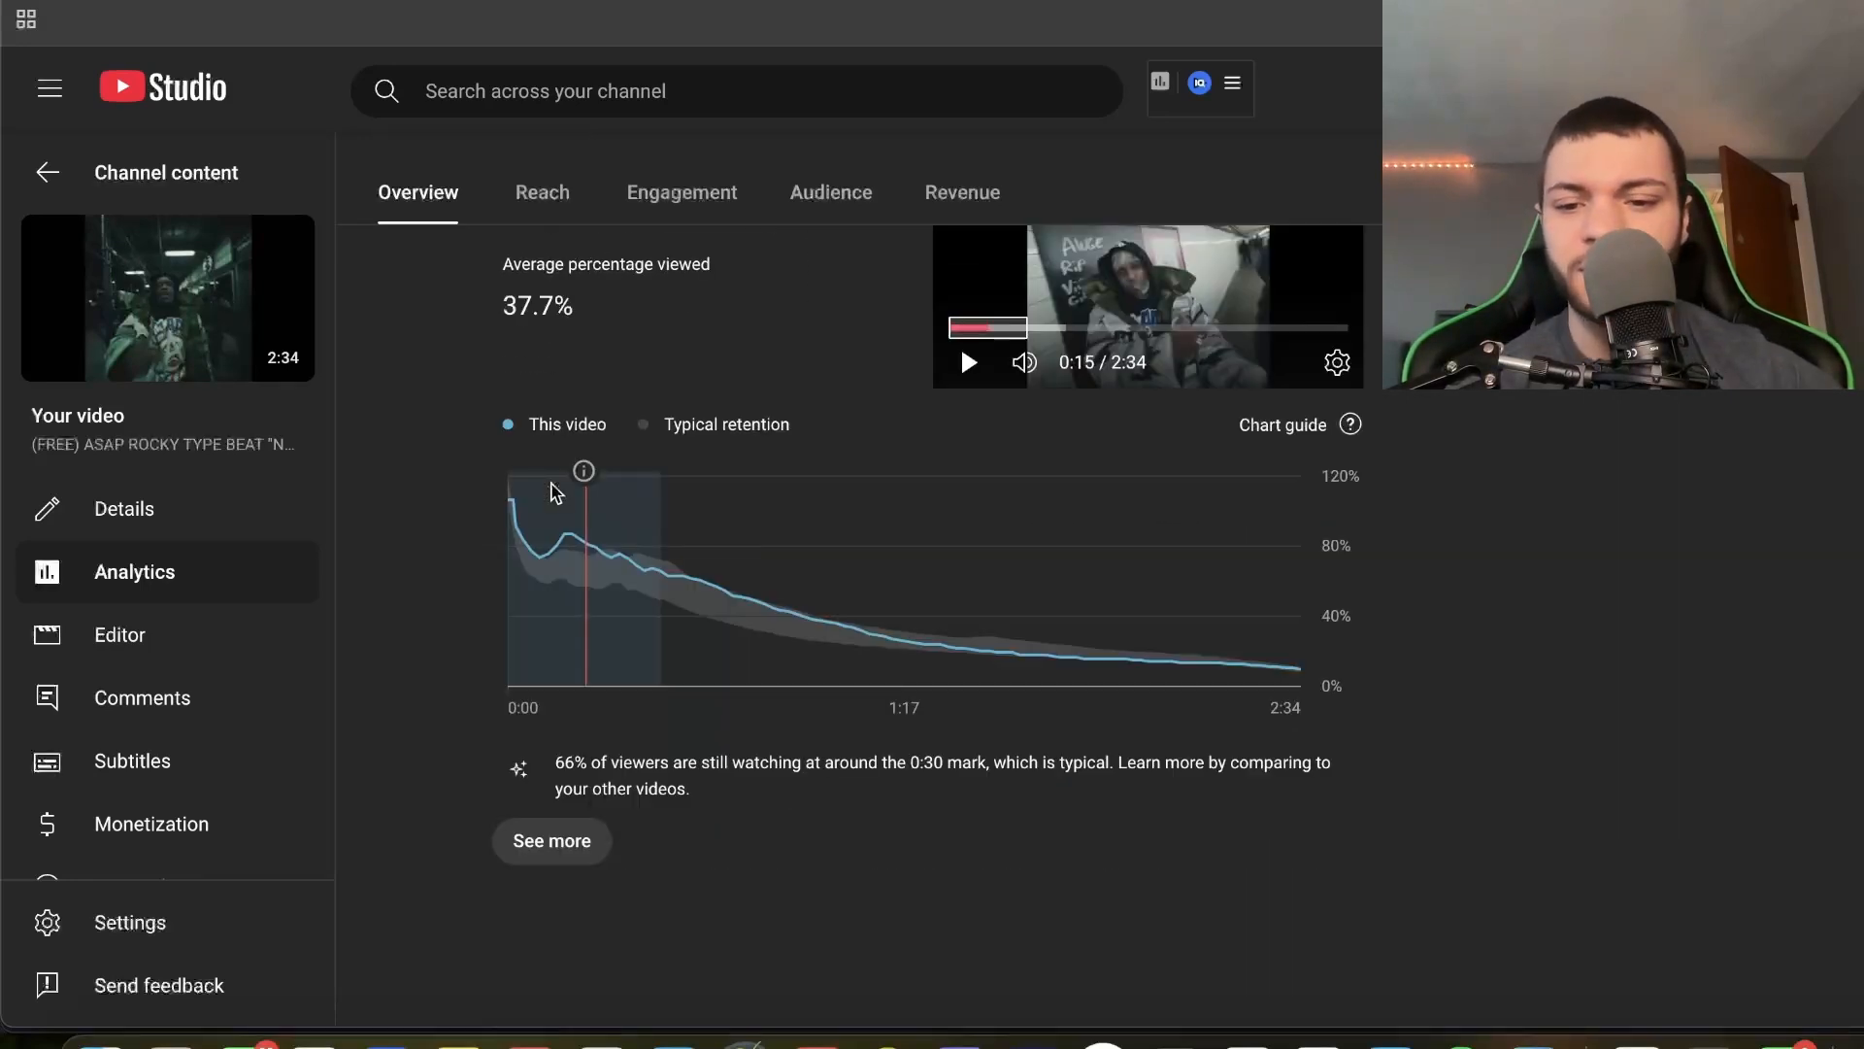
Review the video's traffic sources and reach figures, and open its engagement analytics.
scroll(556, 493, up, 15)
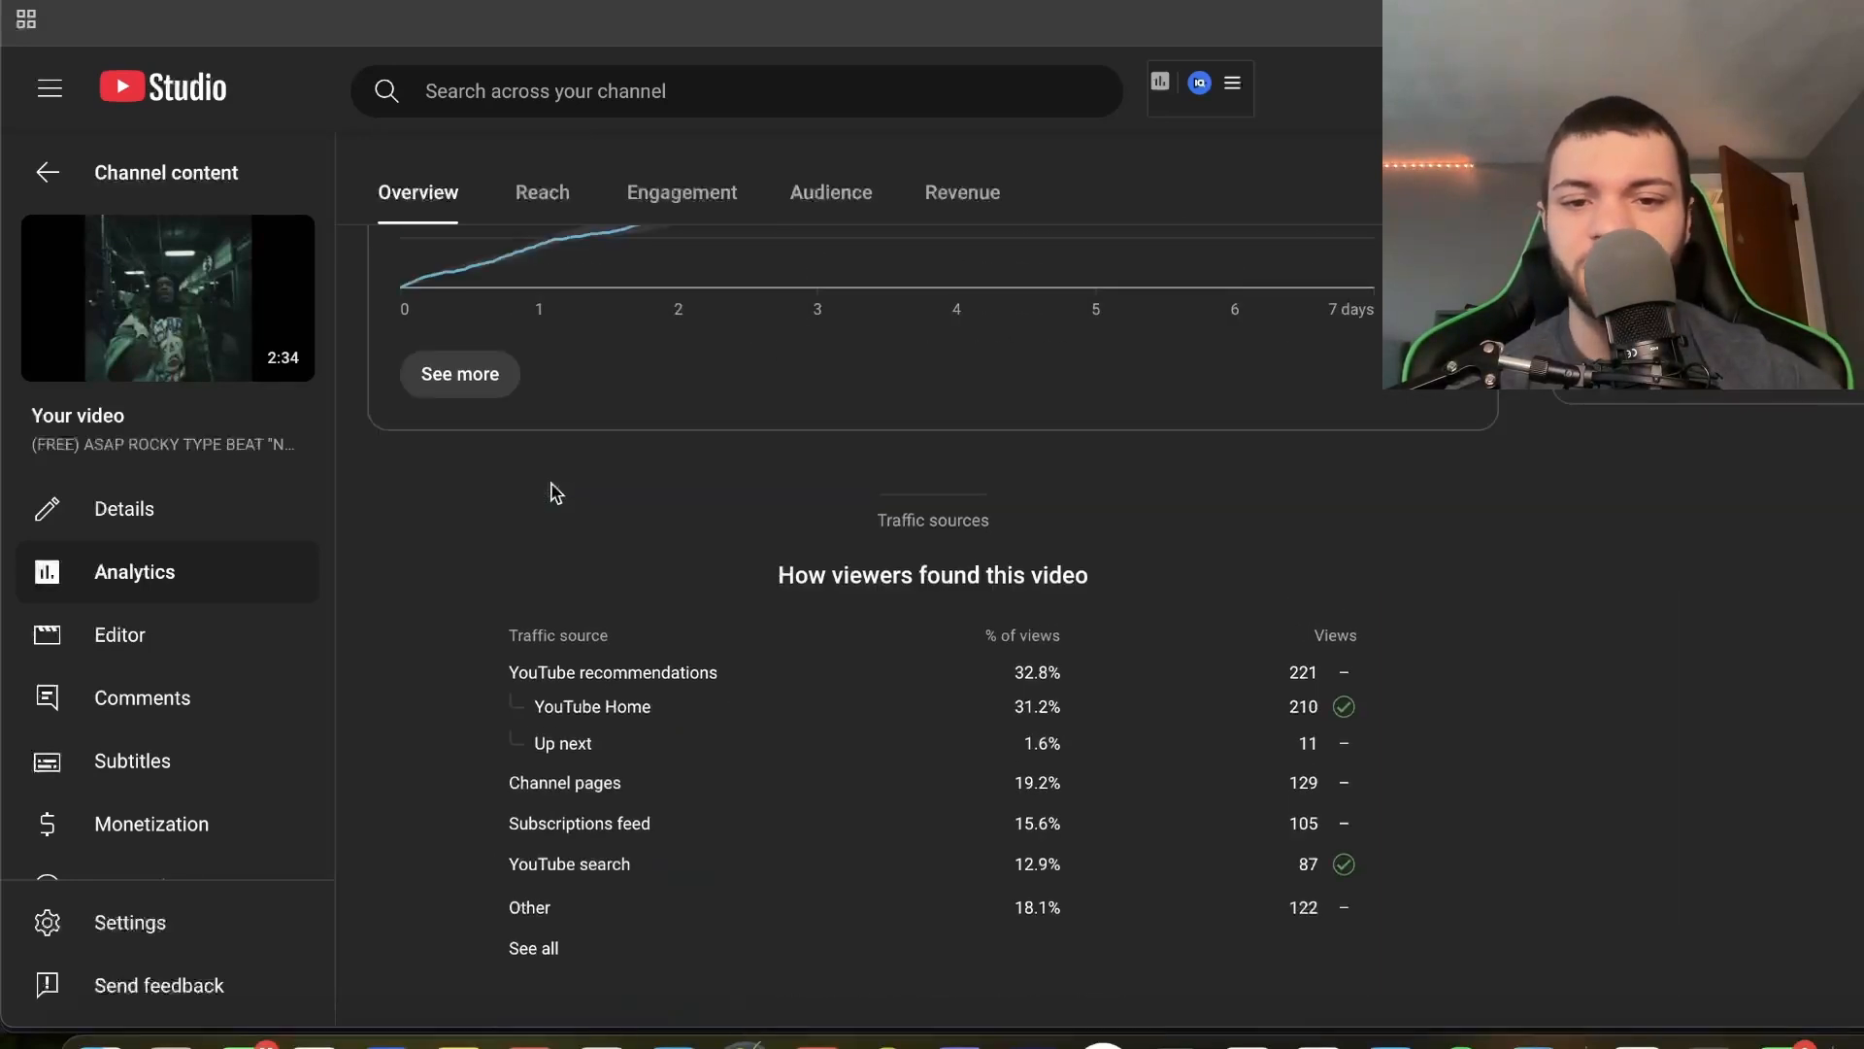
drag(1654, 693, 1760, 696)
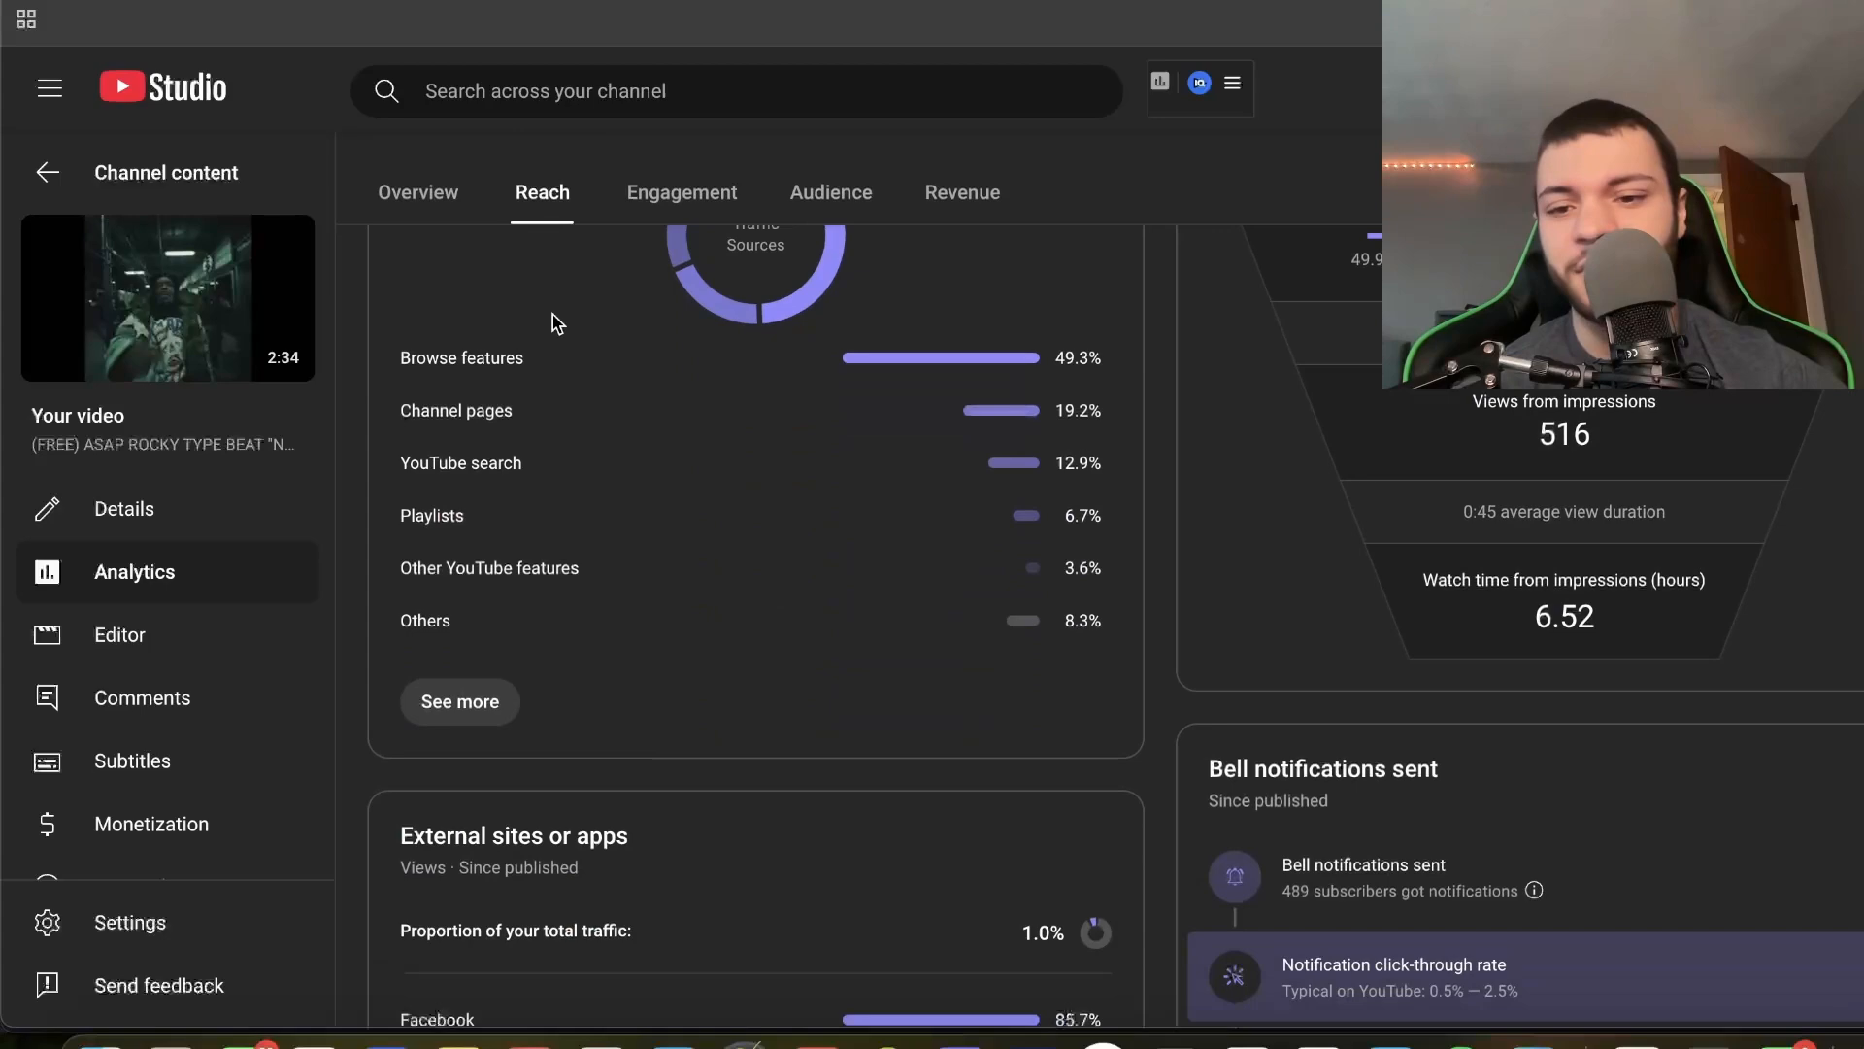
scroll(582, 319, down, 5)
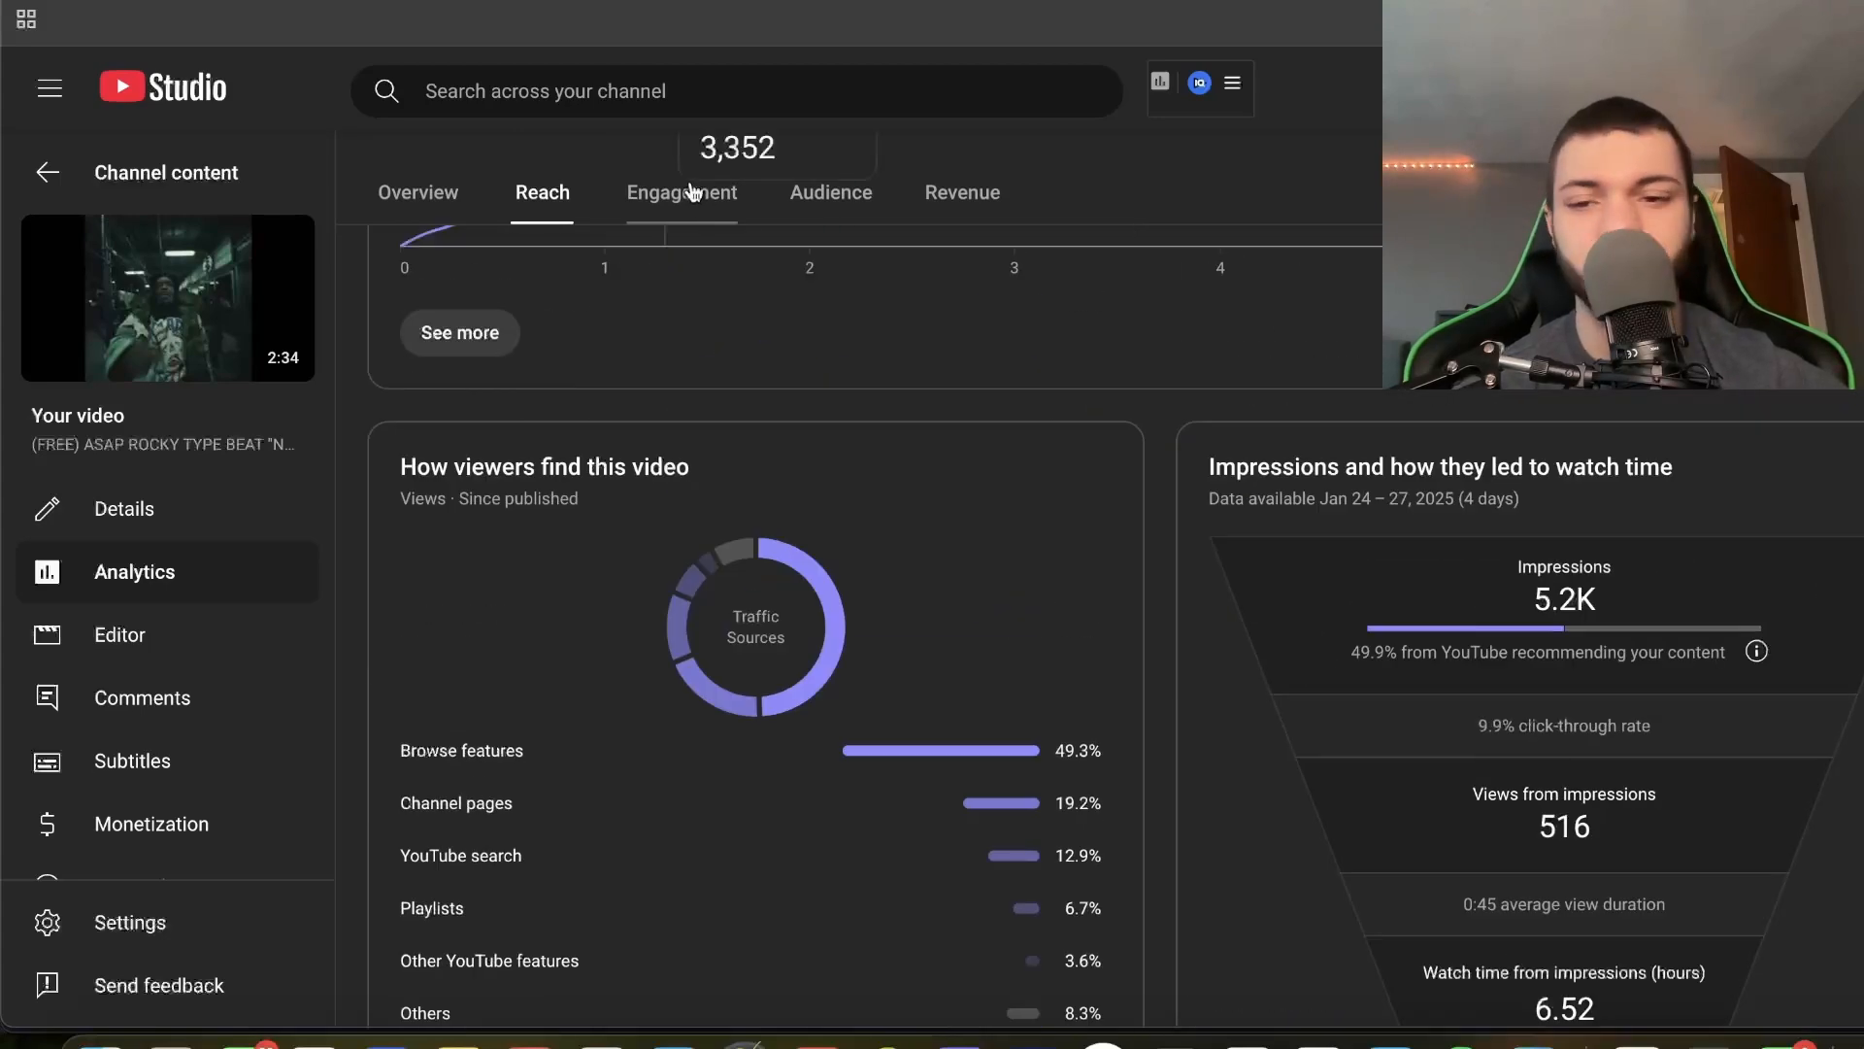
click(692, 191)
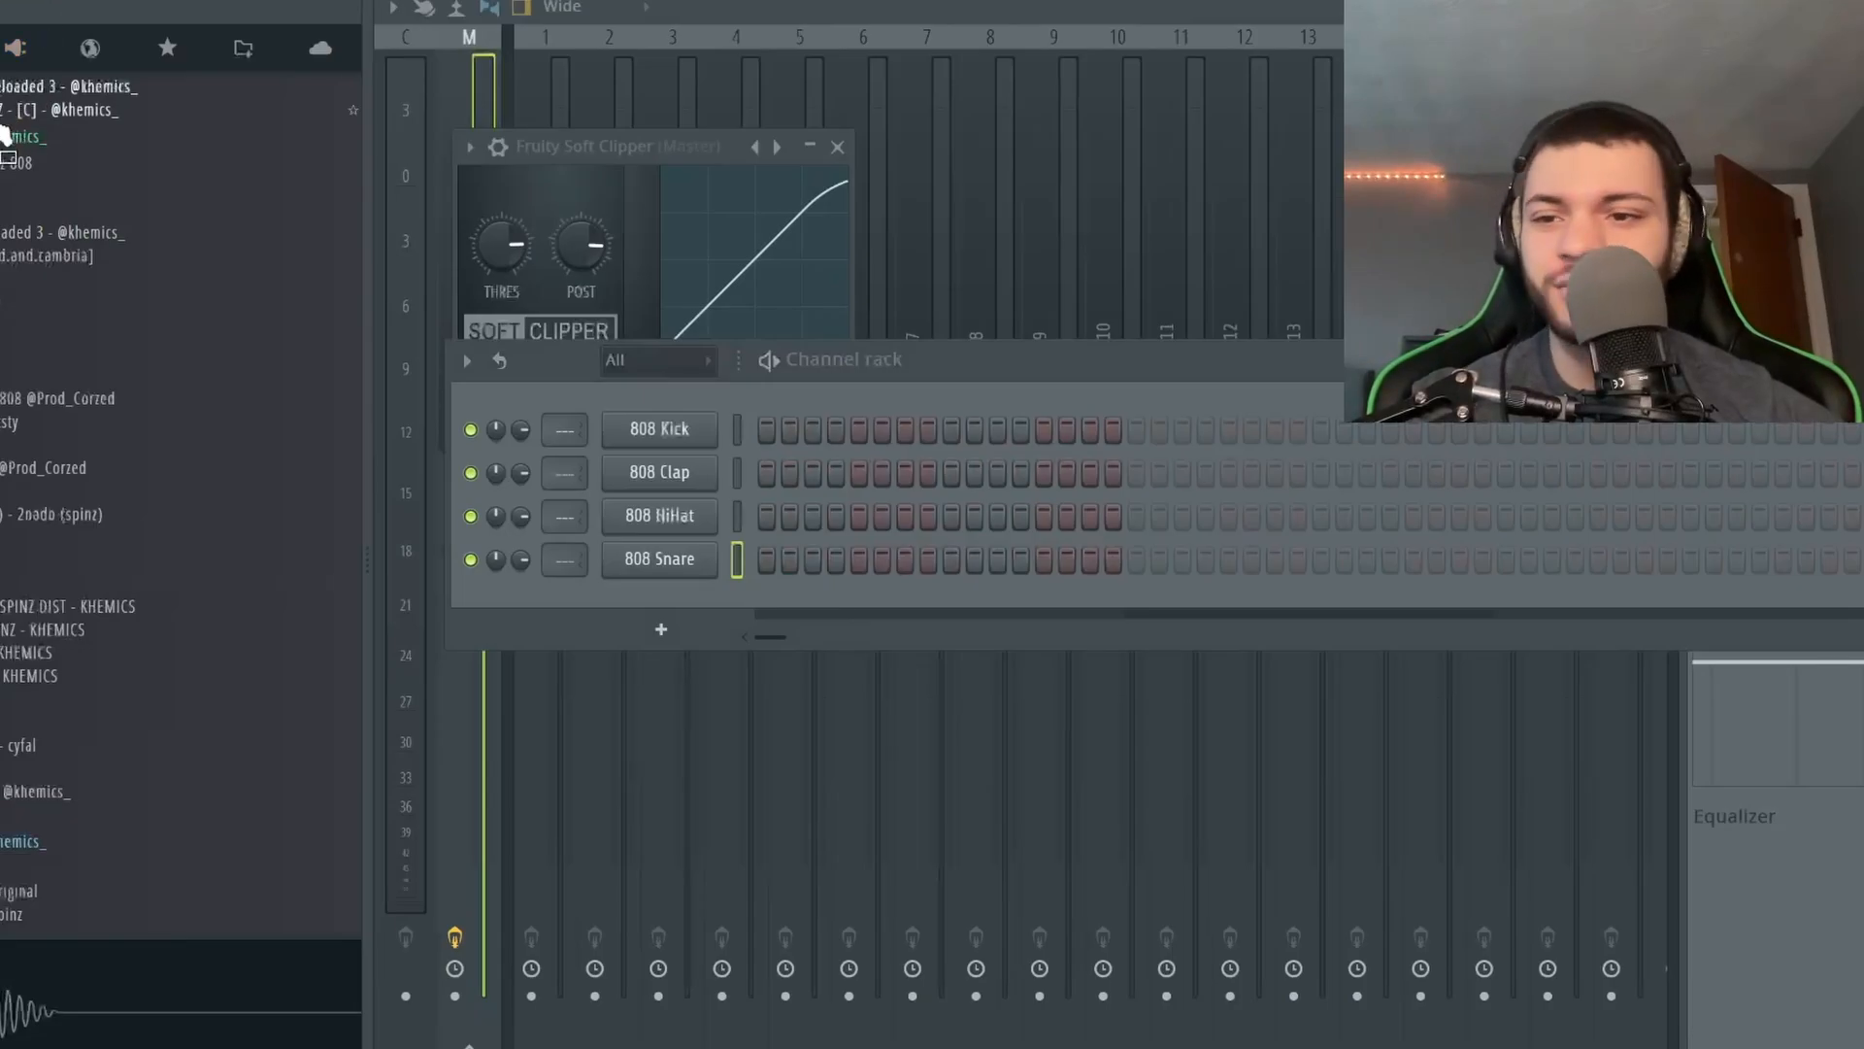
Load the 808 - Spinz sample onto the 808 Kick channel of the channel rack.
click(116, 187)
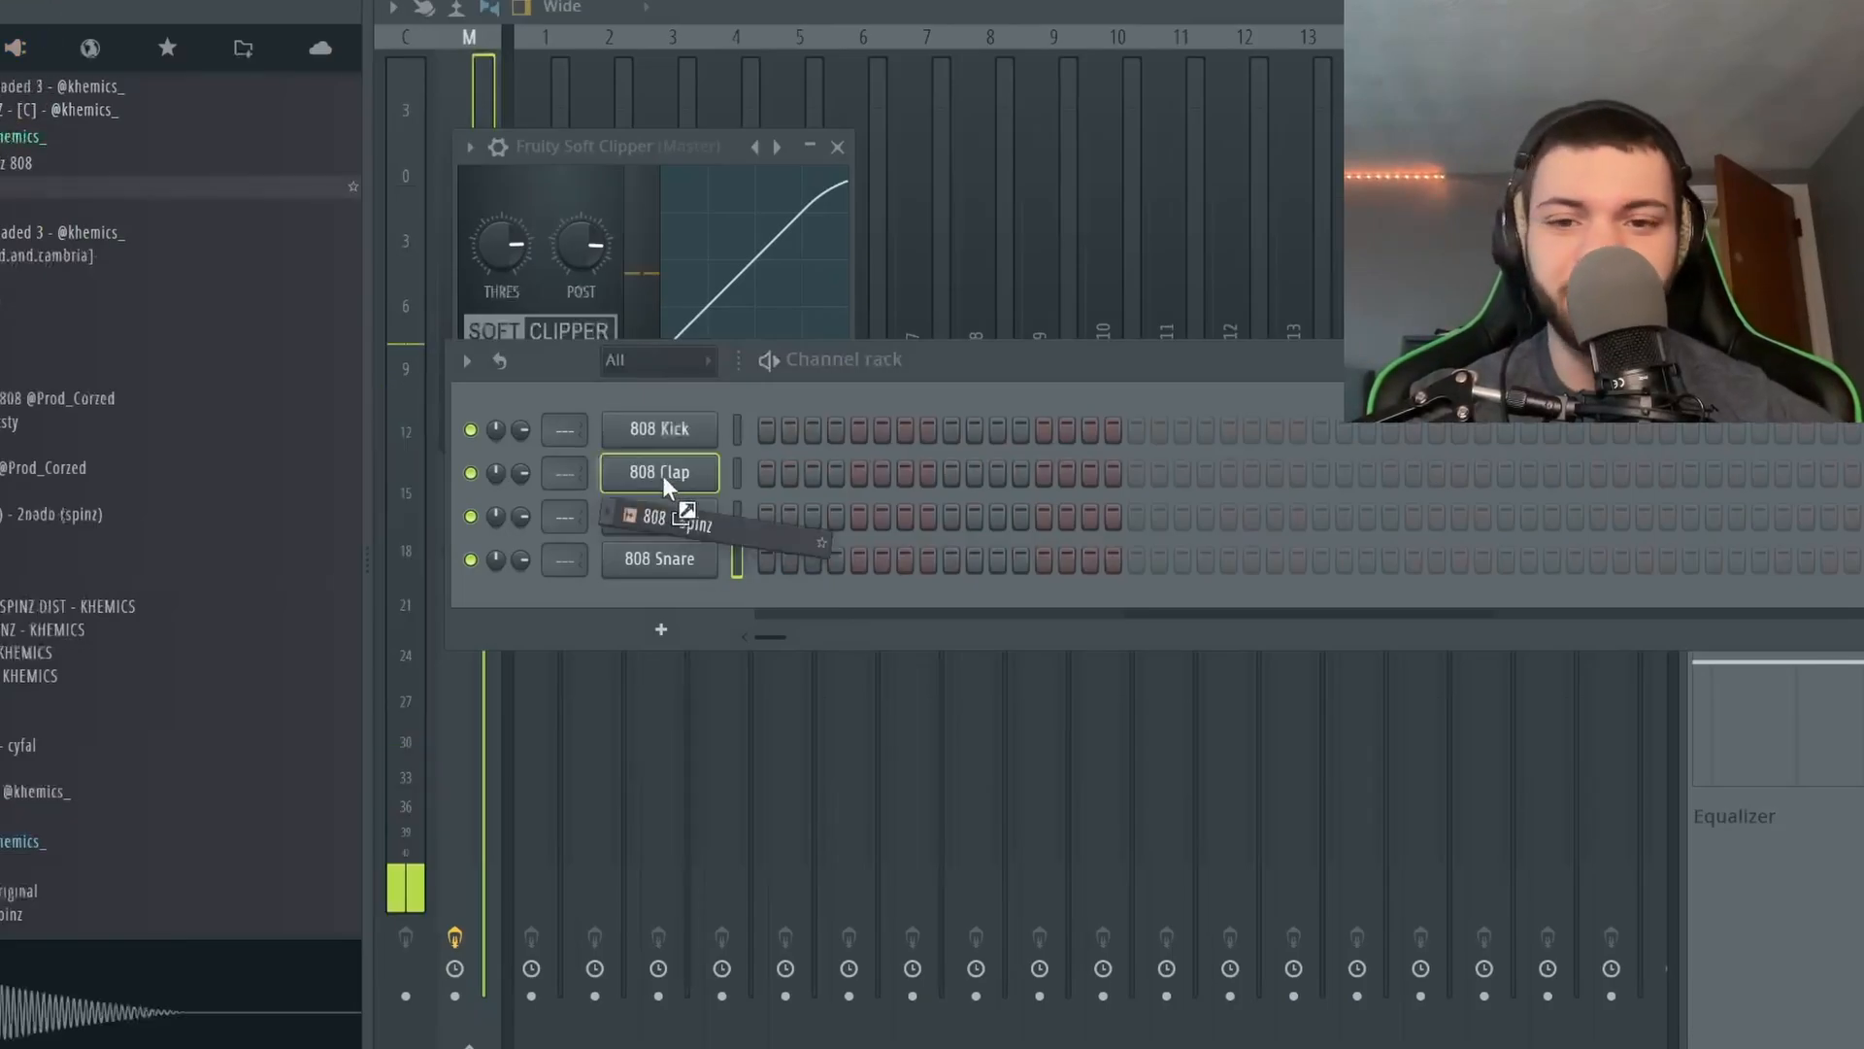
drag(660, 437, 660, 437)
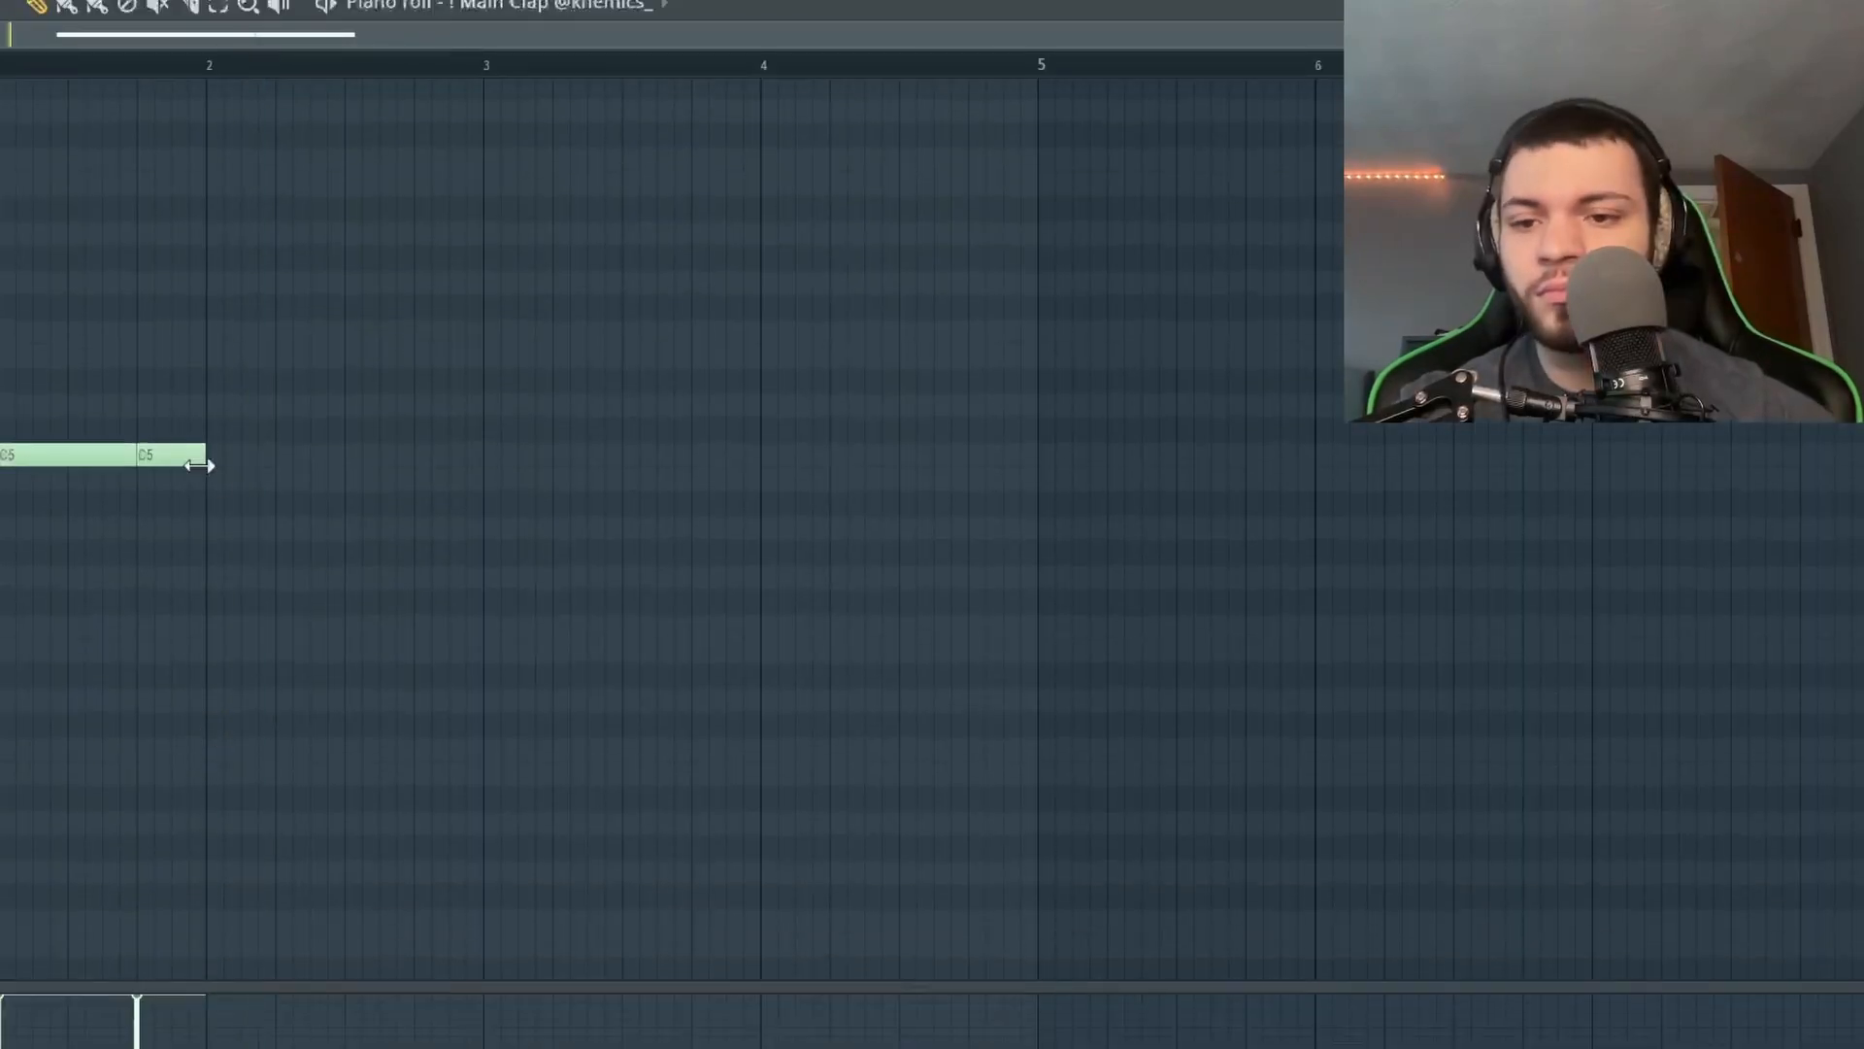
Repeat the C5 main clap every half bar through bar 4 and shorten all the clap notes.
drag(252, 498, 274, 505)
key(ctrl+b)
key(ctrl+b)
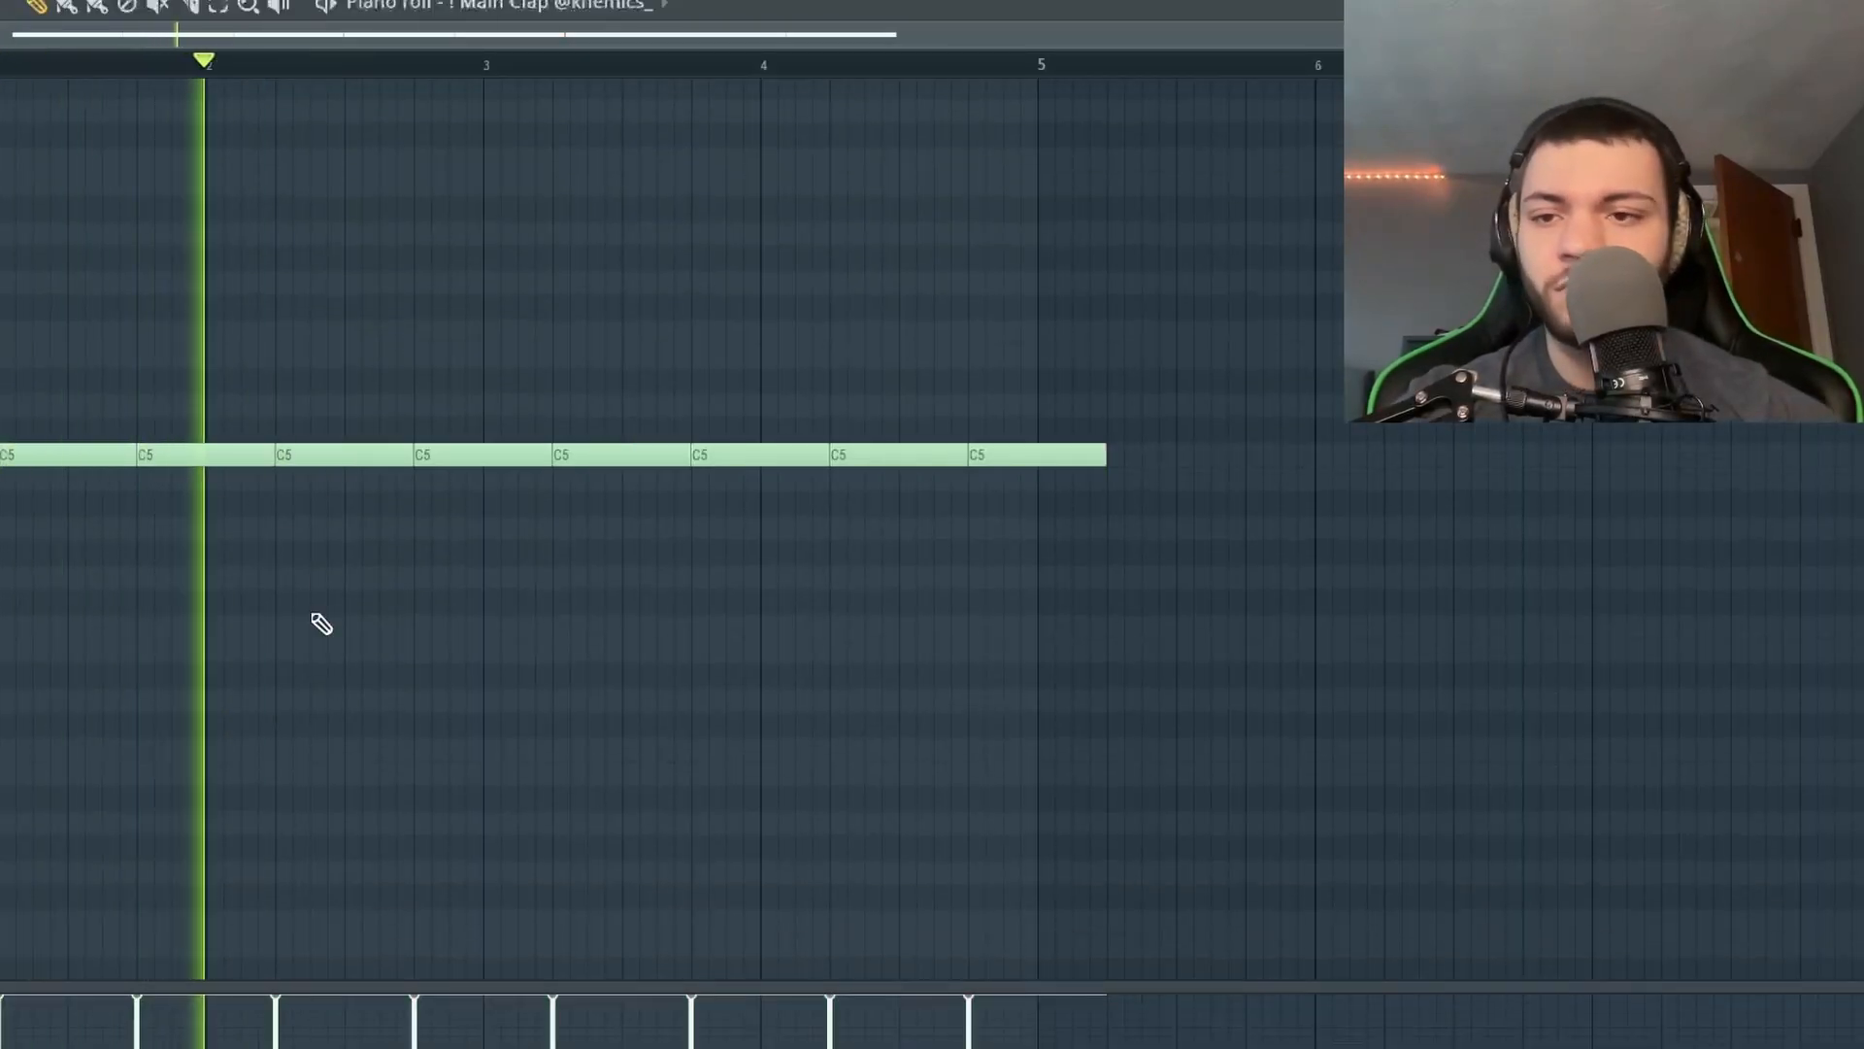
key(shift+d)
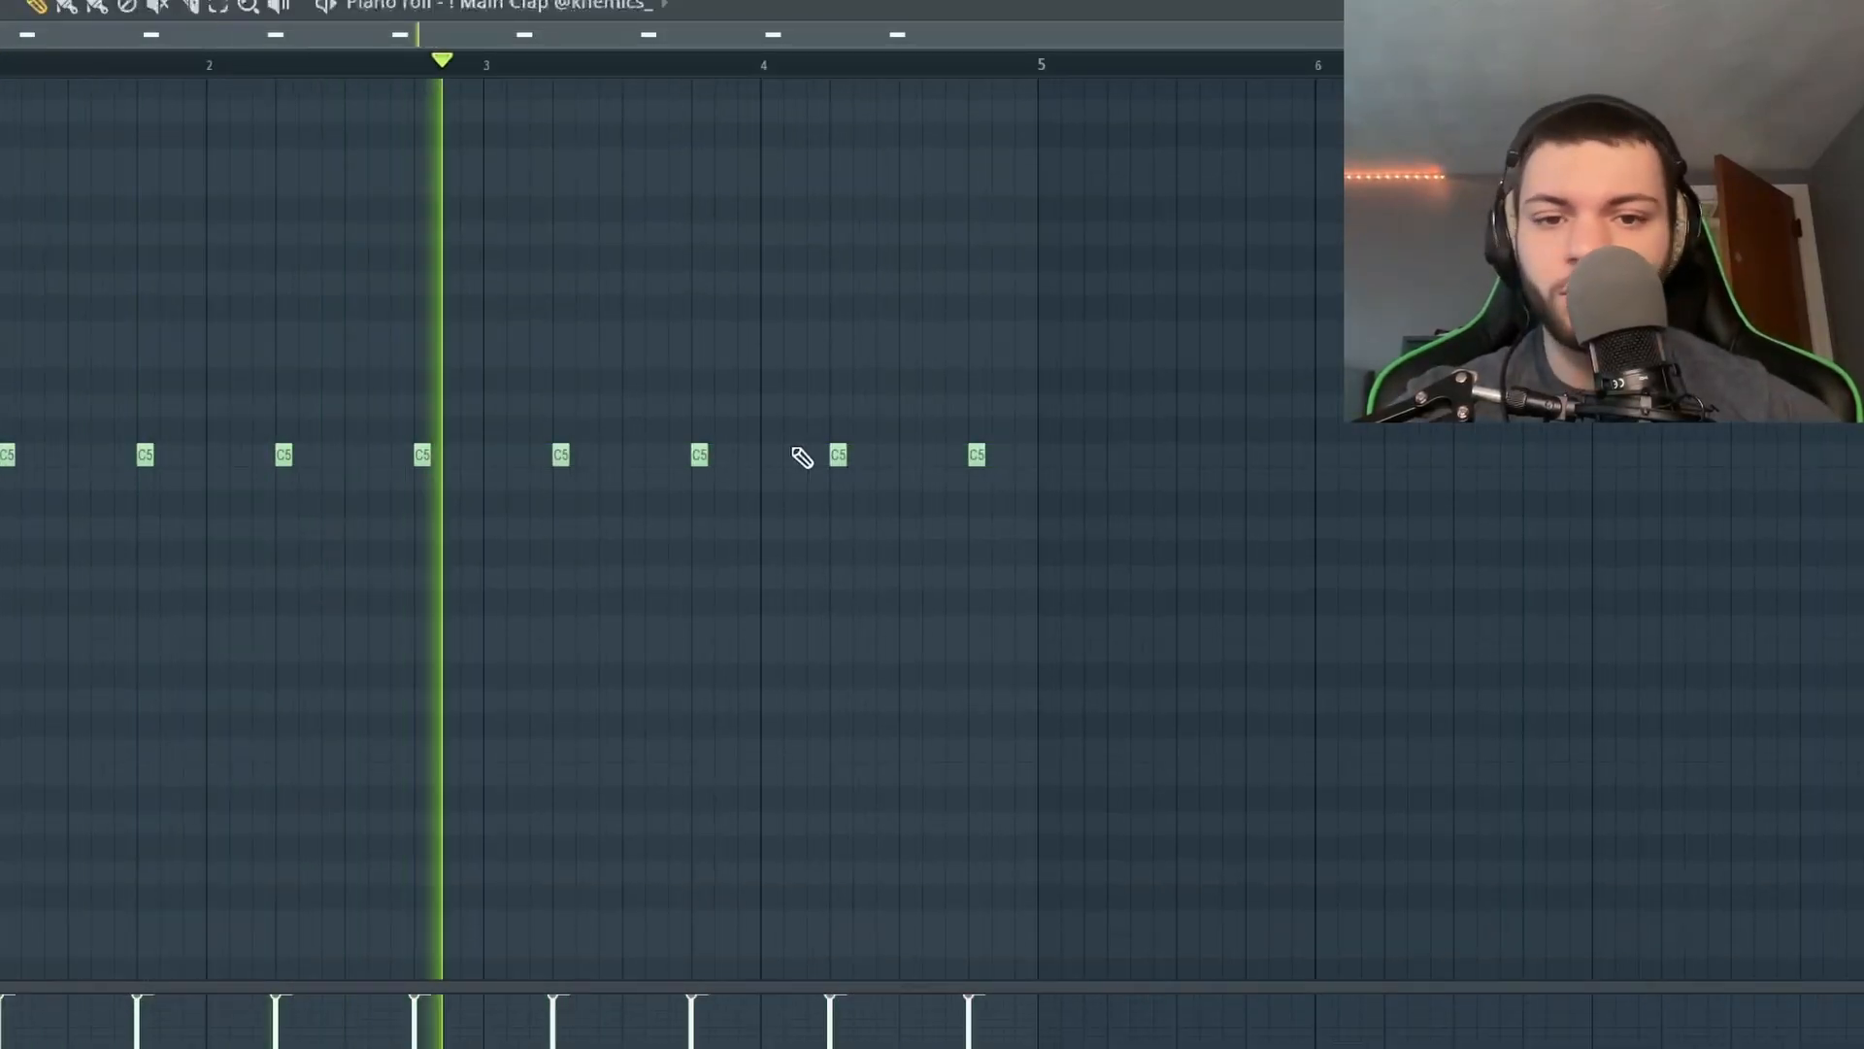
Build a fast C5 clap roll near the end of bar 4 from repeated very short notes.
scroll(803, 453, up, 2)
scroll(1112, 507, up, 4)
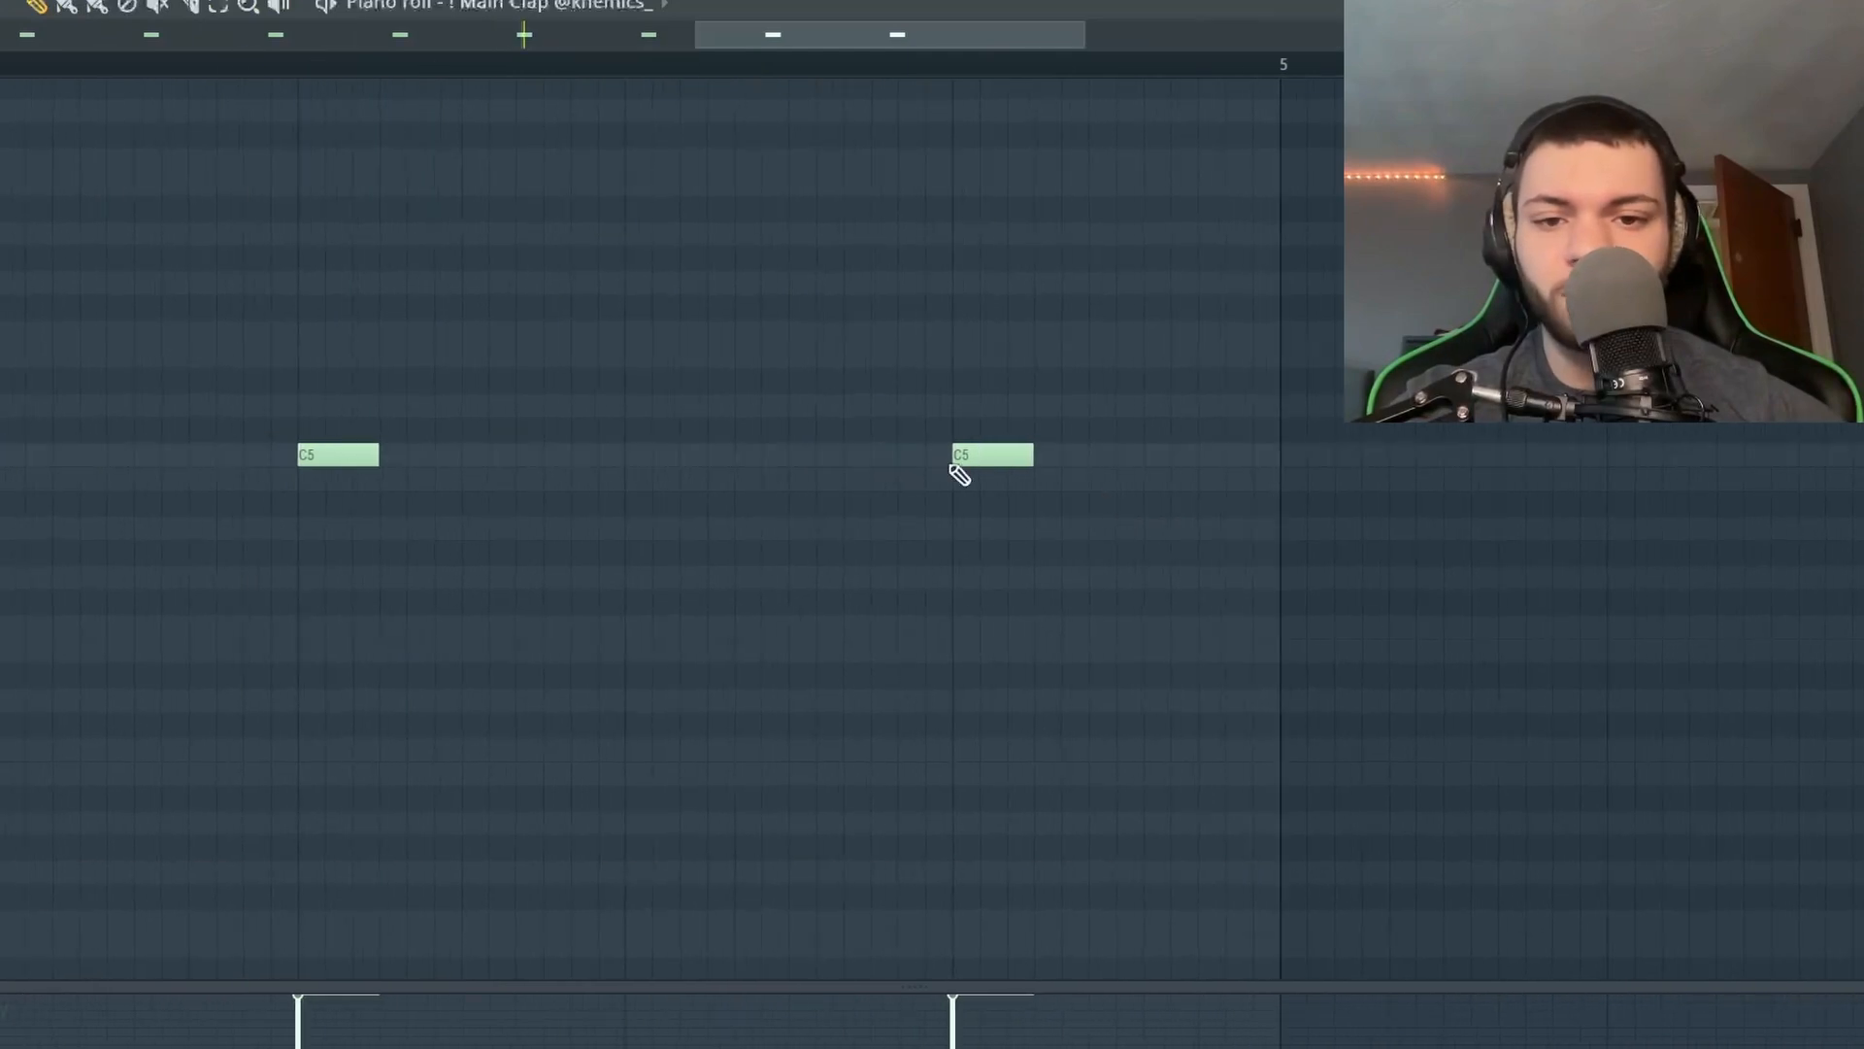
click(802, 458)
scroll(809, 458, down, 3)
key(ctrl+b)
key(ctrl+b)
key(ctrl+b)
key(ctrl+b)
key(ctrl+b)
key(ctrl+b)
key(ctrl+b)
key(ctrl+b)
key(ctrl+b)
key(ctrl+b)
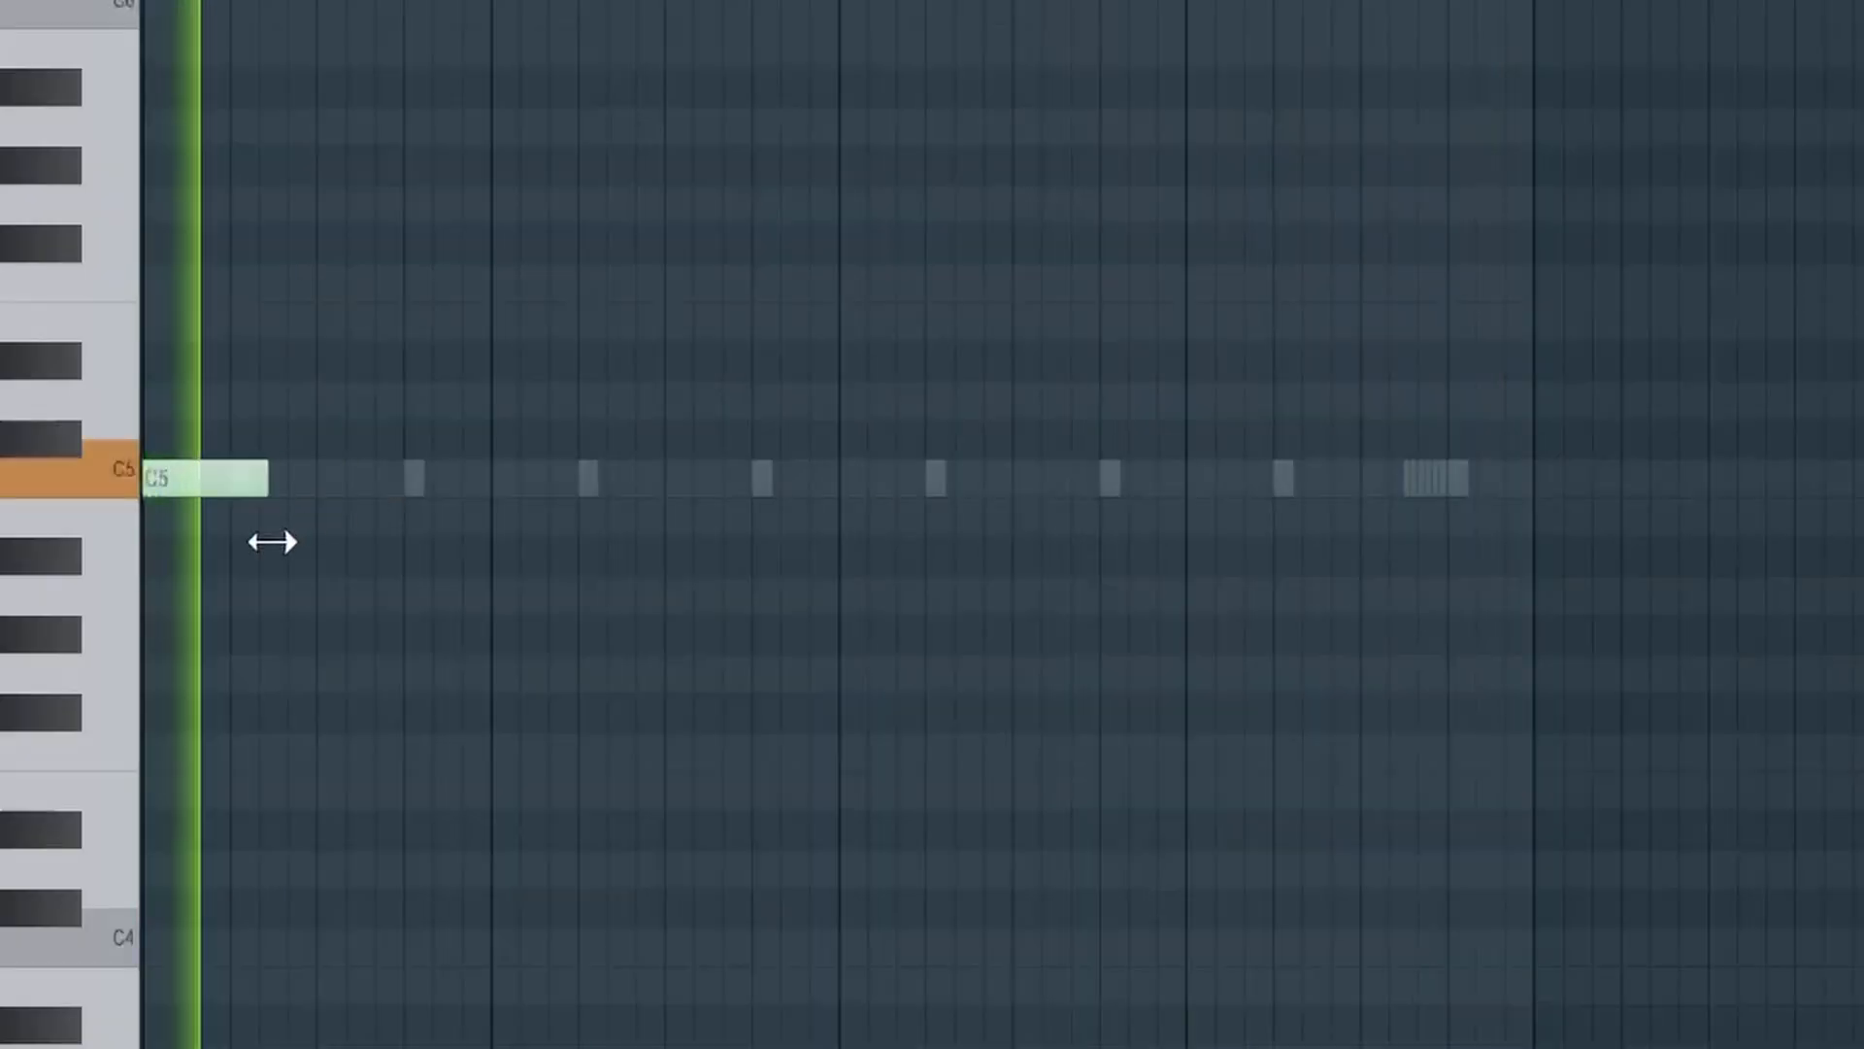
Shorten the second C5 note of the Spinz 808 in bar 1 while checking playback.
key(space)
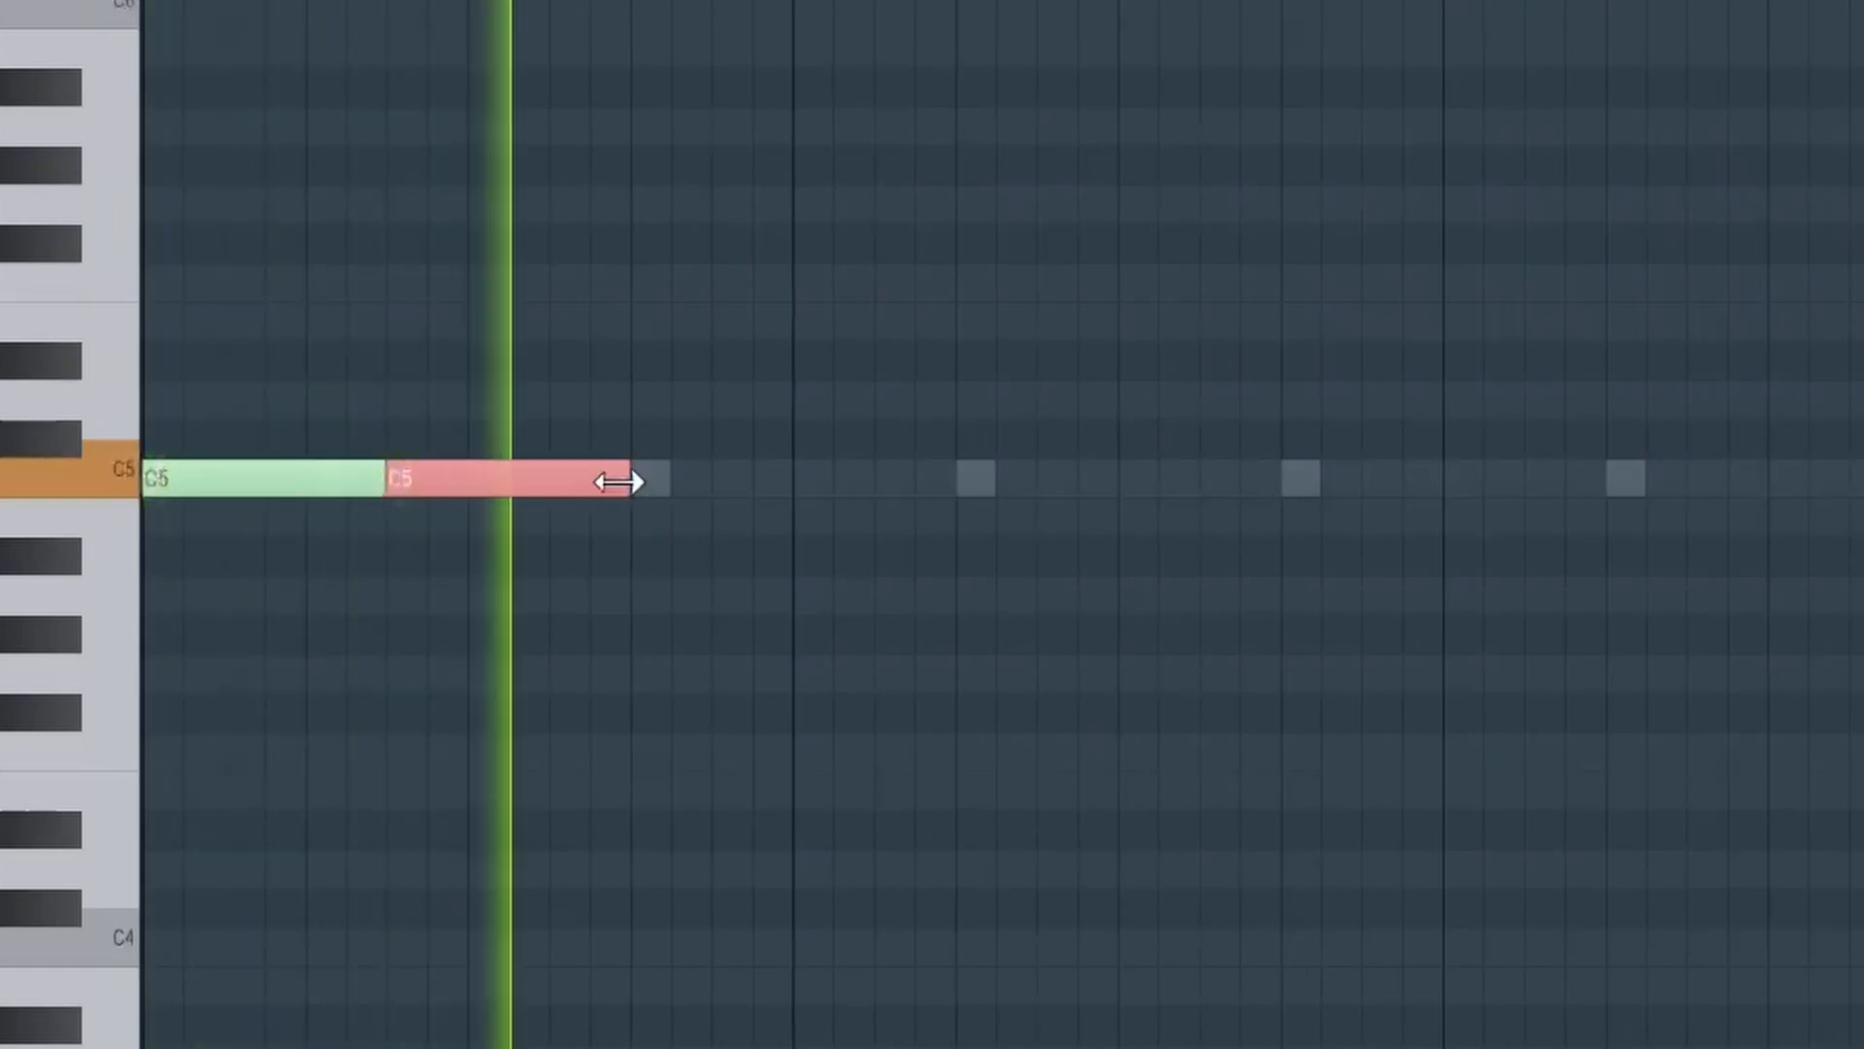
drag(620, 490, 527, 572)
key(Delete)
Try a pair of C7 notes at the end of bar 1, raise them an octave to C8, and play the pattern.
scroll(541, 587, up, 4)
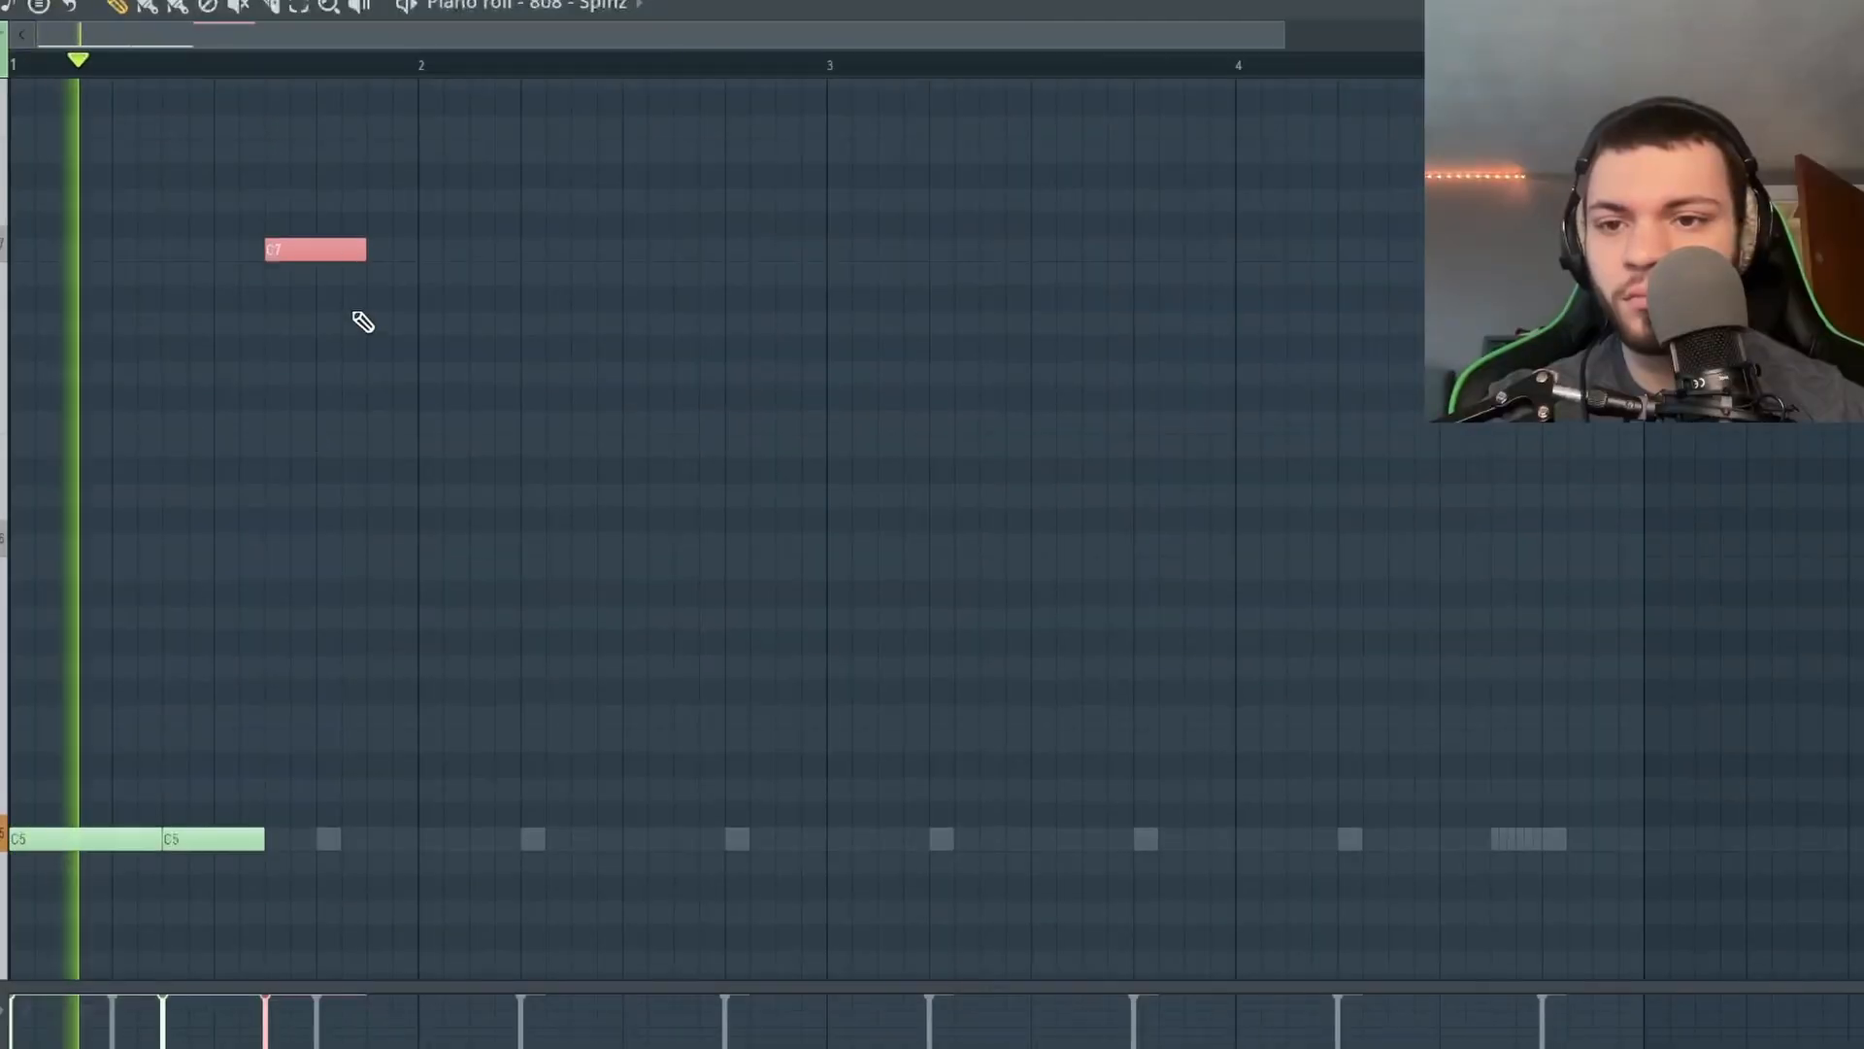
ctrl+click(365, 382)
key(space)
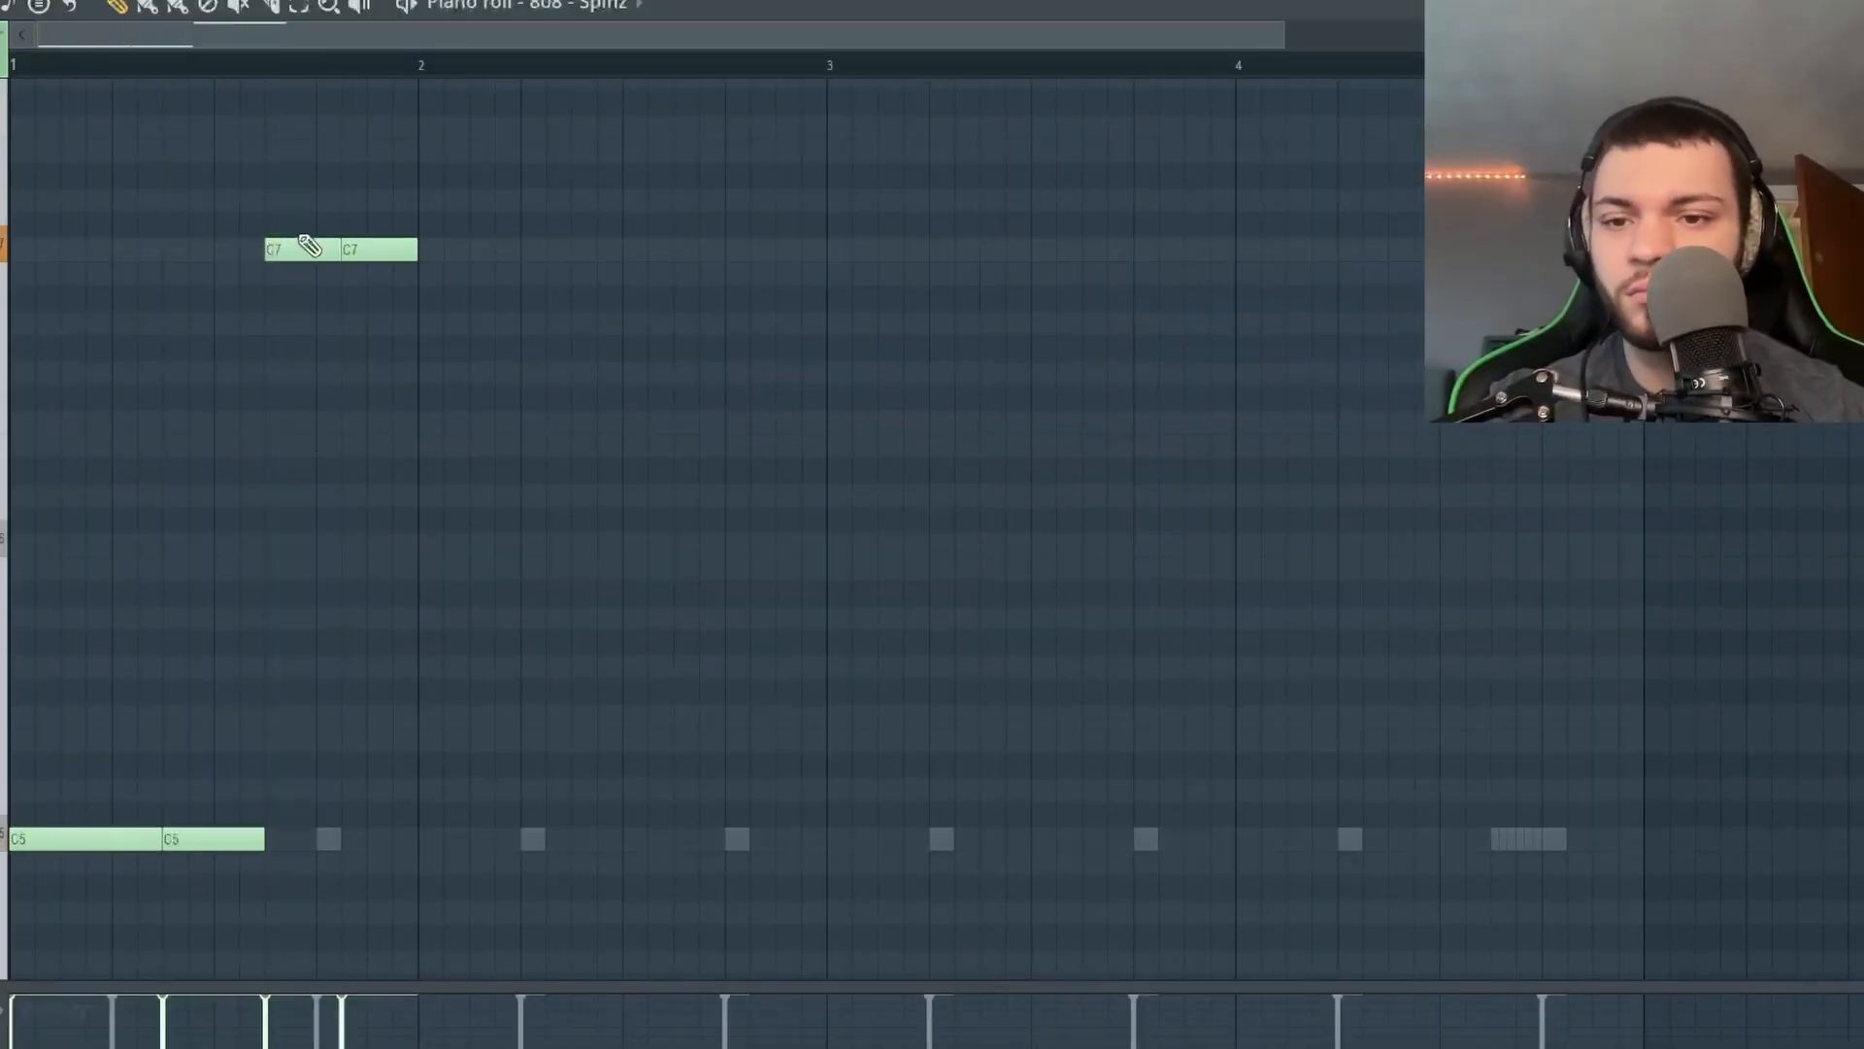
scroll(520, 375, up, 3)
key(ctrl+Up)
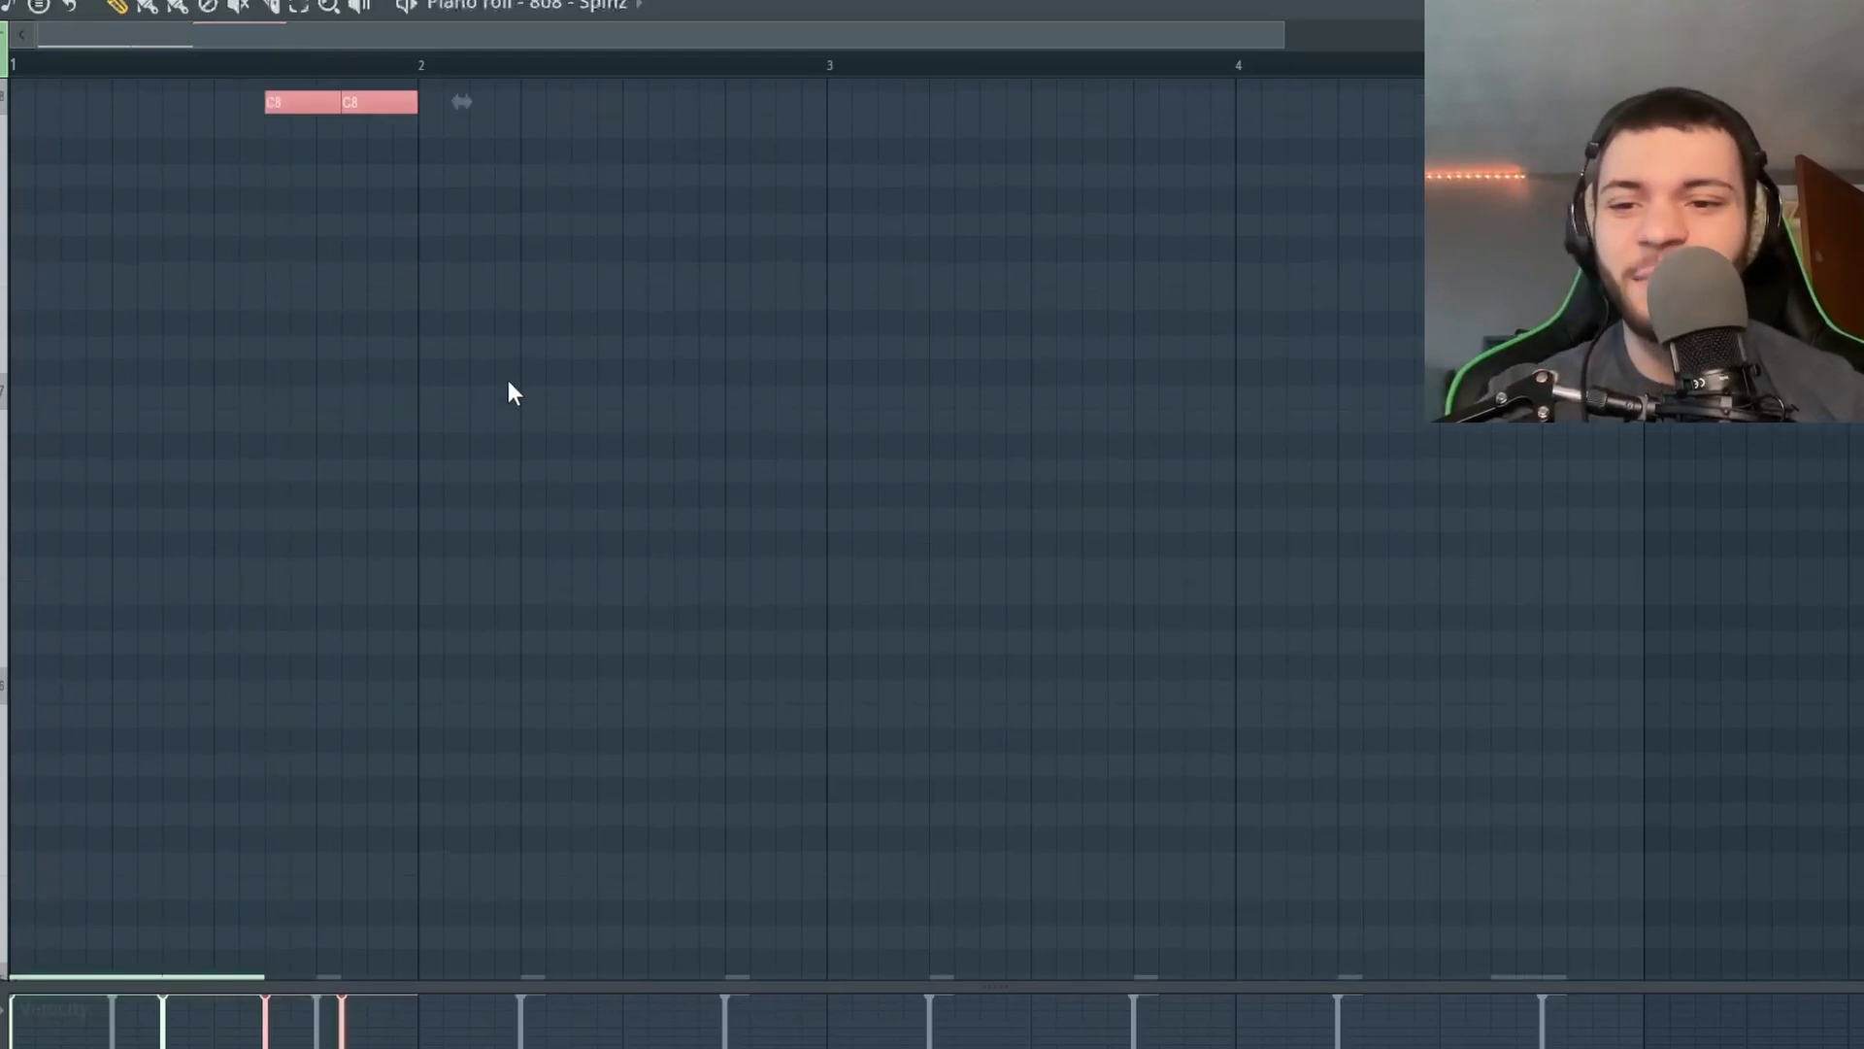
scroll(508, 381, up, 1)
scroll(508, 381, down, 3)
key(space)
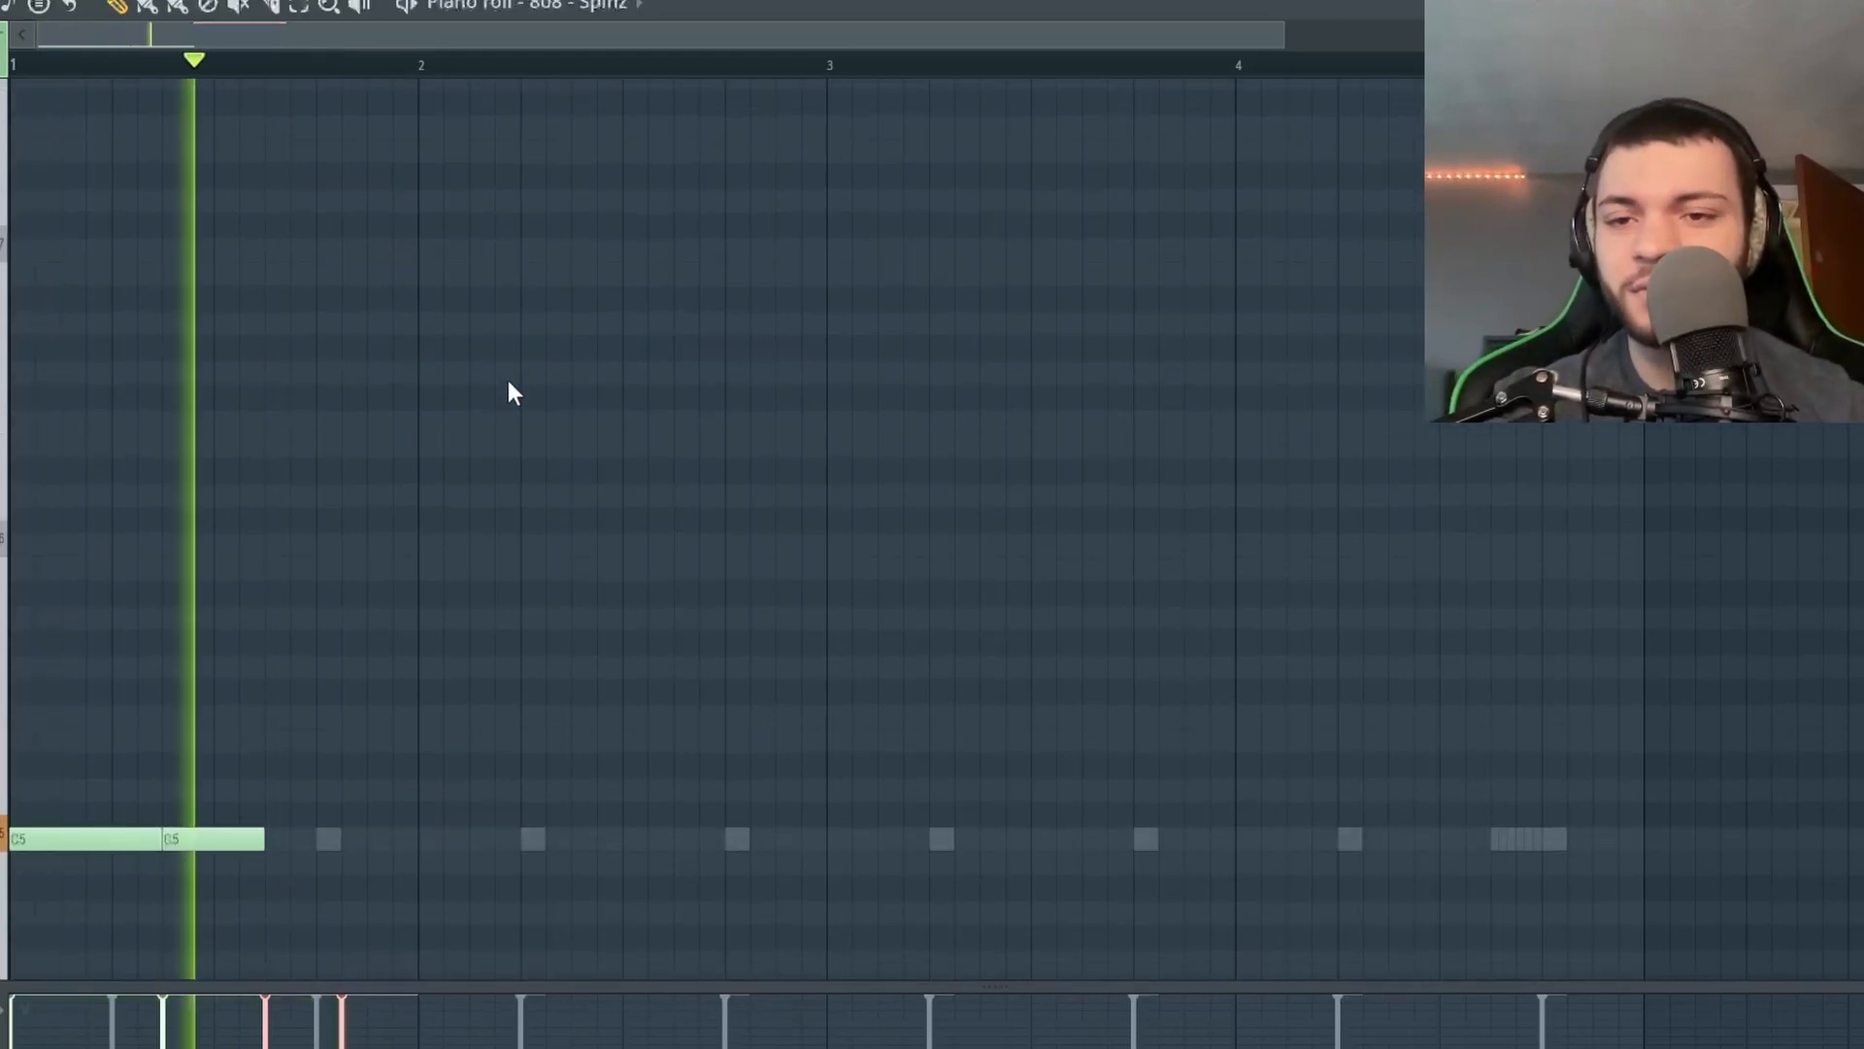
scroll(508, 381, up, 3)
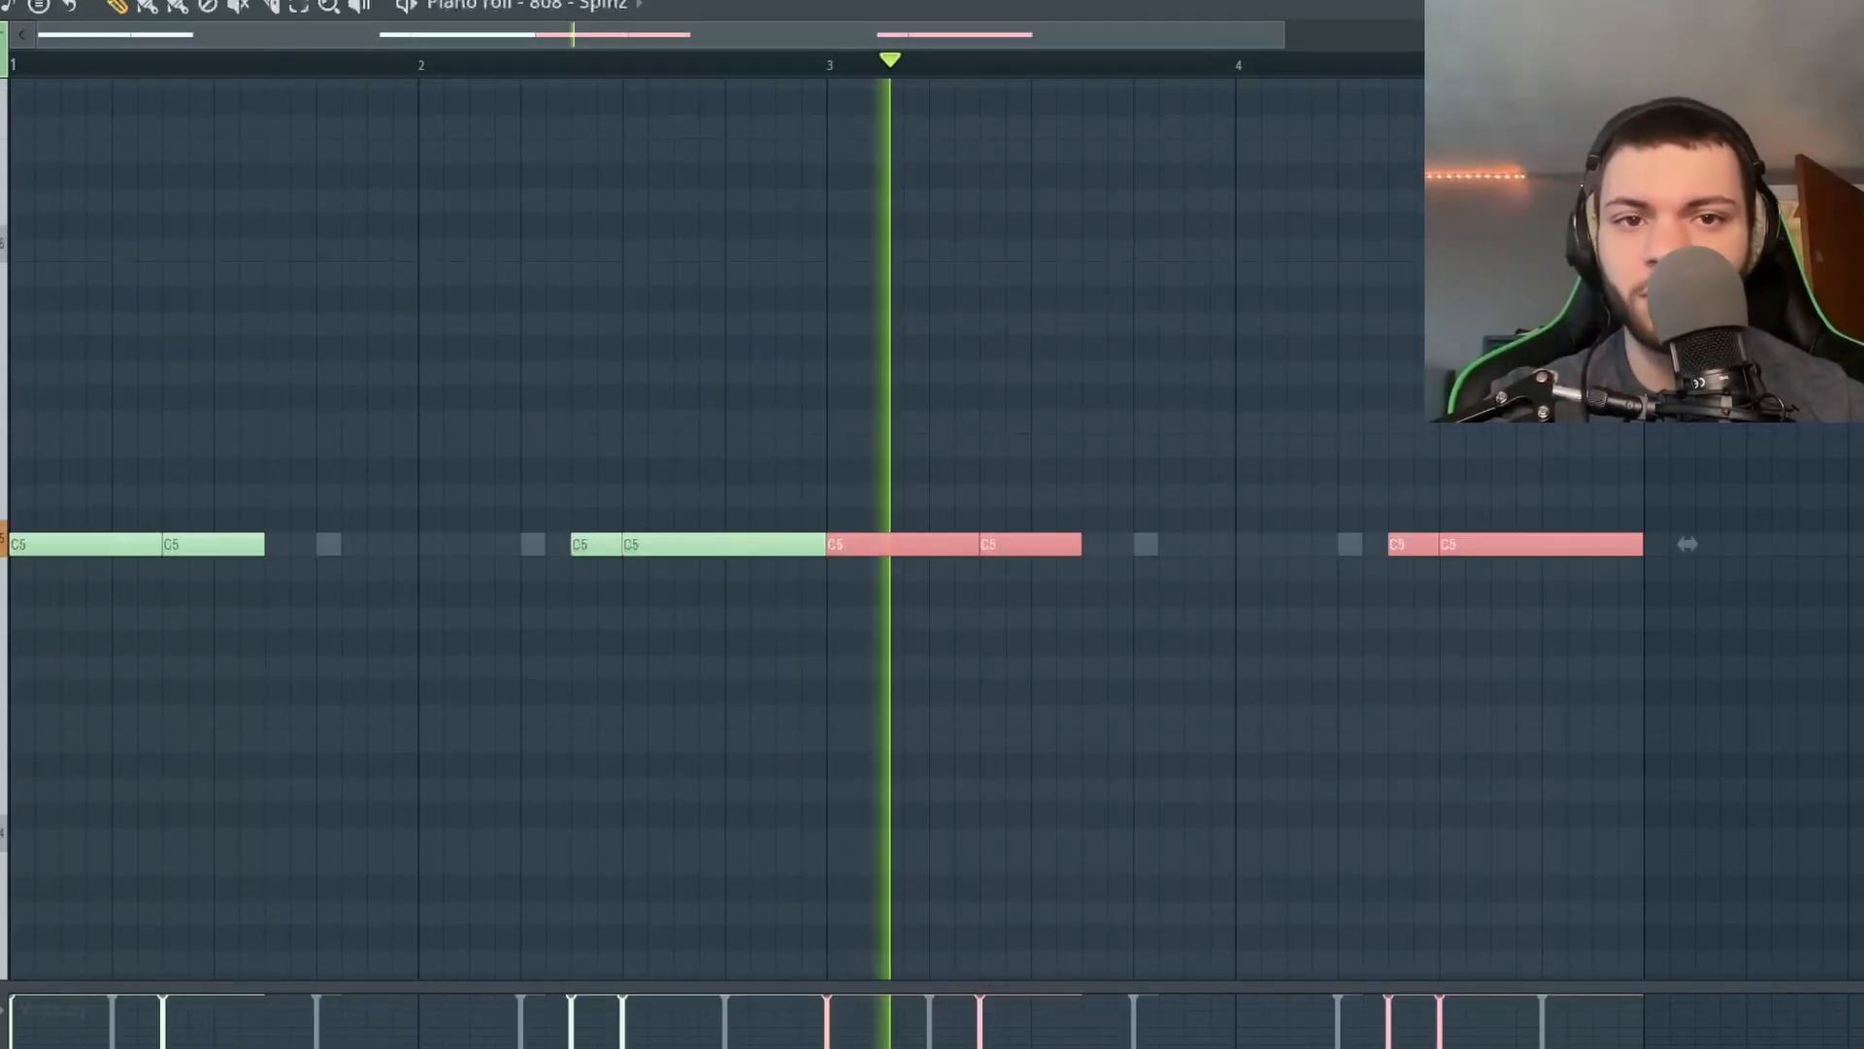
Move the last C5 808 note in bar 4 slightly later and trim it to match the short note before it.
click(1543, 544)
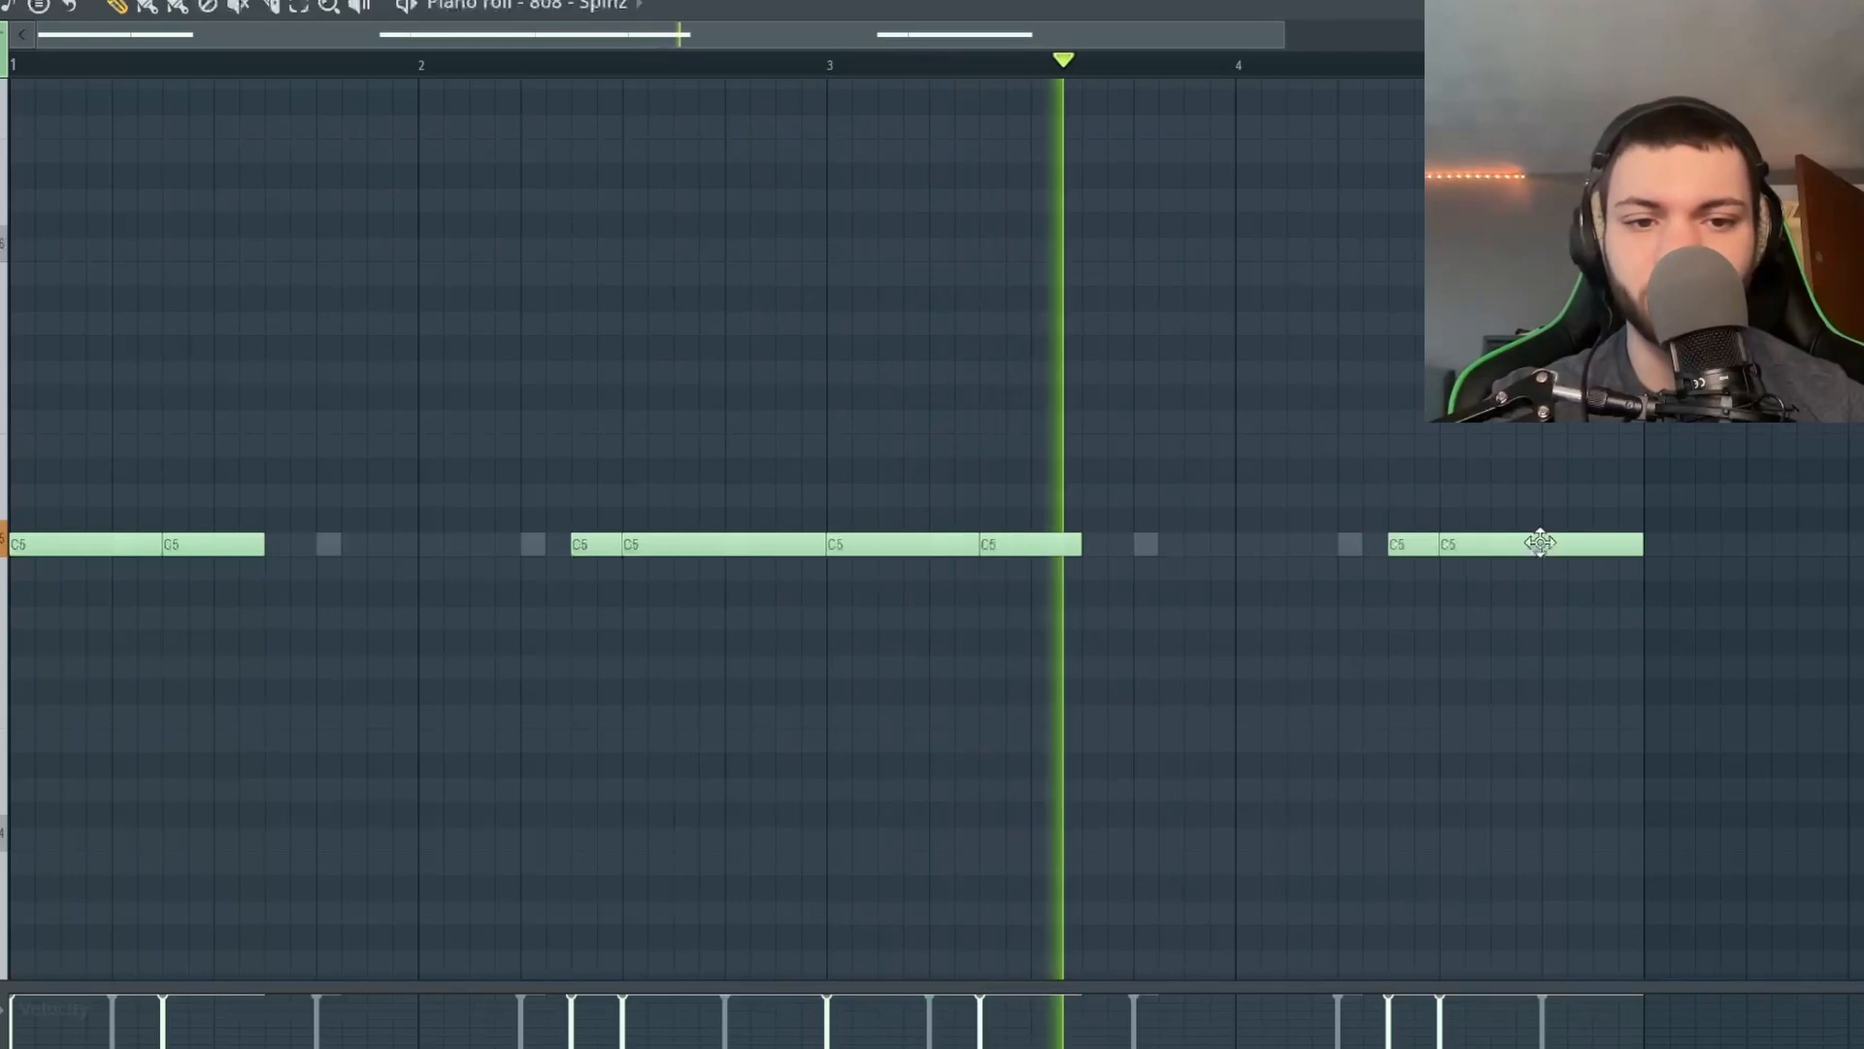
ctrl+click(1398, 546)
key(space)
drag(1494, 549, 1544, 552)
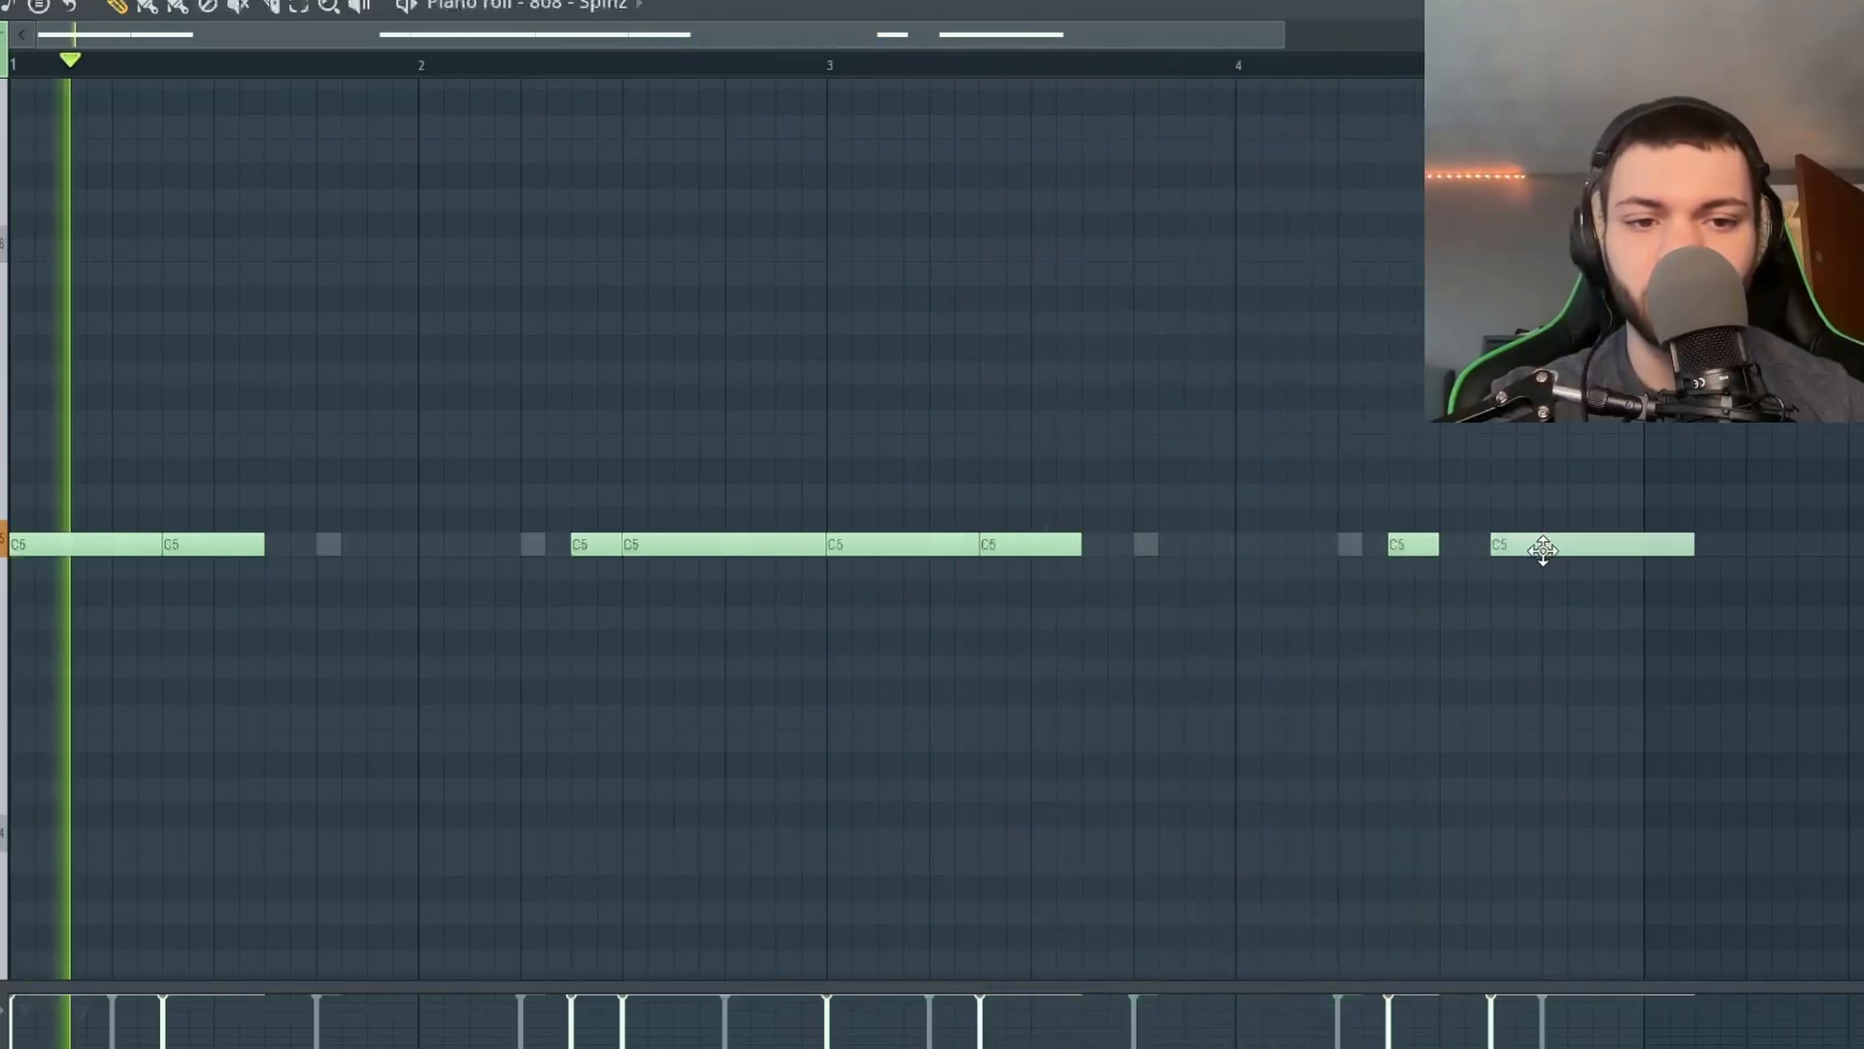
drag(1690, 546, 1538, 547)
Add a short D5 note after the last C5, followed by a D#5 copy ending bar 4.
click(1549, 547)
key(shift+Up)
key(shift+Up)
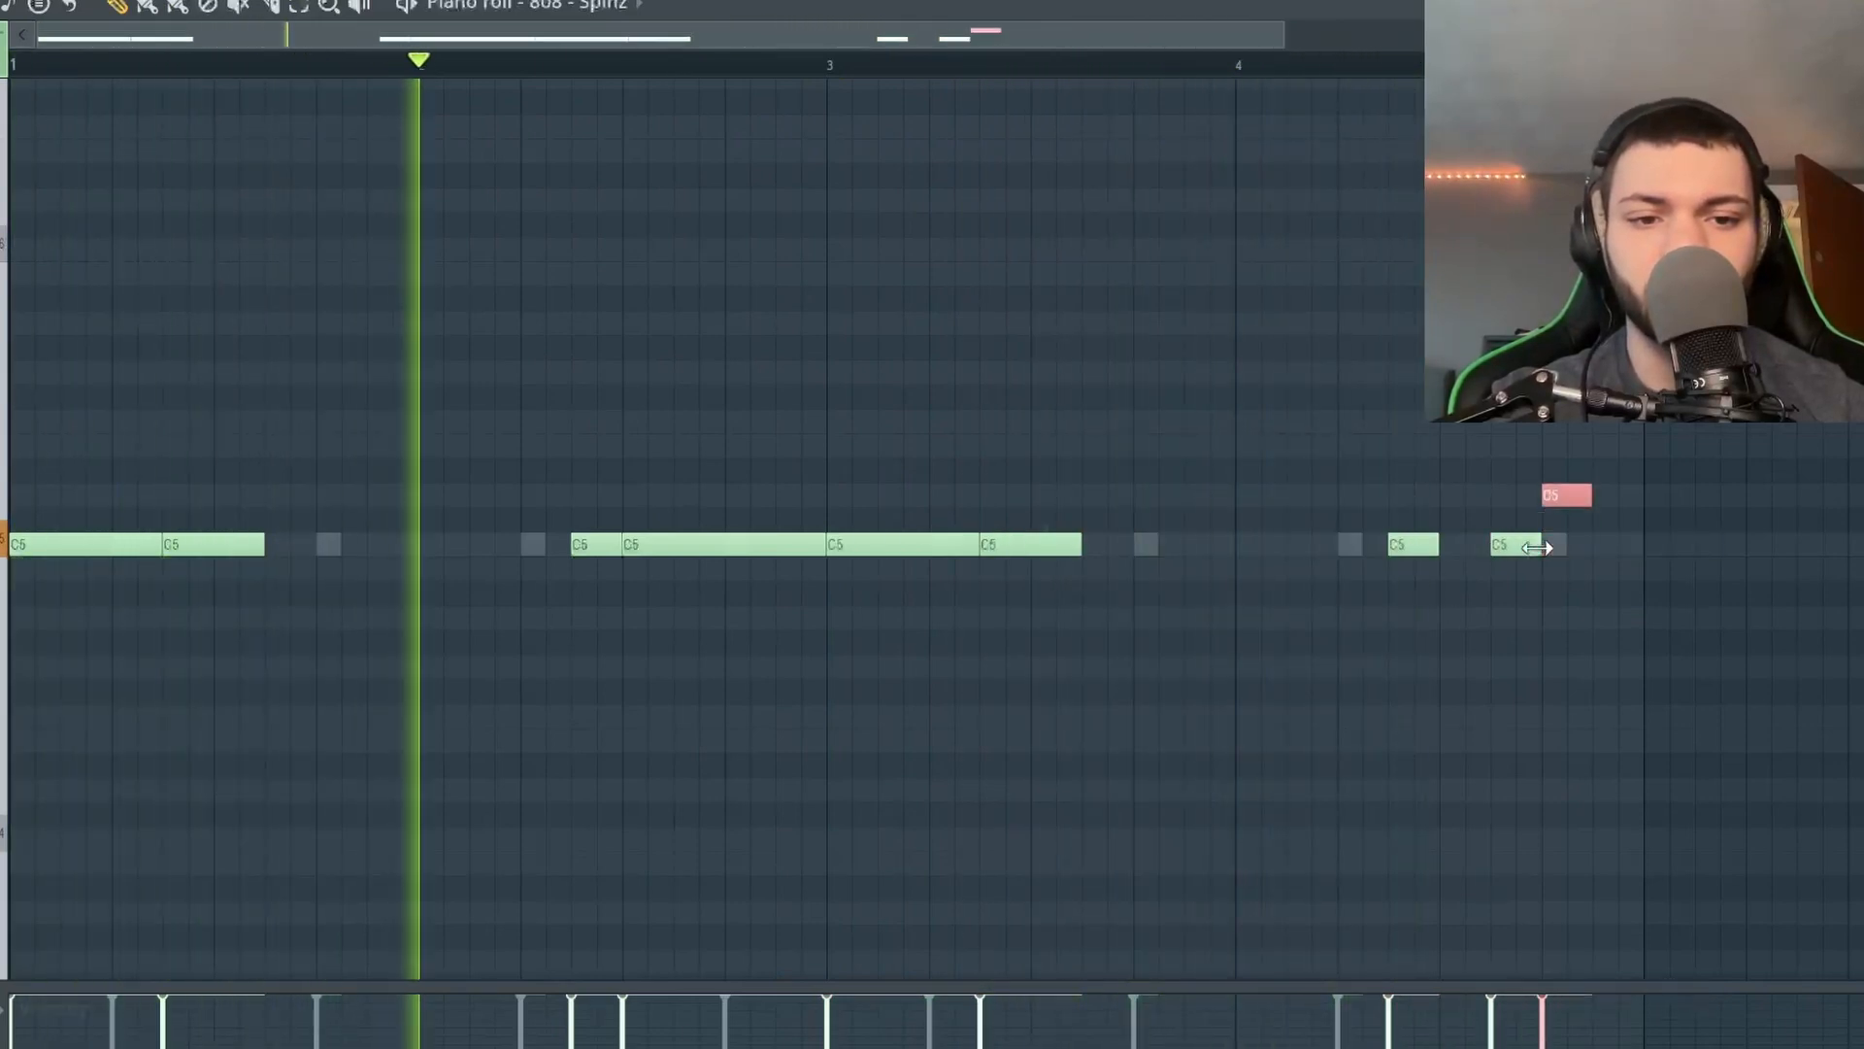
key(ctrl+b)
key(shift+Up)
Chop the short D5 note into a fast roll using the chopper's Default pattern.
ctrl+click(1565, 503)
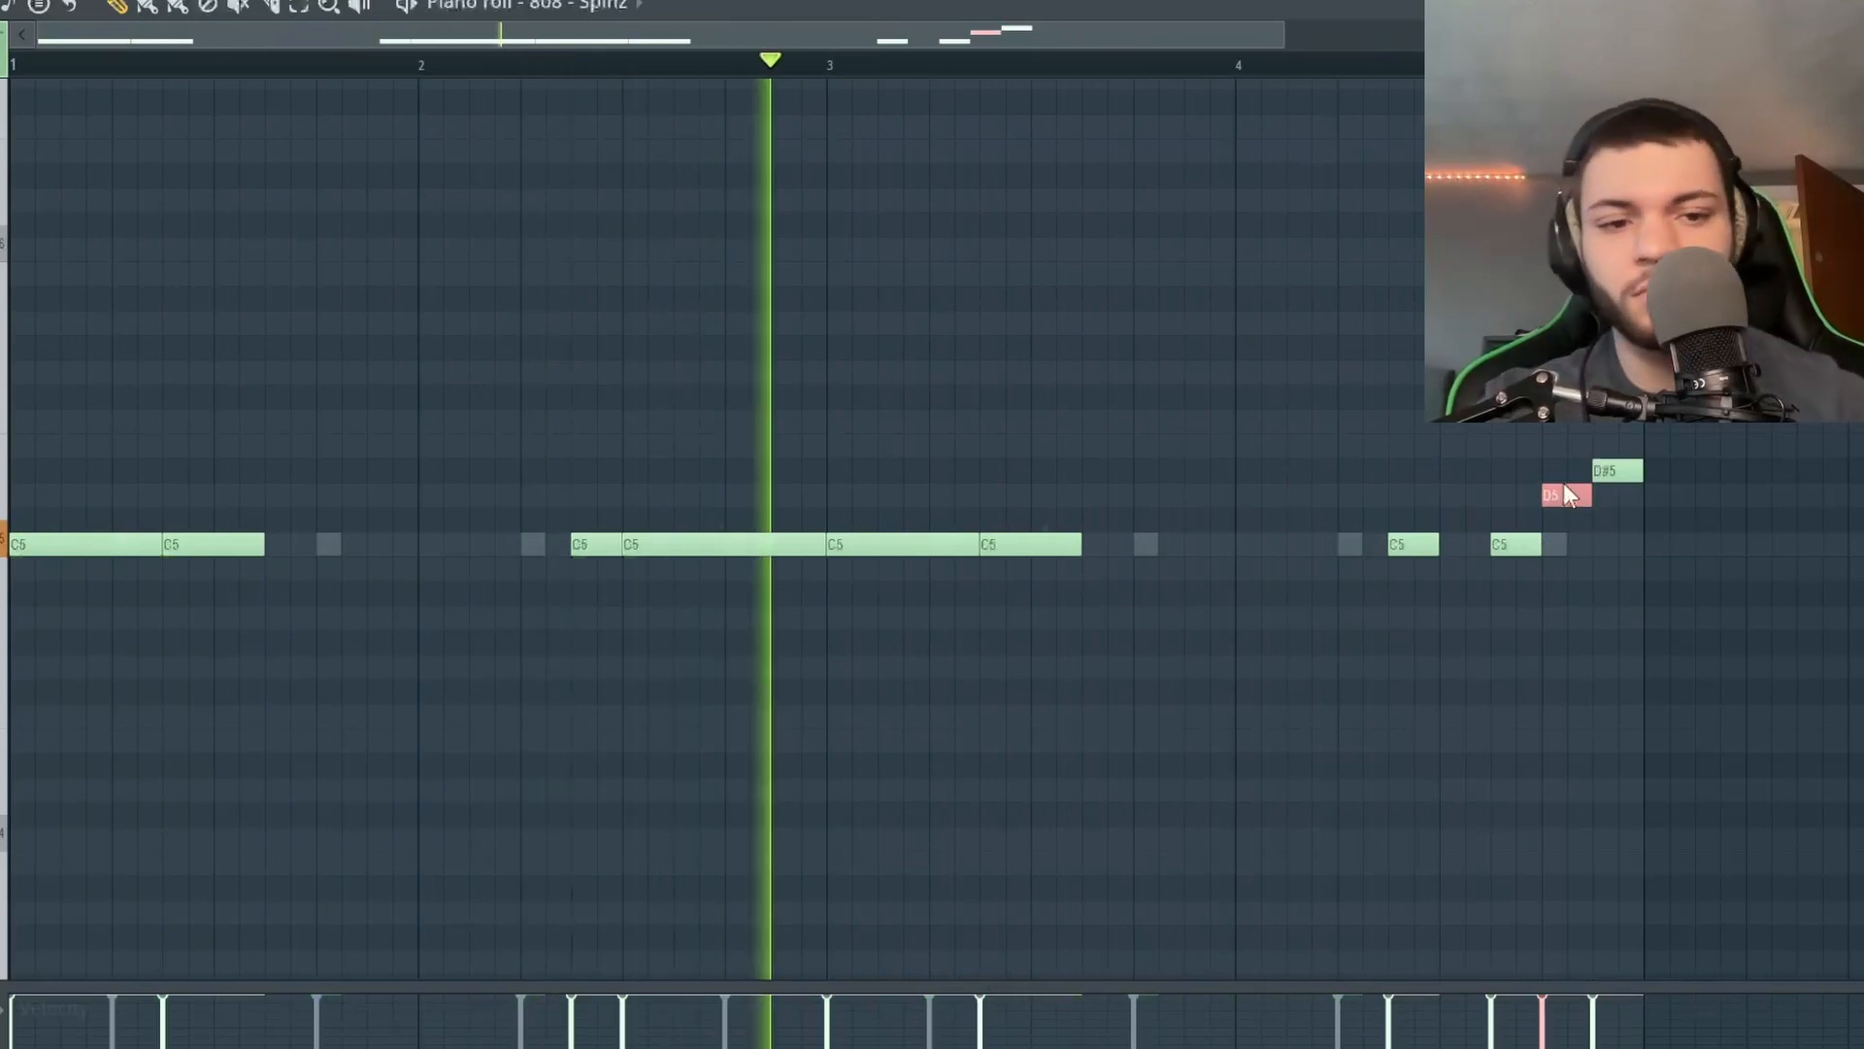
key(ctrl+u)
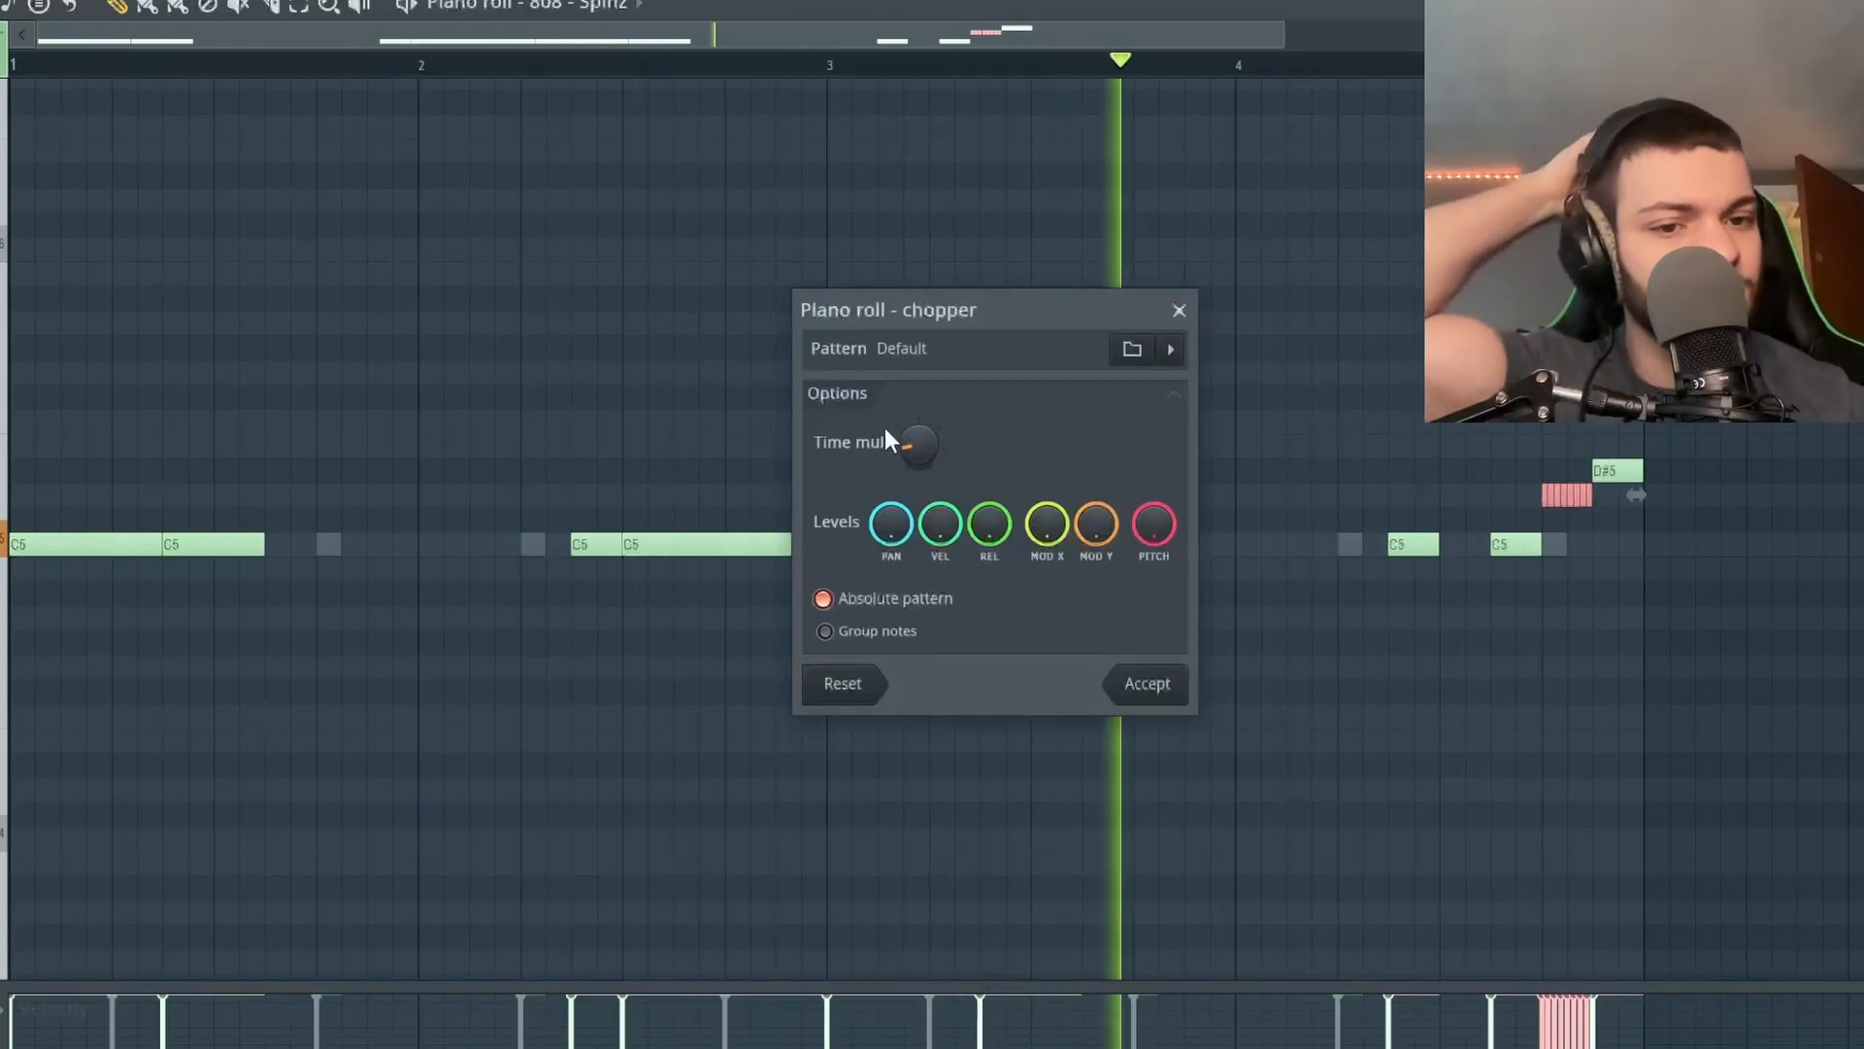
click(1145, 684)
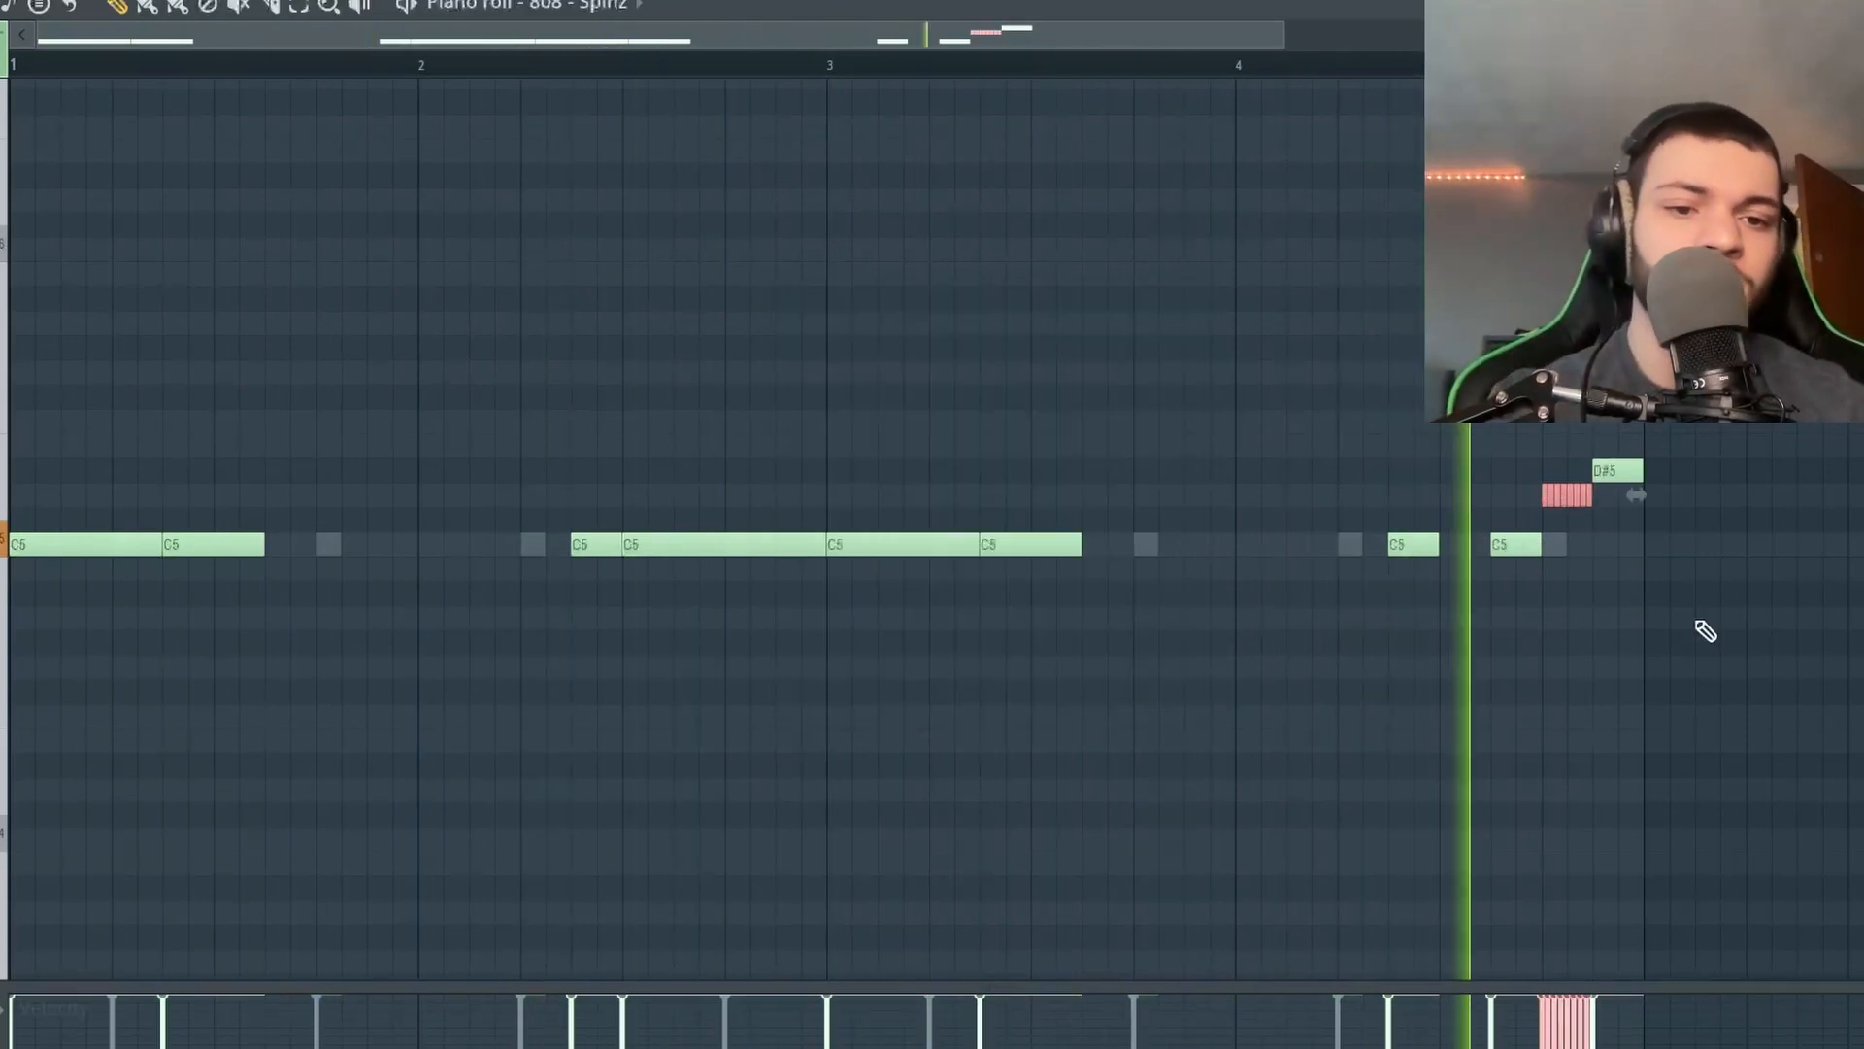
Add a second C#6 note to the 808 (Kid Cudi - Advanced) in bar 1 and copy the pair into bar 3.
scroll(1702, 632, up, 5)
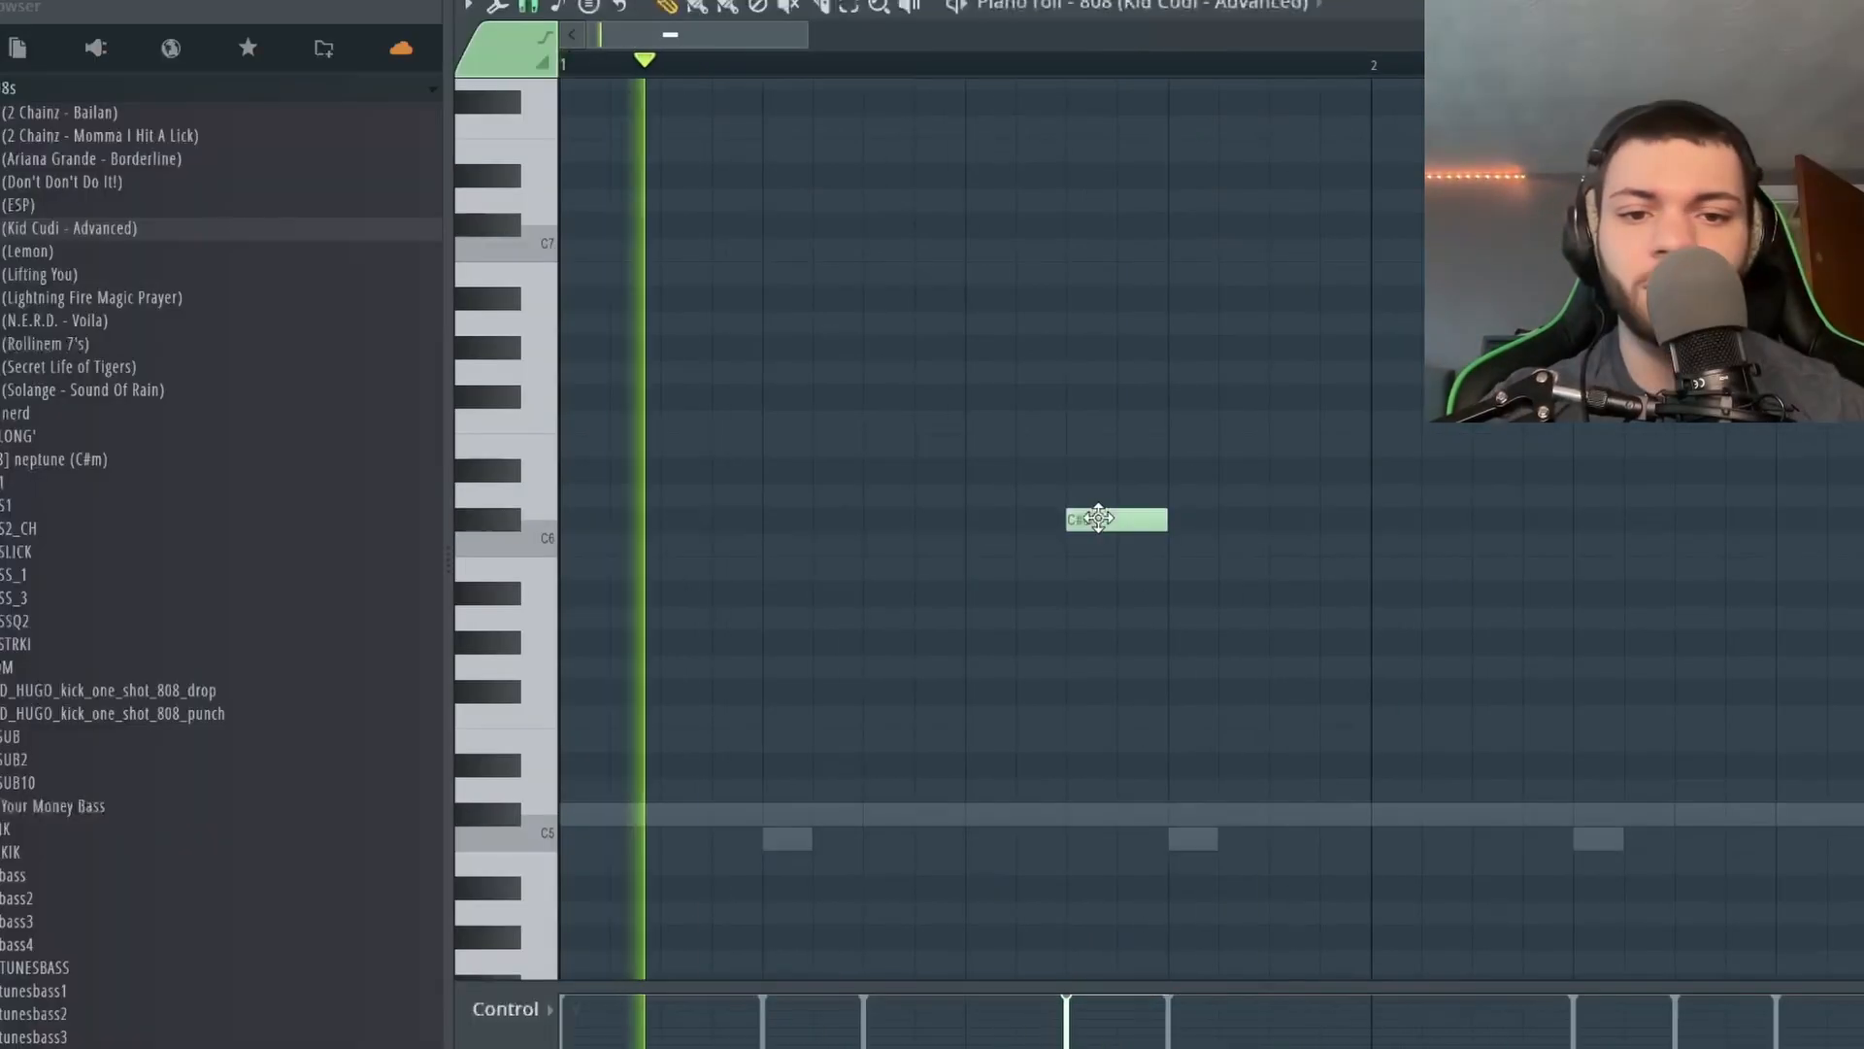
click(1237, 521)
scroll(1241, 524, down, 3)
drag(961, 477, 1551, 492)
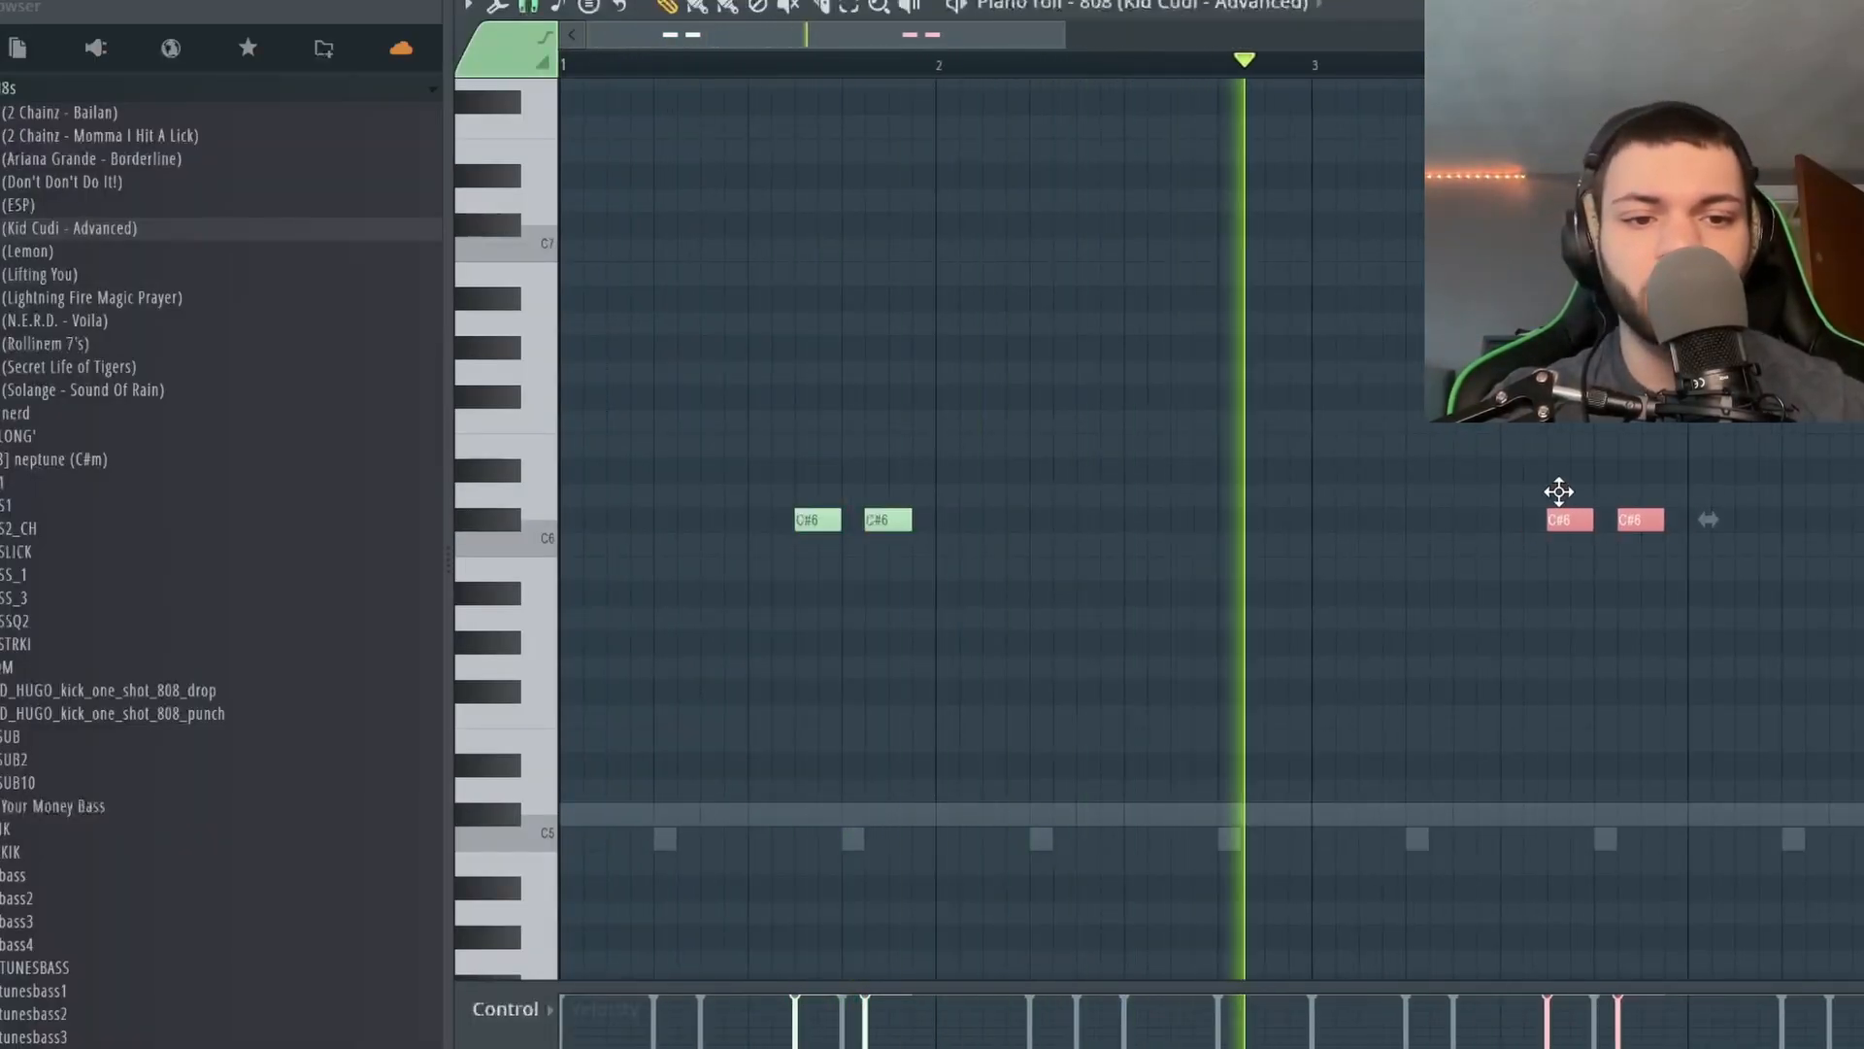
Add rising D#6 and E6 accent notes to the second 808 near the end of bar 4.
scroll(1153, 445, down, 3)
scroll(1286, 526, up, 3)
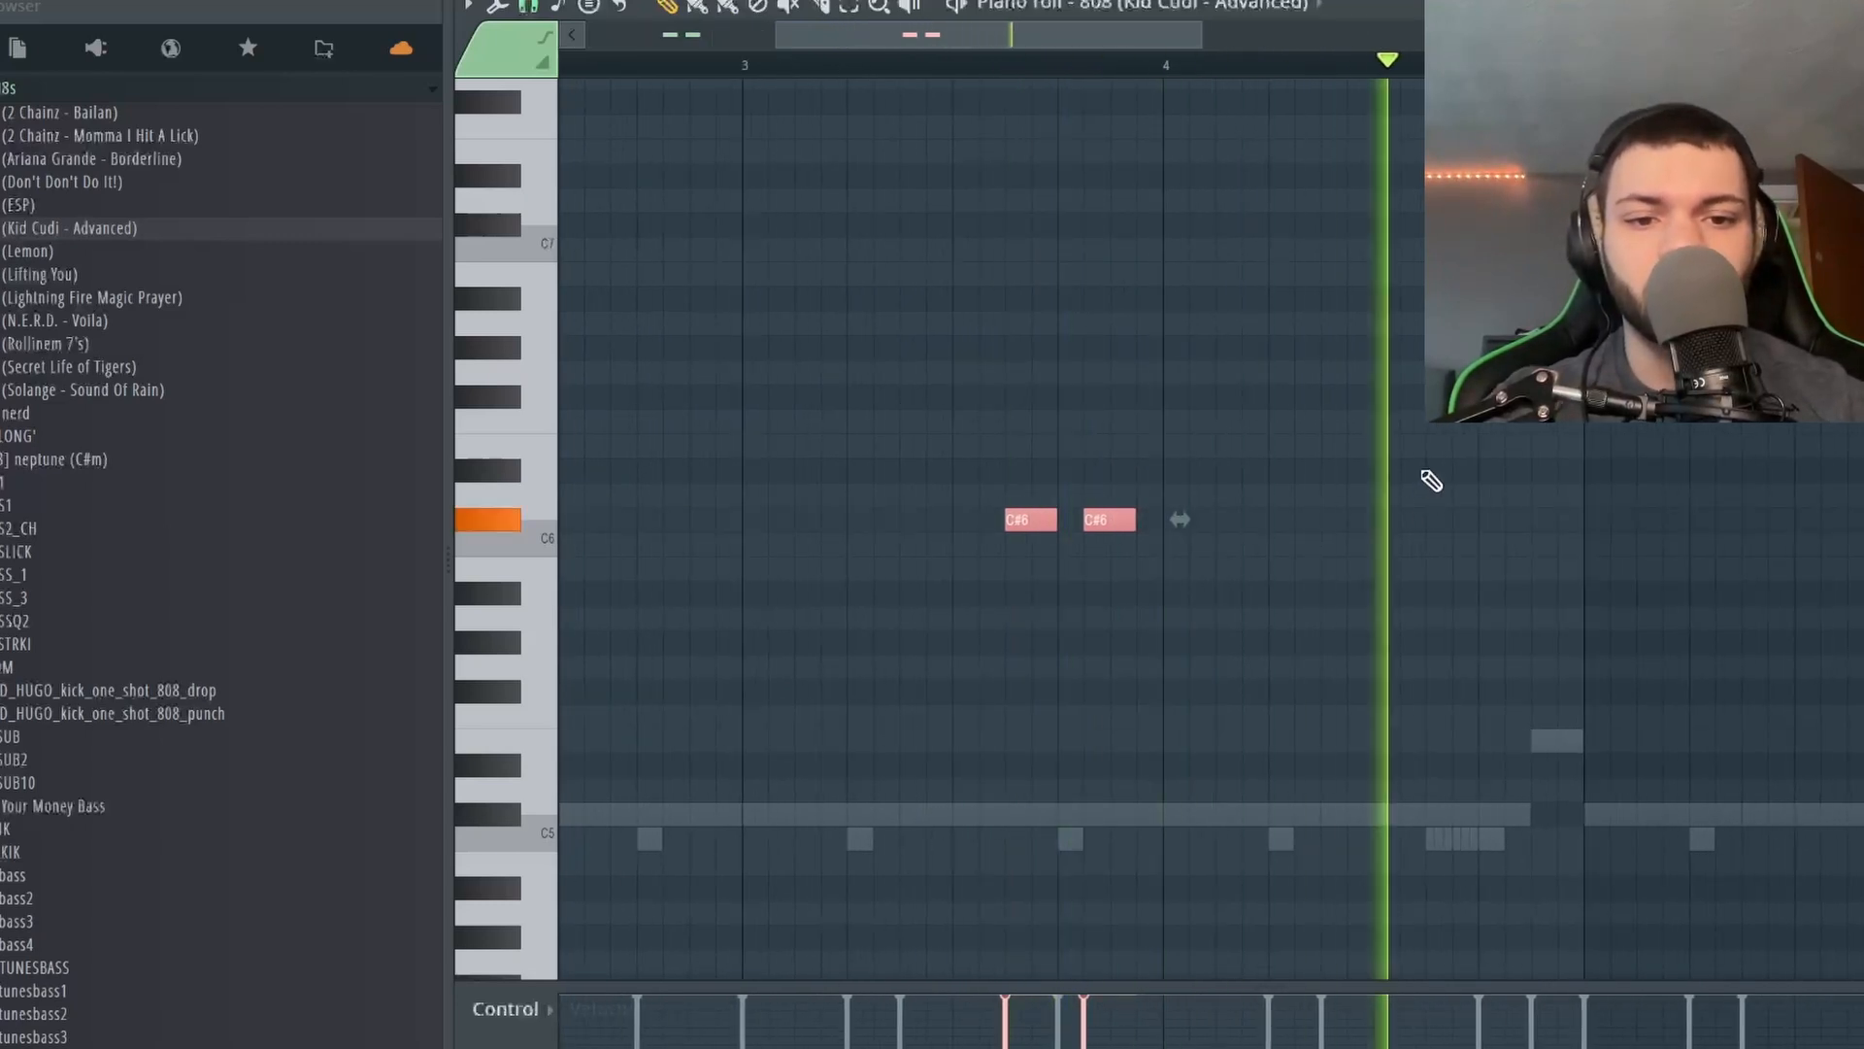
click(1426, 465)
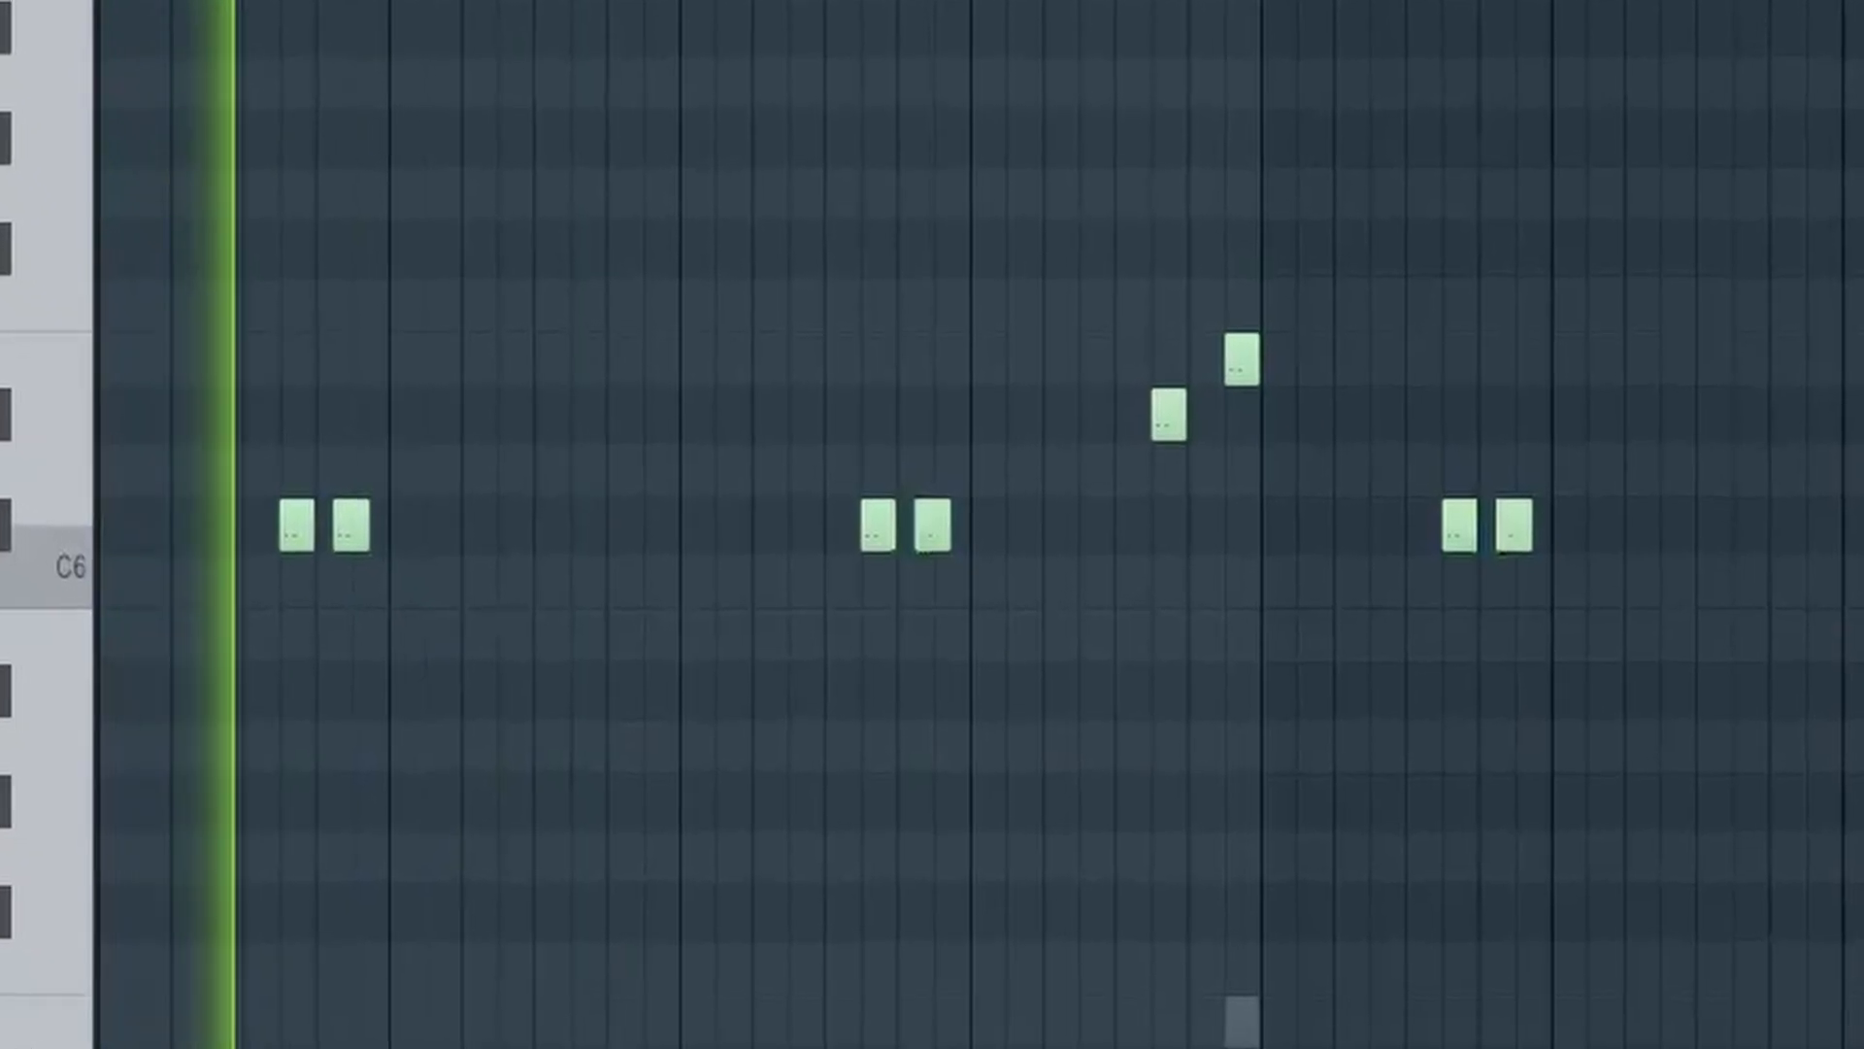
Adjust the volume of the second 808 channel in the channel rack.
key(F6)
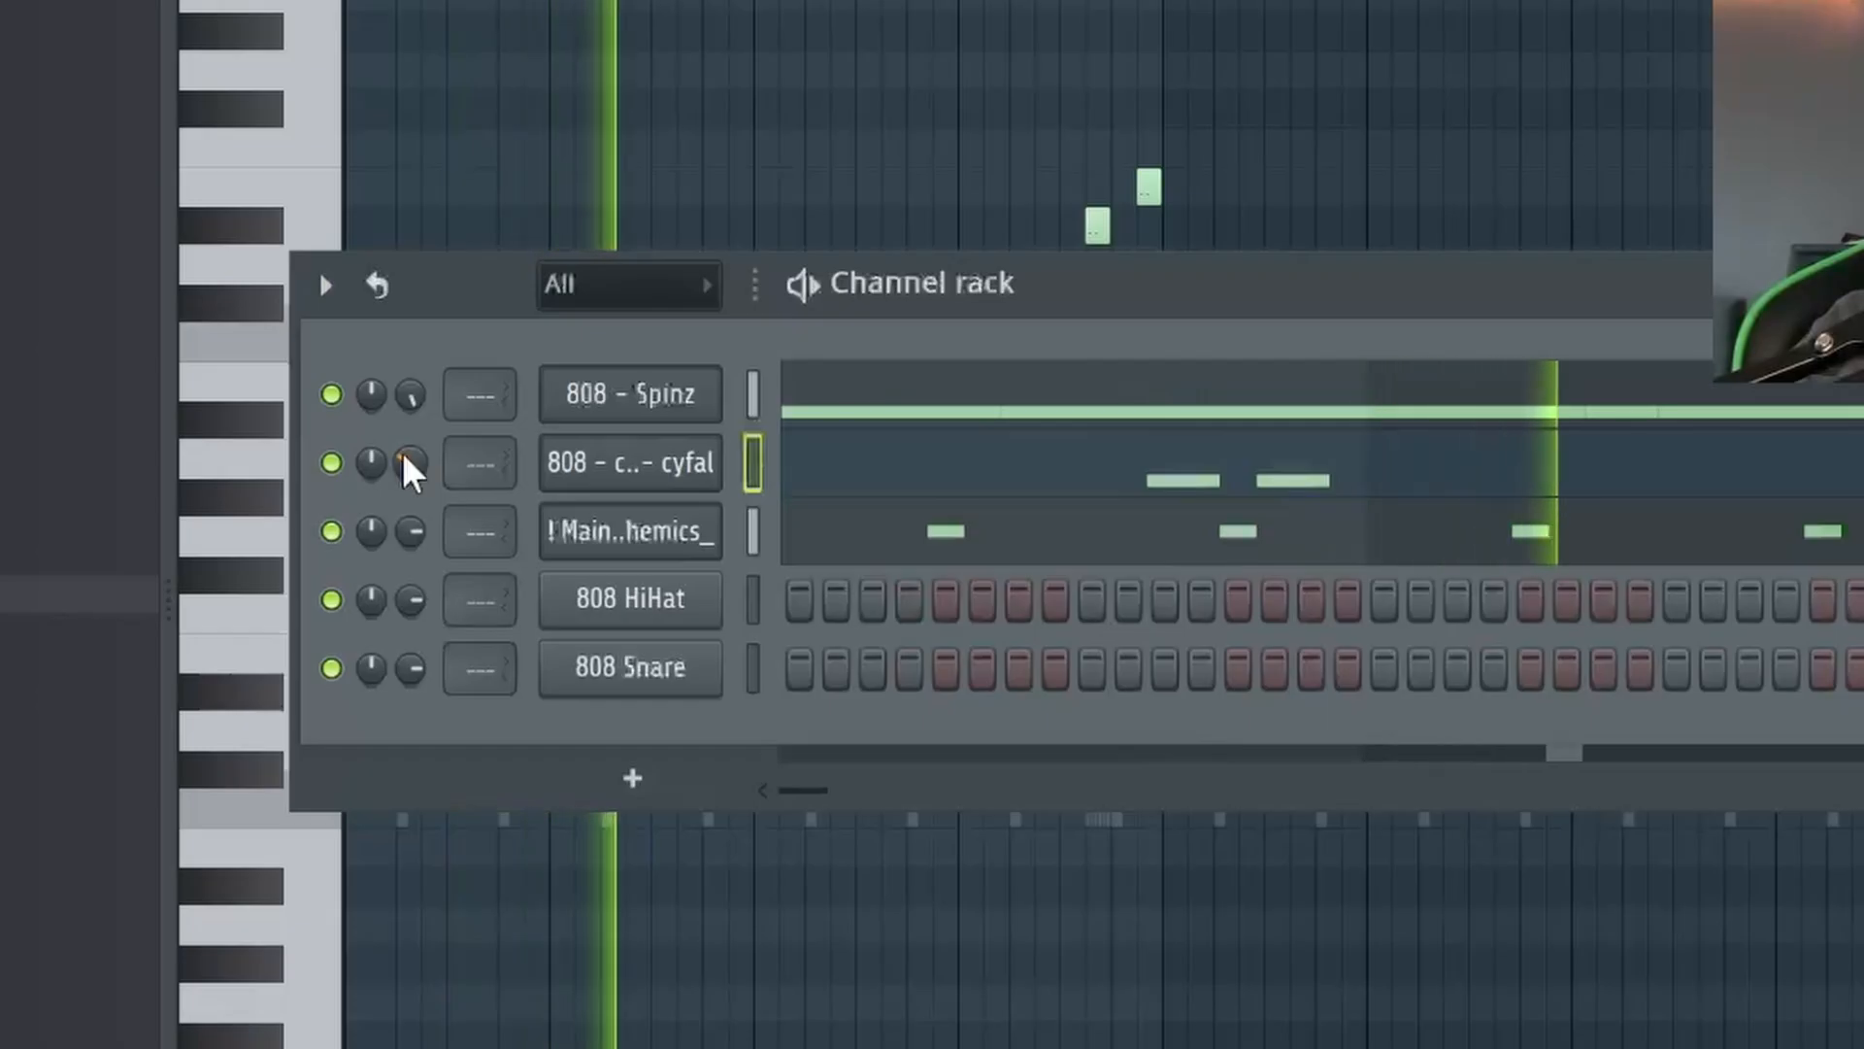
key(F6)
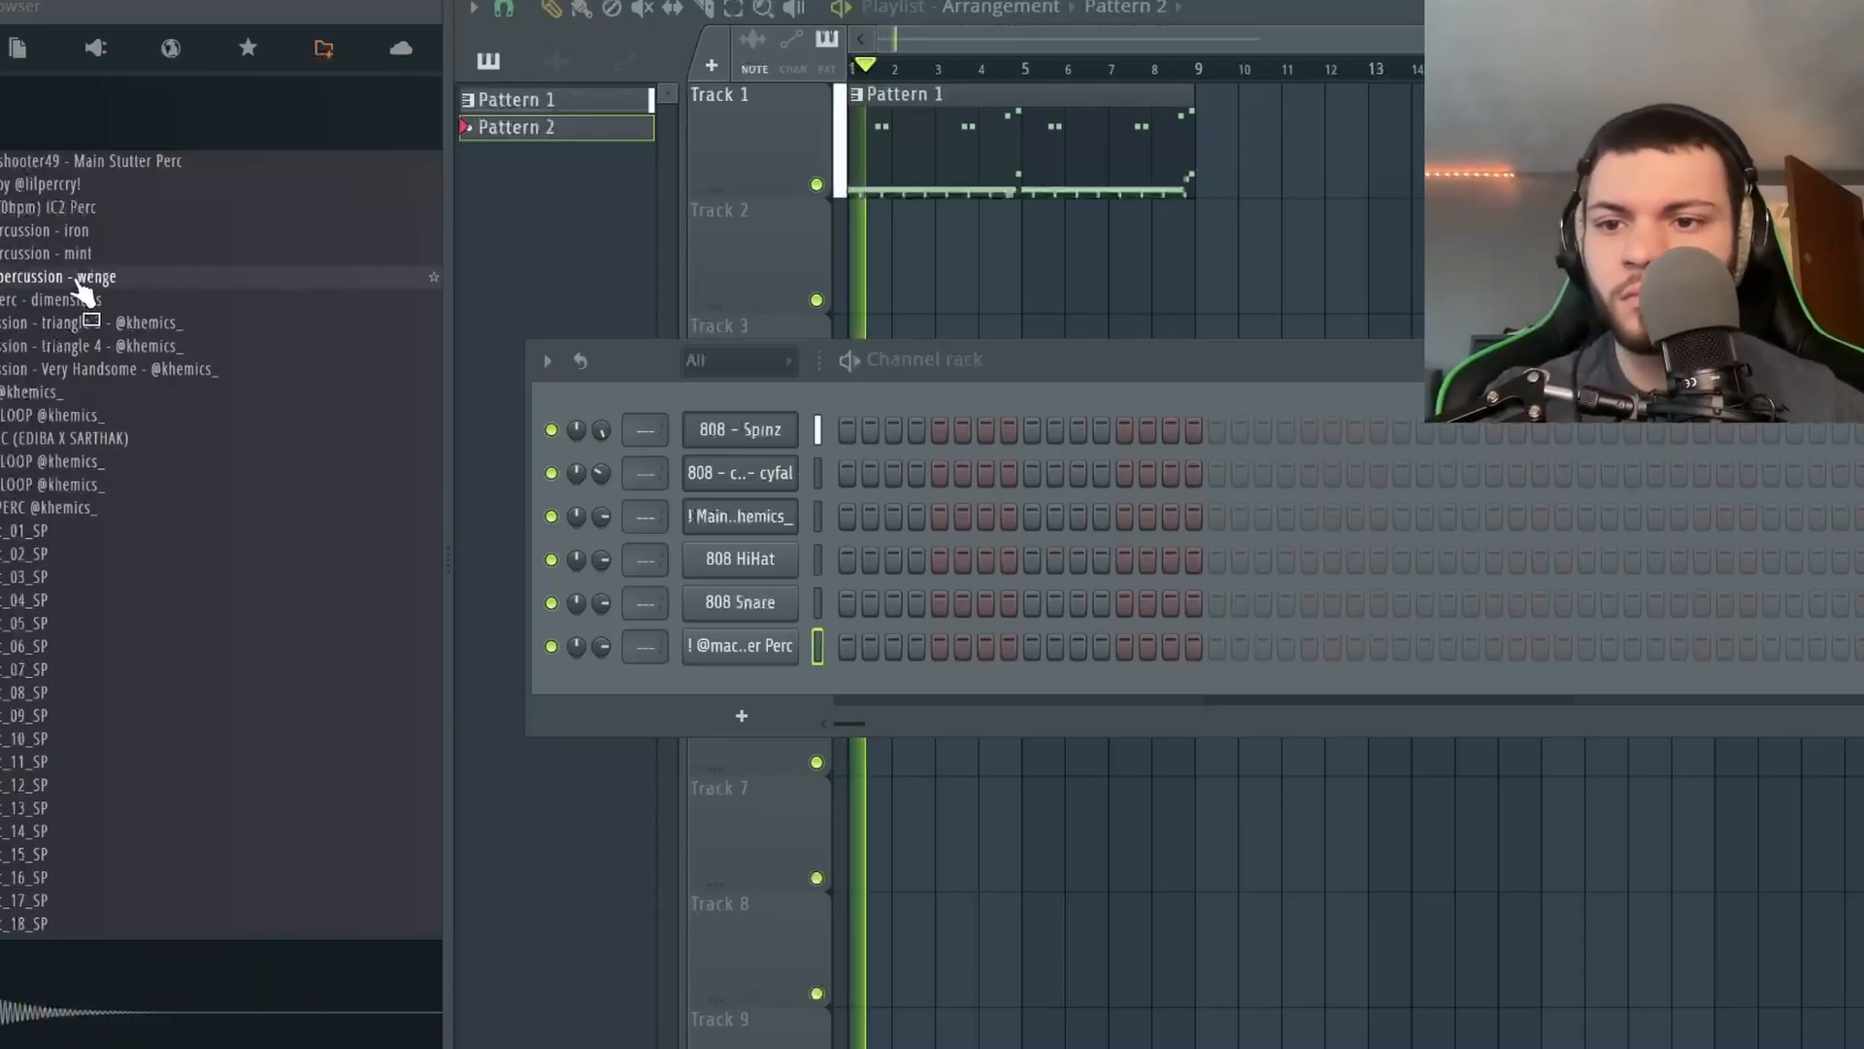
Load the percussion - wenge sample into a new channel below the stutter perc and open its sampler settings.
drag(724, 664, 724, 687)
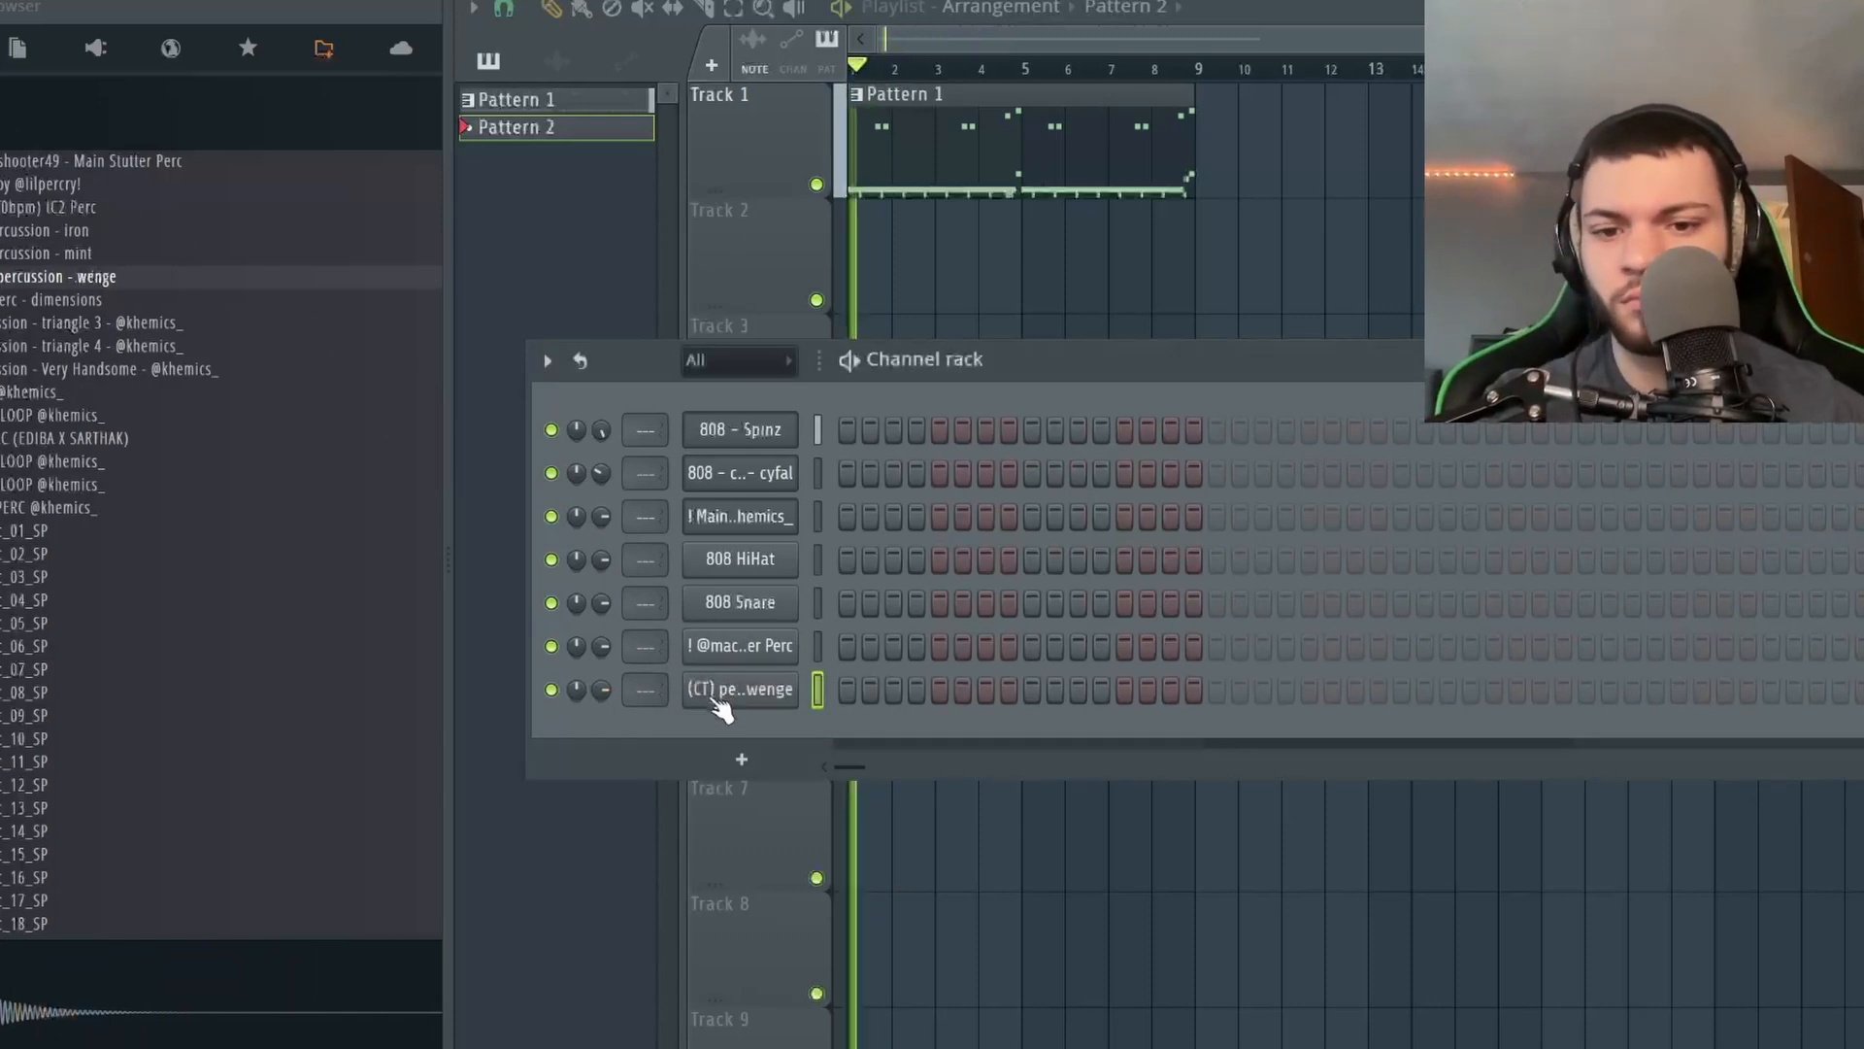
click(718, 697)
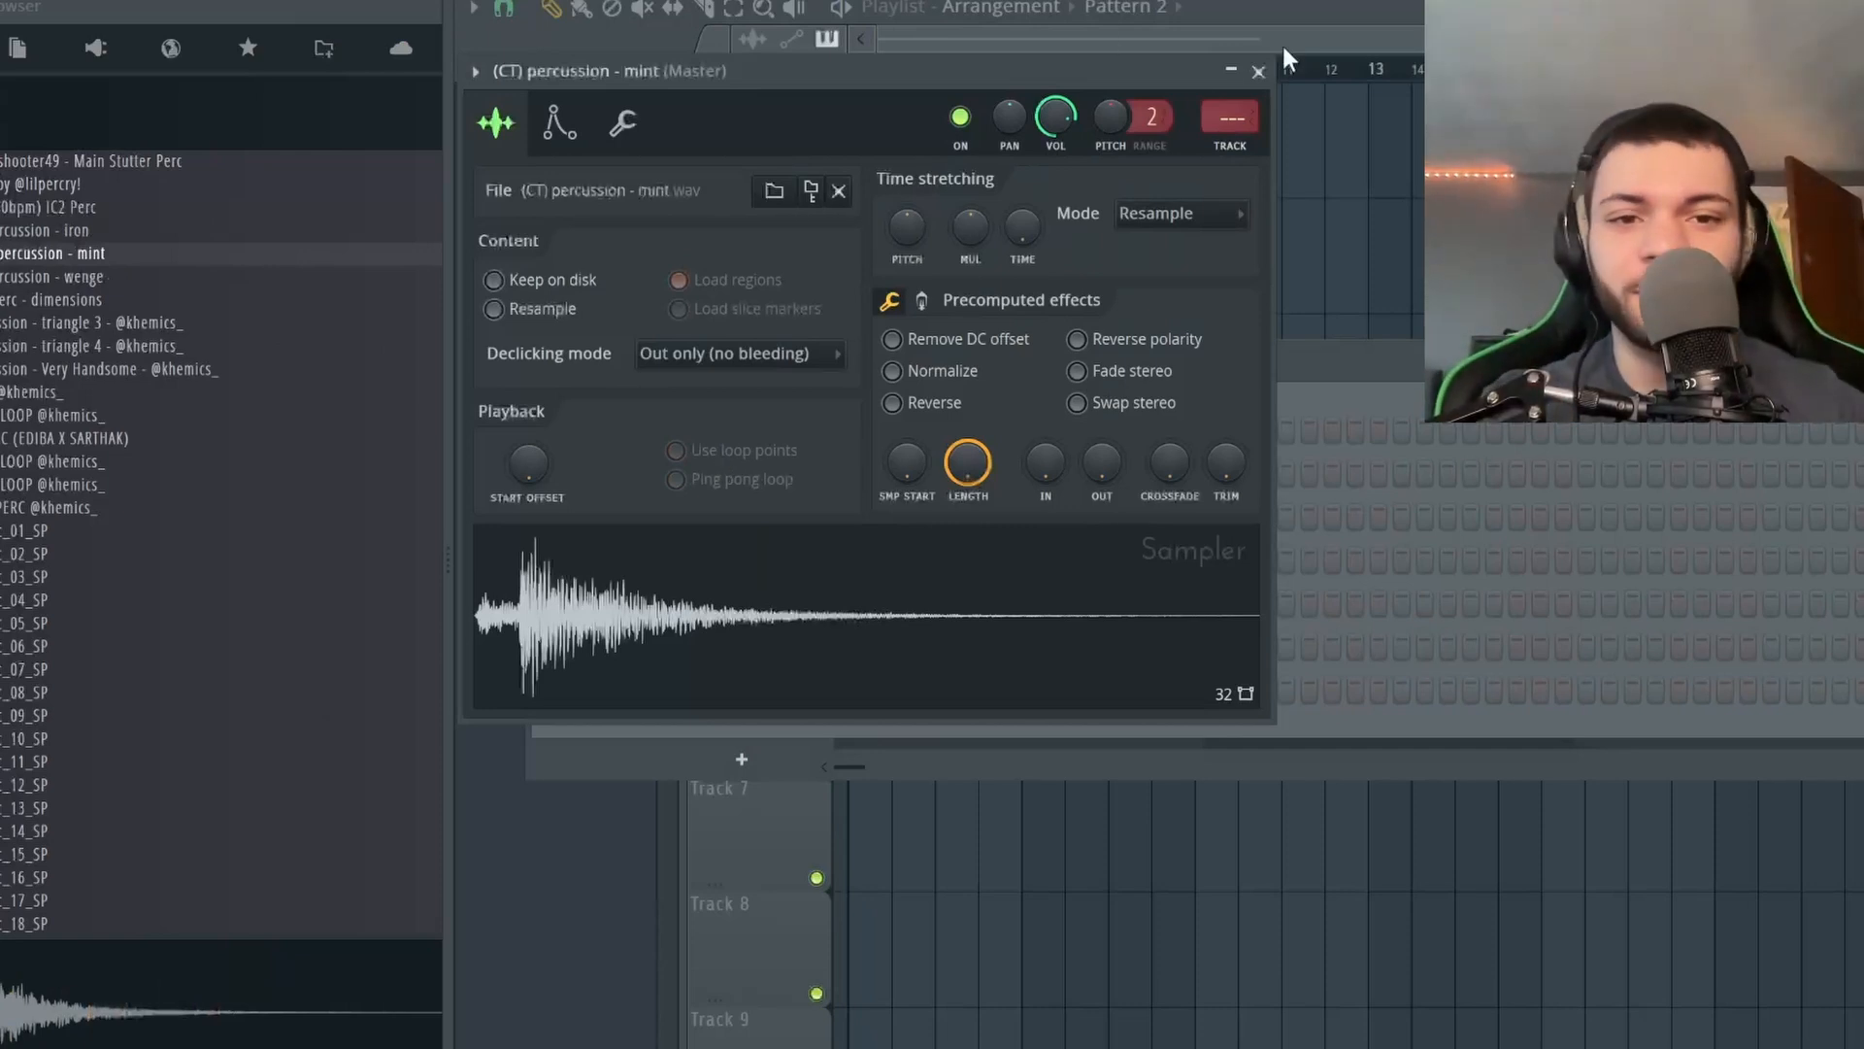
Close the percussion - mint sampler settings and place Pattern 2 at bar 1 of Track 2 in the playlist.
click(1258, 71)
click(897, 233)
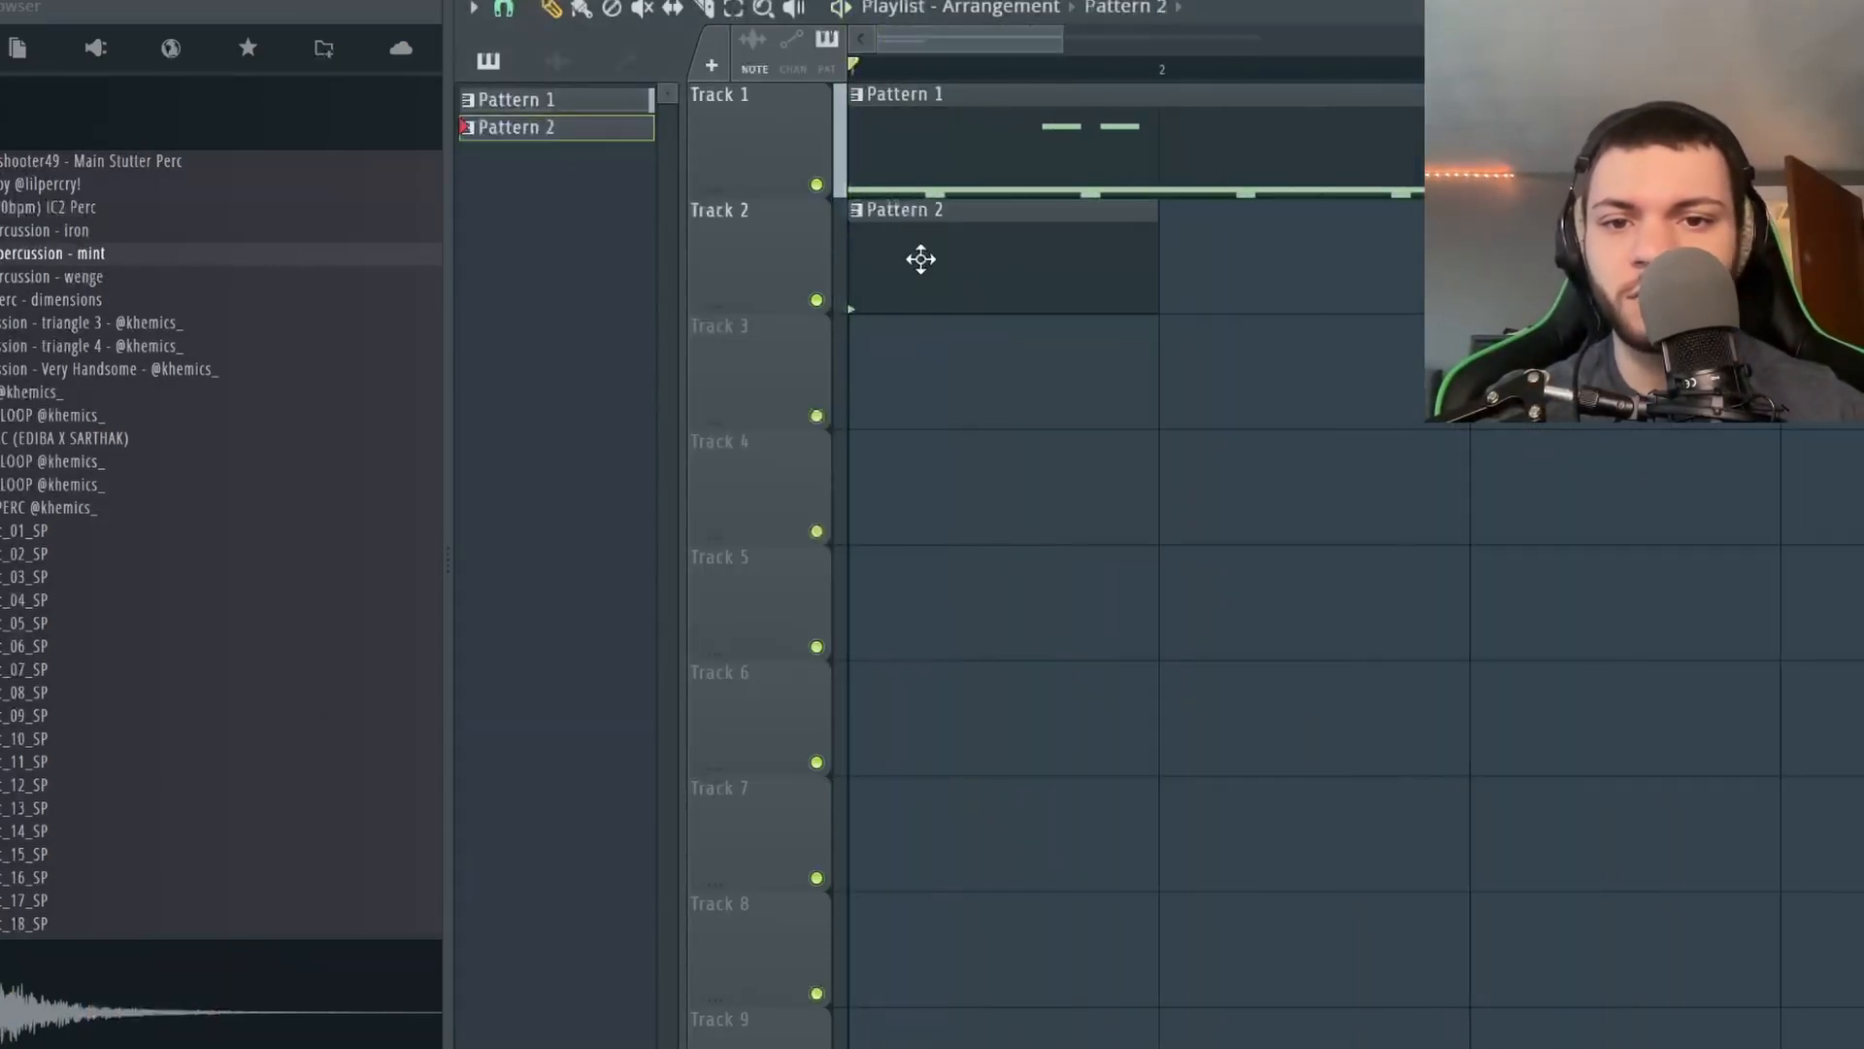
Try a 07_Perc_04_SP hit on step 7, remove it, and place one on step 11 instead.
key(F6)
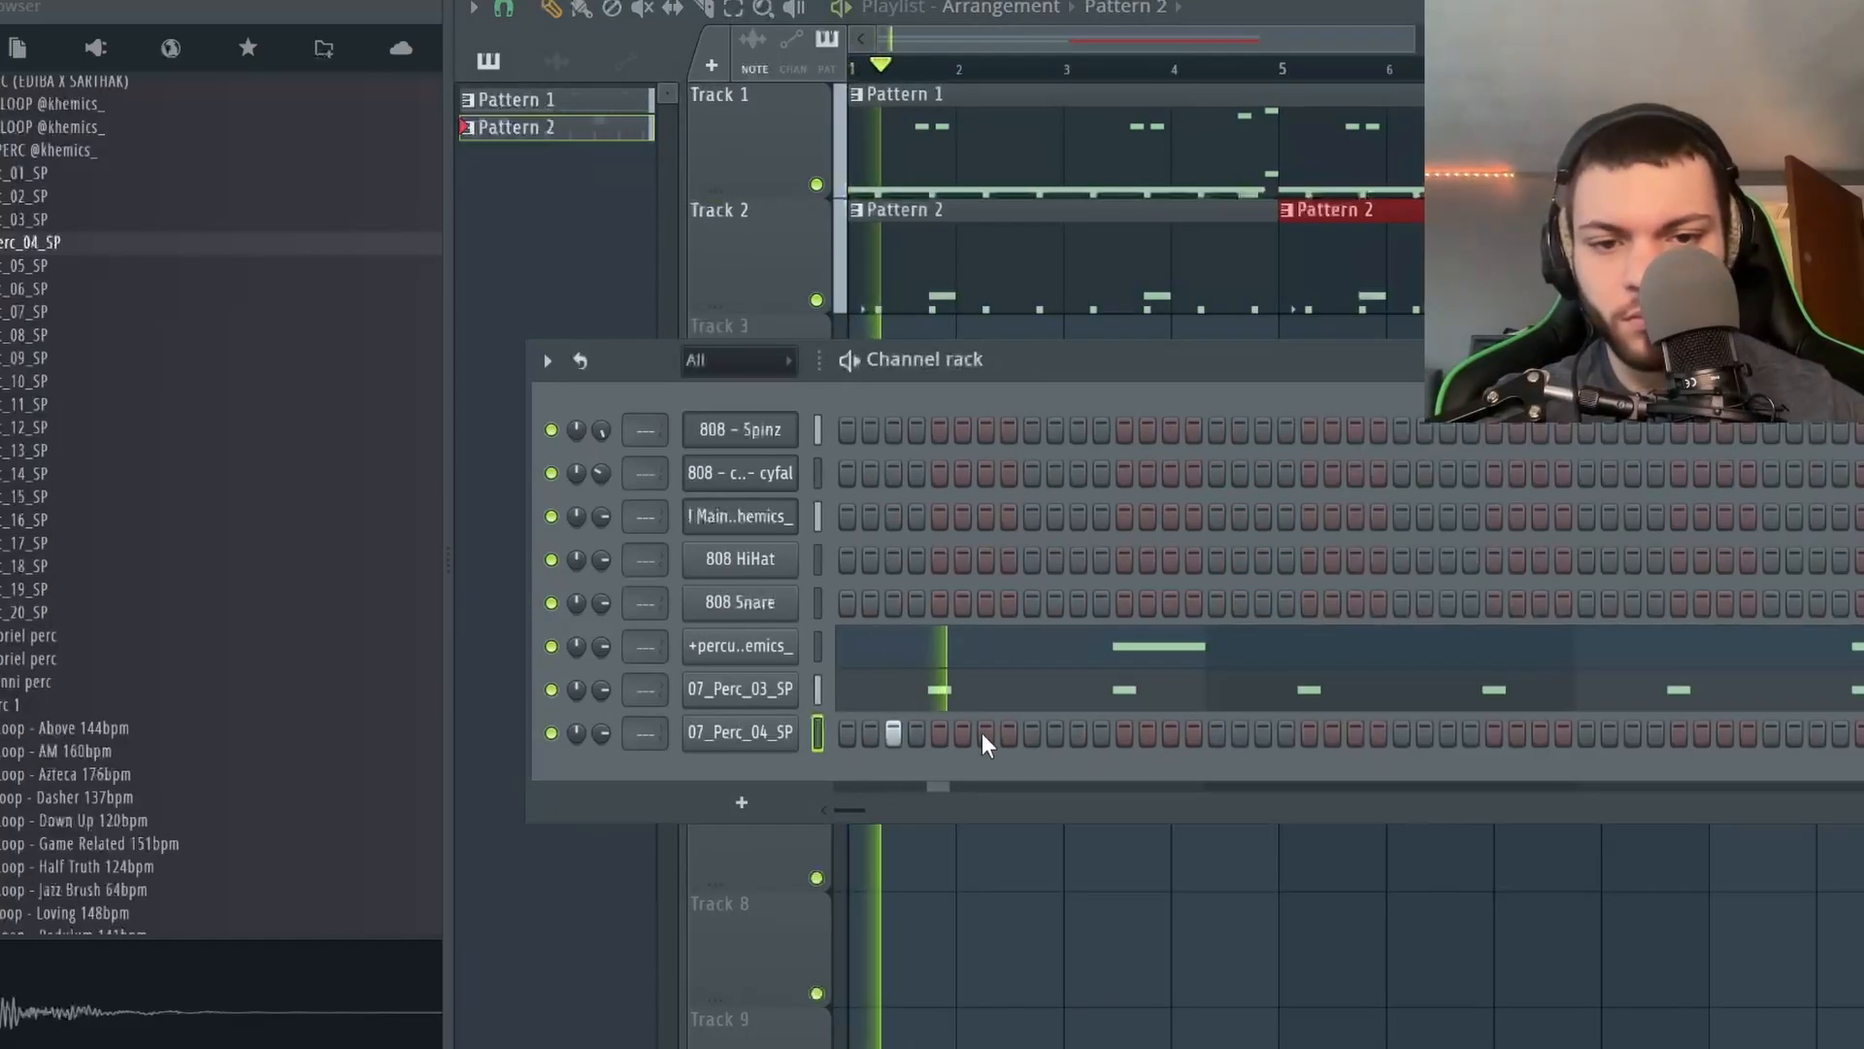
click(986, 733)
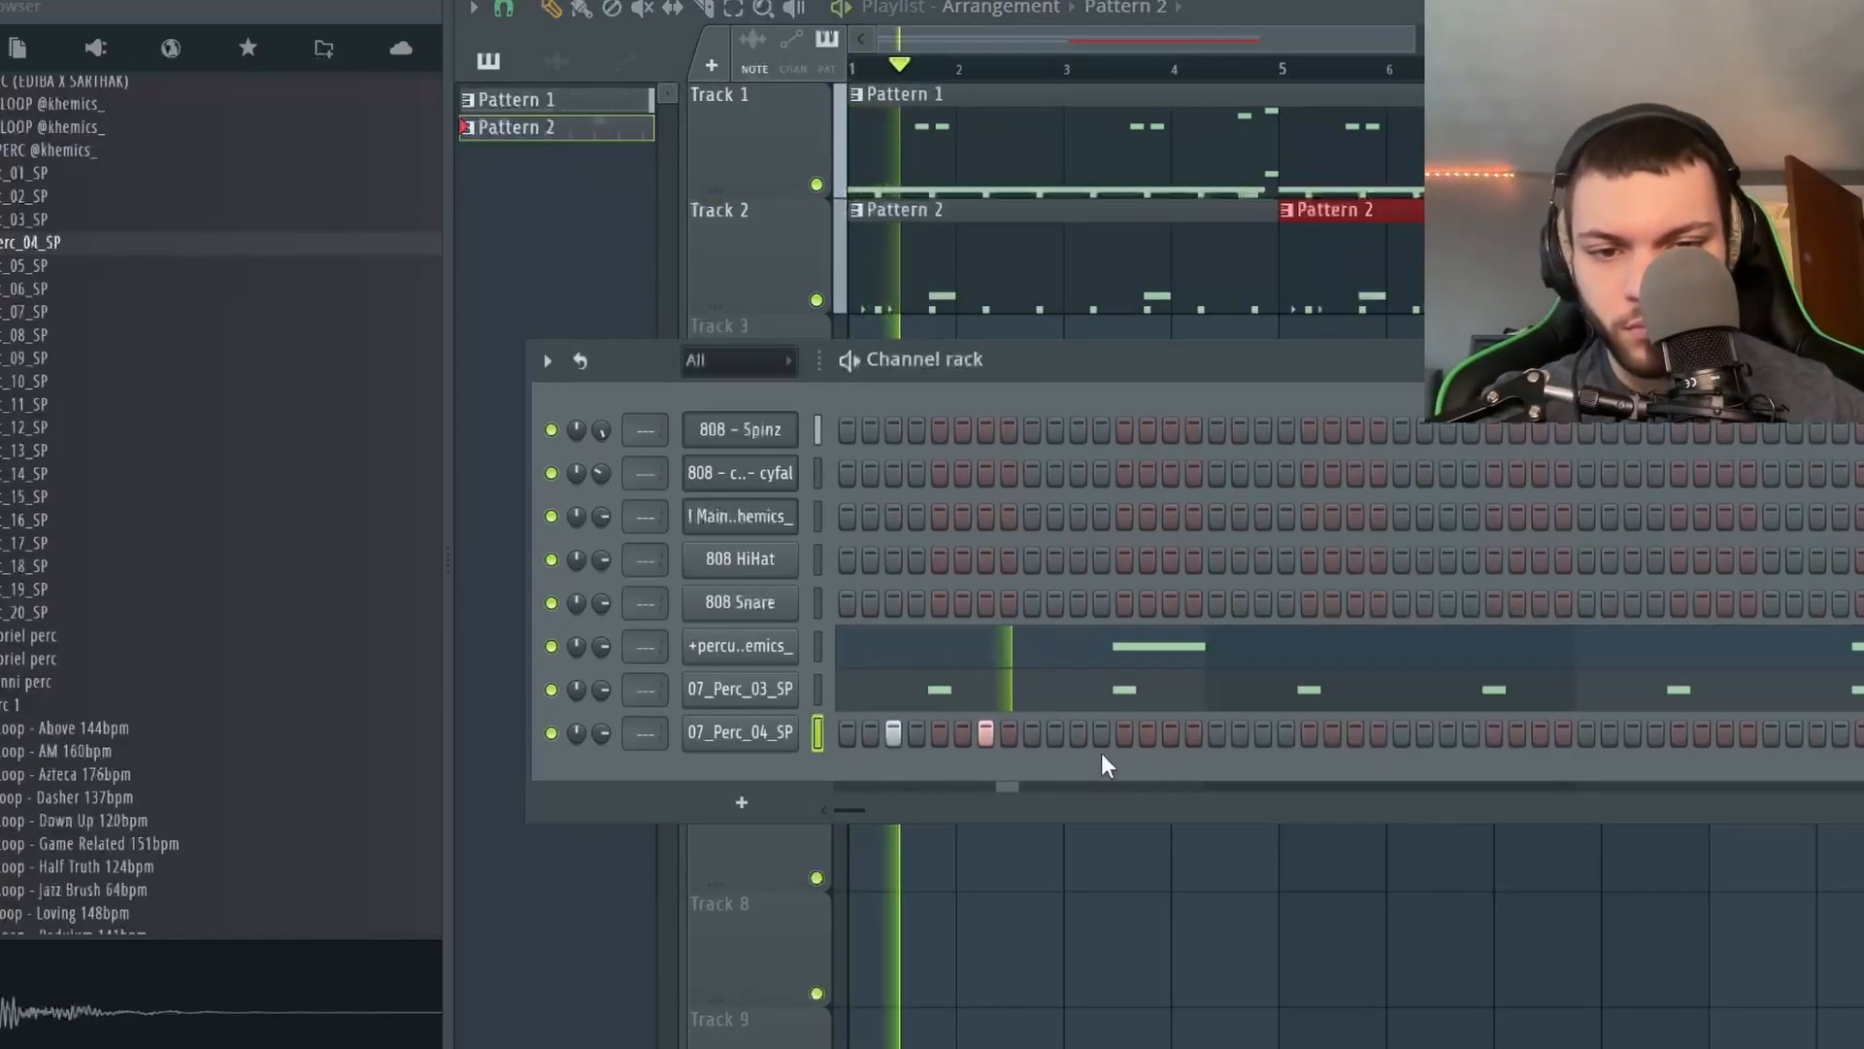
click(987, 737)
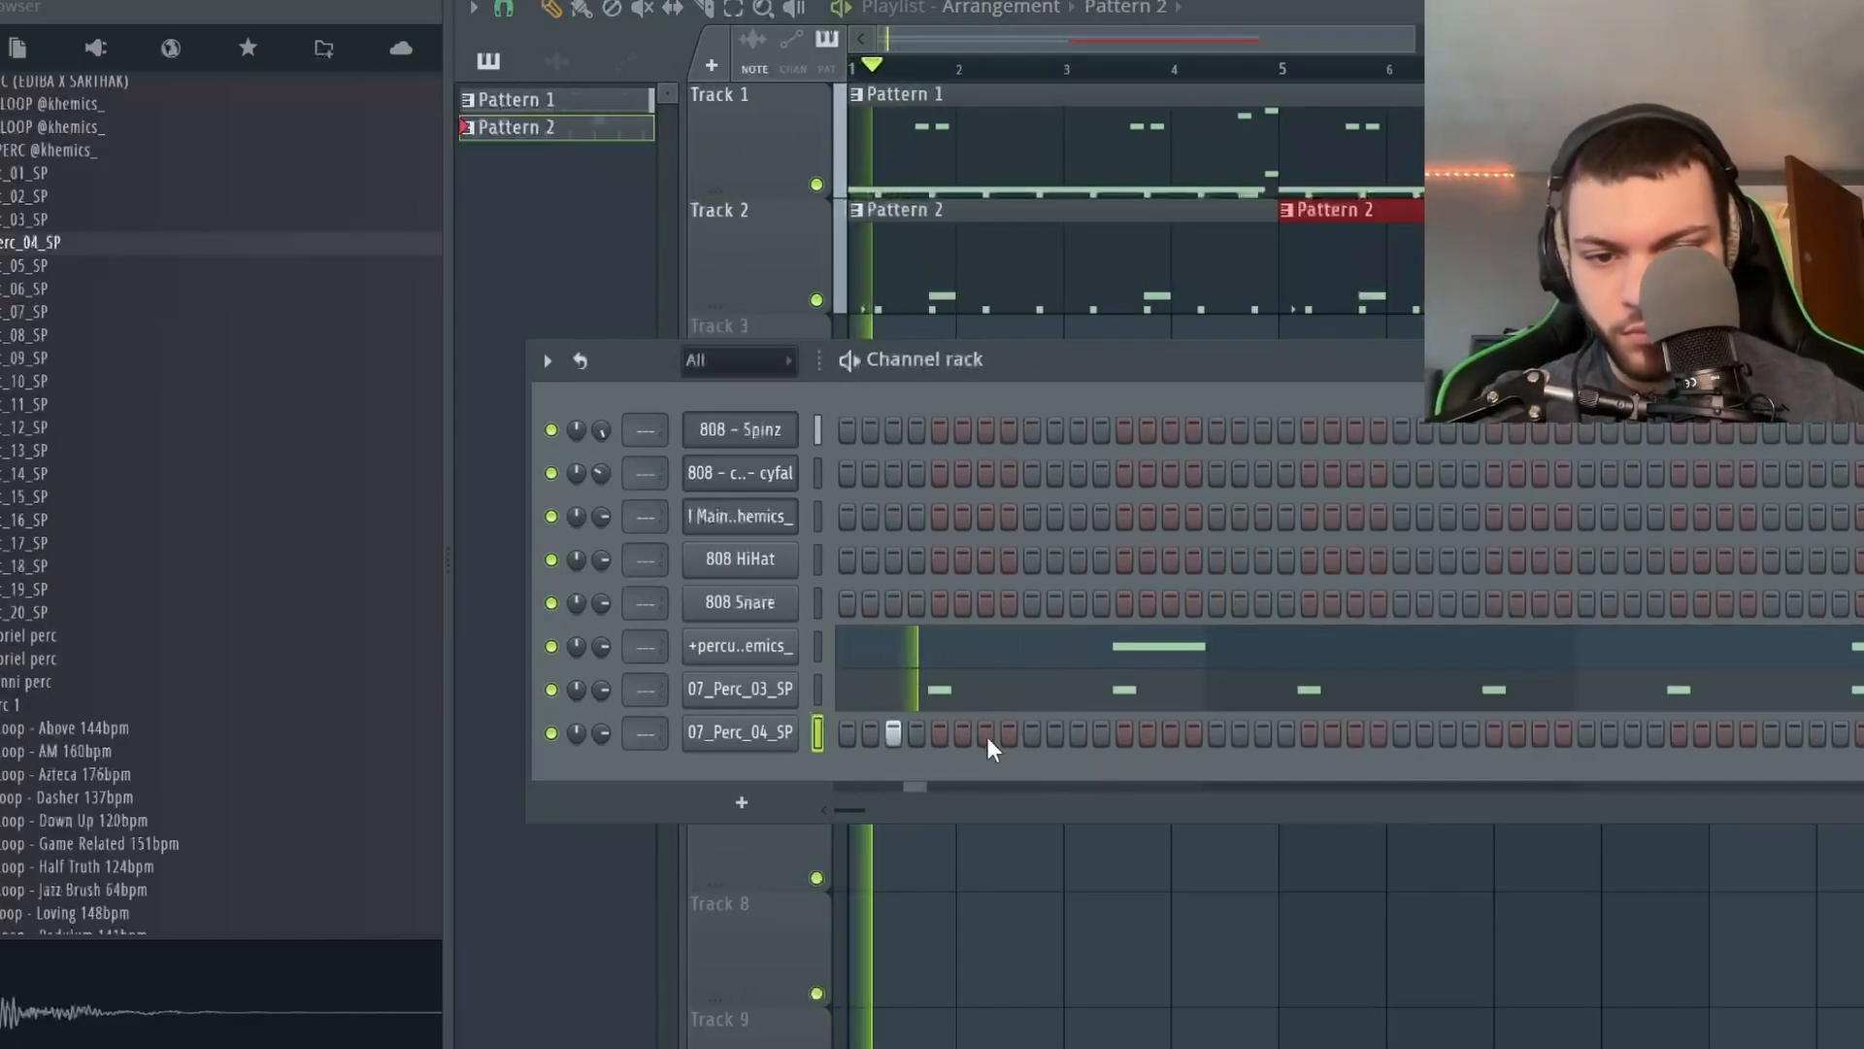
click(1077, 733)
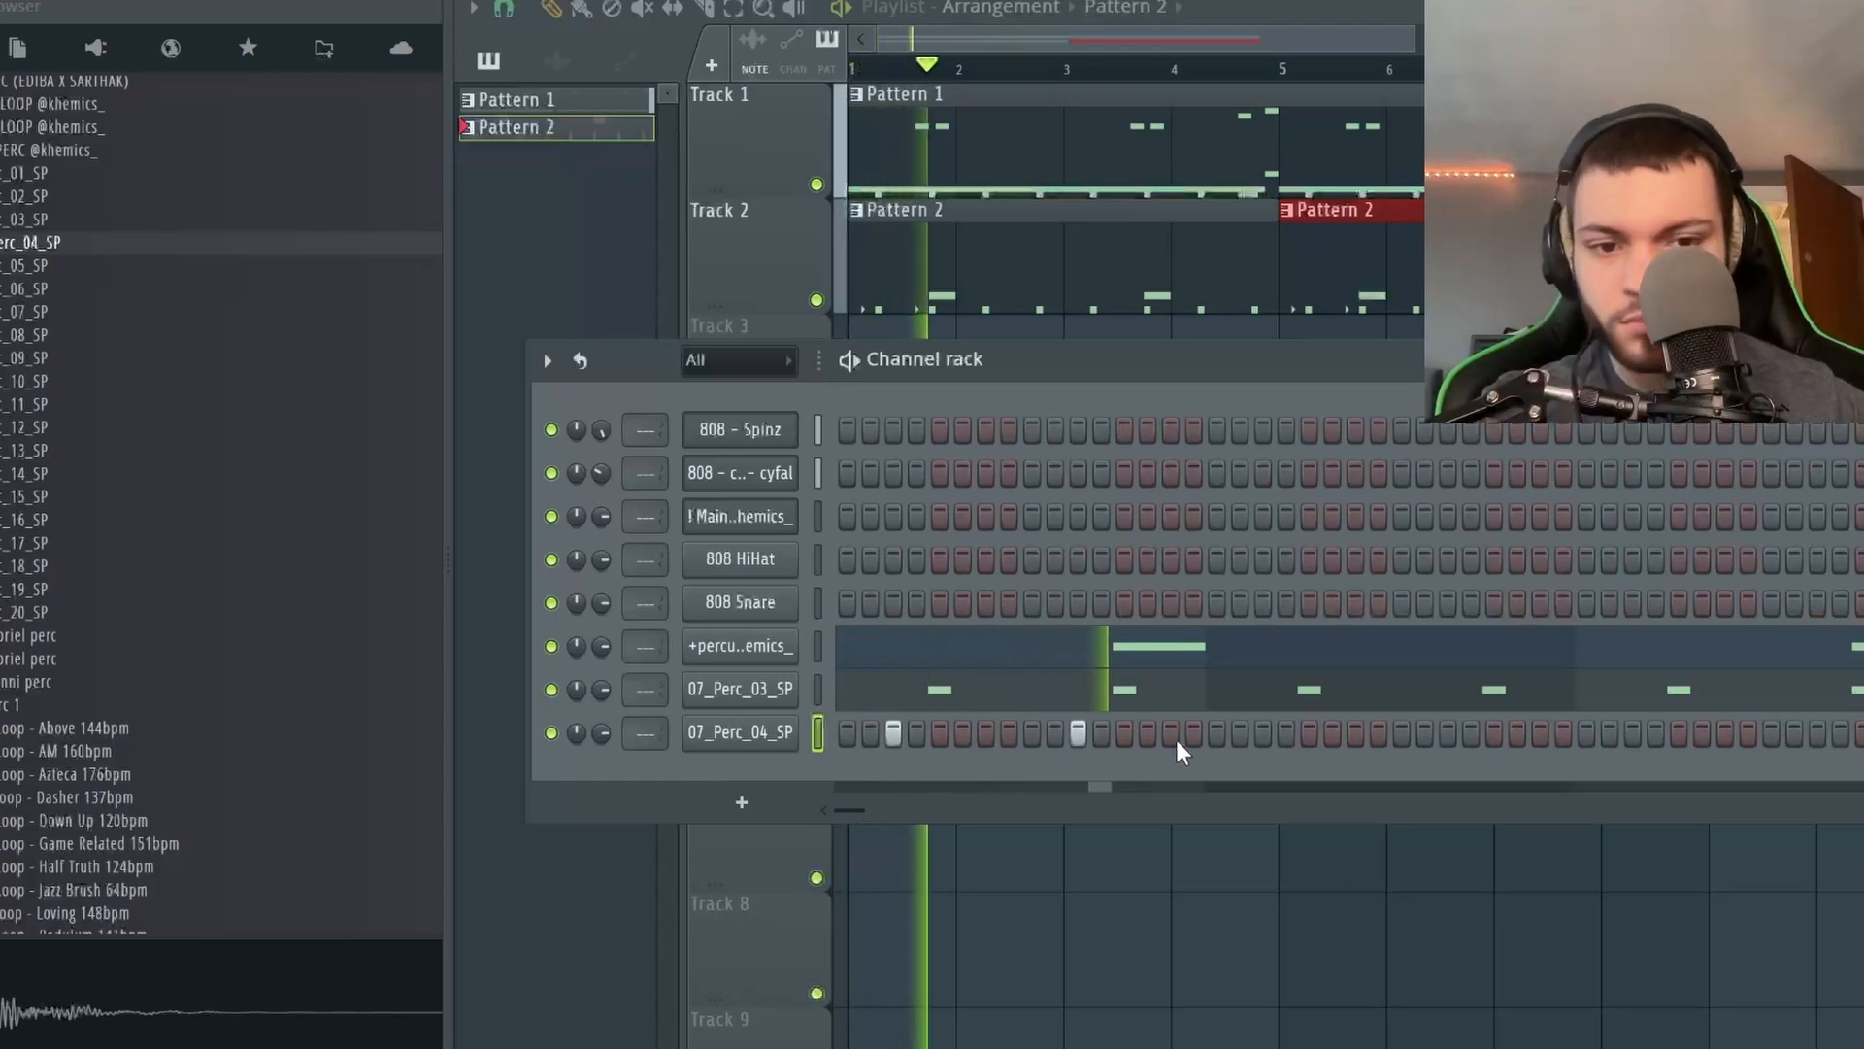
Add a 07_Perc_04_SP hit on step 19 and delete the 07_Perc_11_SP channel from the channel rack.
click(1264, 733)
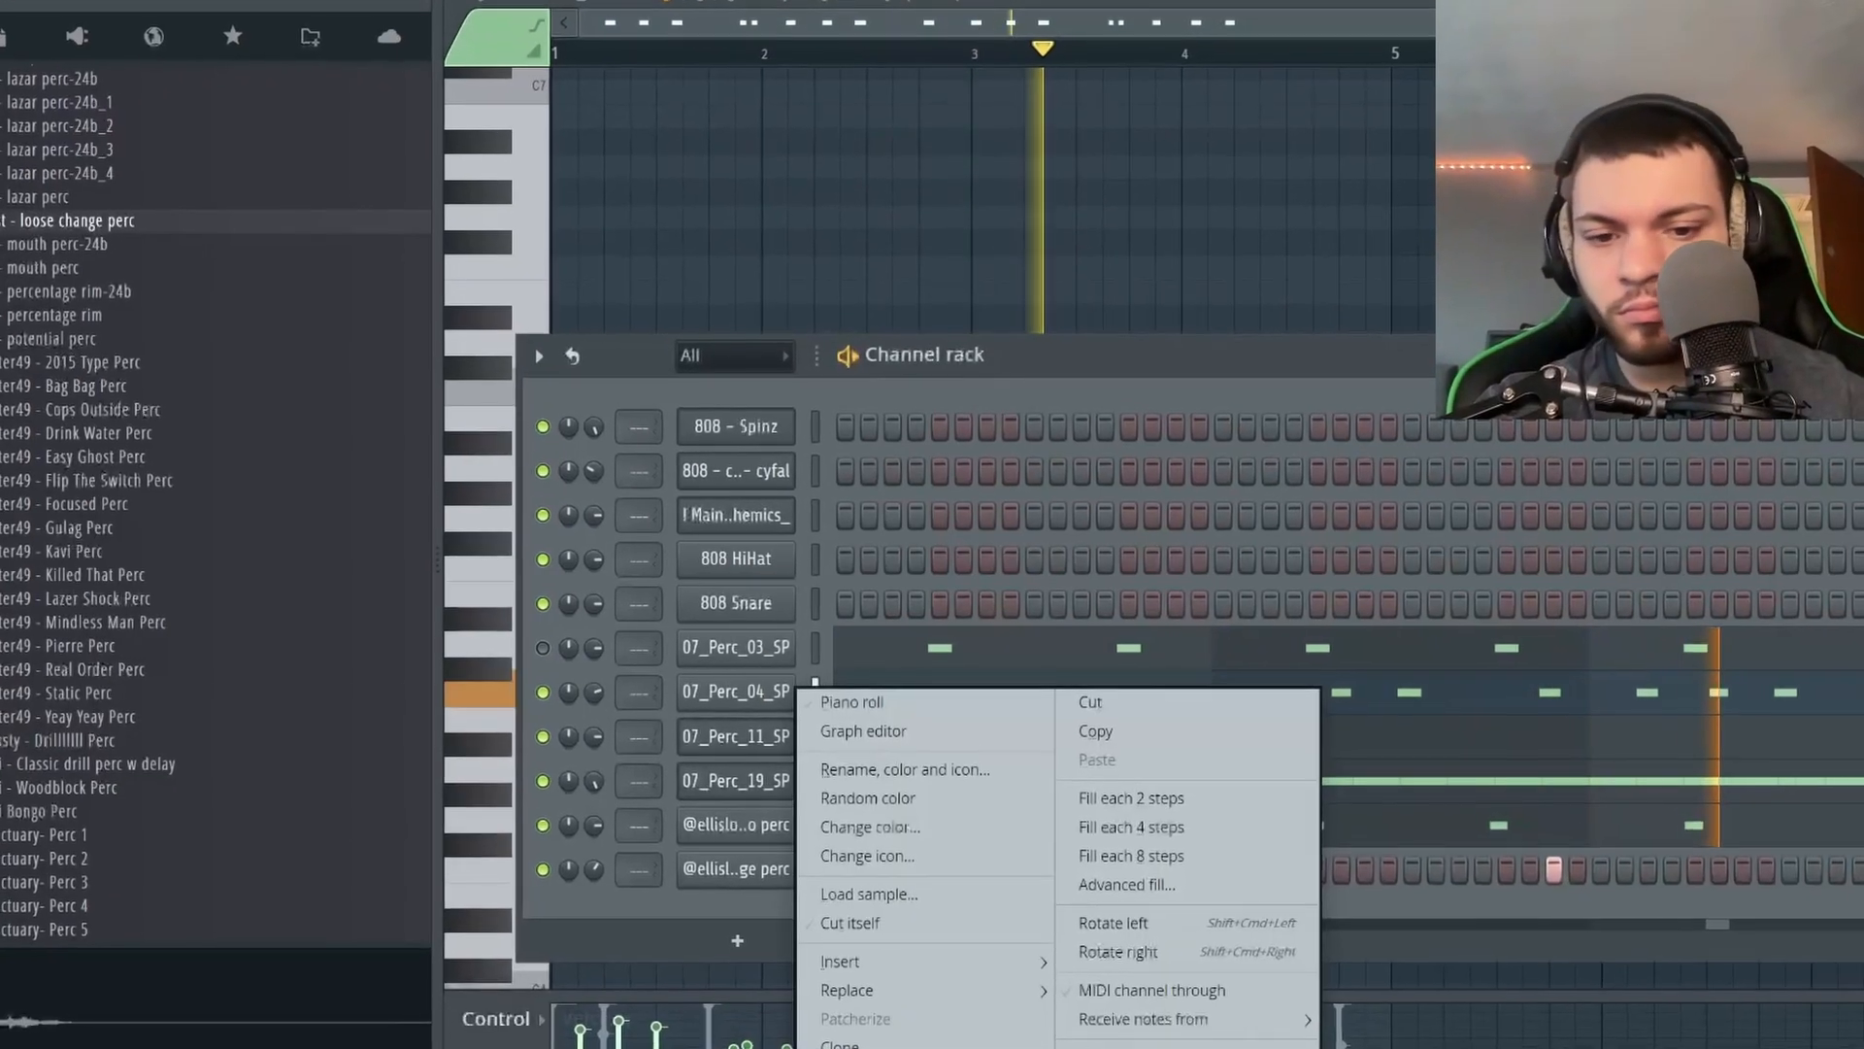
click(856, 1047)
key(Return)
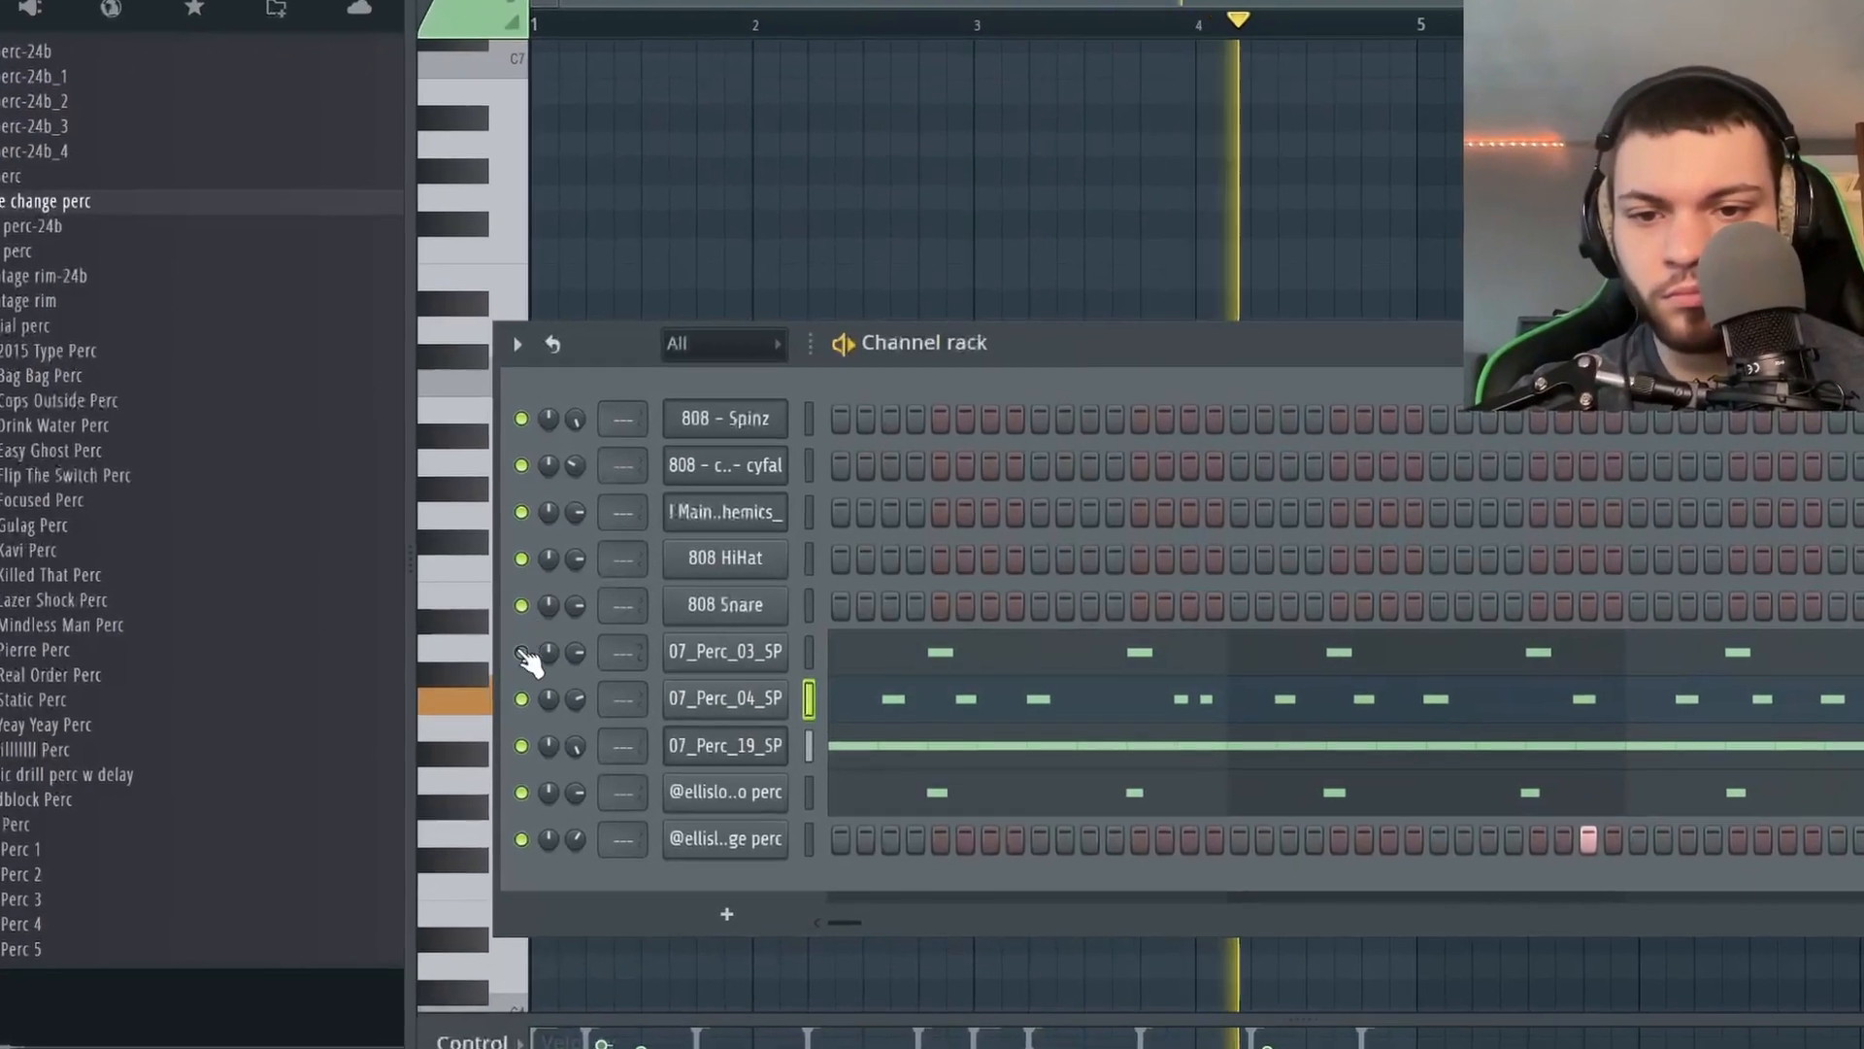
Move the 07_Perc_03_SP channel two places down to sit below 07_Perc_19_SP and lower its volume.
click(811, 650)
key(alt+Down)
key(alt+Down)
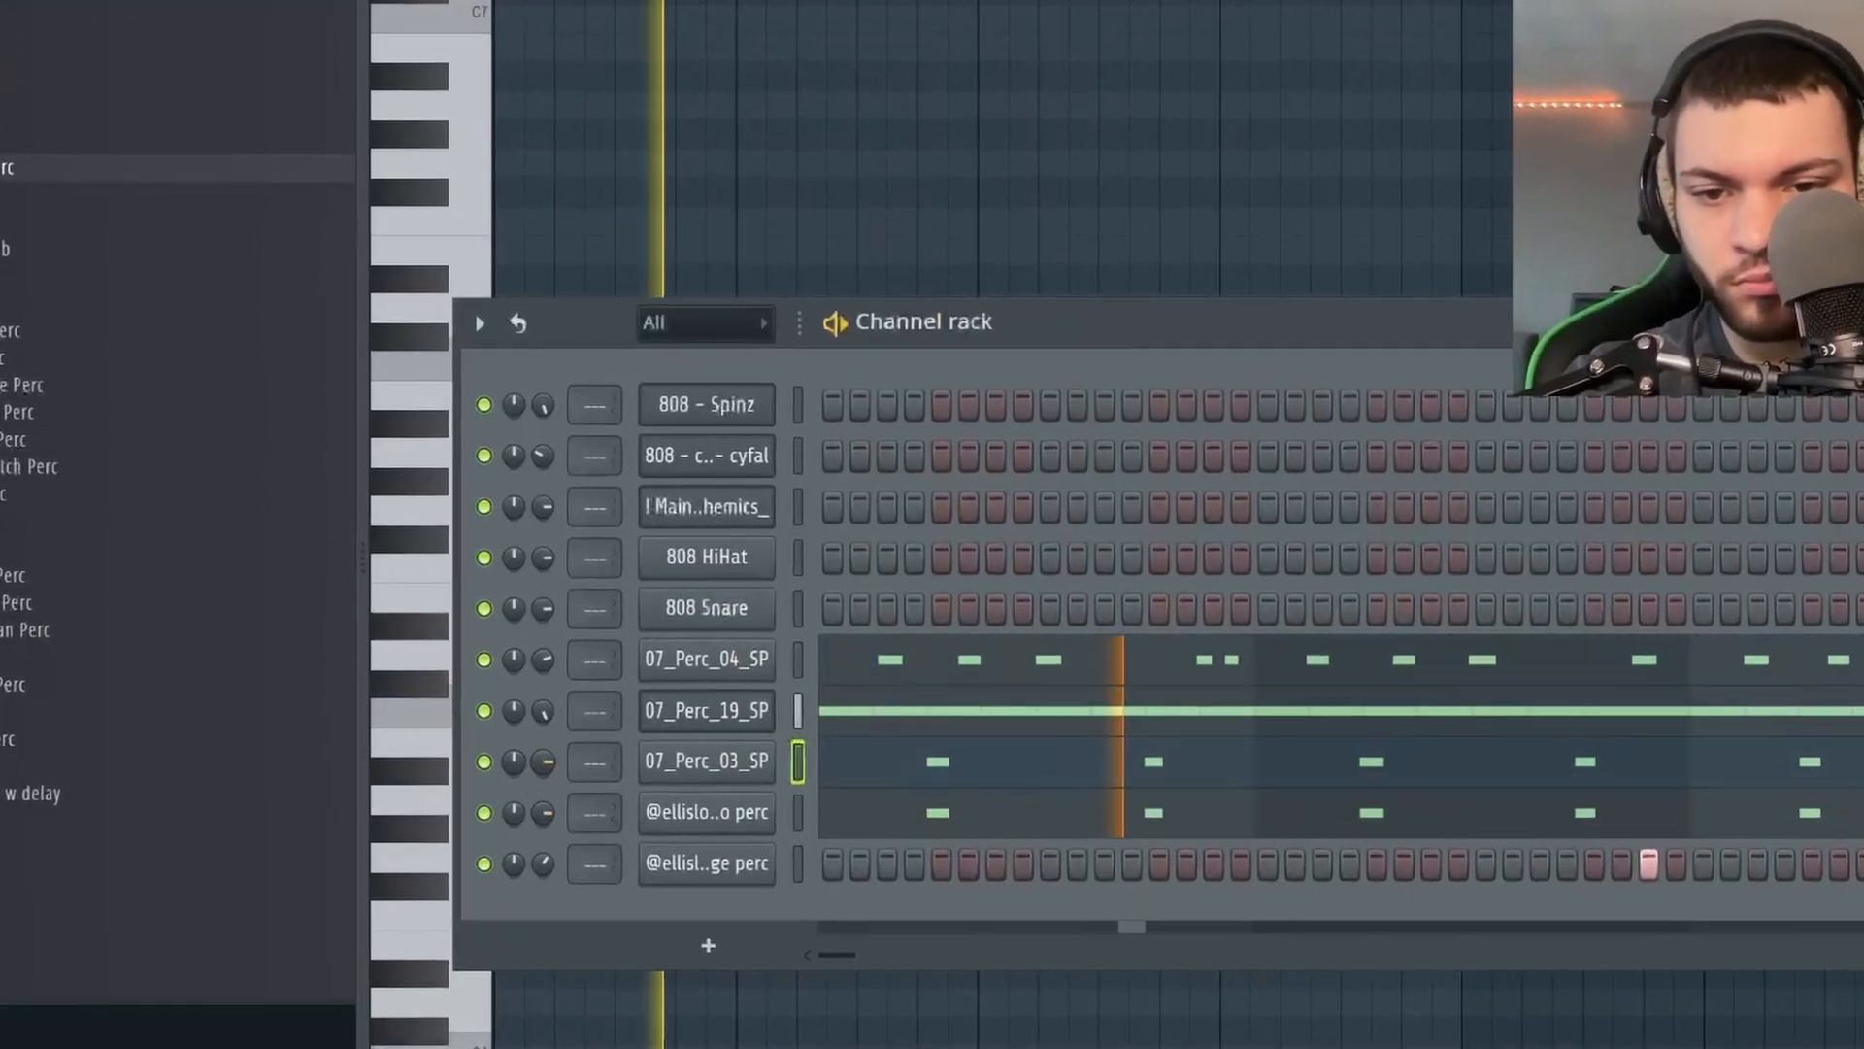
drag(543, 762, 543, 820)
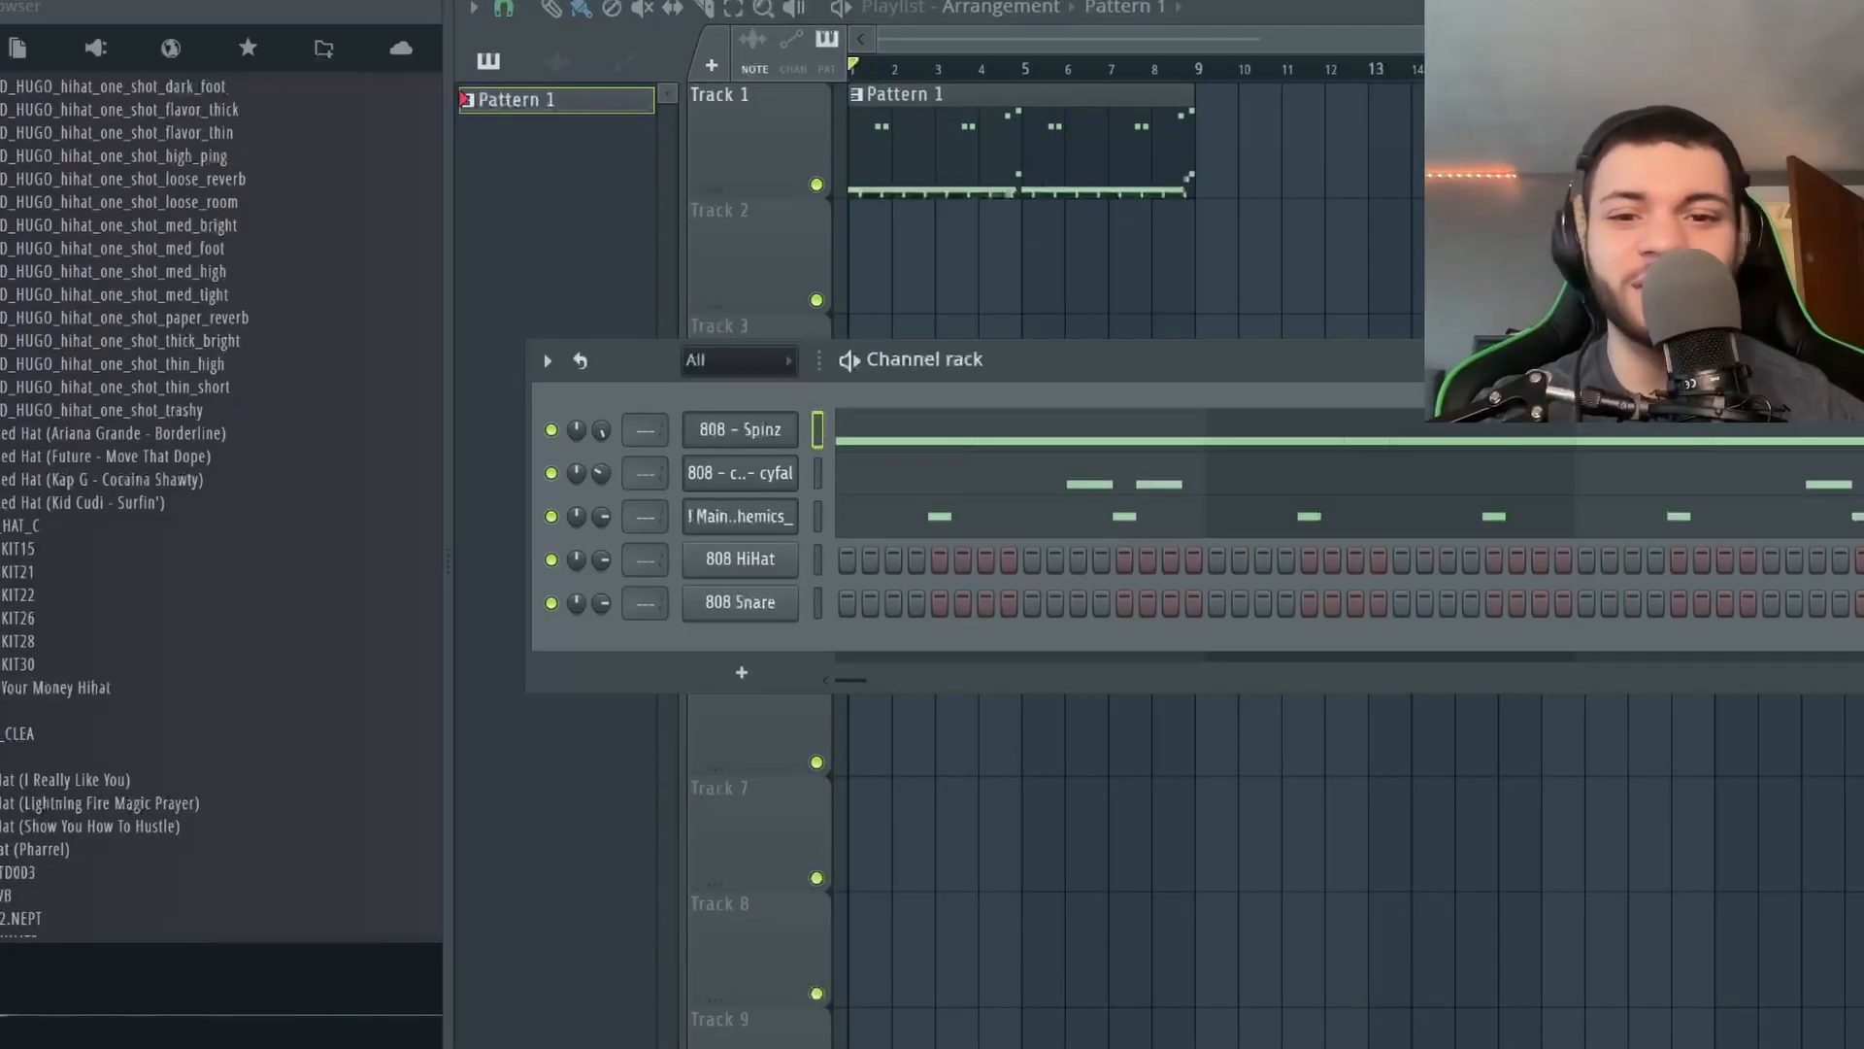
Open the second 808's piano roll and revert the project to its last backup.
click(1095, 475)
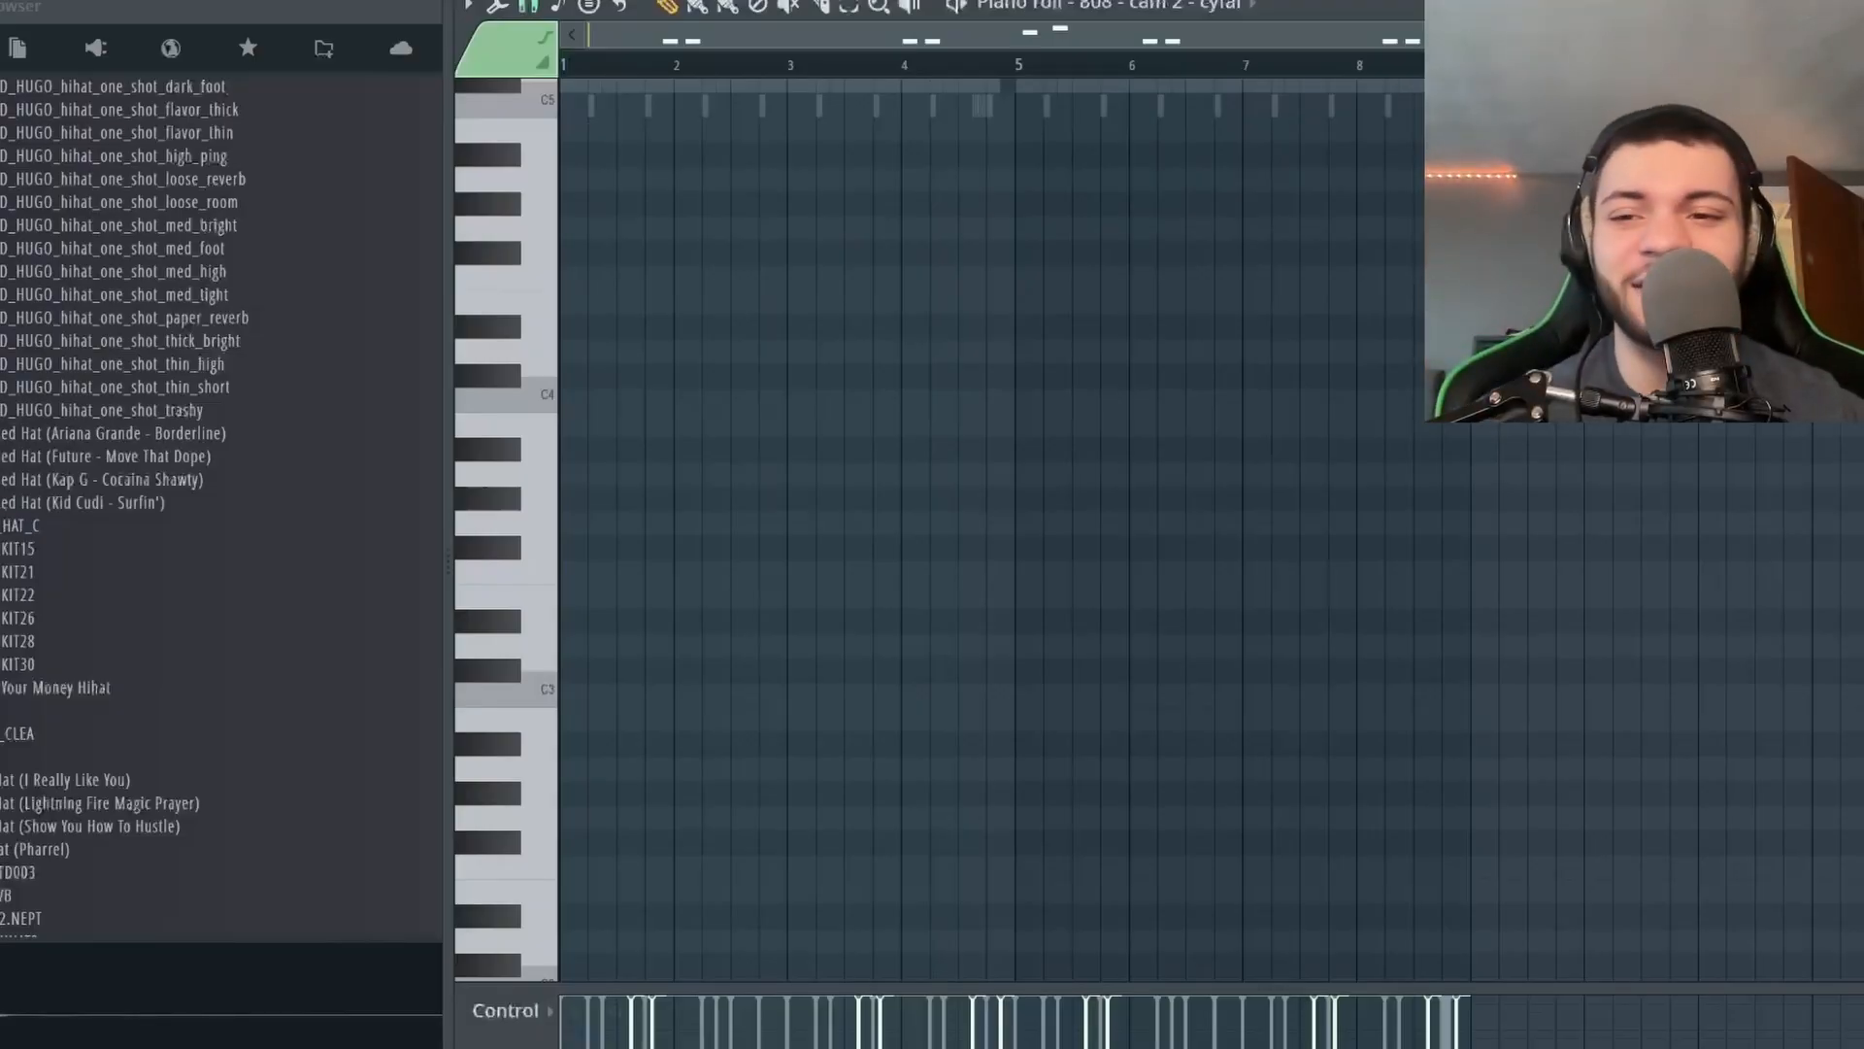
click(28, 0)
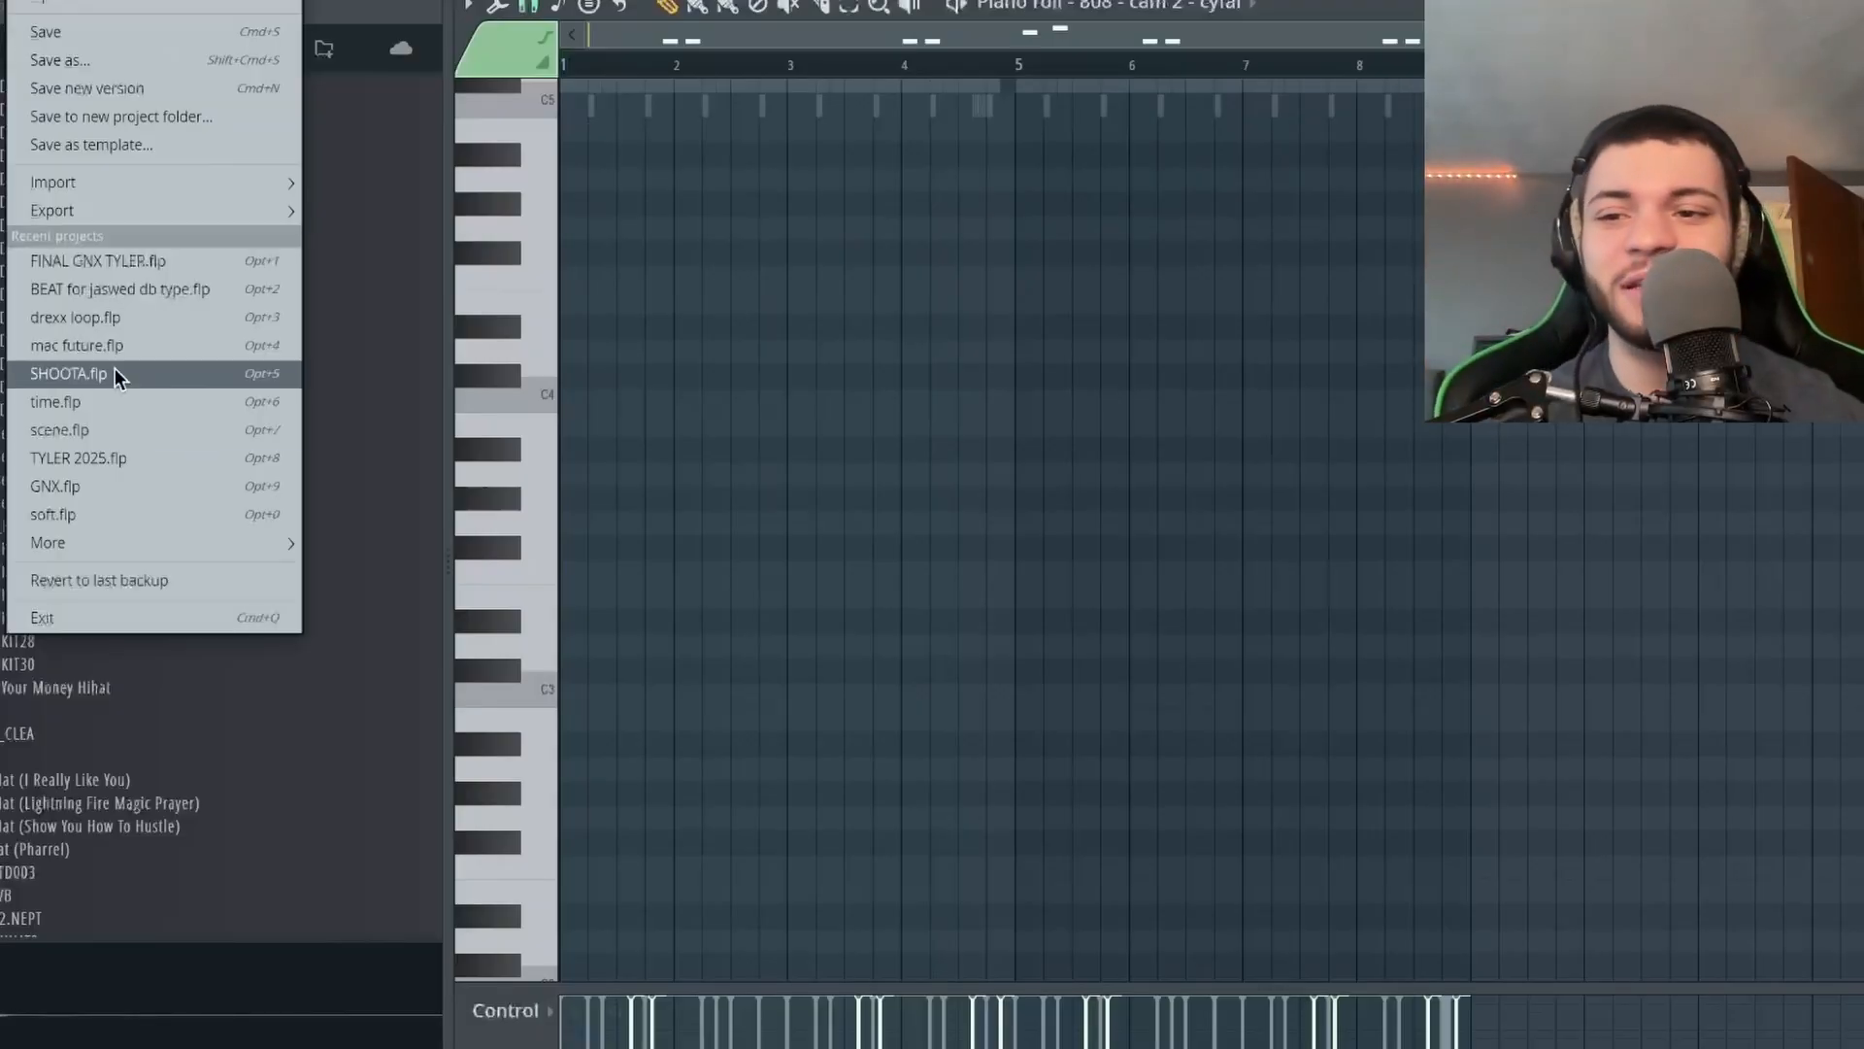
click(233, 580)
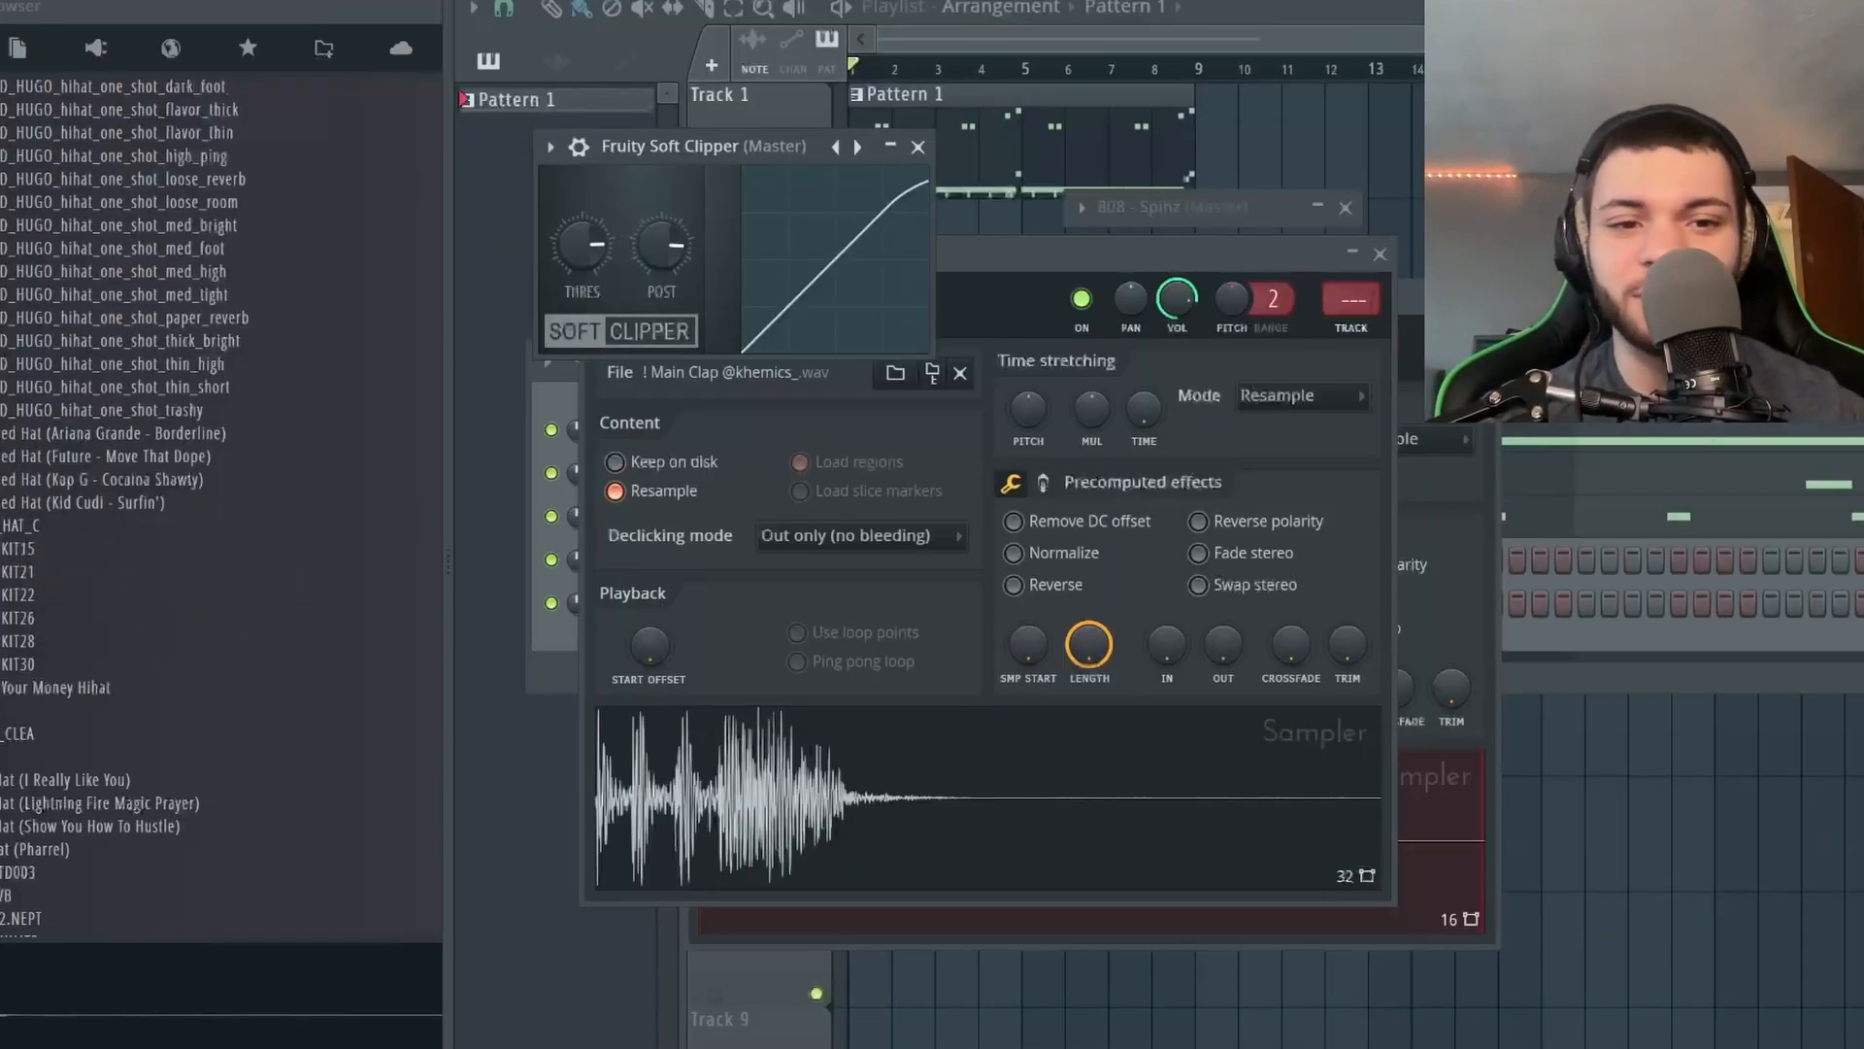
Return to the playlist and create an empty Pattern 2.
key(F5)
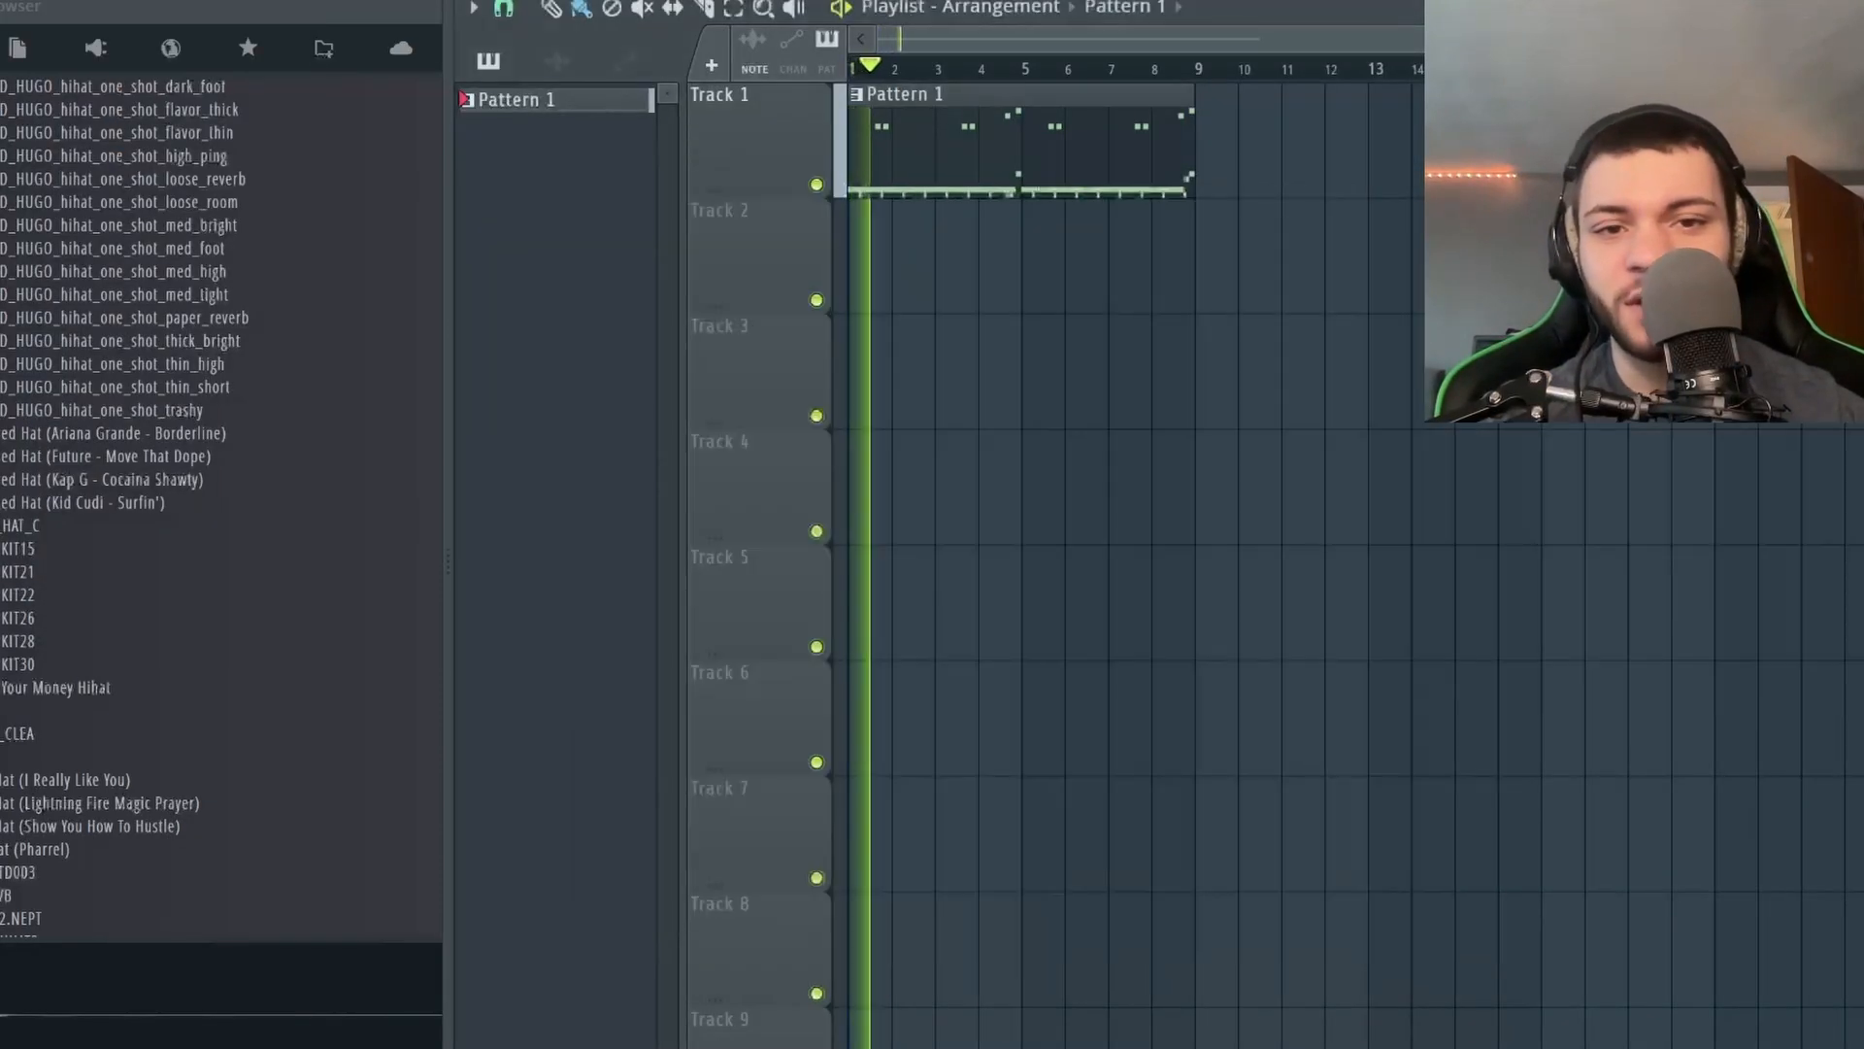
key(F4)
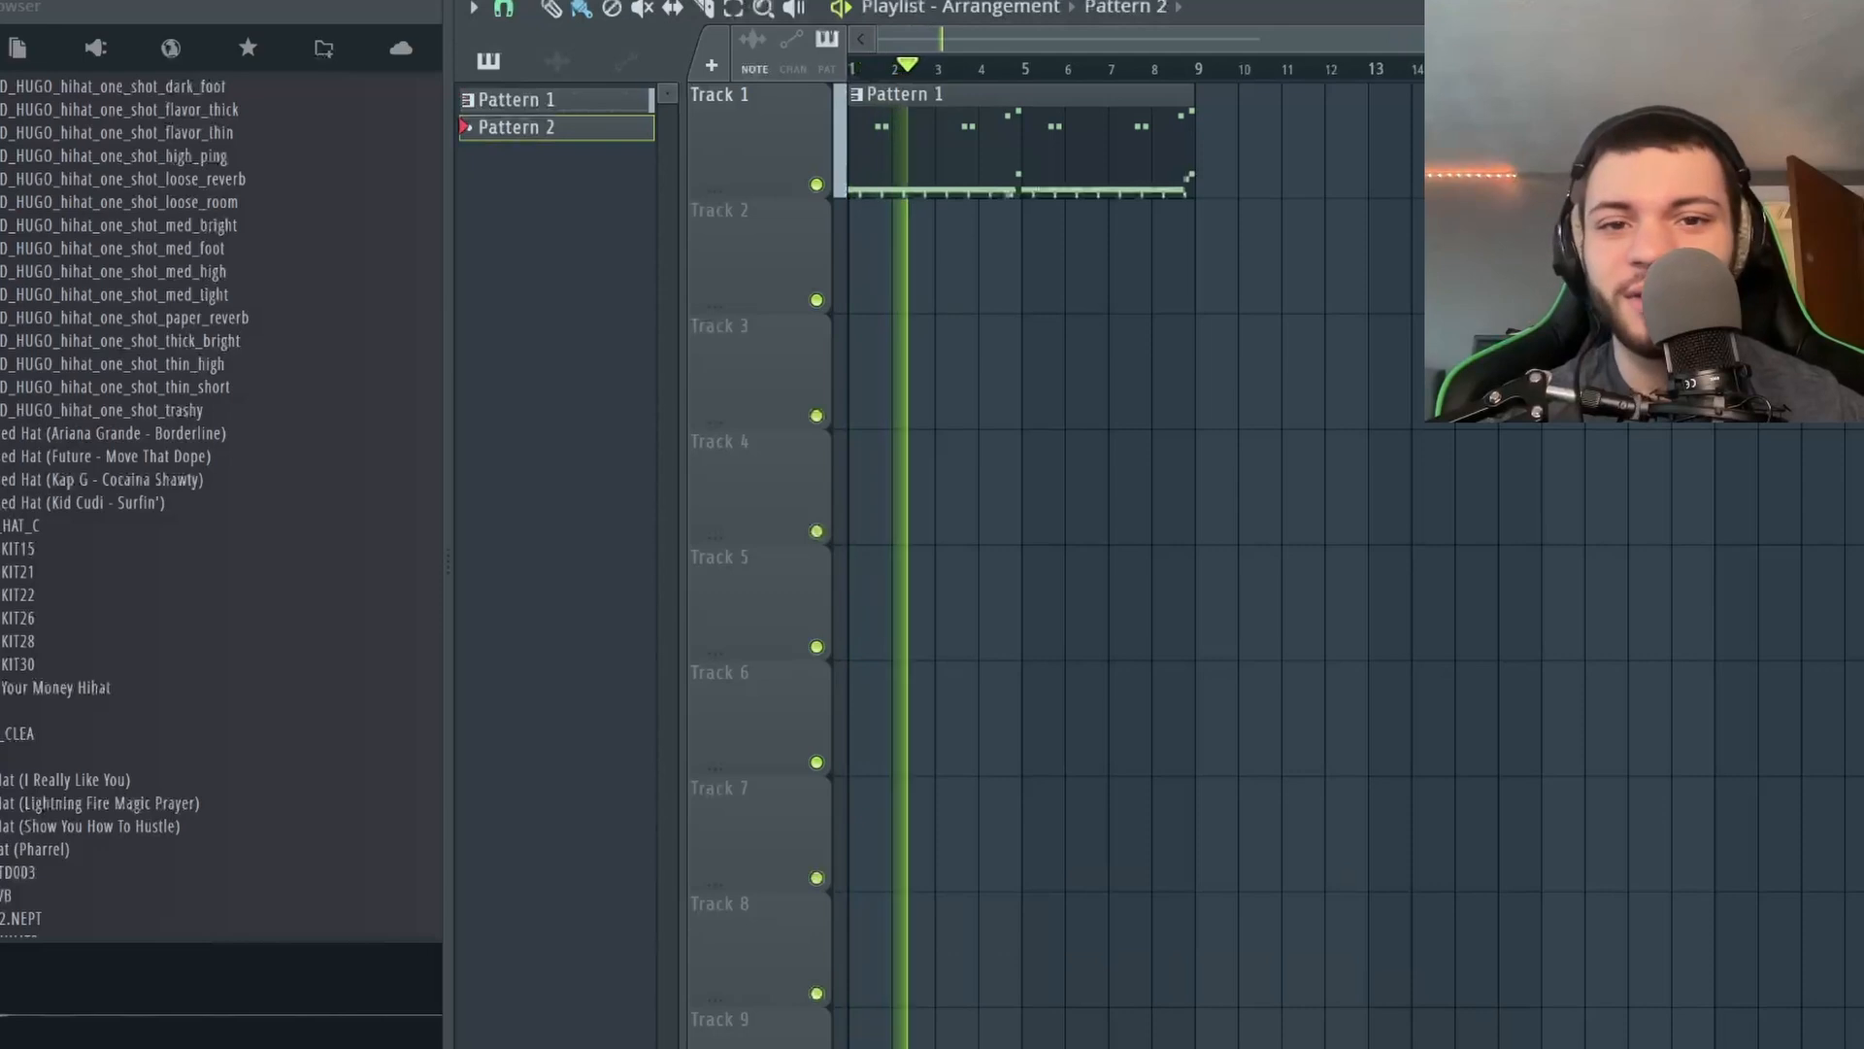
key(alt+F4)
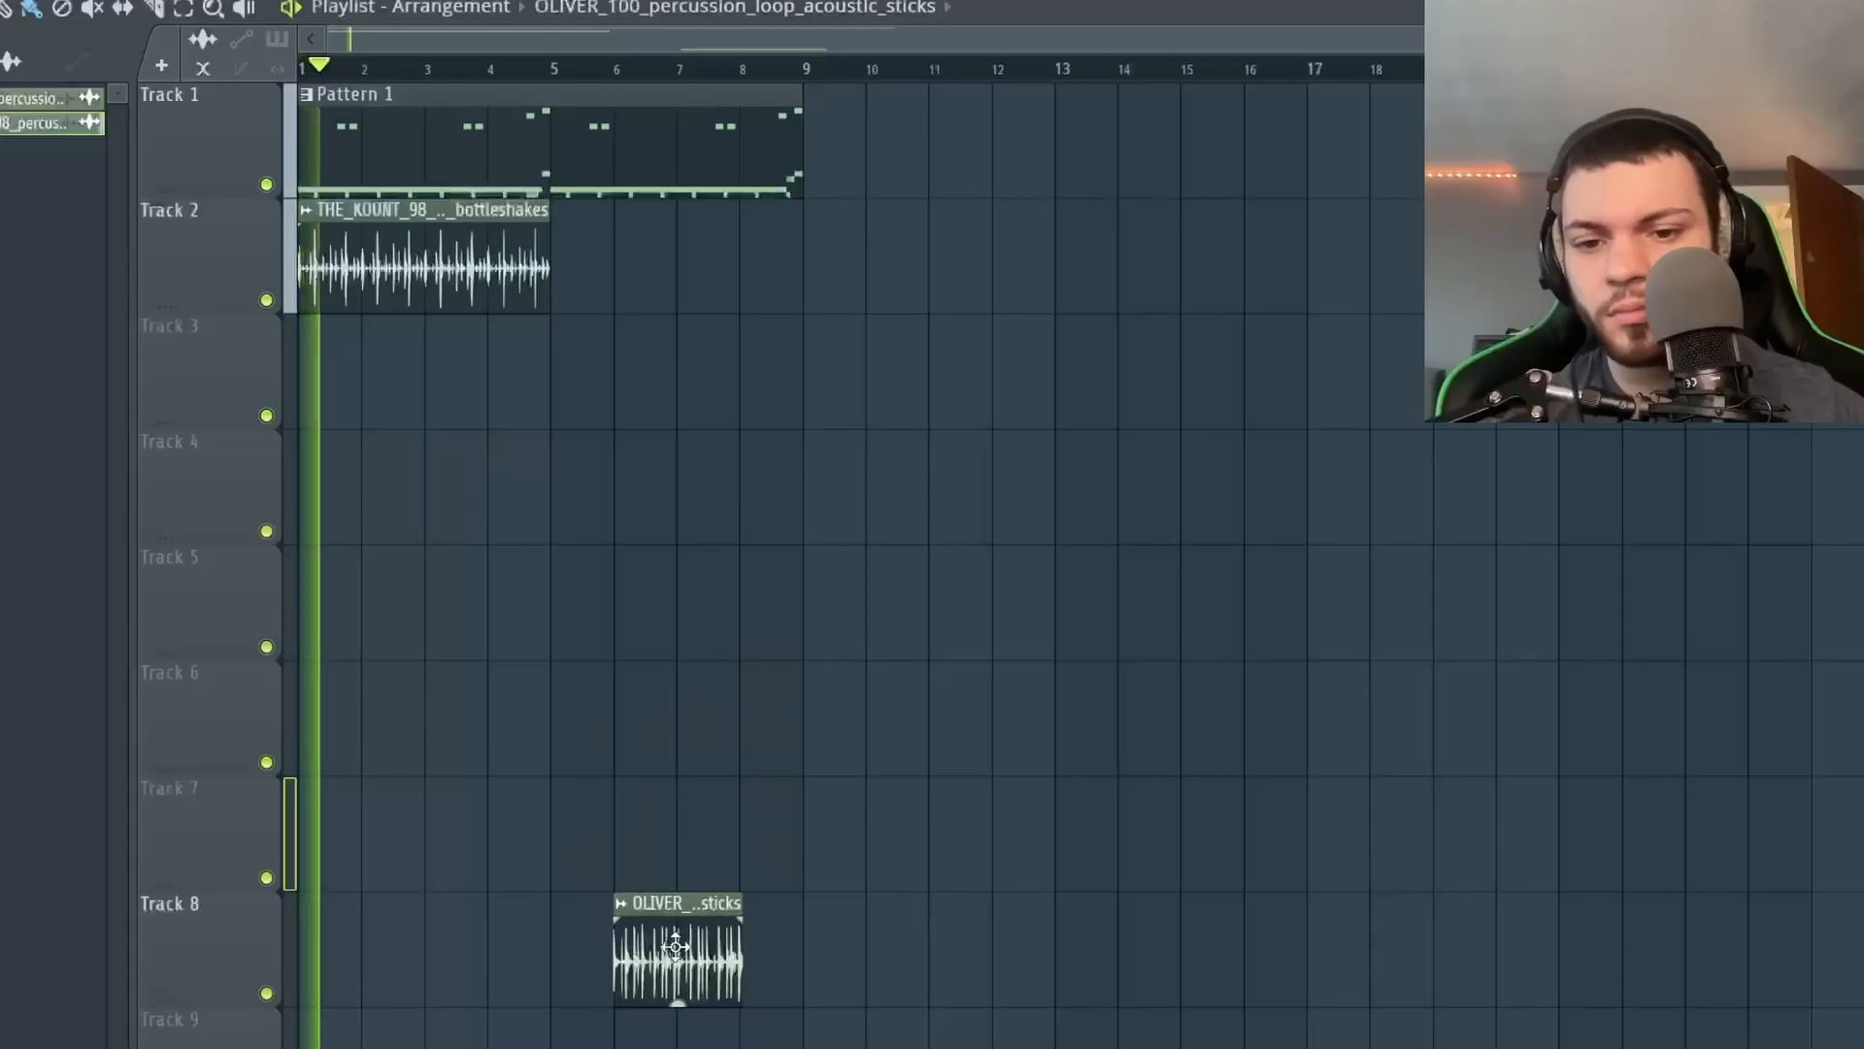
Move the OLIVER acoustic sticks loop to bar 5 of Track 3, open its clip settings and duplicate it.
drag(676, 947, 616, 376)
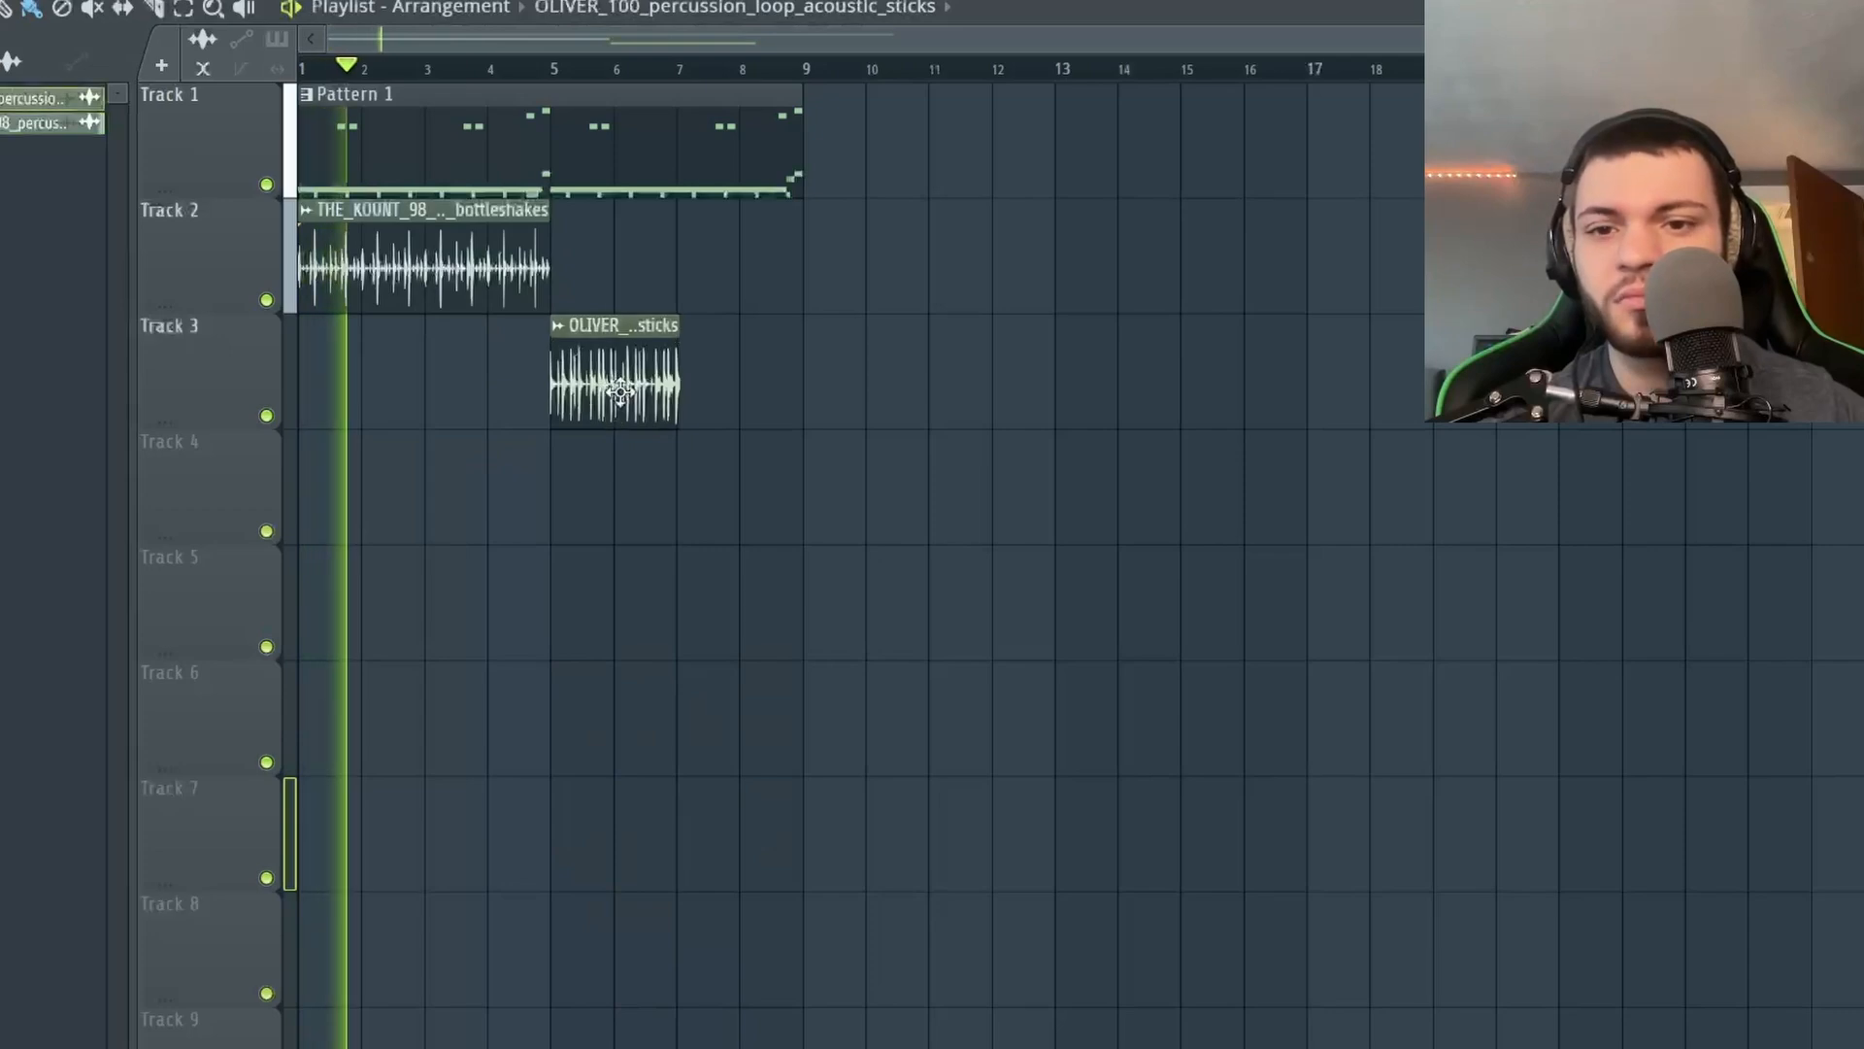
double_click(615, 376)
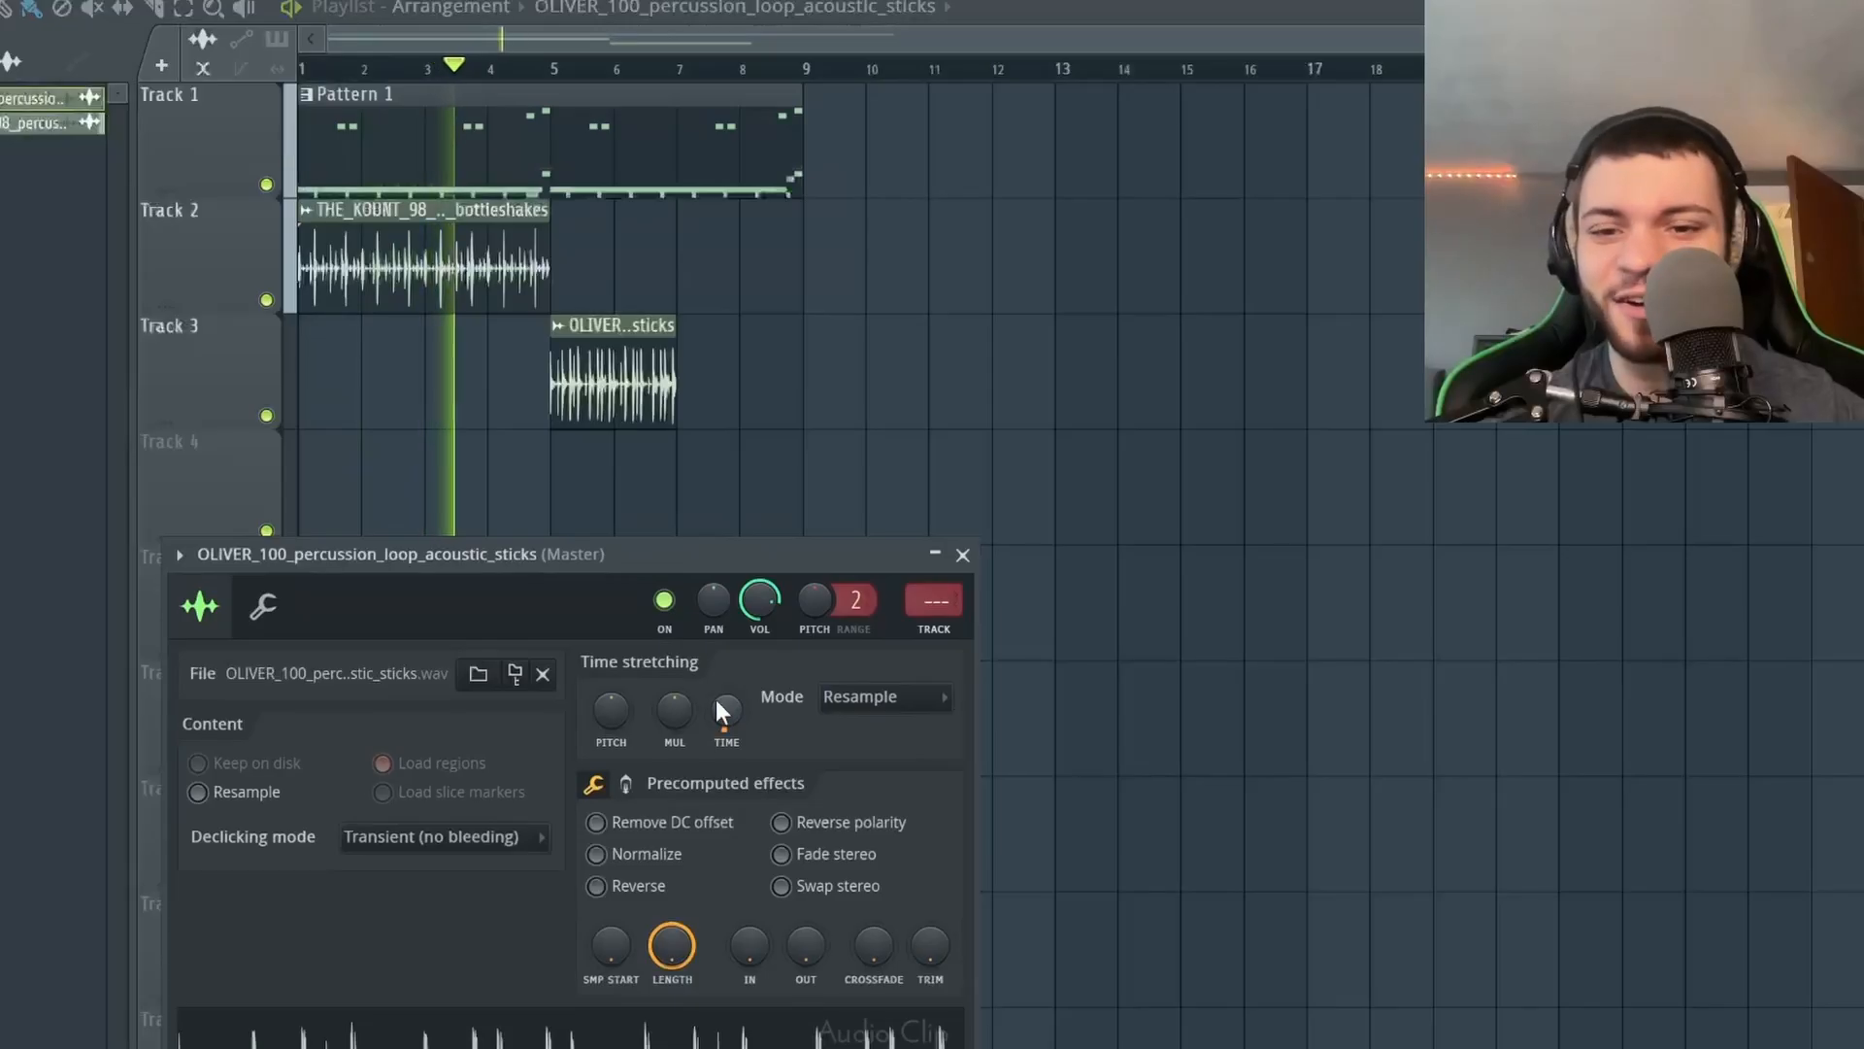
ctrl+click(636, 391)
key(ctrl+b)
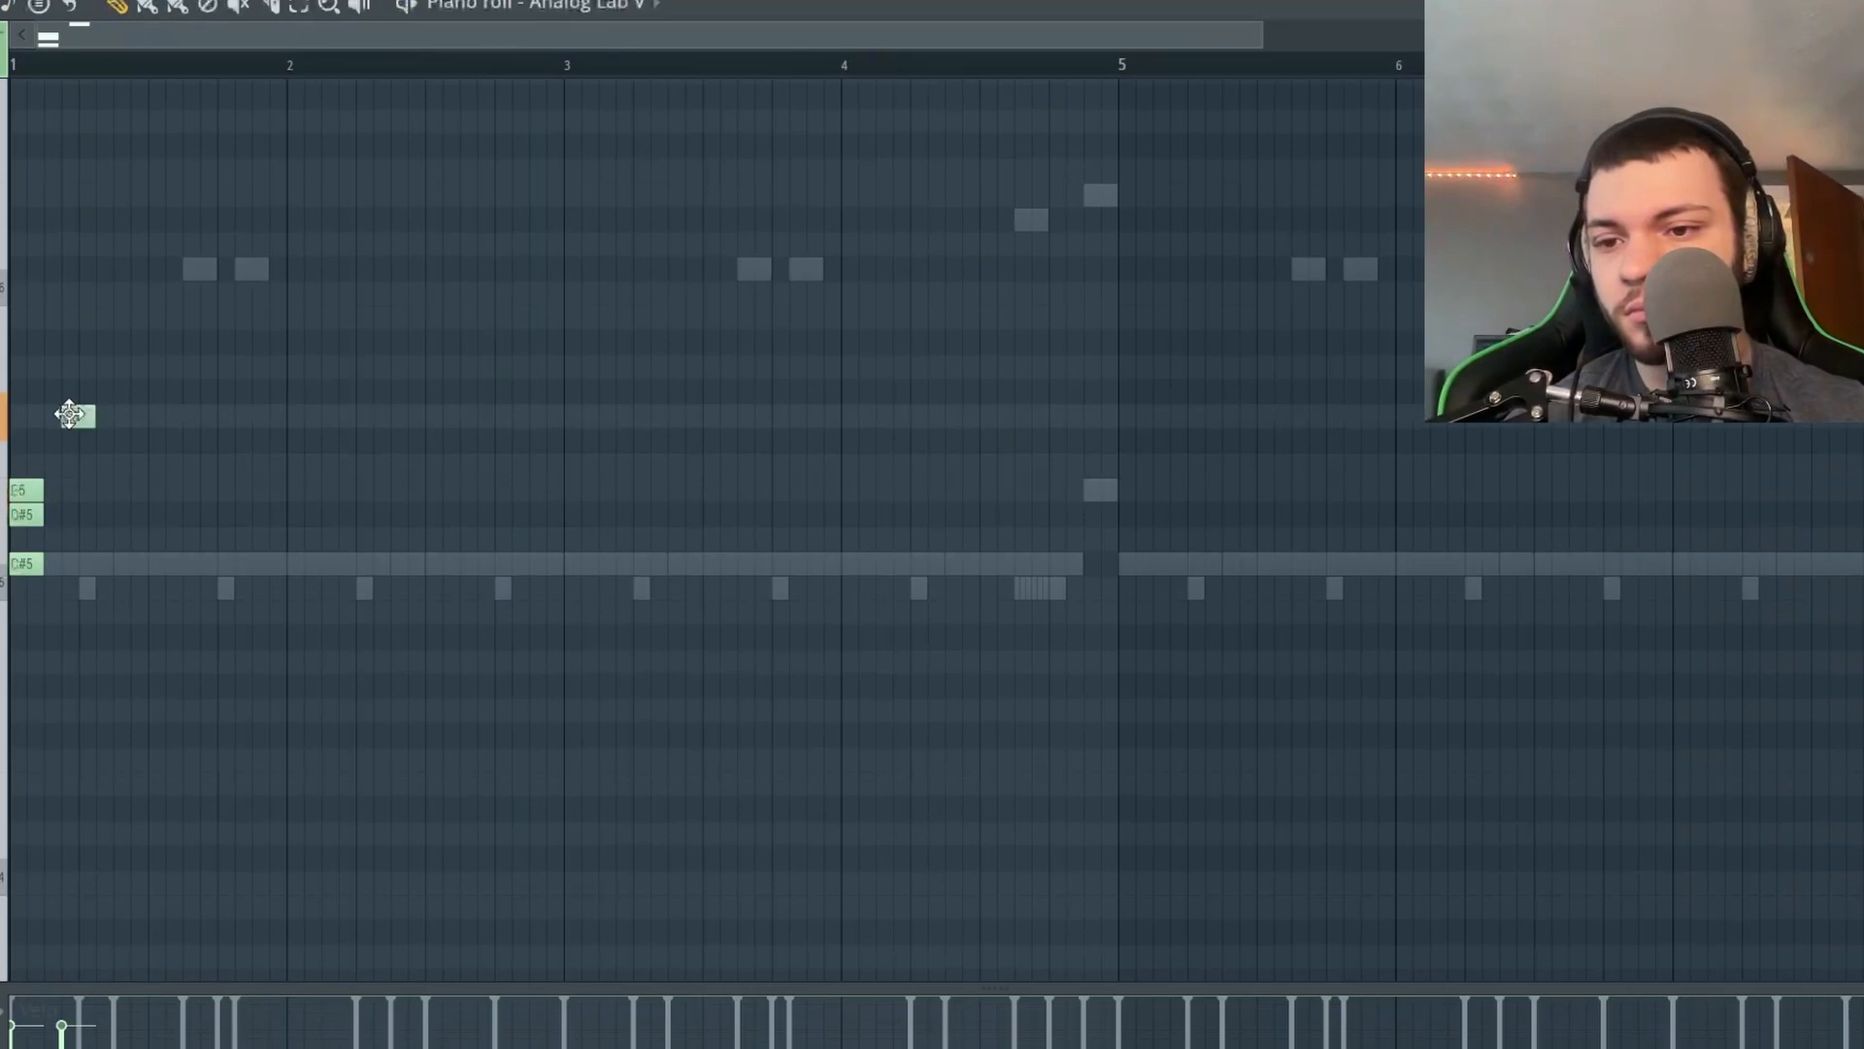
Stagger the C#5, D#5, E5 and G#5 notes of the Analog Lab V chord from the start of bar 1.
key(space)
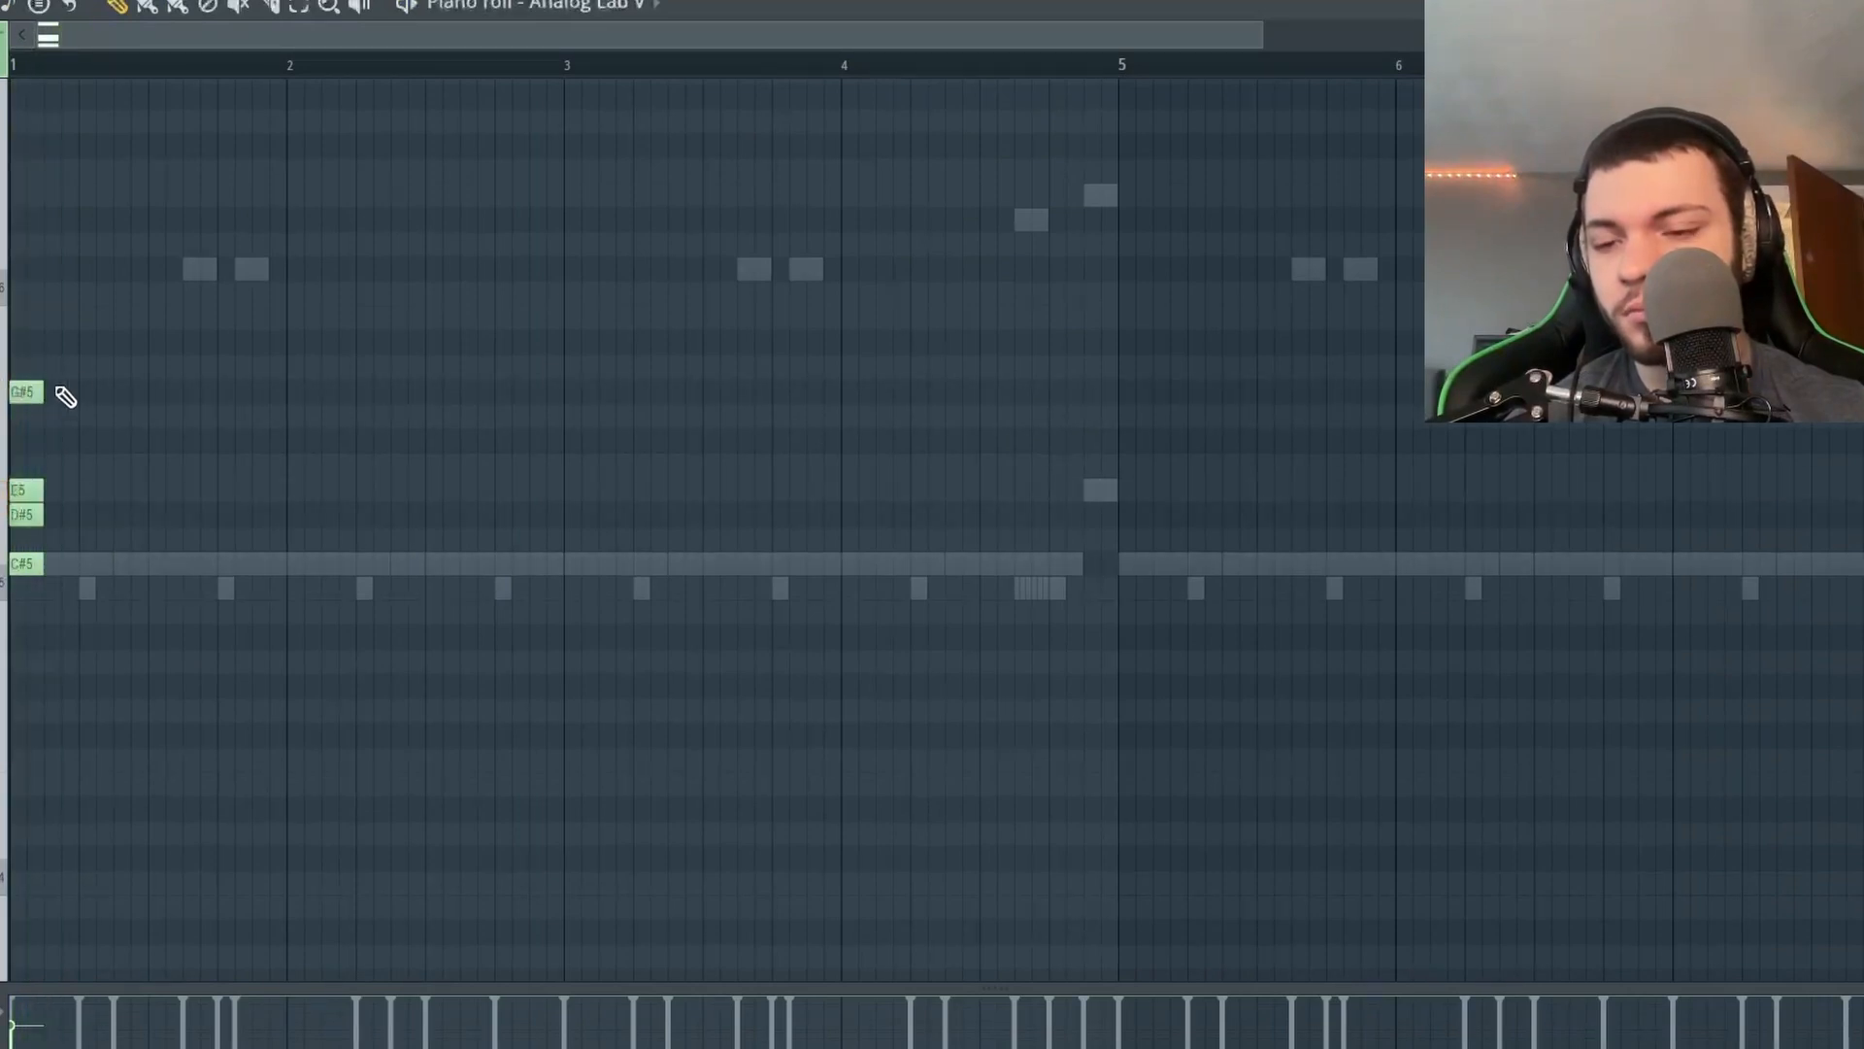
scroll(52, 607, up, 5)
scroll(59, 566, down, 2)
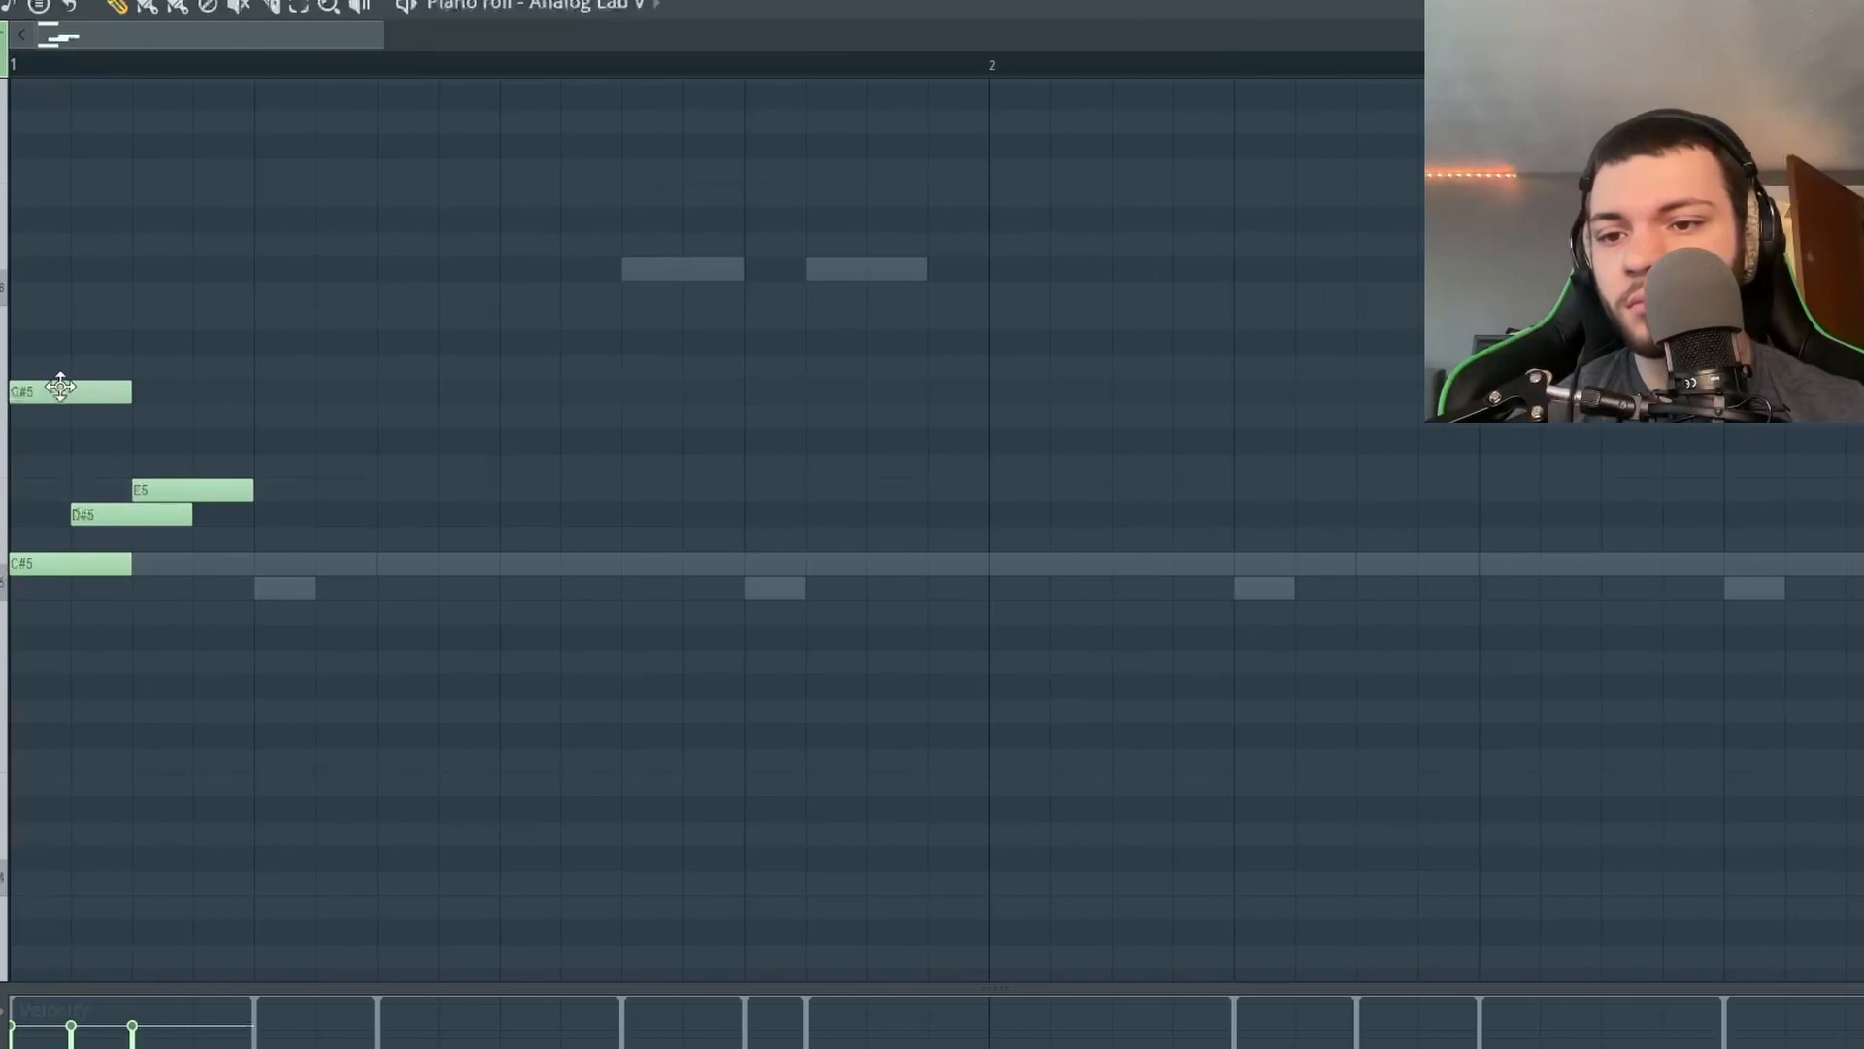
key(space)
drag(285, 391, 226, 391)
scroll(259, 392, down, 1)
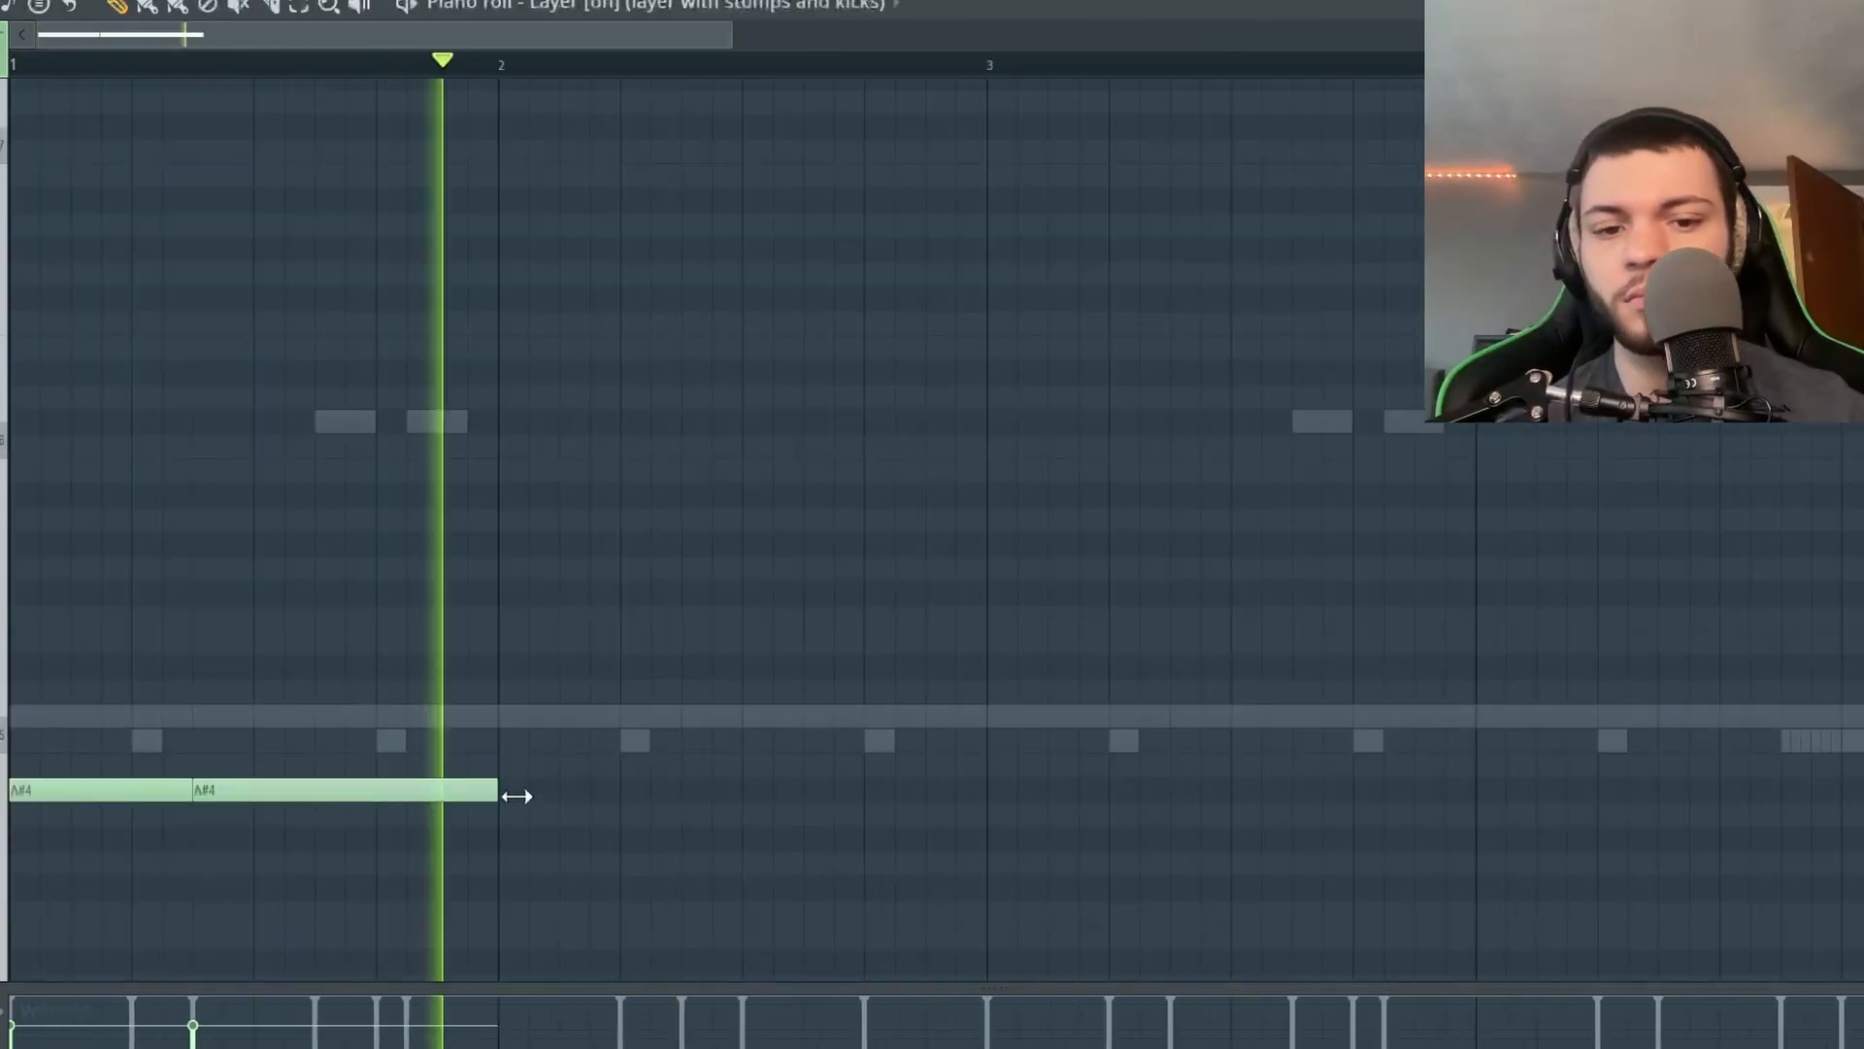
Lengthen the second A#4 note of the stomps and kicks layer to bar 3 and duplicate the phrase across the following bars.
drag(511, 790, 979, 826)
scroll(983, 825, down, 3)
key(ctrl+b)
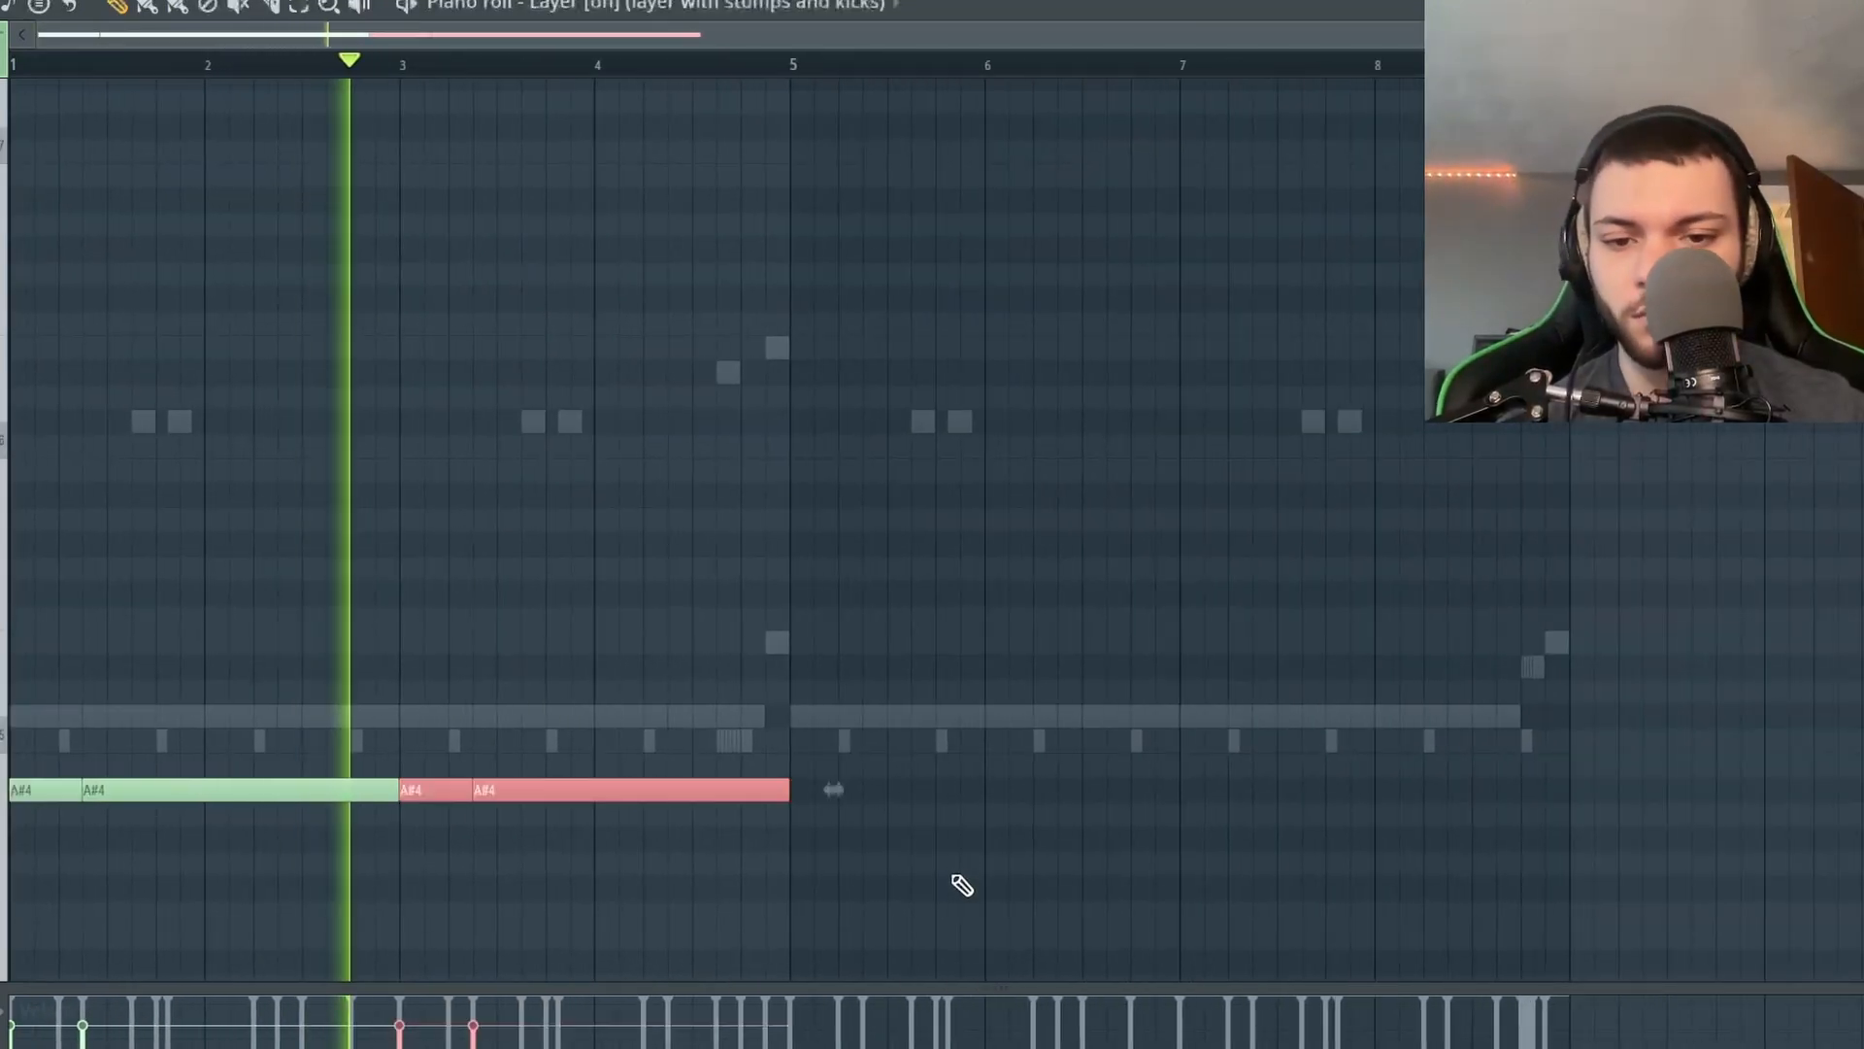
right_click(952, 876)
key(ctrl+b)
key(shift+d)
scroll(721, 777, up, 3)
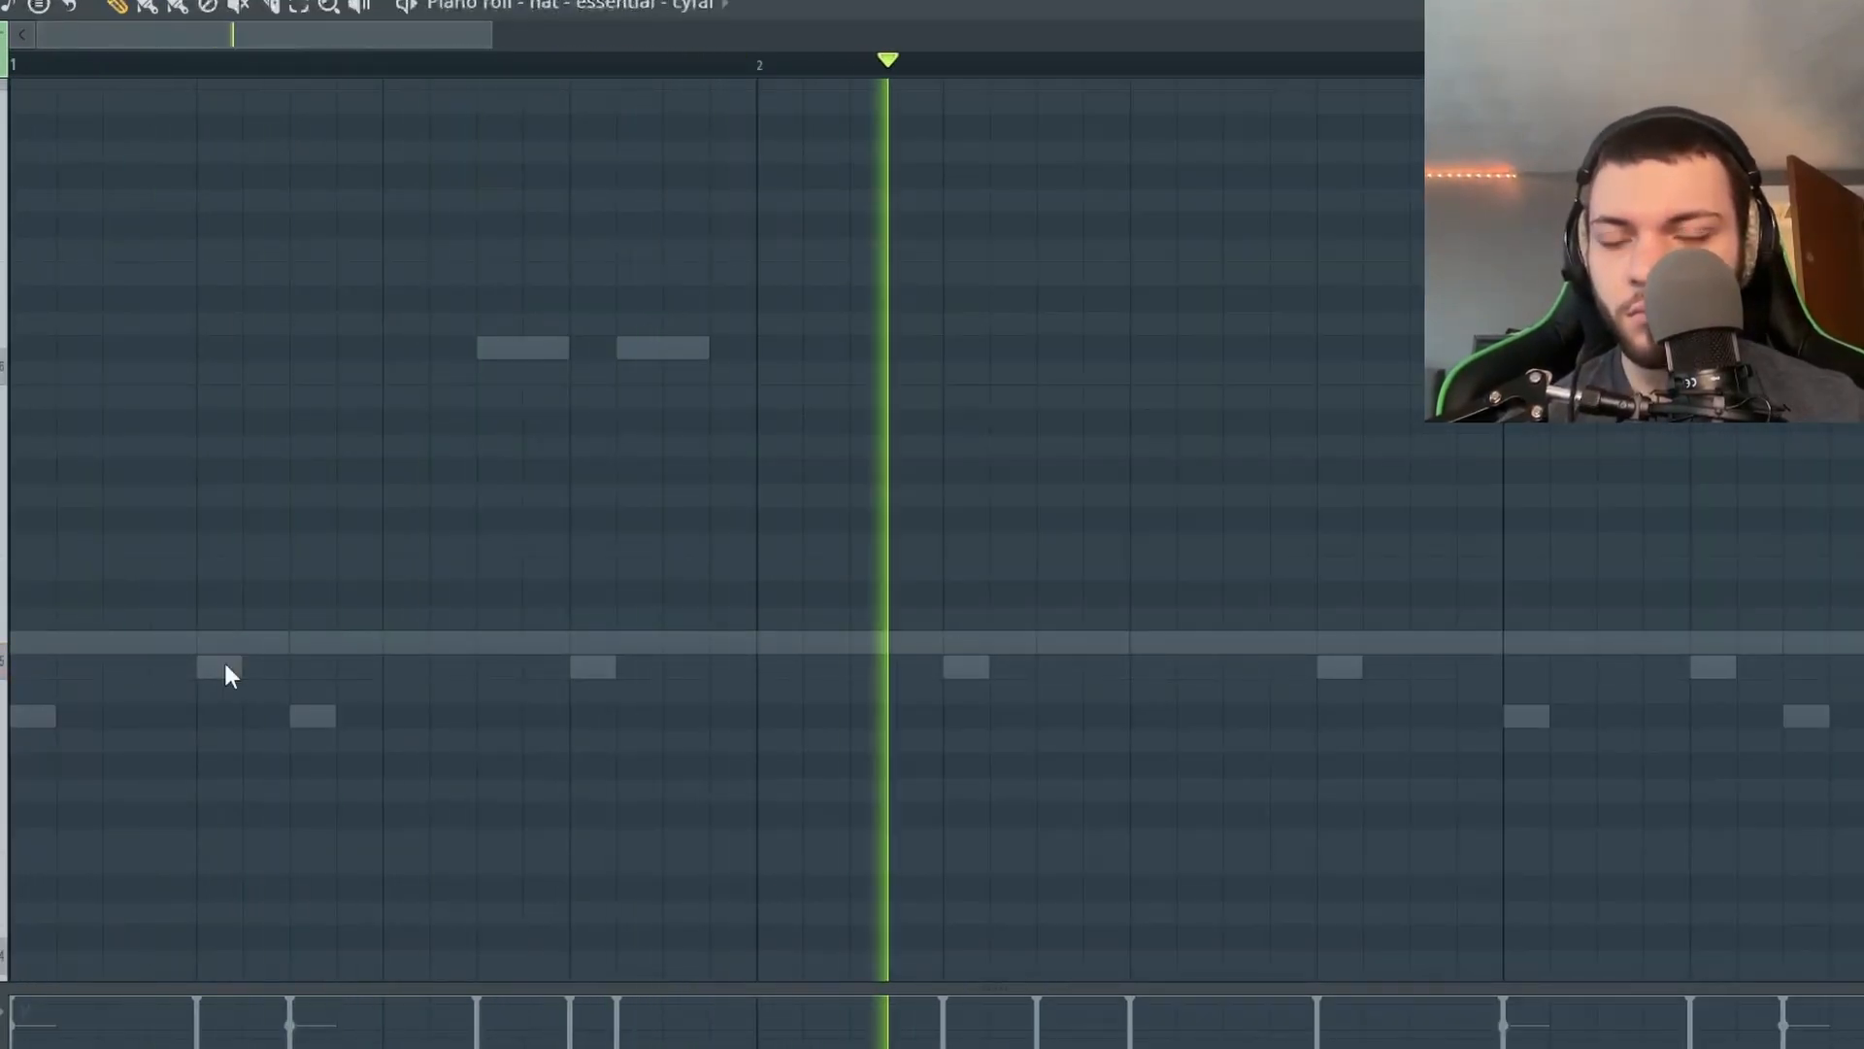
Record a C5 hi-hat performance over the beat with the recording mode set to Everything.
key(space)
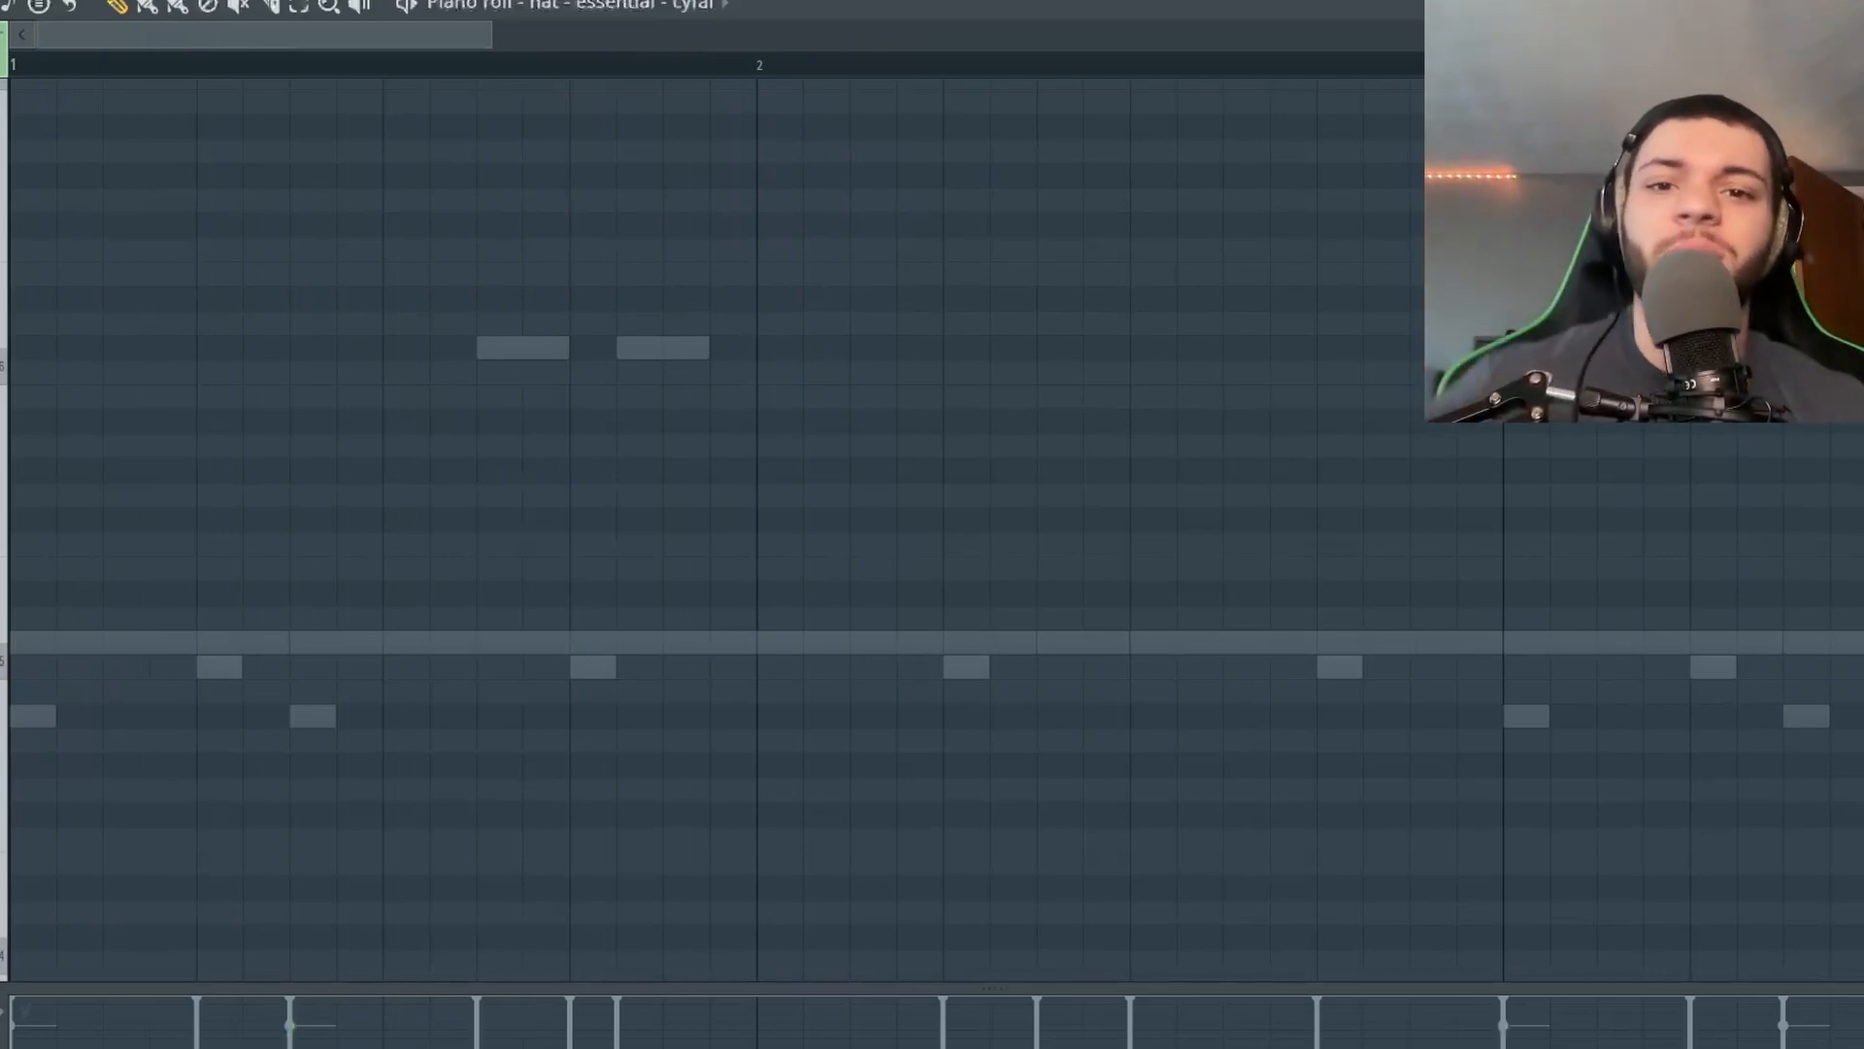
key(r)
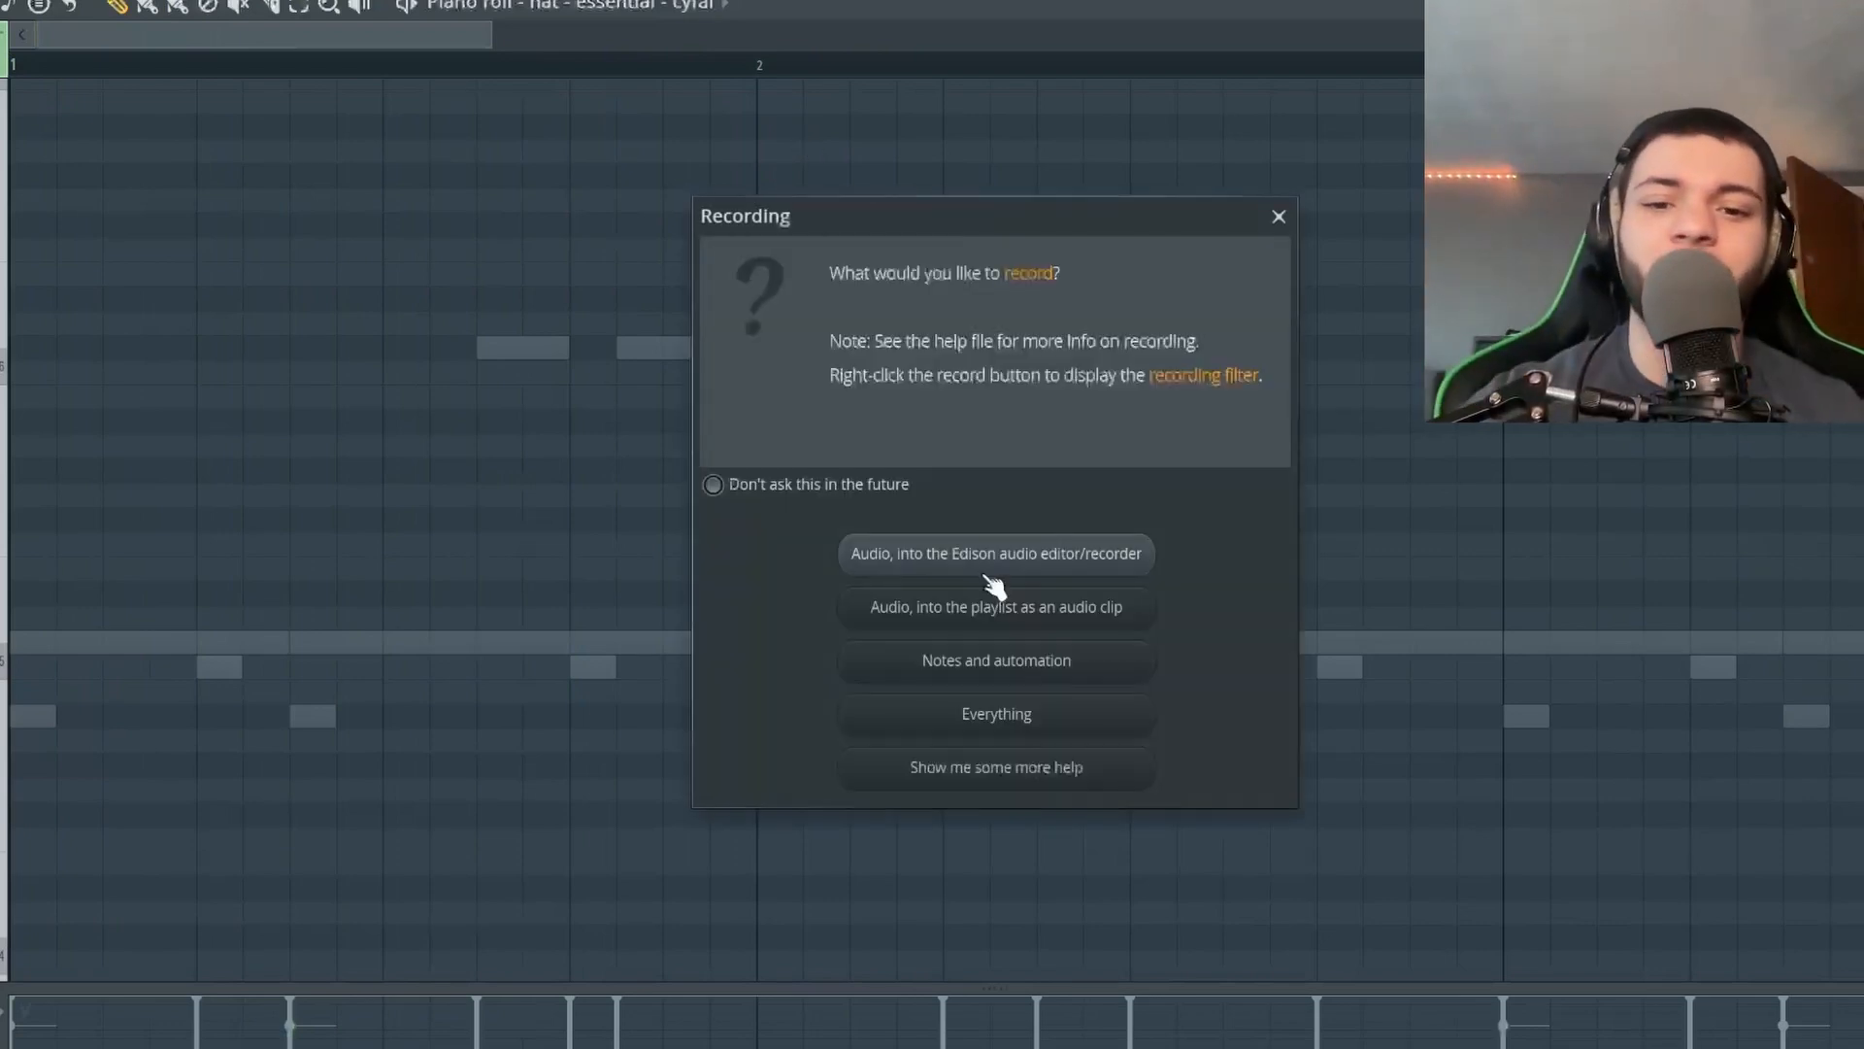
click(1027, 717)
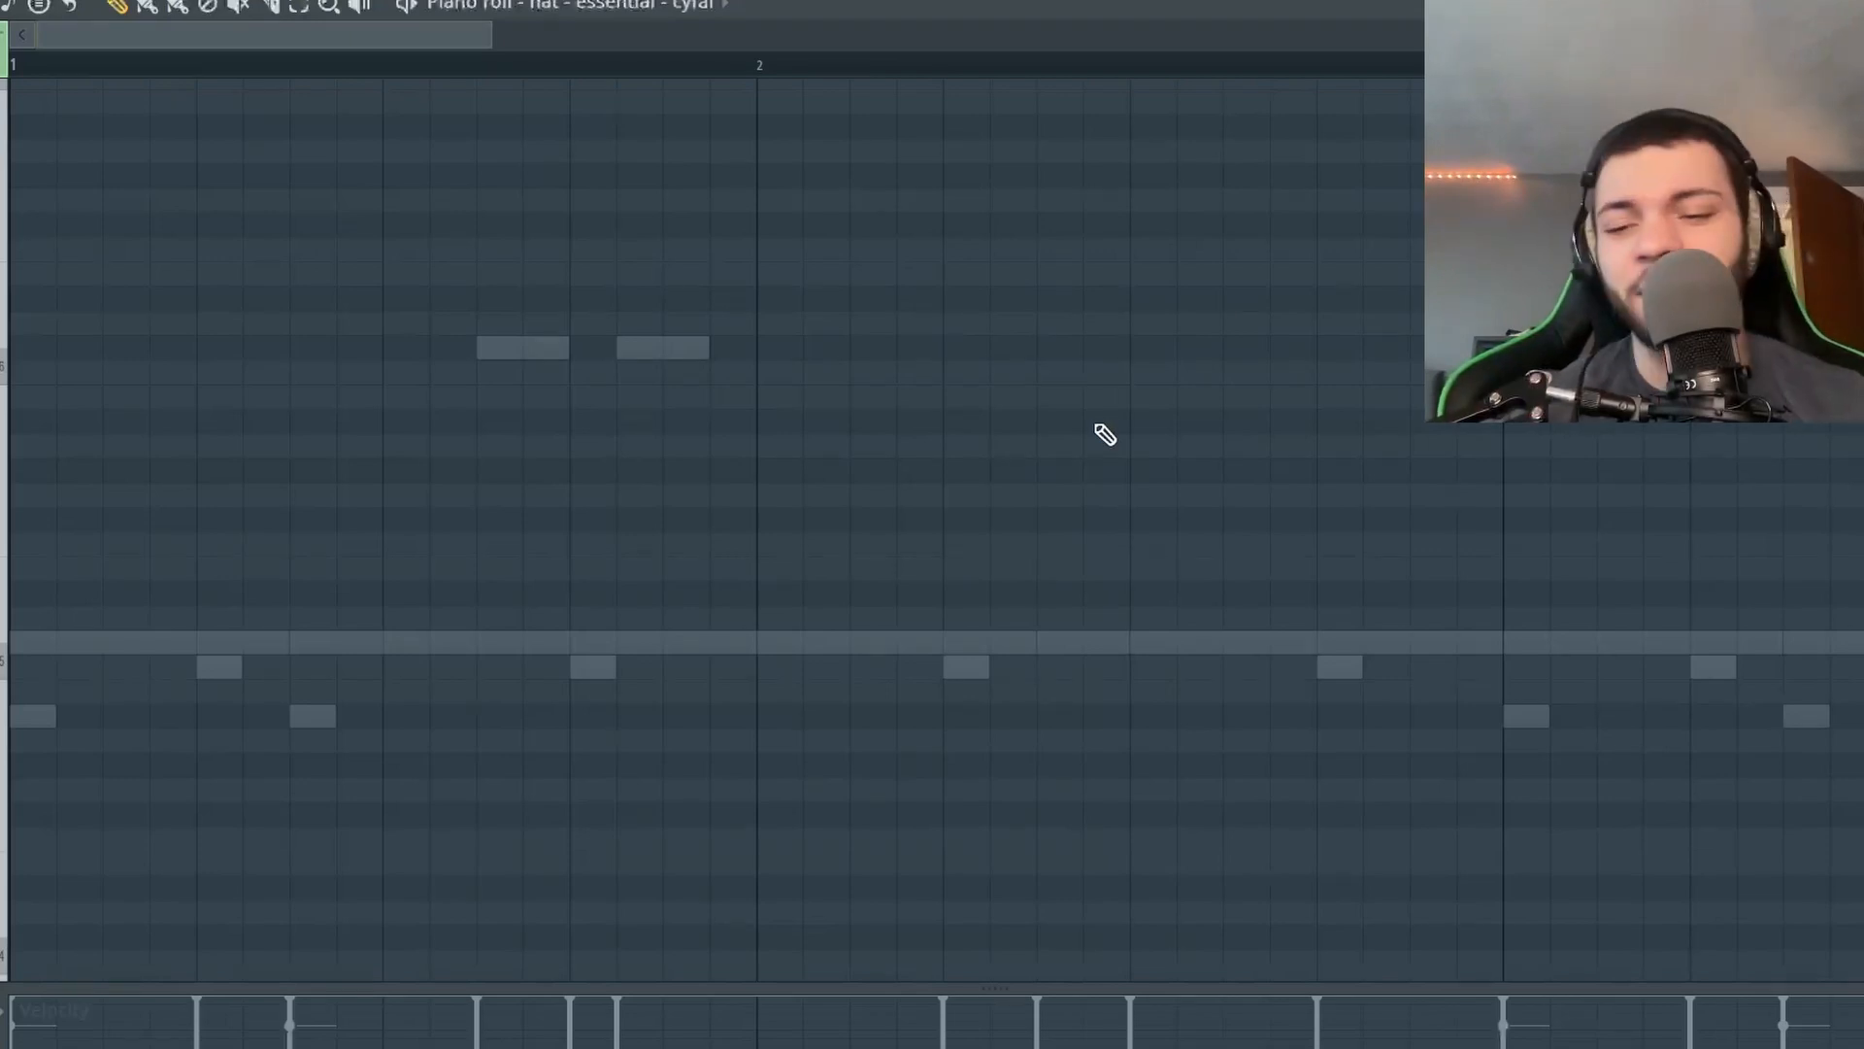
key(space)
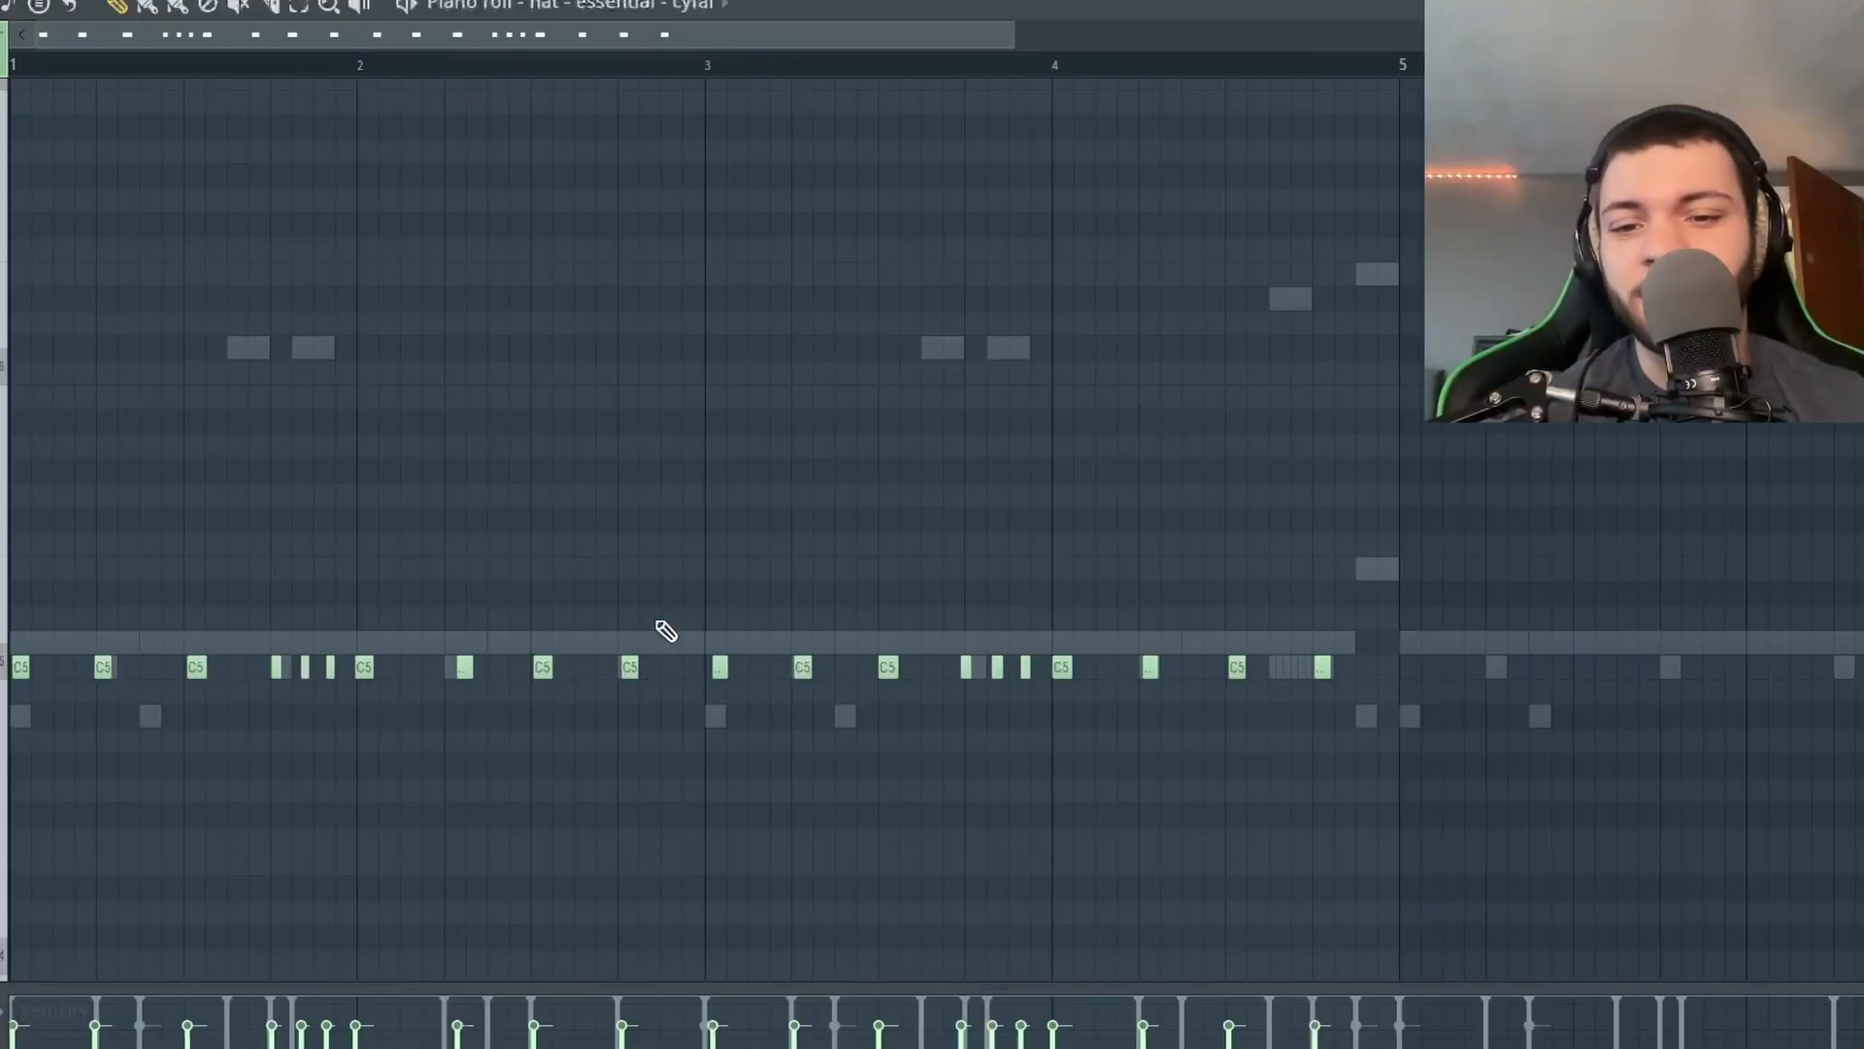
Check the recorded hats' timing and pitch the roll at the end of bar 1 down through C#5, B4, A#4 and G#4.
scroll(667, 631, up, 3)
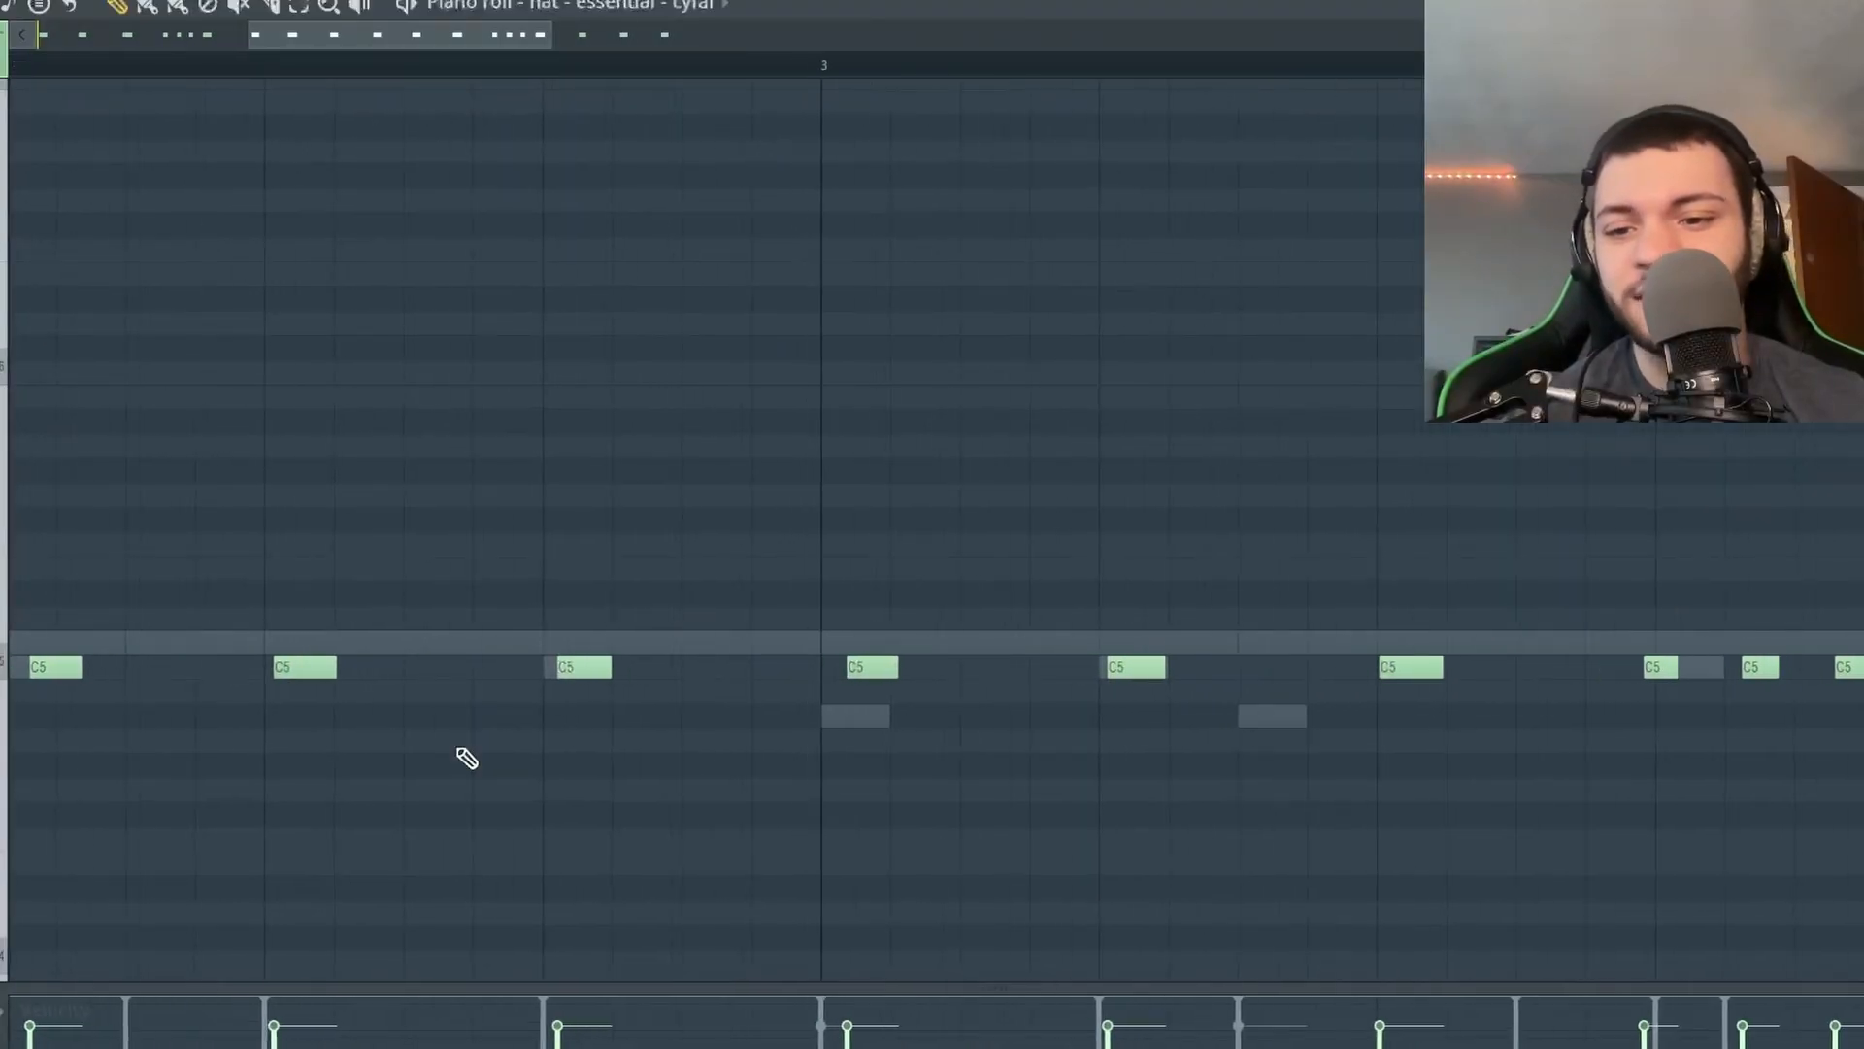
scroll(795, 716, down, 3)
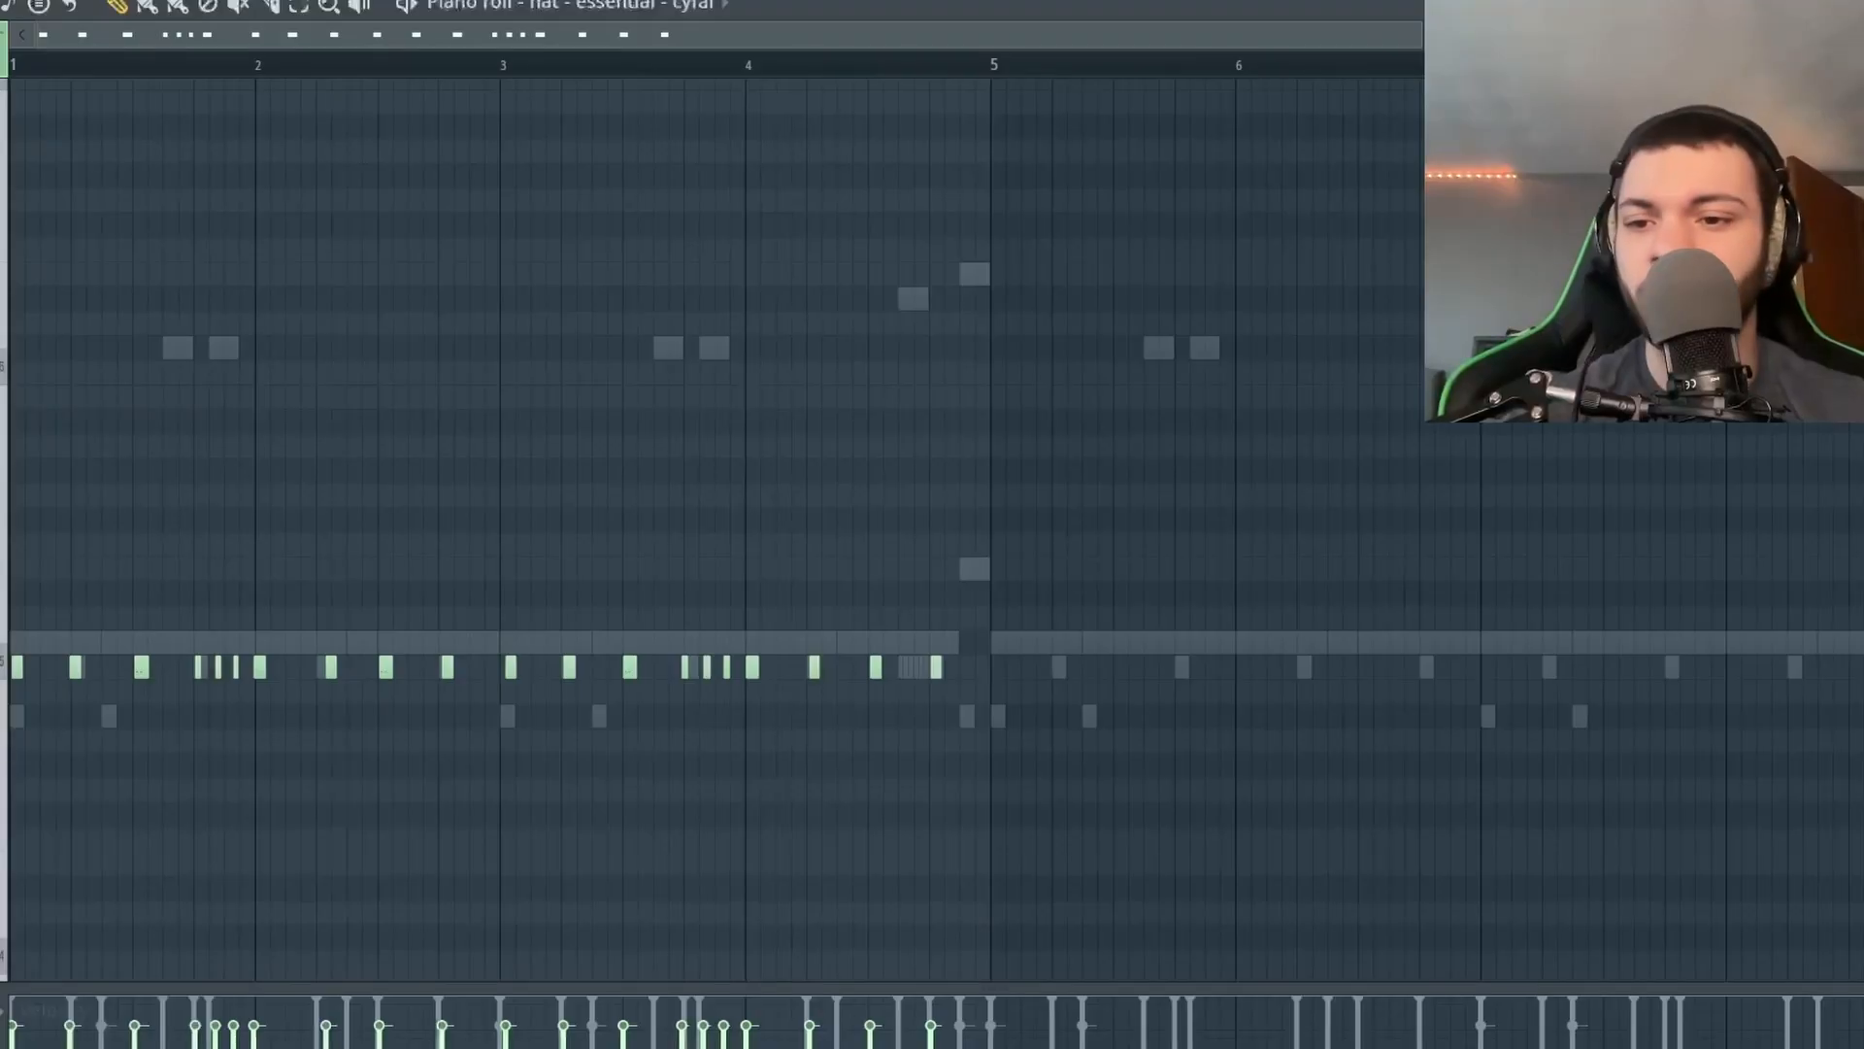
scroll(24, 670, up, 5)
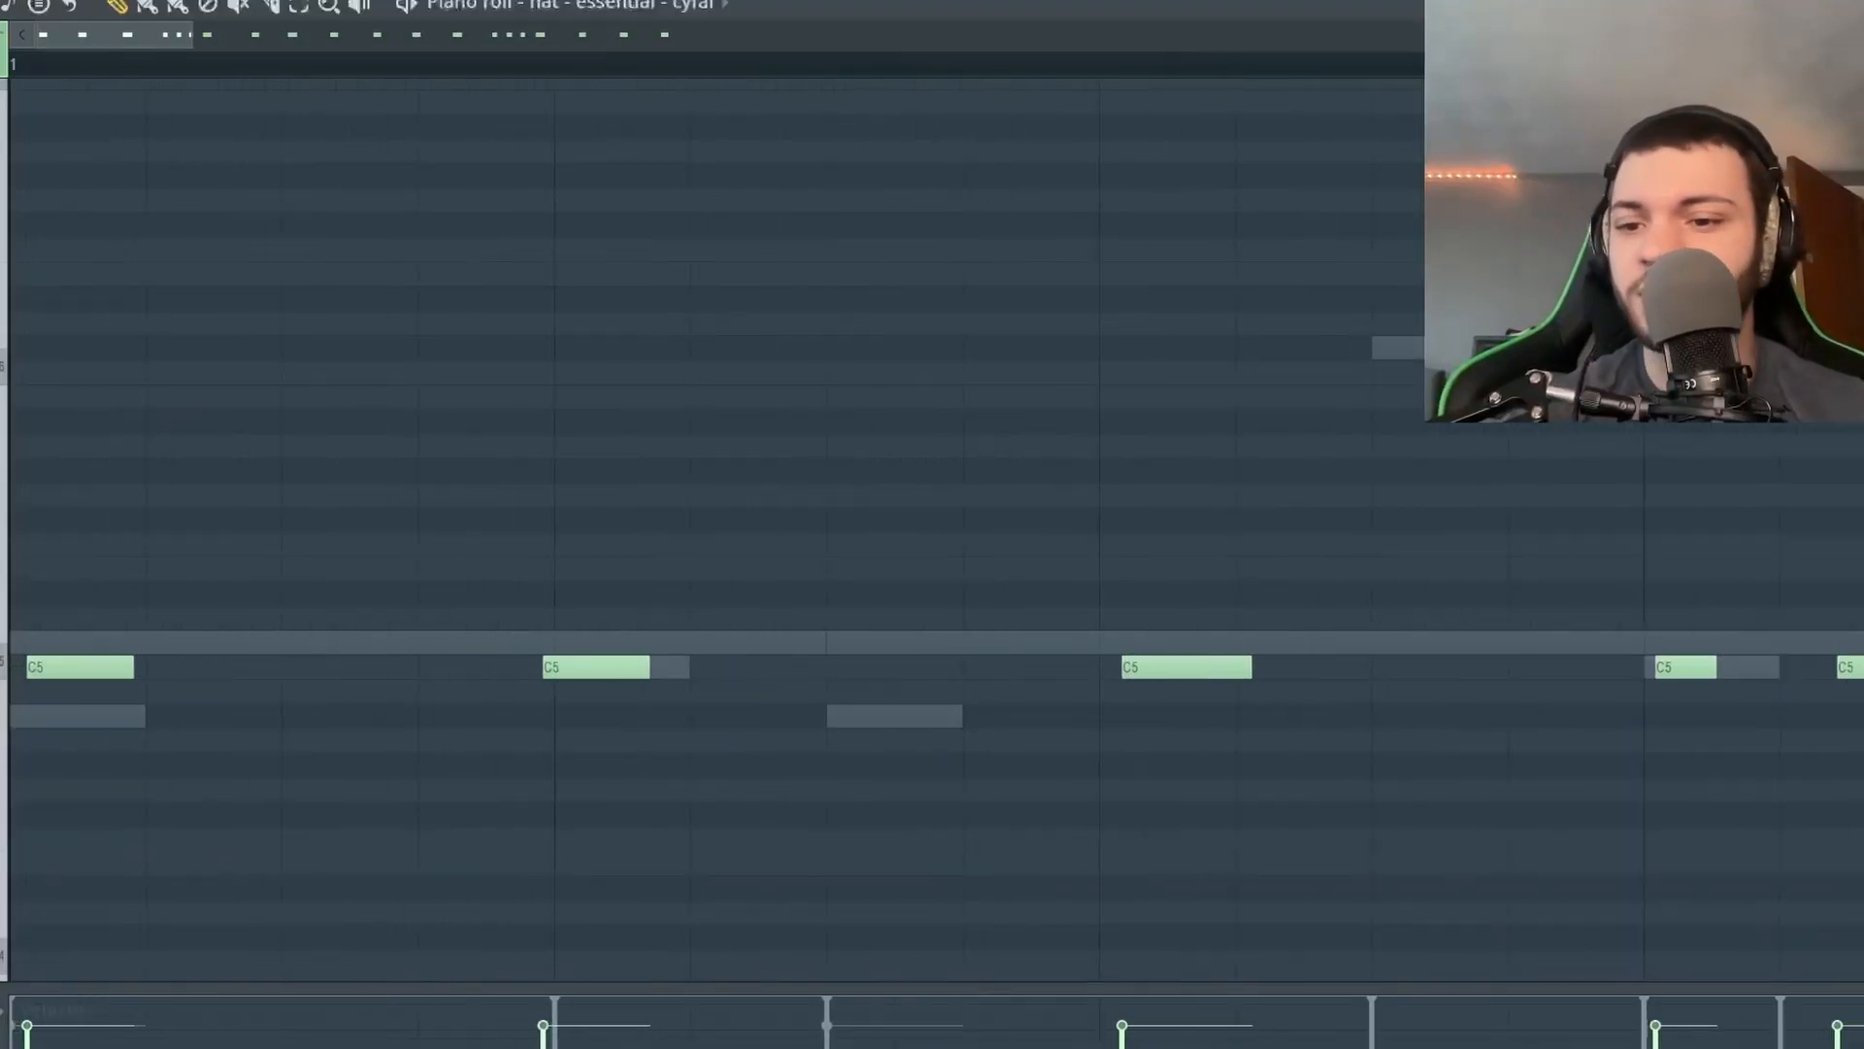
scroll(72, 652, down, 2)
scroll(246, 675, down, 2)
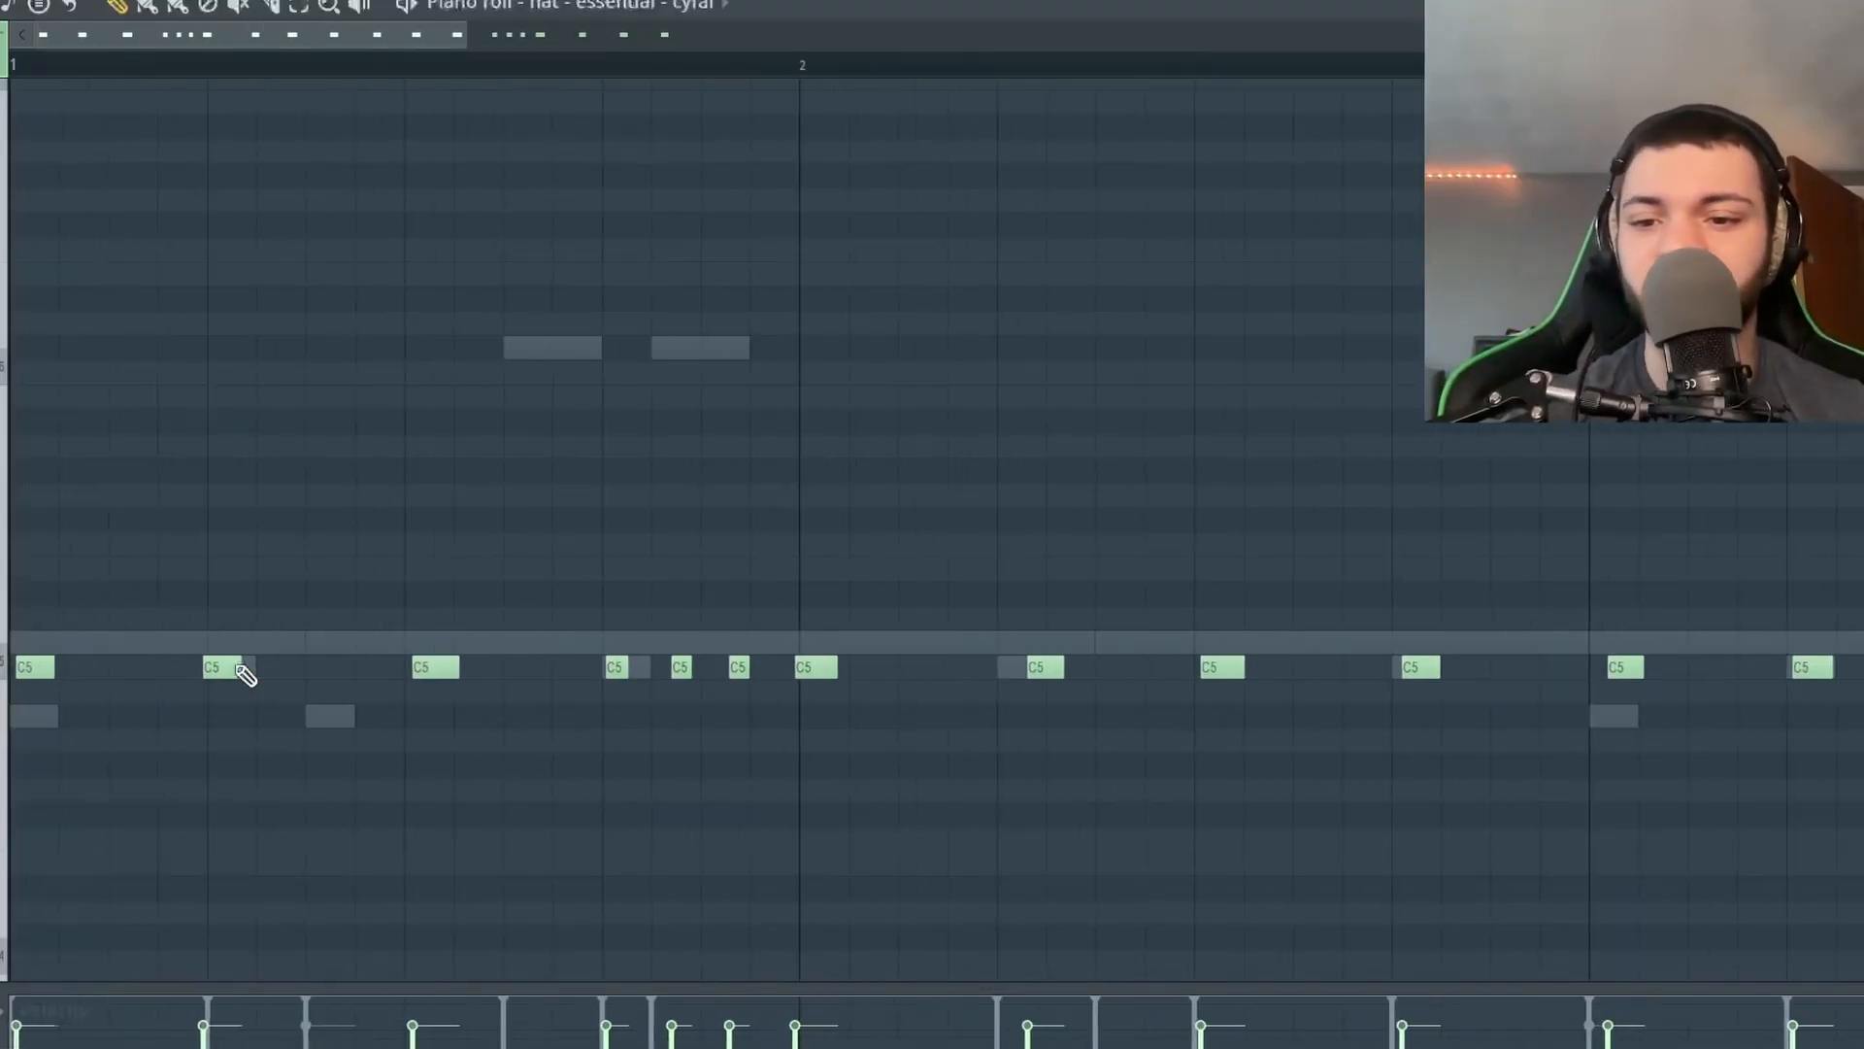
scroll(828, 737, down, 2)
key(space)
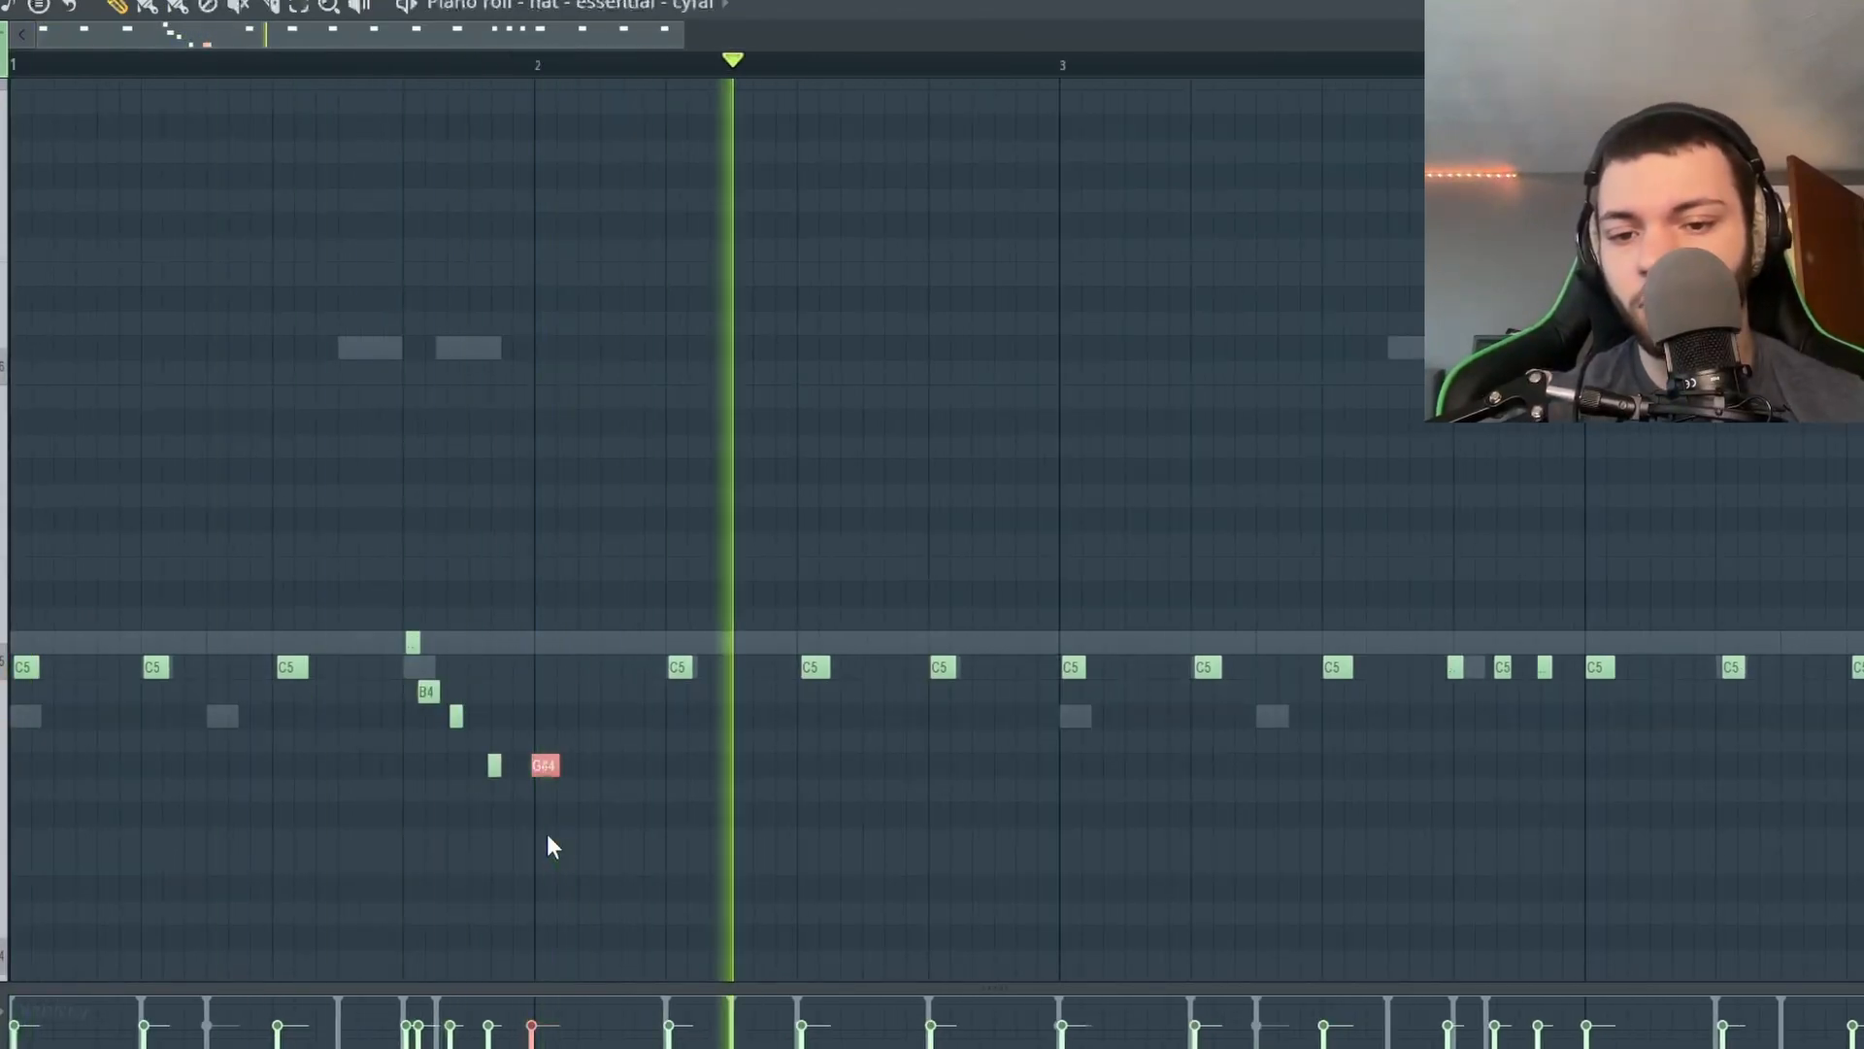
right_click(552, 834)
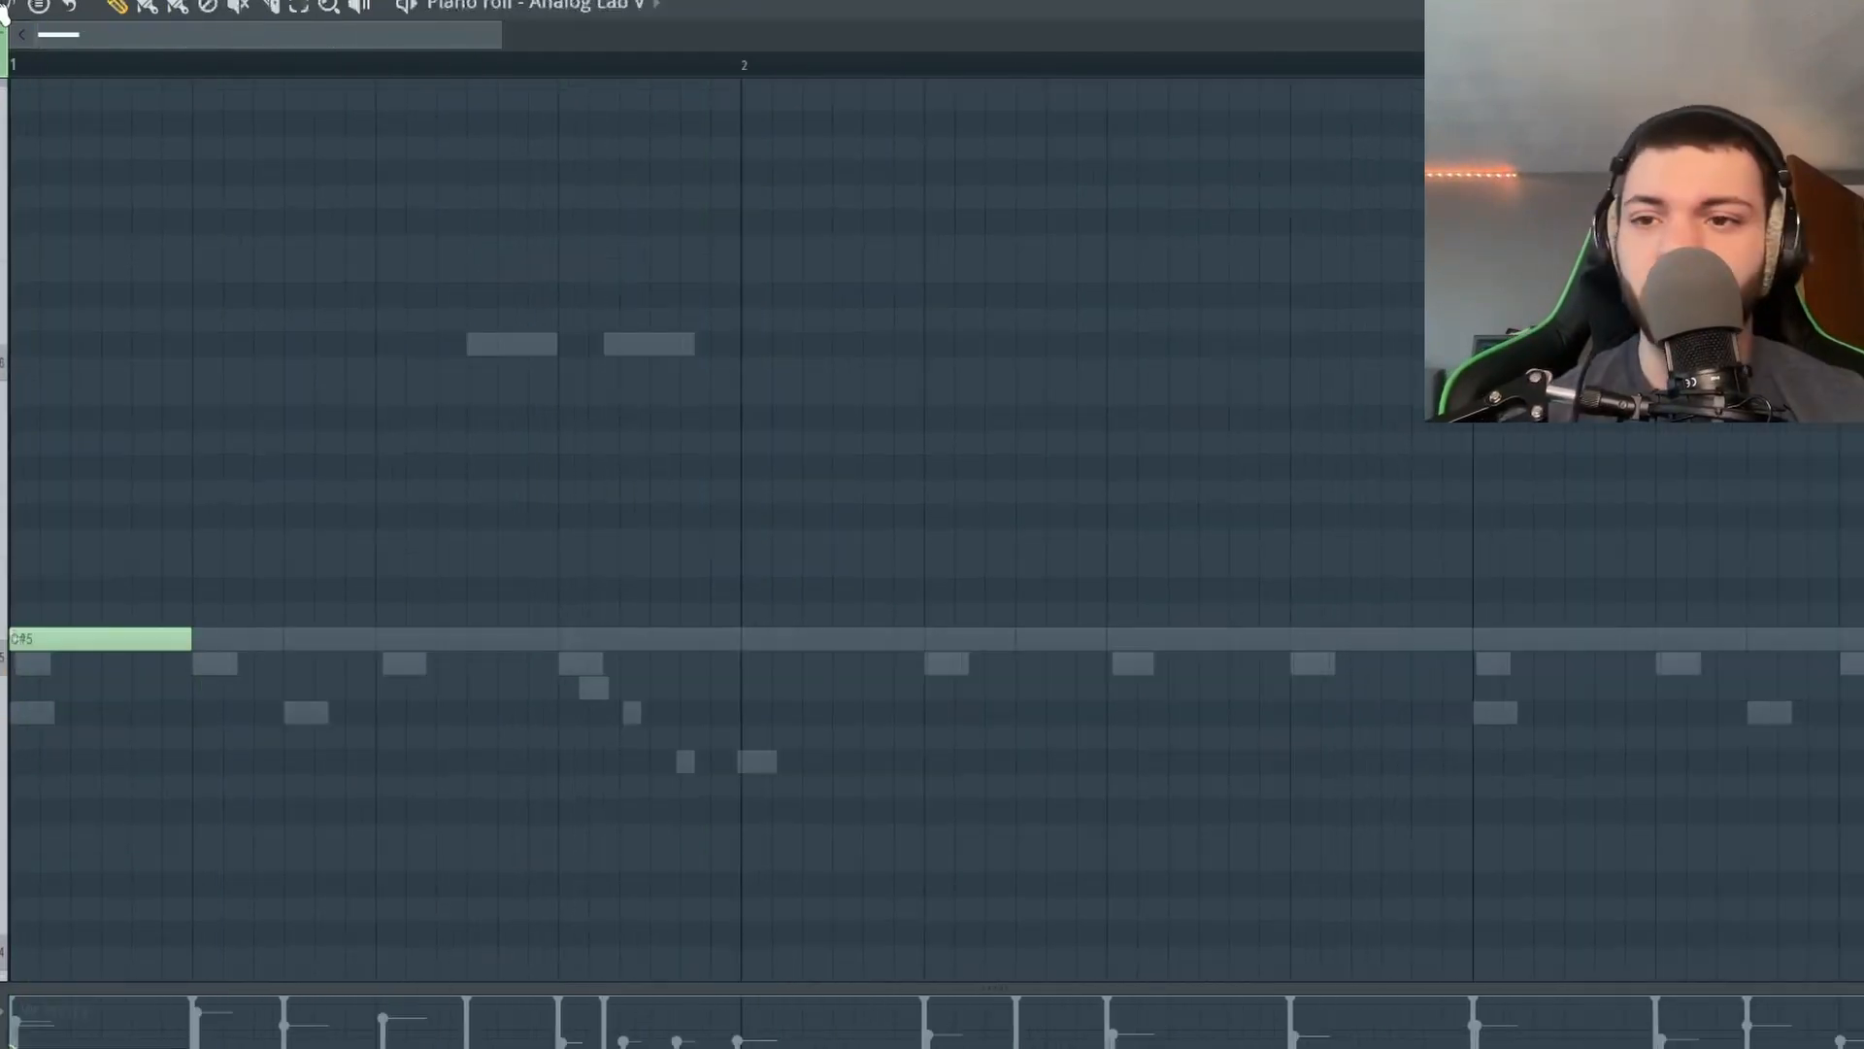
Build a C#5, E5 and G#5 chord at bar 1 of the Analog Lab V piano roll, removing its D#5 note.
click(8, 8)
click(29, 278)
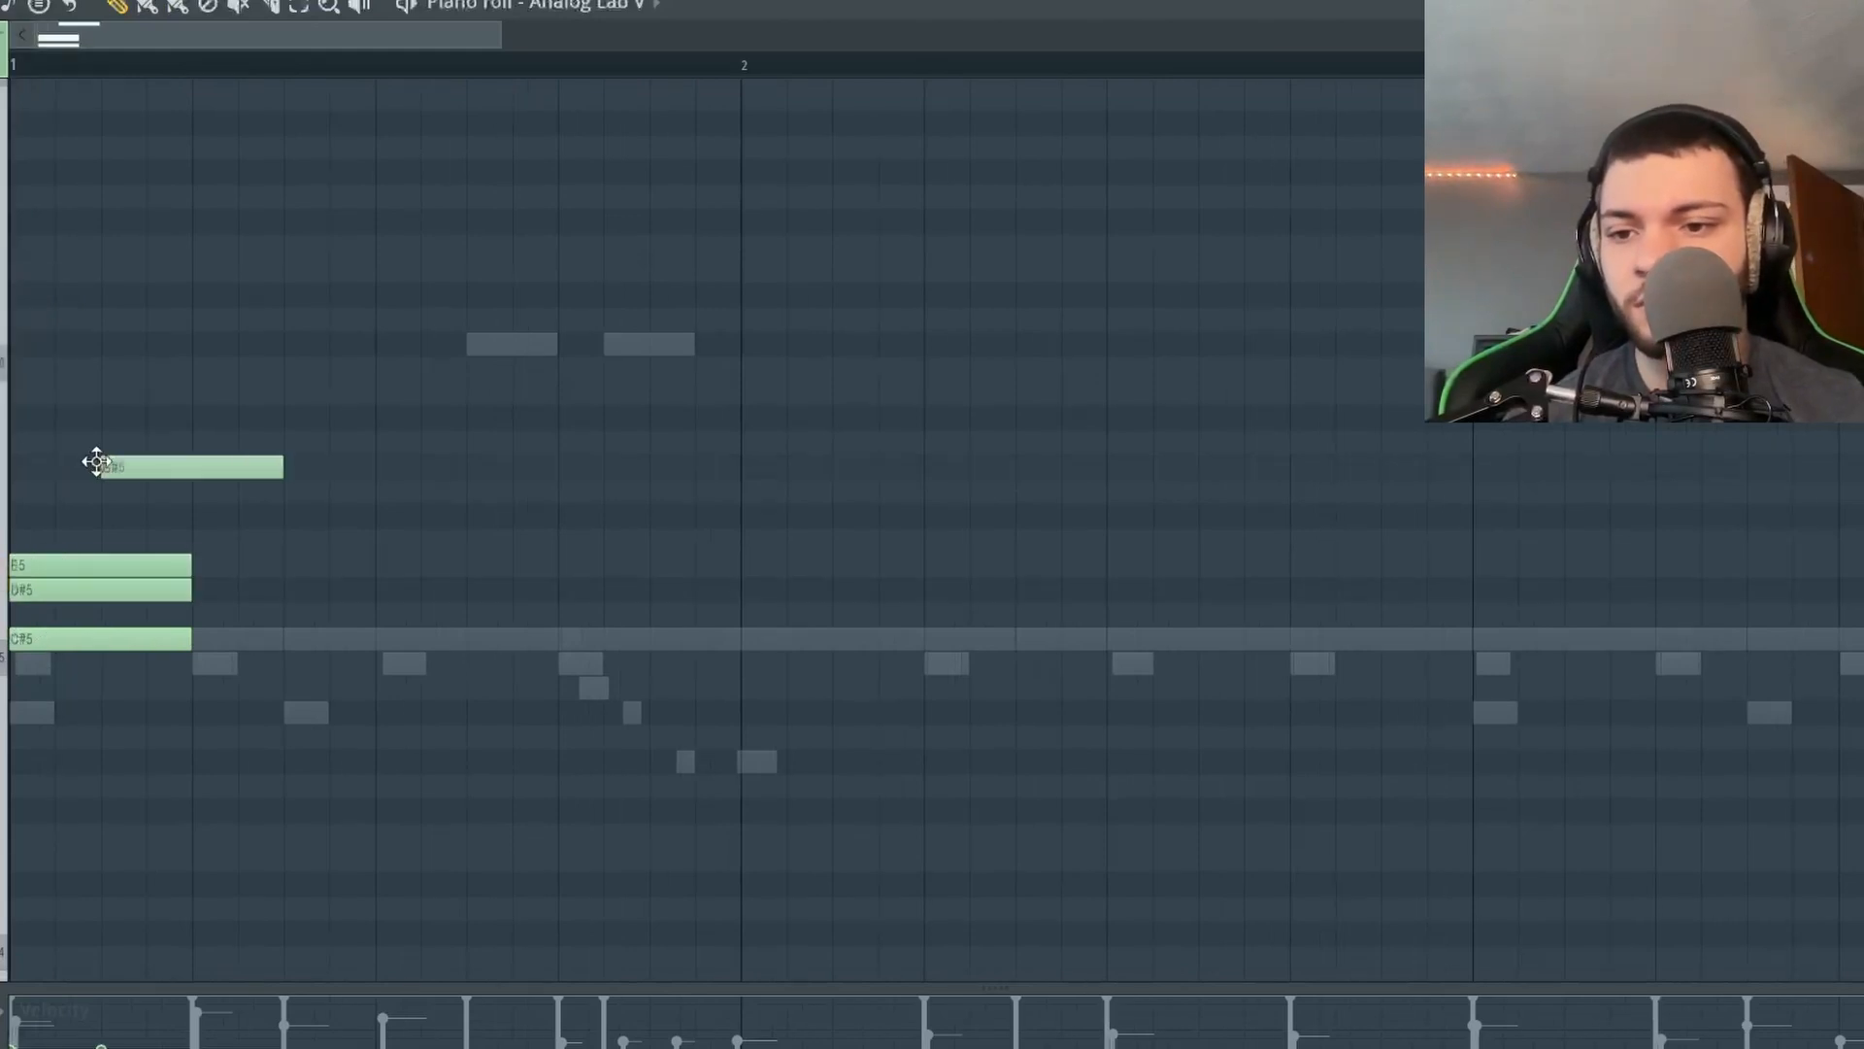
right_click(44, 598)
key(space)
key(space)
scroll(29, 602, down, 3)
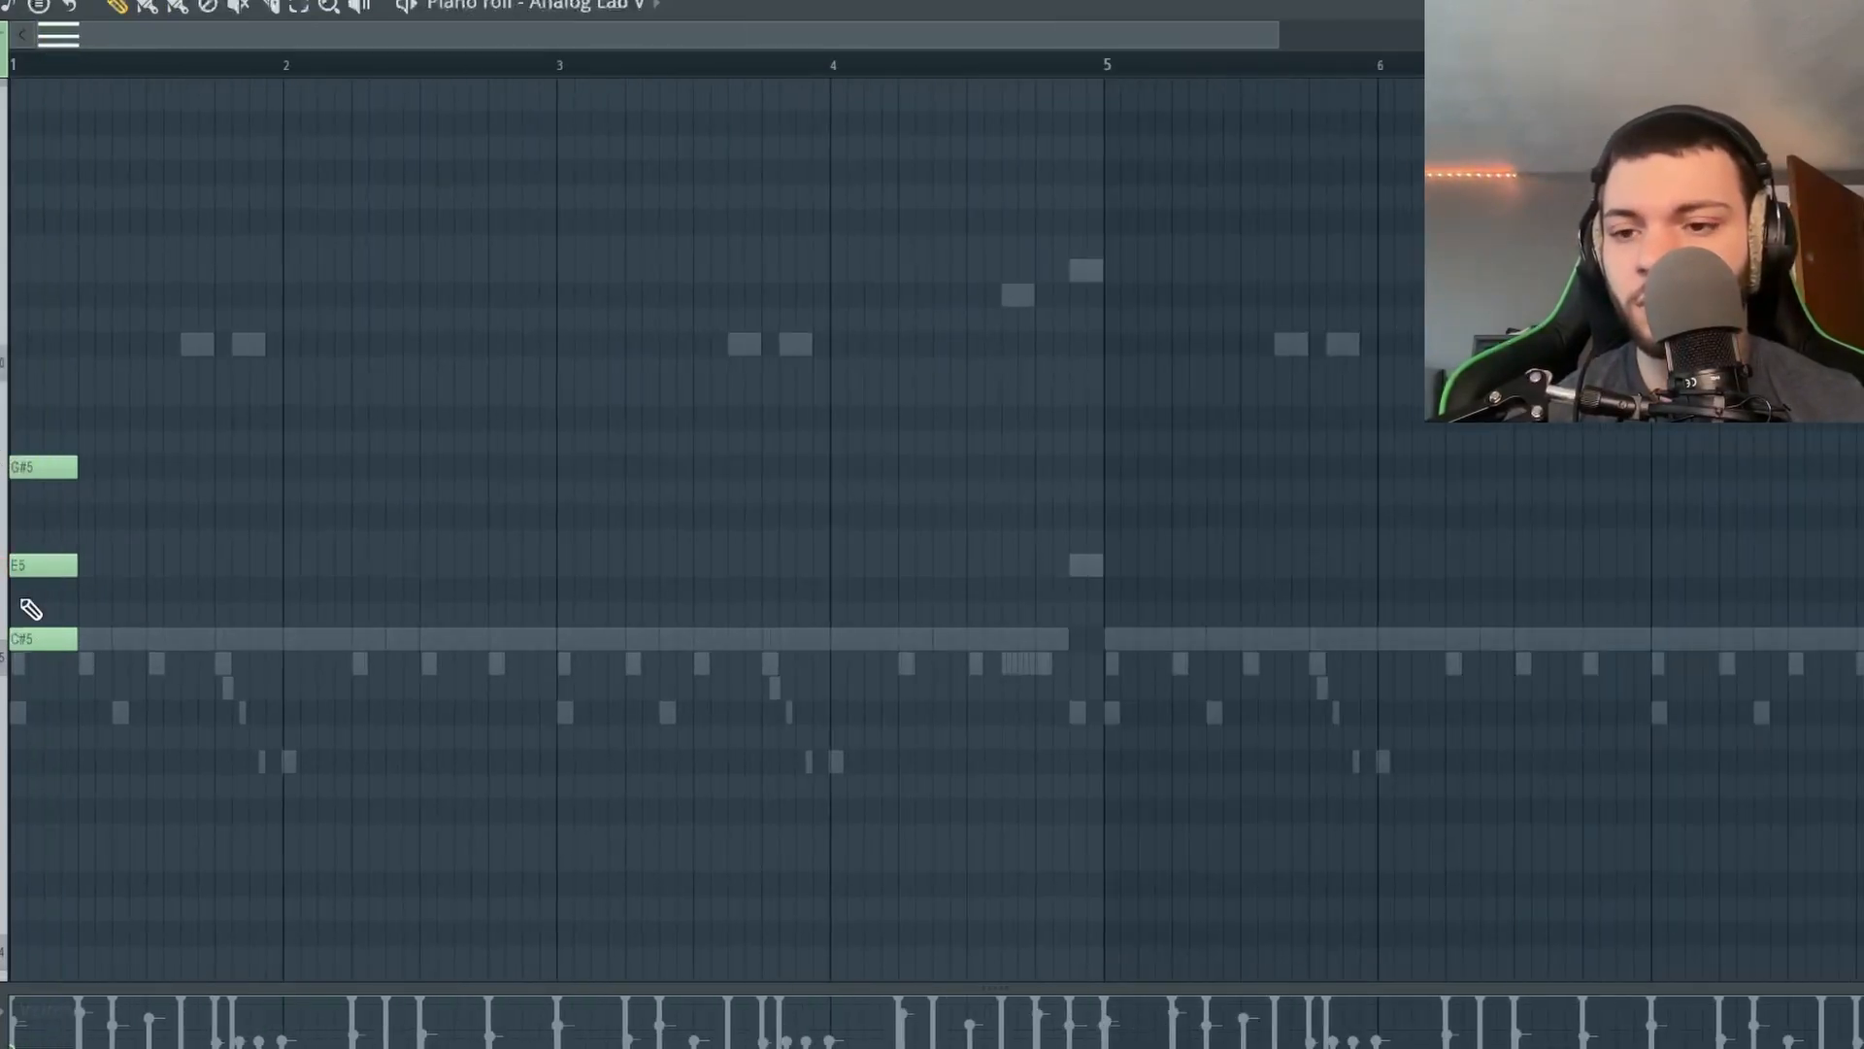
Audition the Analog Lab V chord, add D#6 on top and extend all its notes to one full bar.
scroll(37, 592, up, 3)
key(space)
key(space)
key(space)
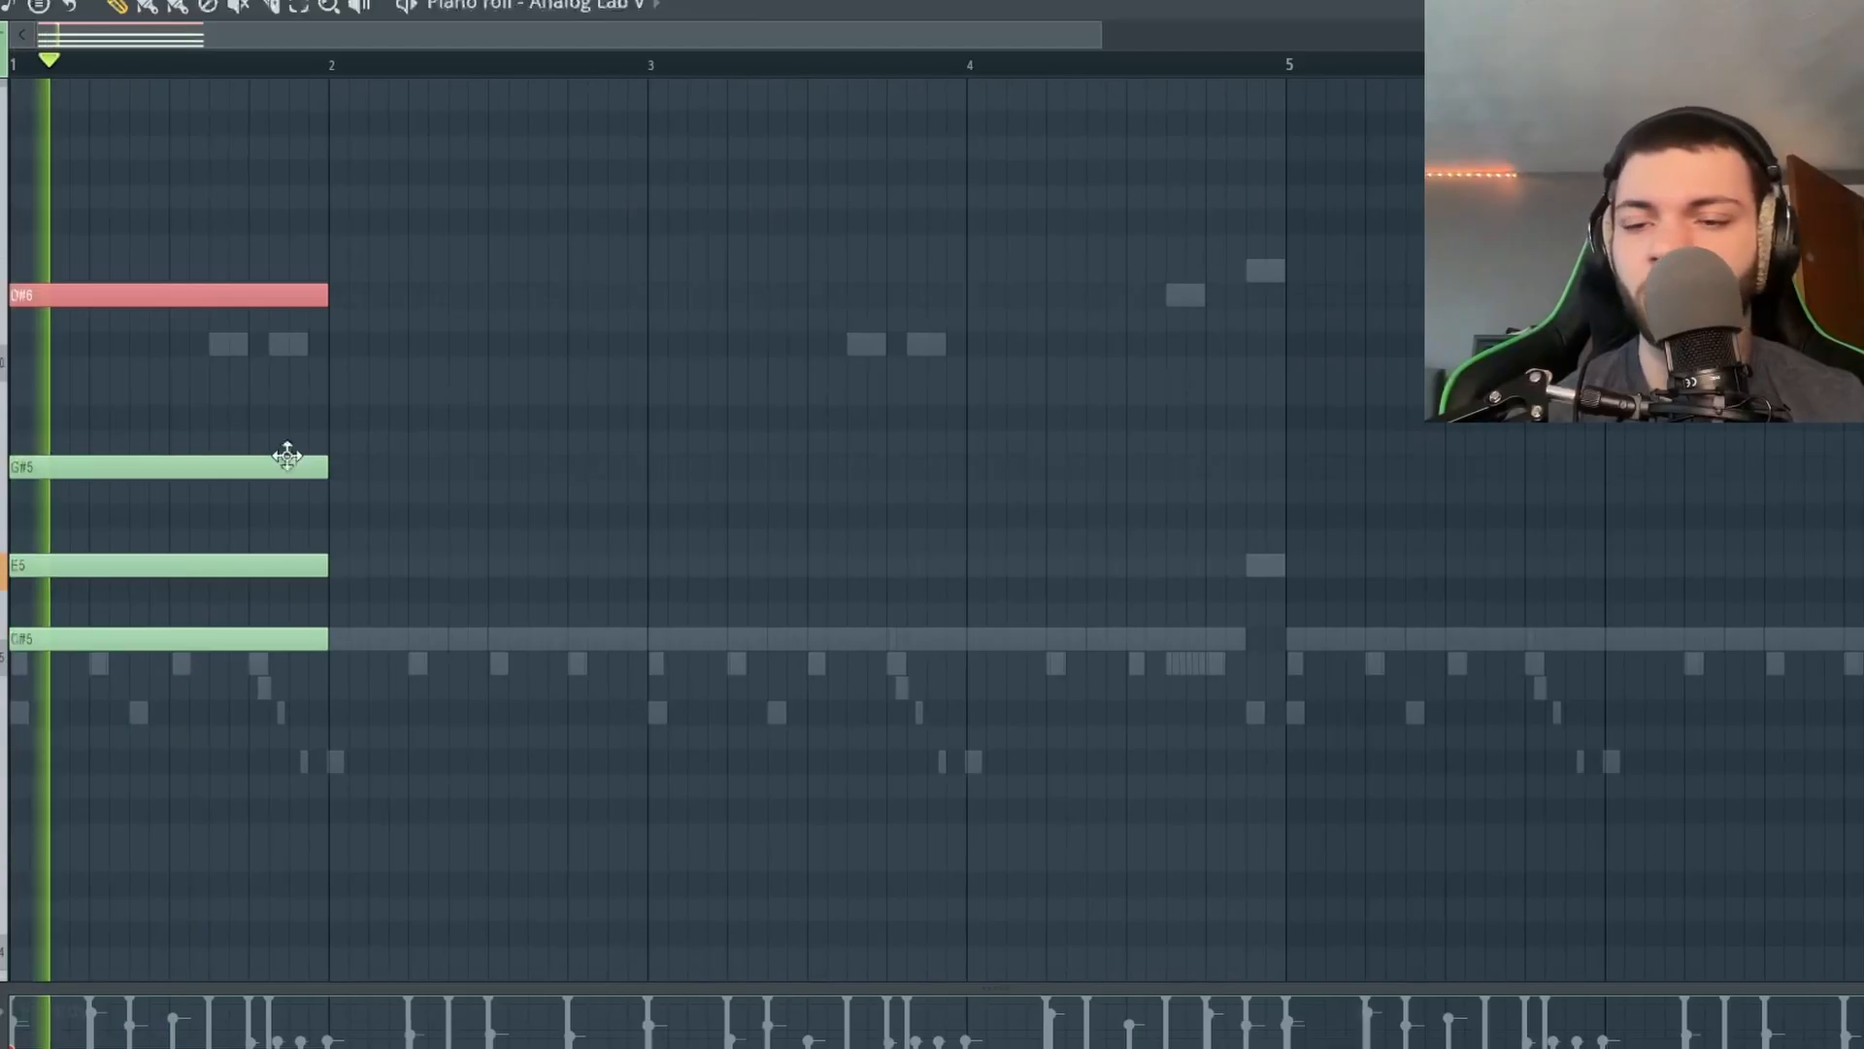
right_click(408, 407)
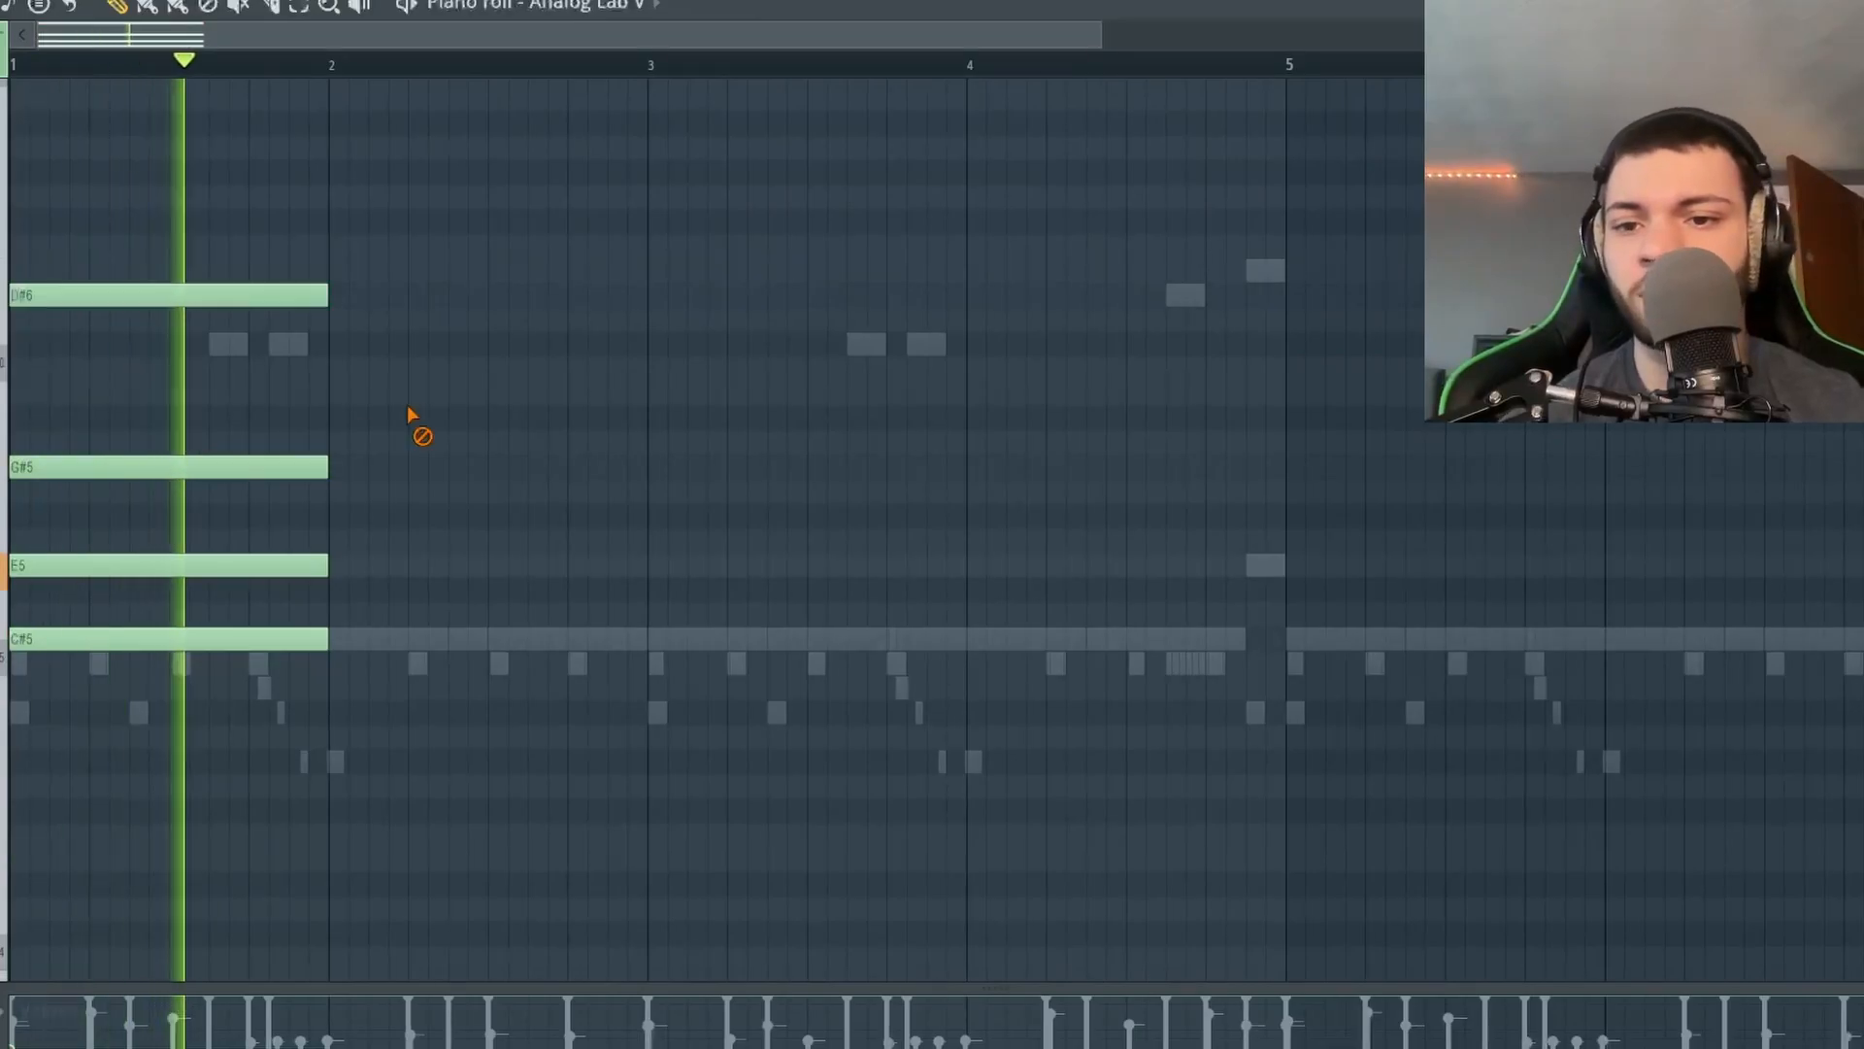
Duplicate the chord into bar 2 and raise the copy's top note to E6.
key(ctrl+b)
ctrl+click(405, 295)
key(shift+Up)
scroll(406, 299, down, 2)
right_click(504, 316)
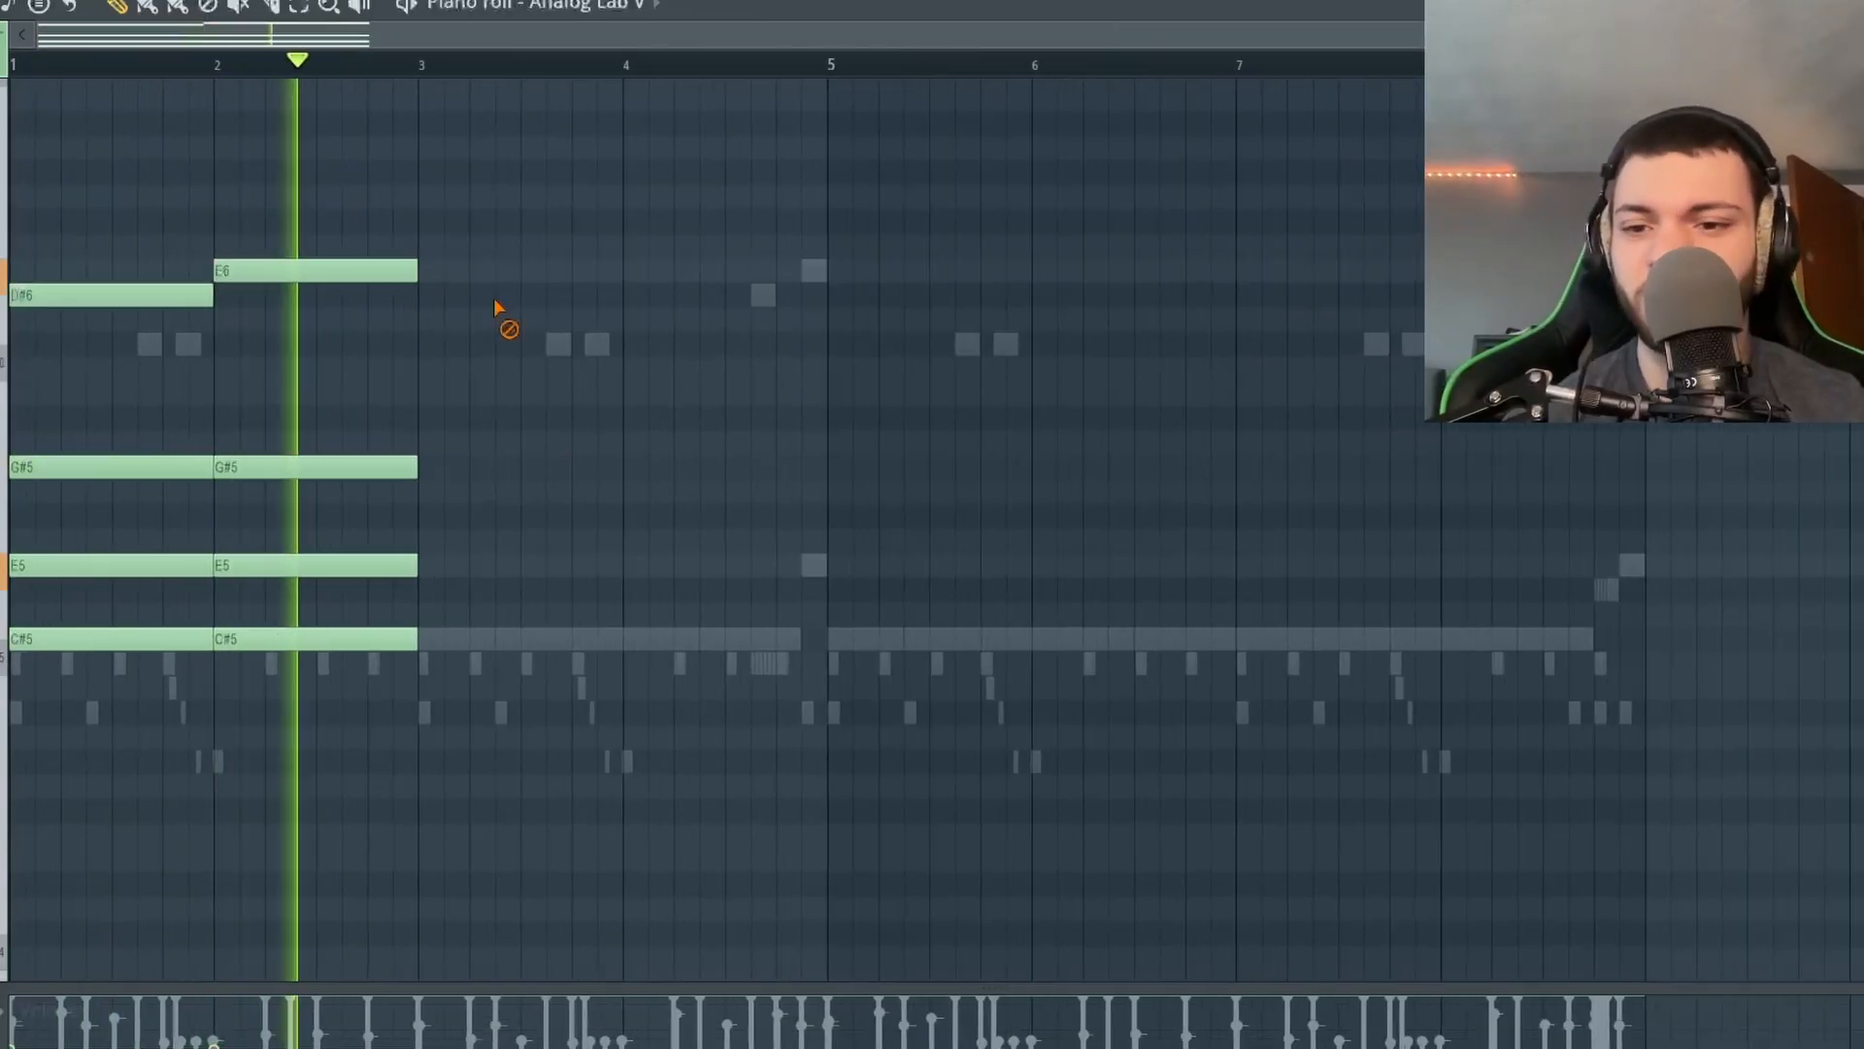
Duplicate the two chords into bars 3 and 4, and try bar 4's E5 one semitone lower before restoring it.
key(ctrl+b)
right_click(568, 260)
ctrl+click(743, 565)
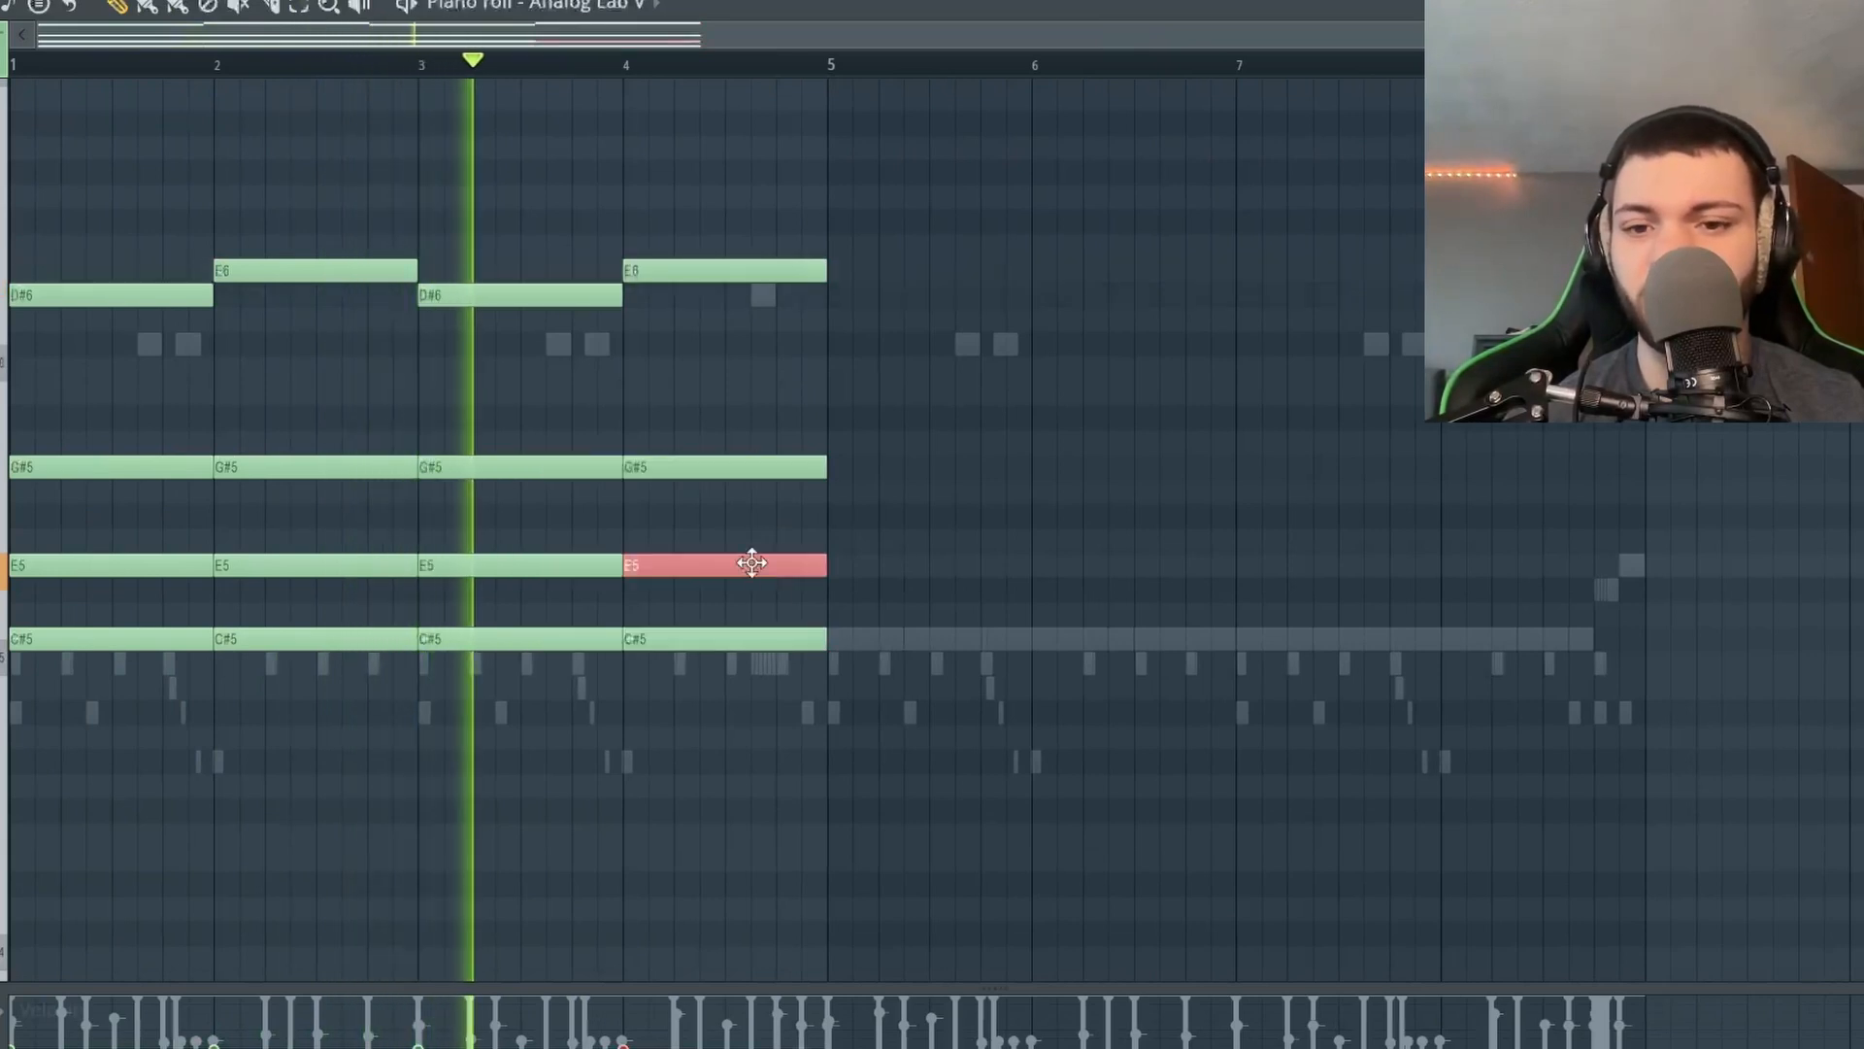
key(shift+Down)
key(shift+Up)
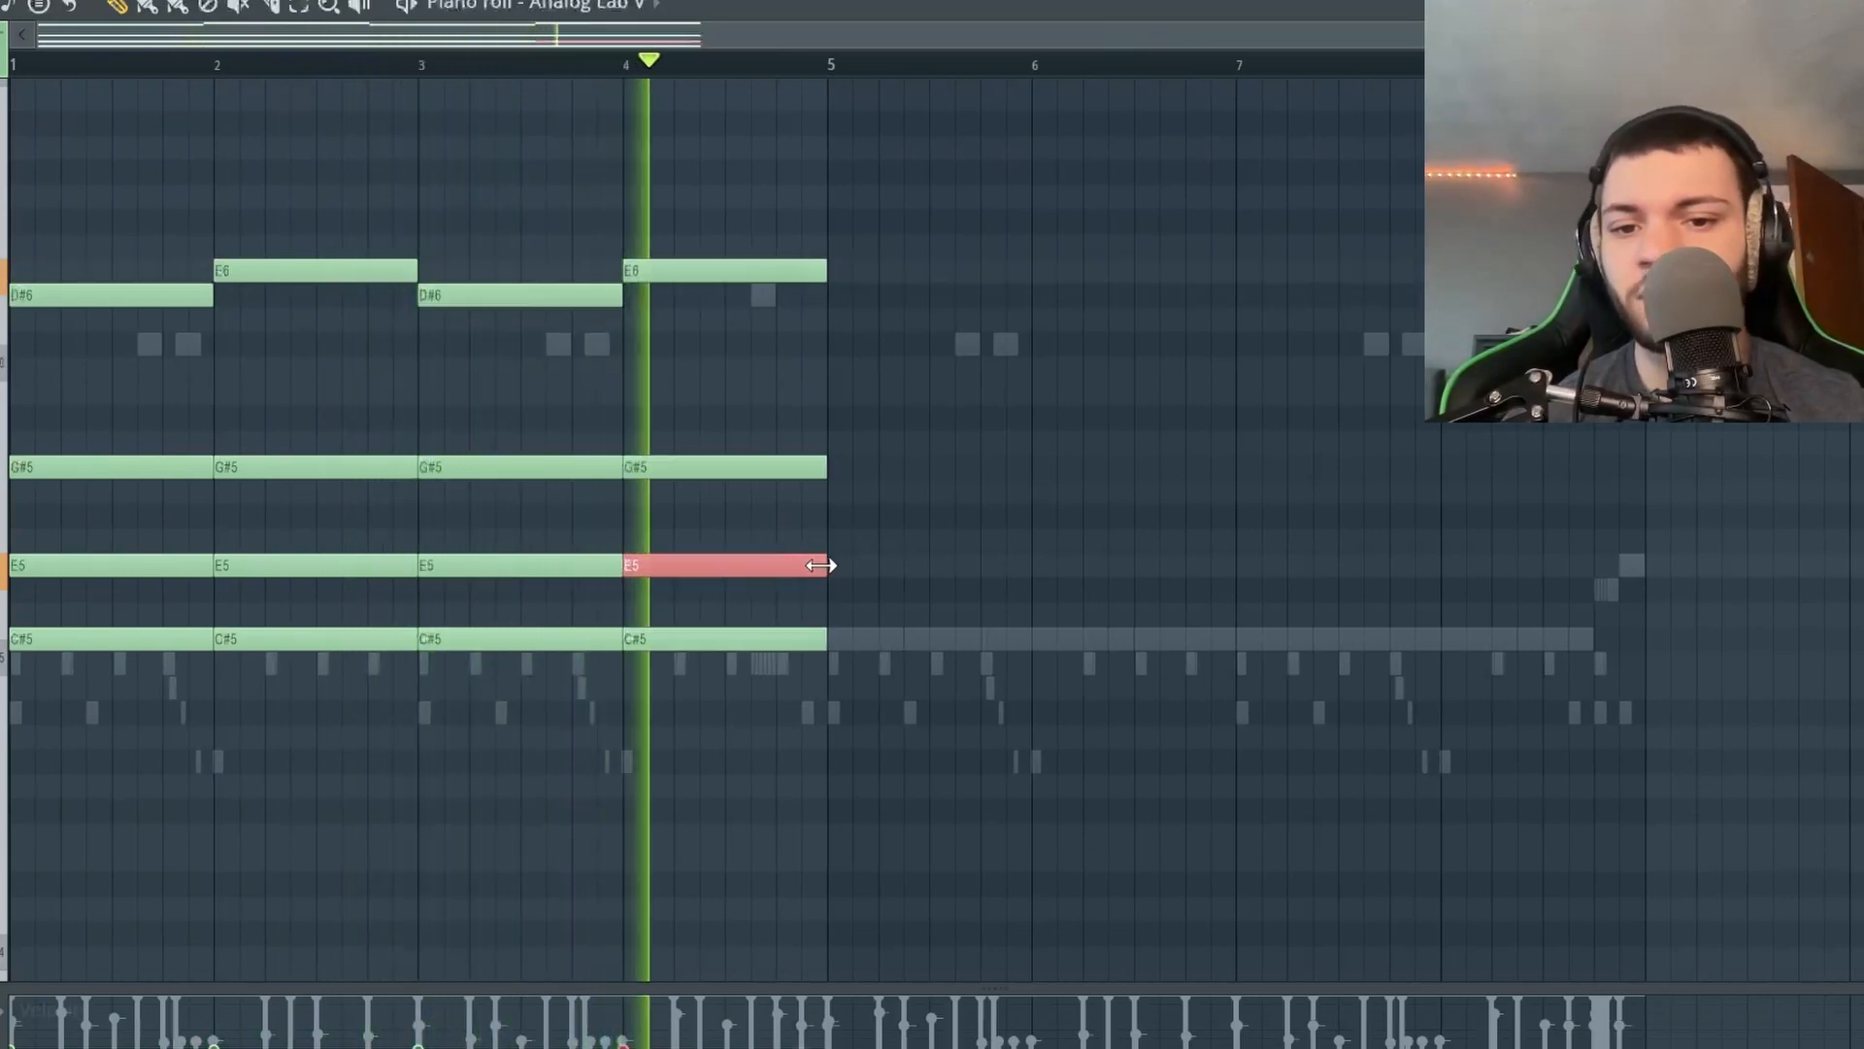
Shorten bar 4's E5 to half a bar and place a D#5 in the bar's second half.
drag(825, 565, 721, 589)
key(ctrl+b)
key(shift+Down)
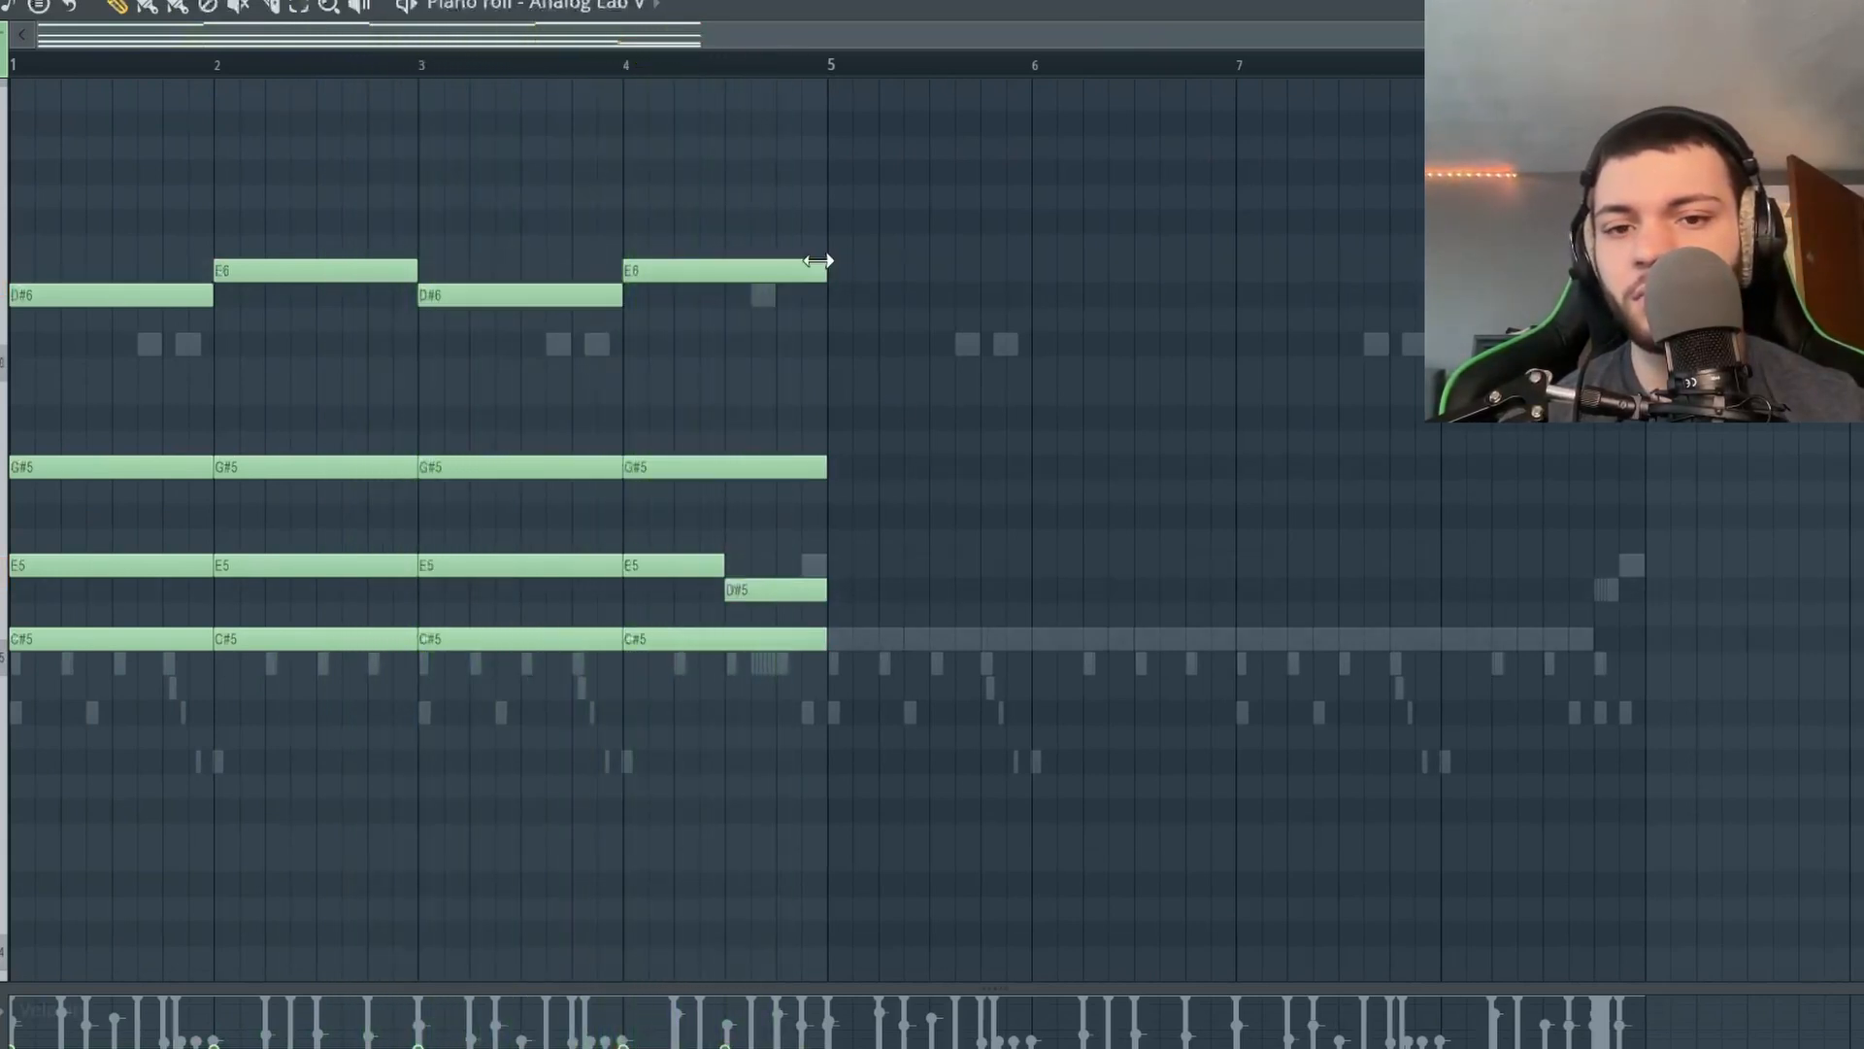
Rework bar 4's top line into a half-bar E6 followed by quarter-bar D#6 and C#6 notes.
click(733, 294)
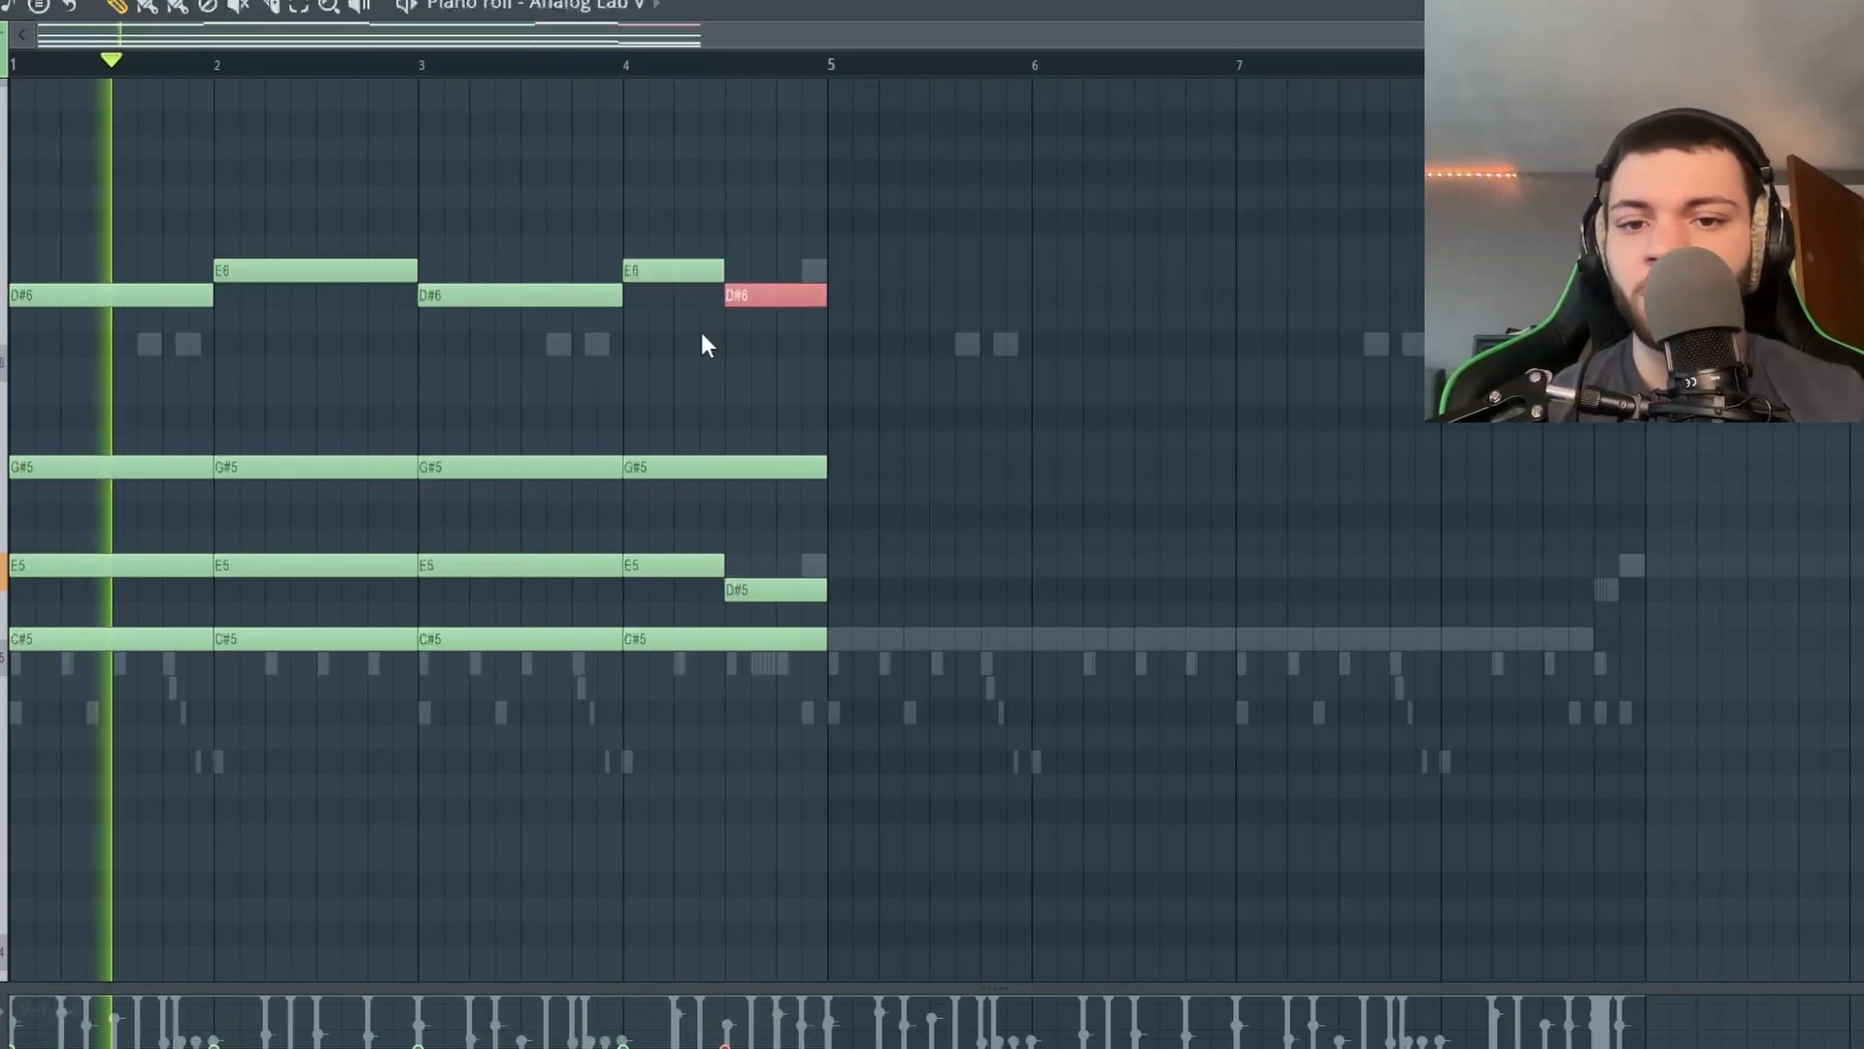
drag(823, 294, 768, 361)
key(ctrl+b)
key(shift+Down)
key(shift+Down)
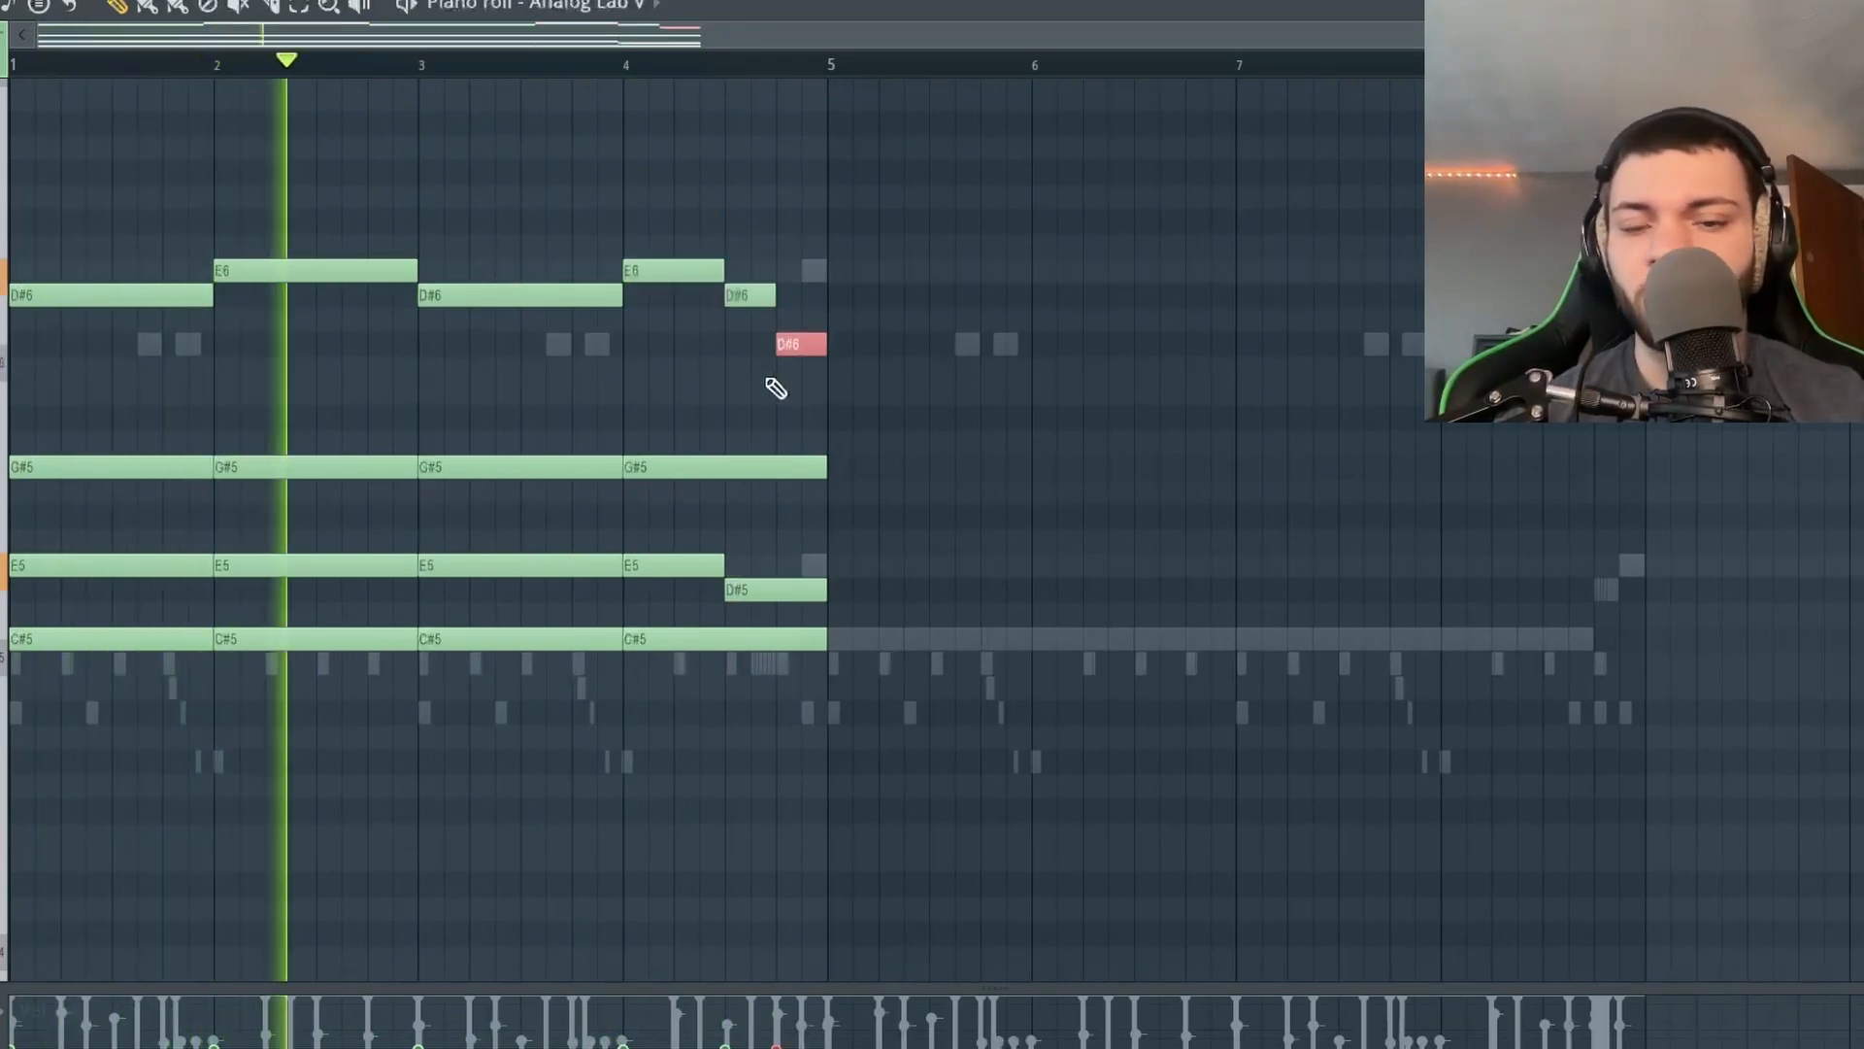
Duplicate the whole four-bar chord progression into bars 5 to 8.
ctrl+click(748, 440)
key(ctrl+b)
scroll(747, 438, down, 1)
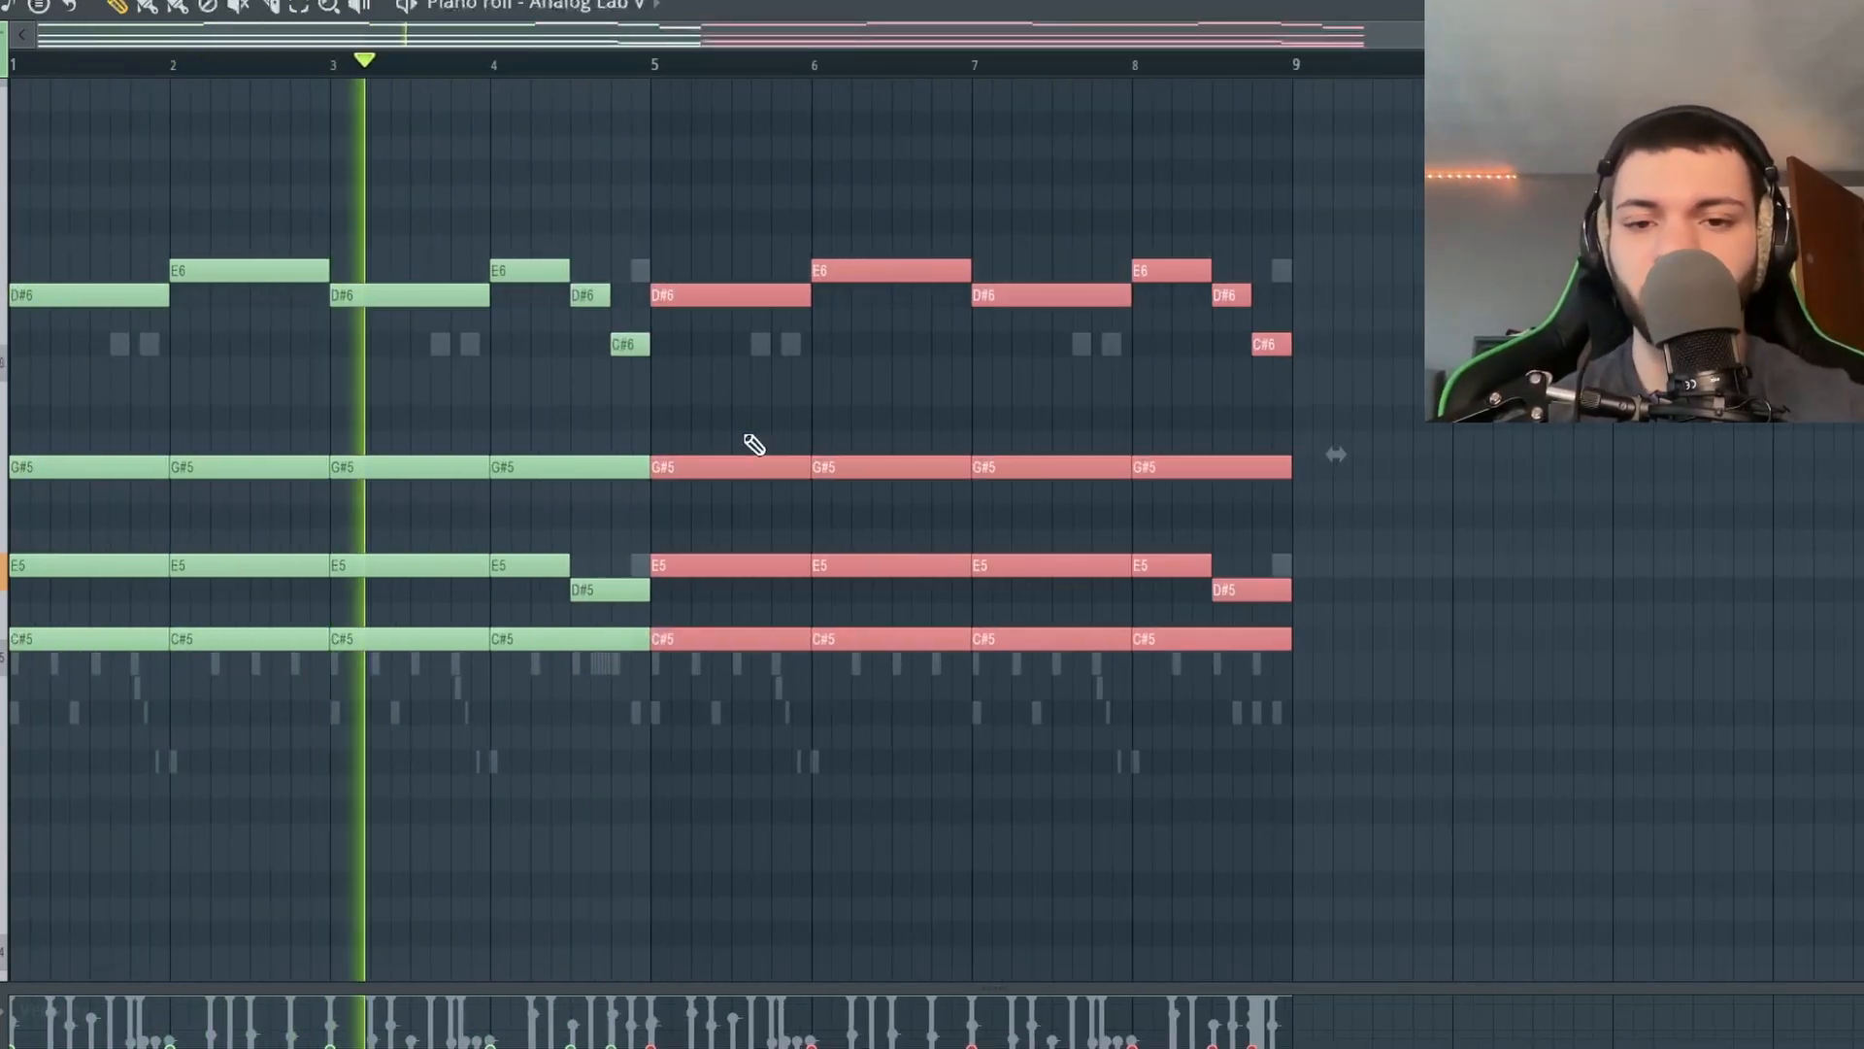
Audition the Metal Bass, Jupiter Bass, Super Phat Bass and Bassup presets in Analog Lab V #2.
key(F6)
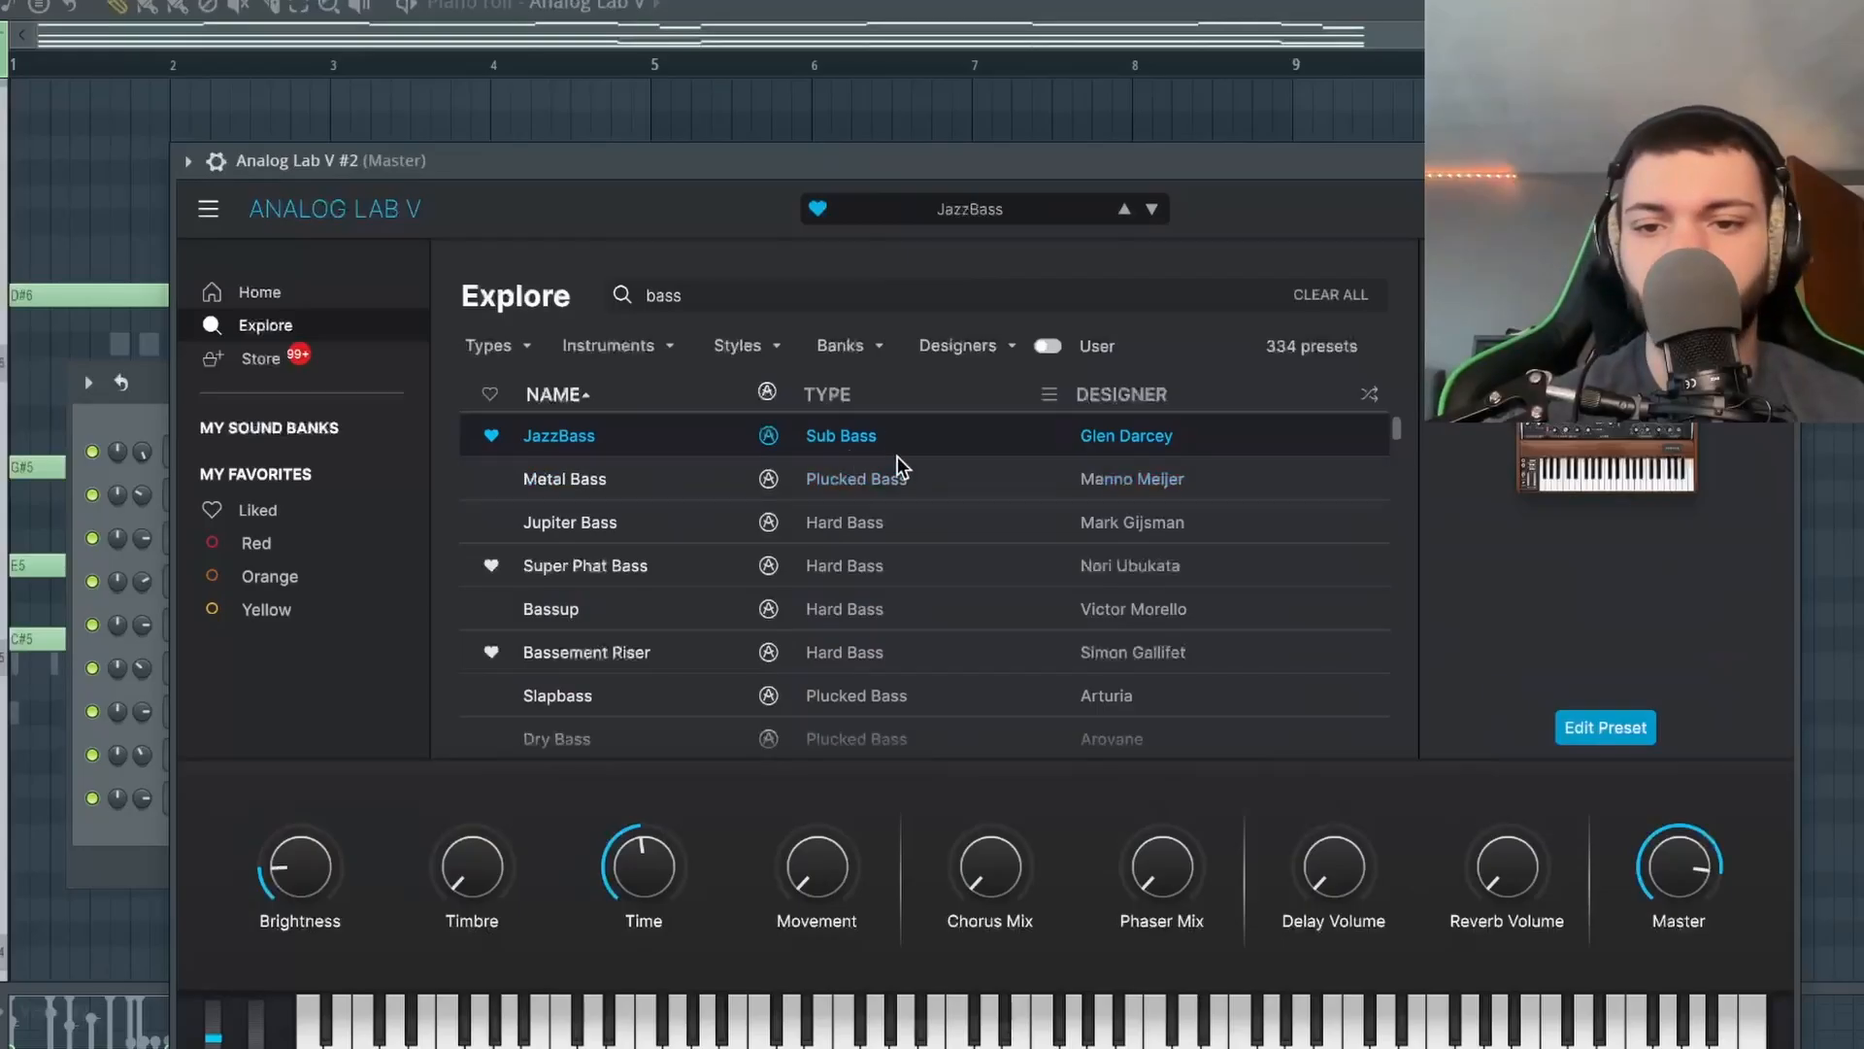
click(895, 463)
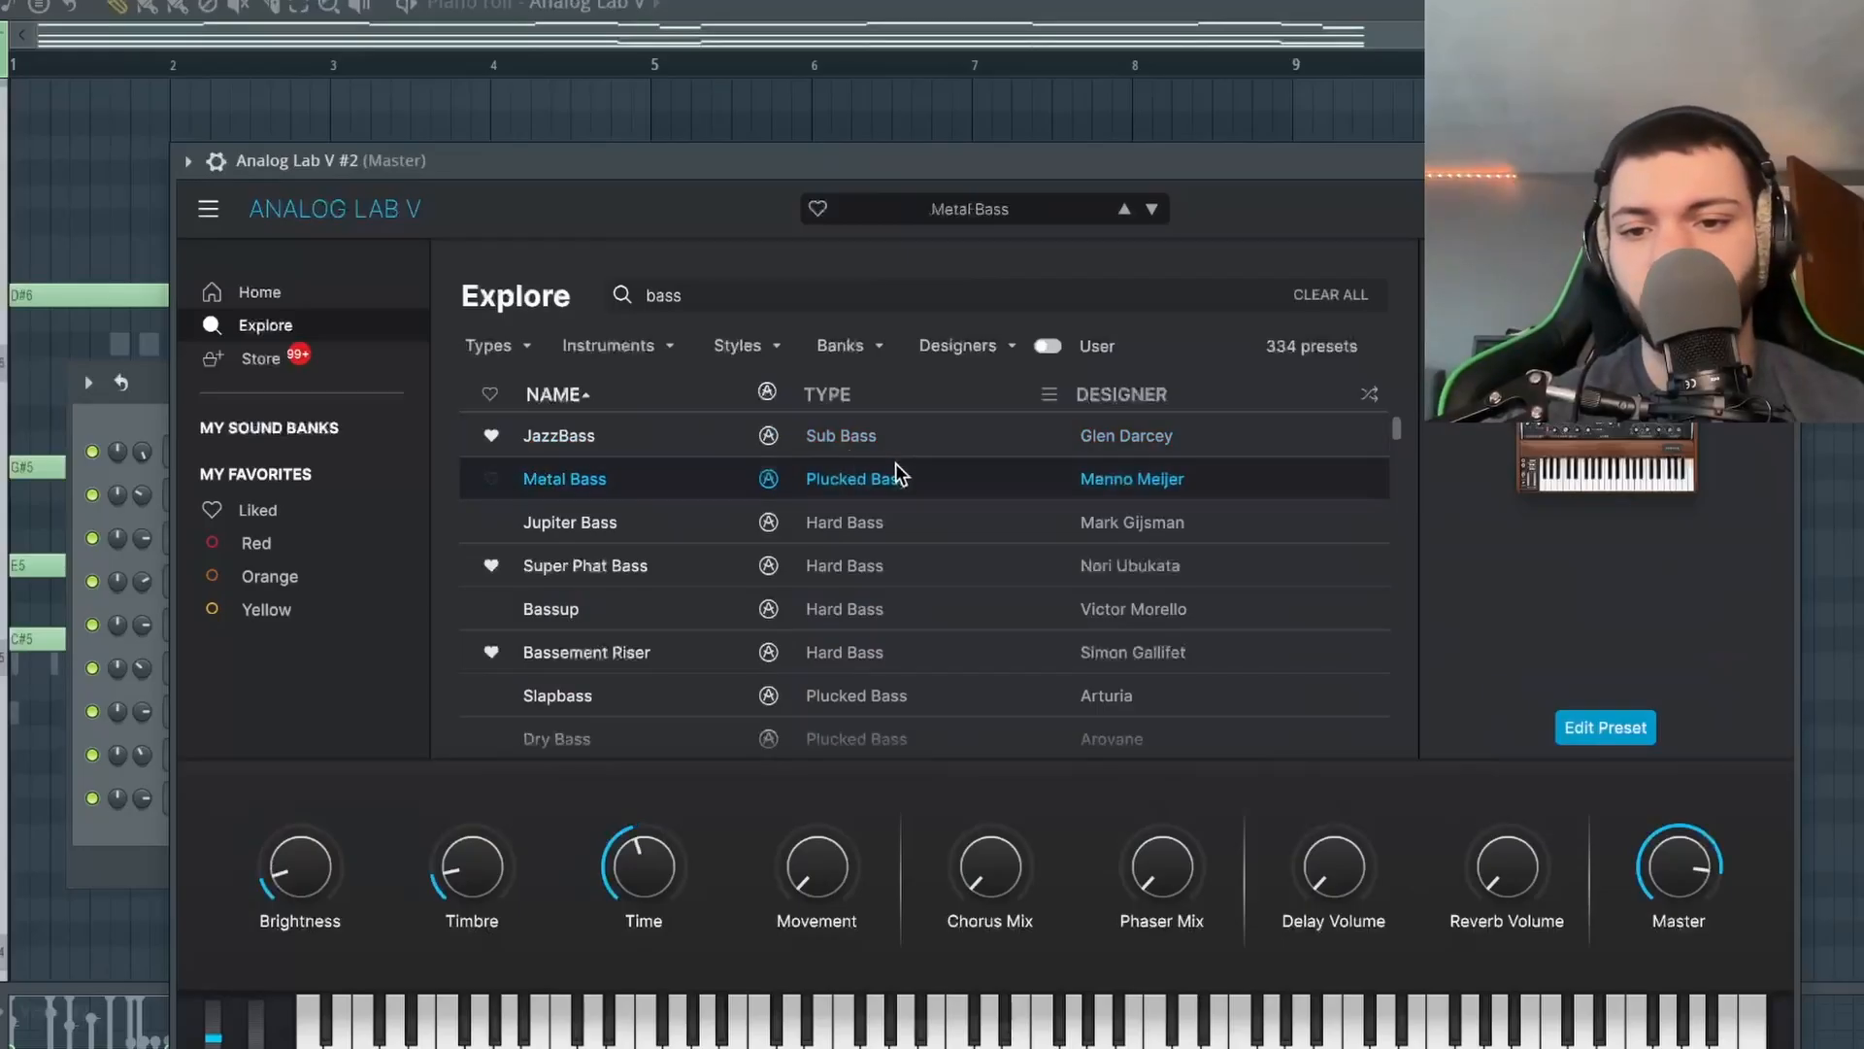
click(889, 528)
scroll(890, 520, down, 1)
click(889, 520)
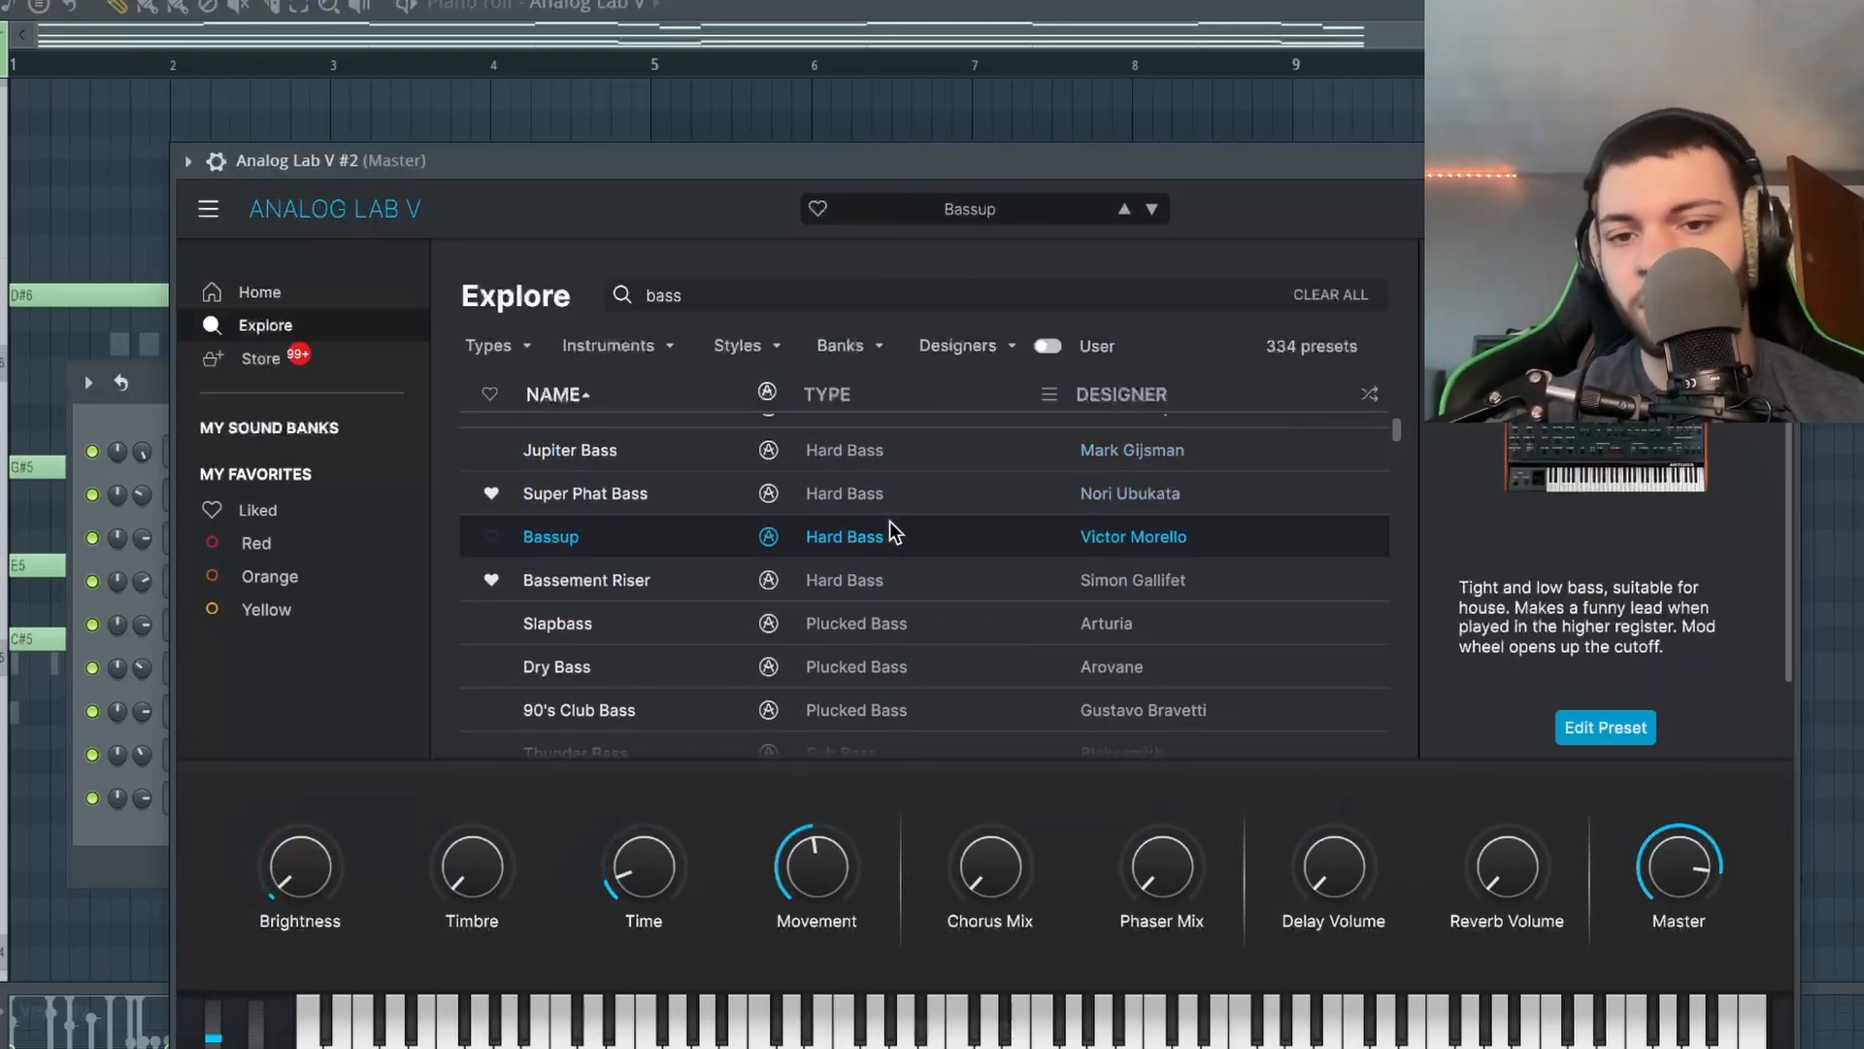
click(901, 483)
click(900, 550)
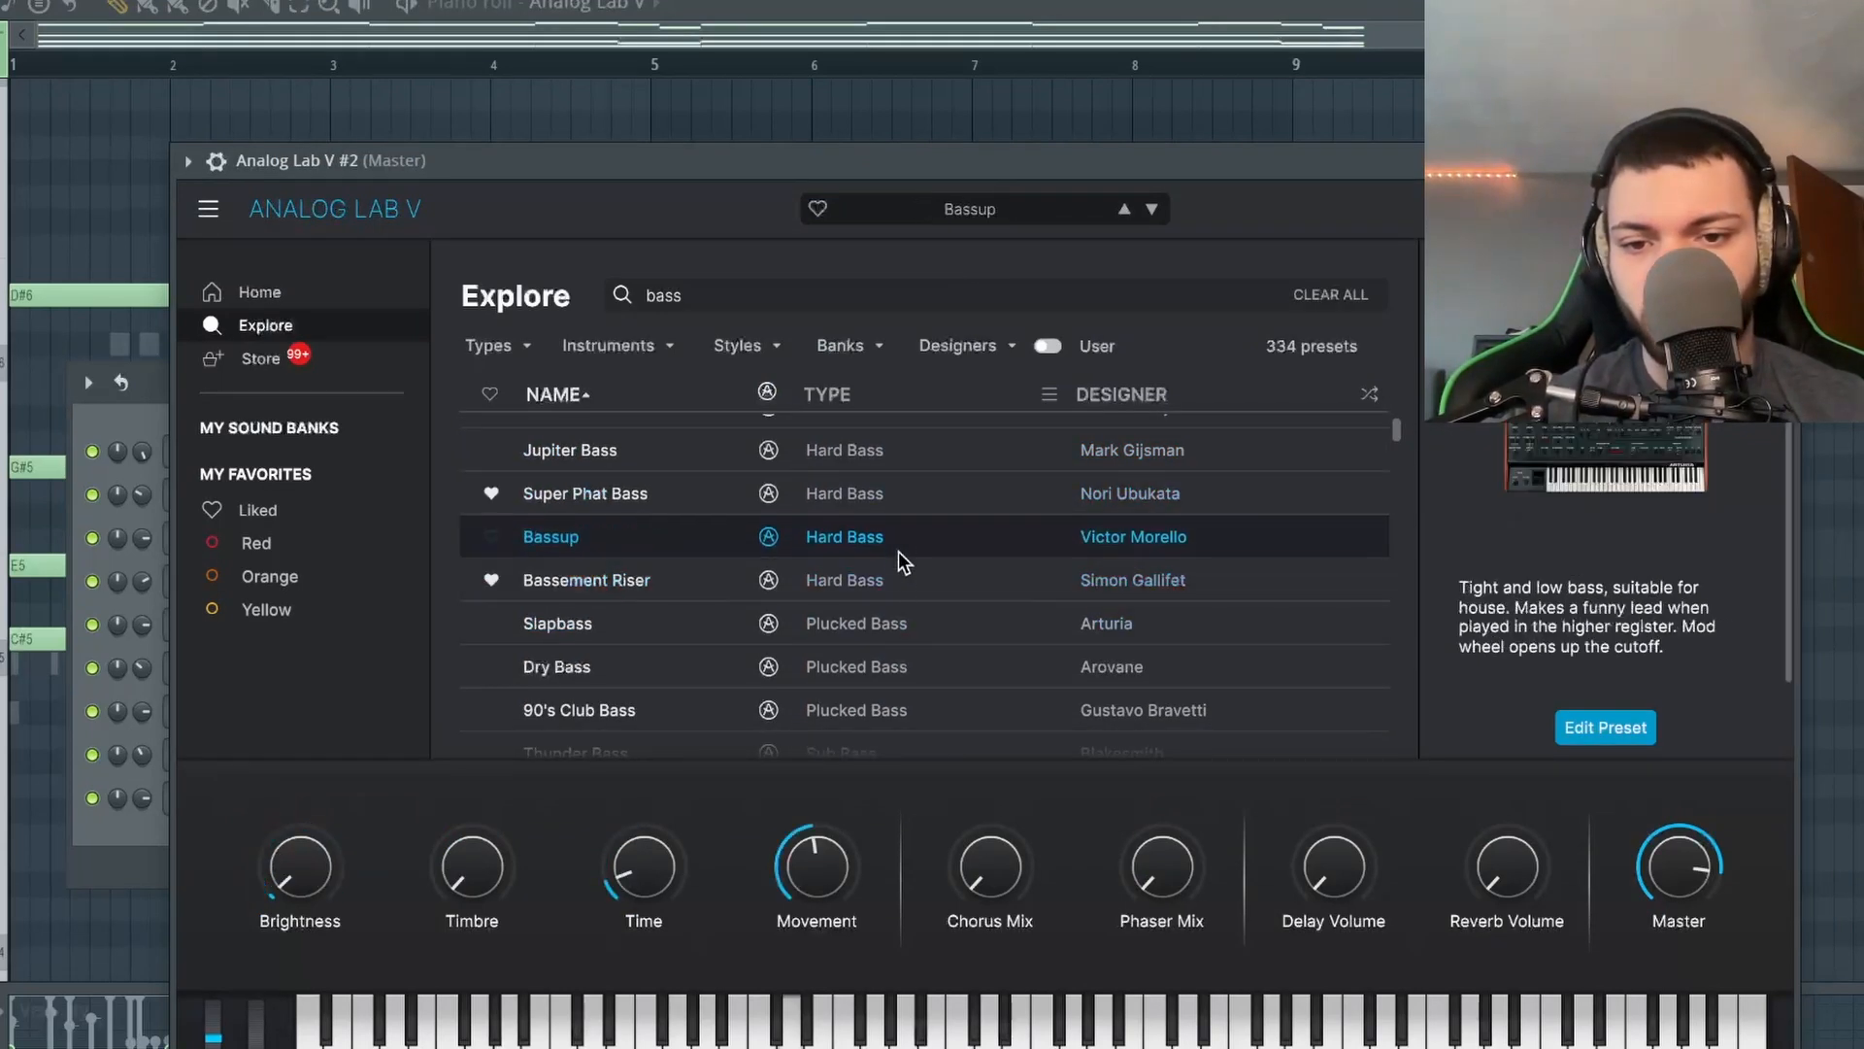
scroll(899, 573, down, 3)
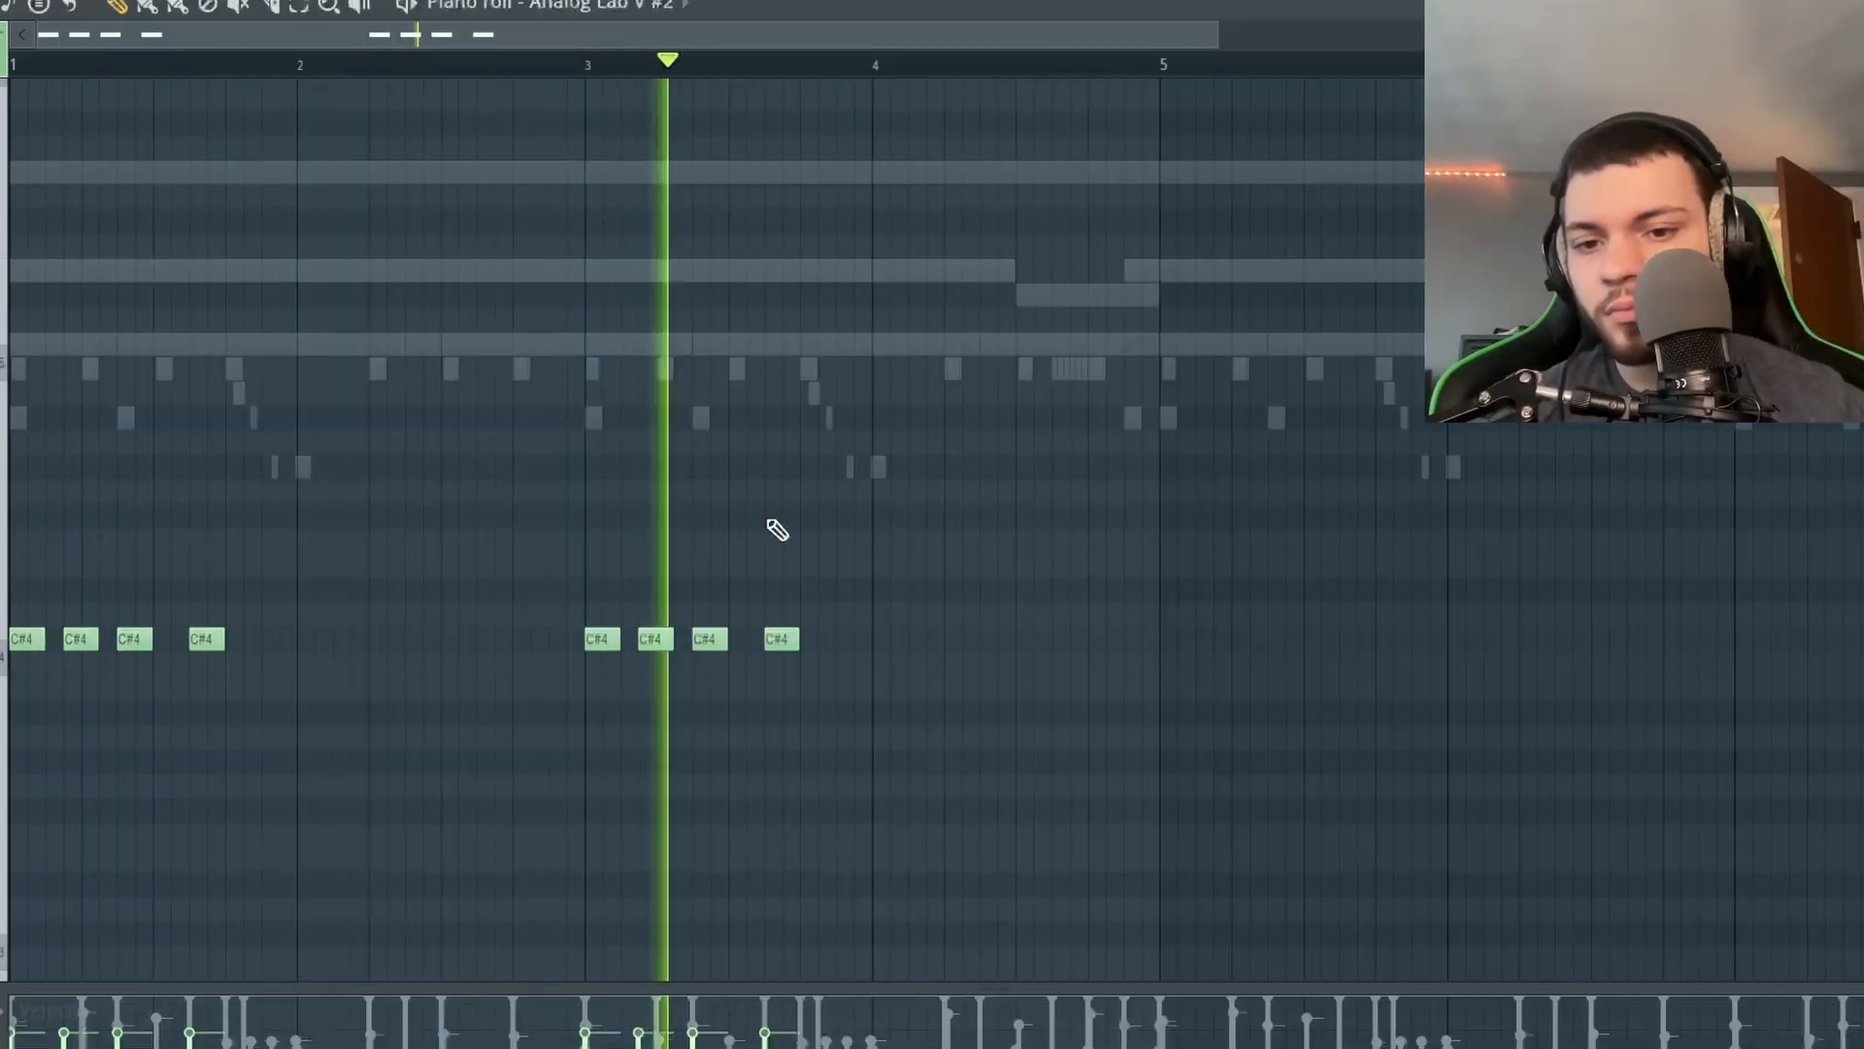
Add a C#4 near the end of bars 3 and 1 of the bass pattern and duplicate the pattern from bar 5.
click(831, 638)
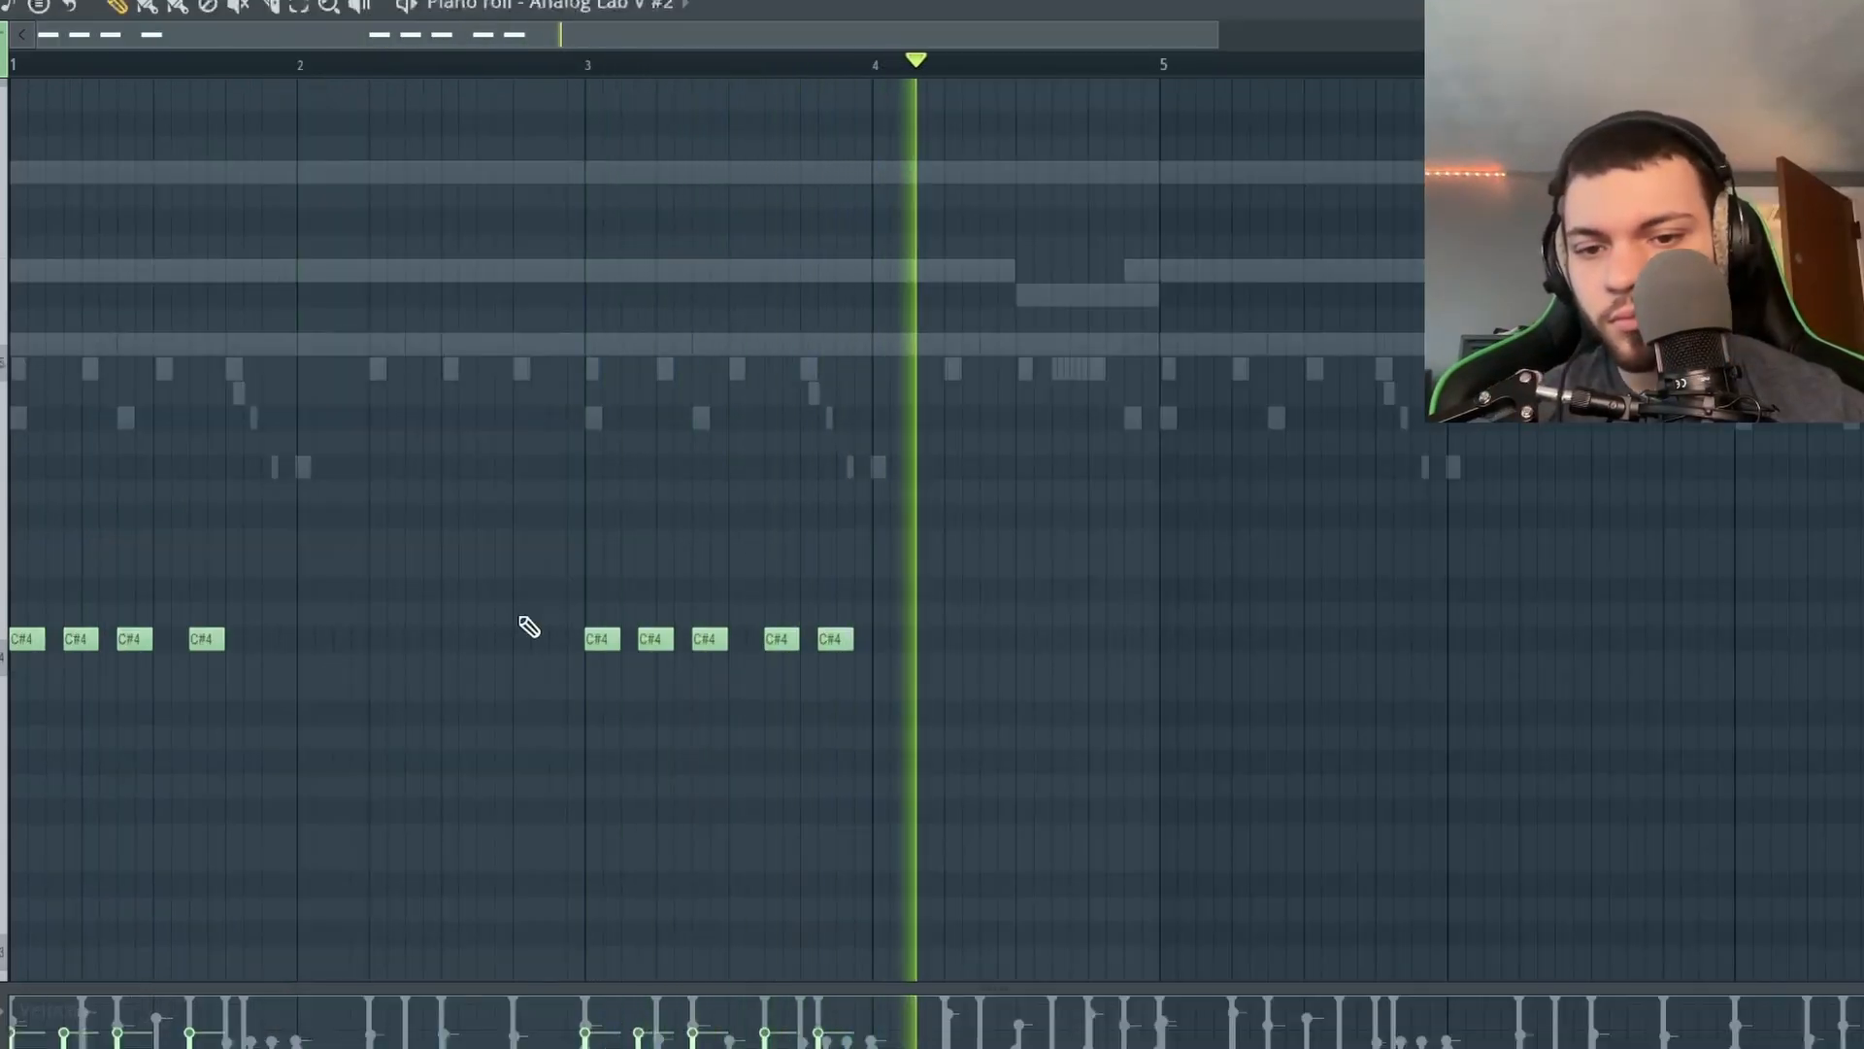
click(249, 638)
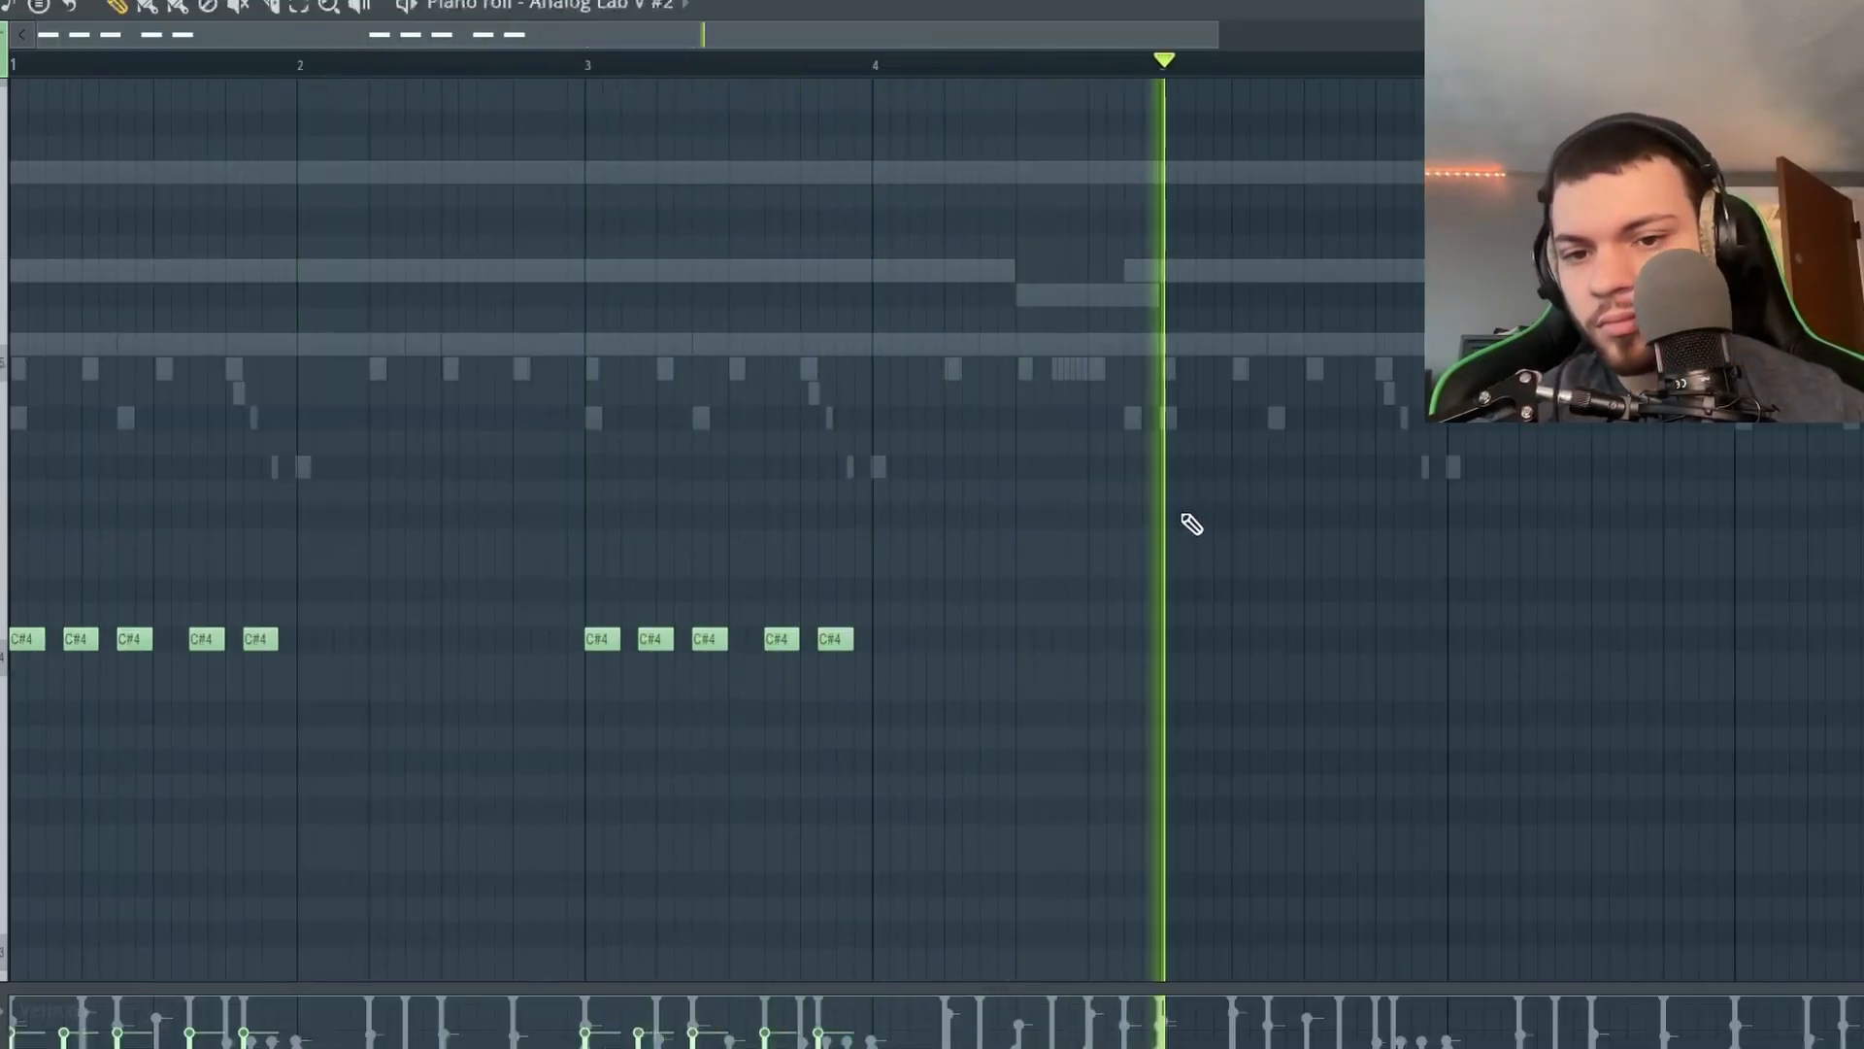
drag(1182, 508, 466, 578)
scroll(251, 573, up, 2)
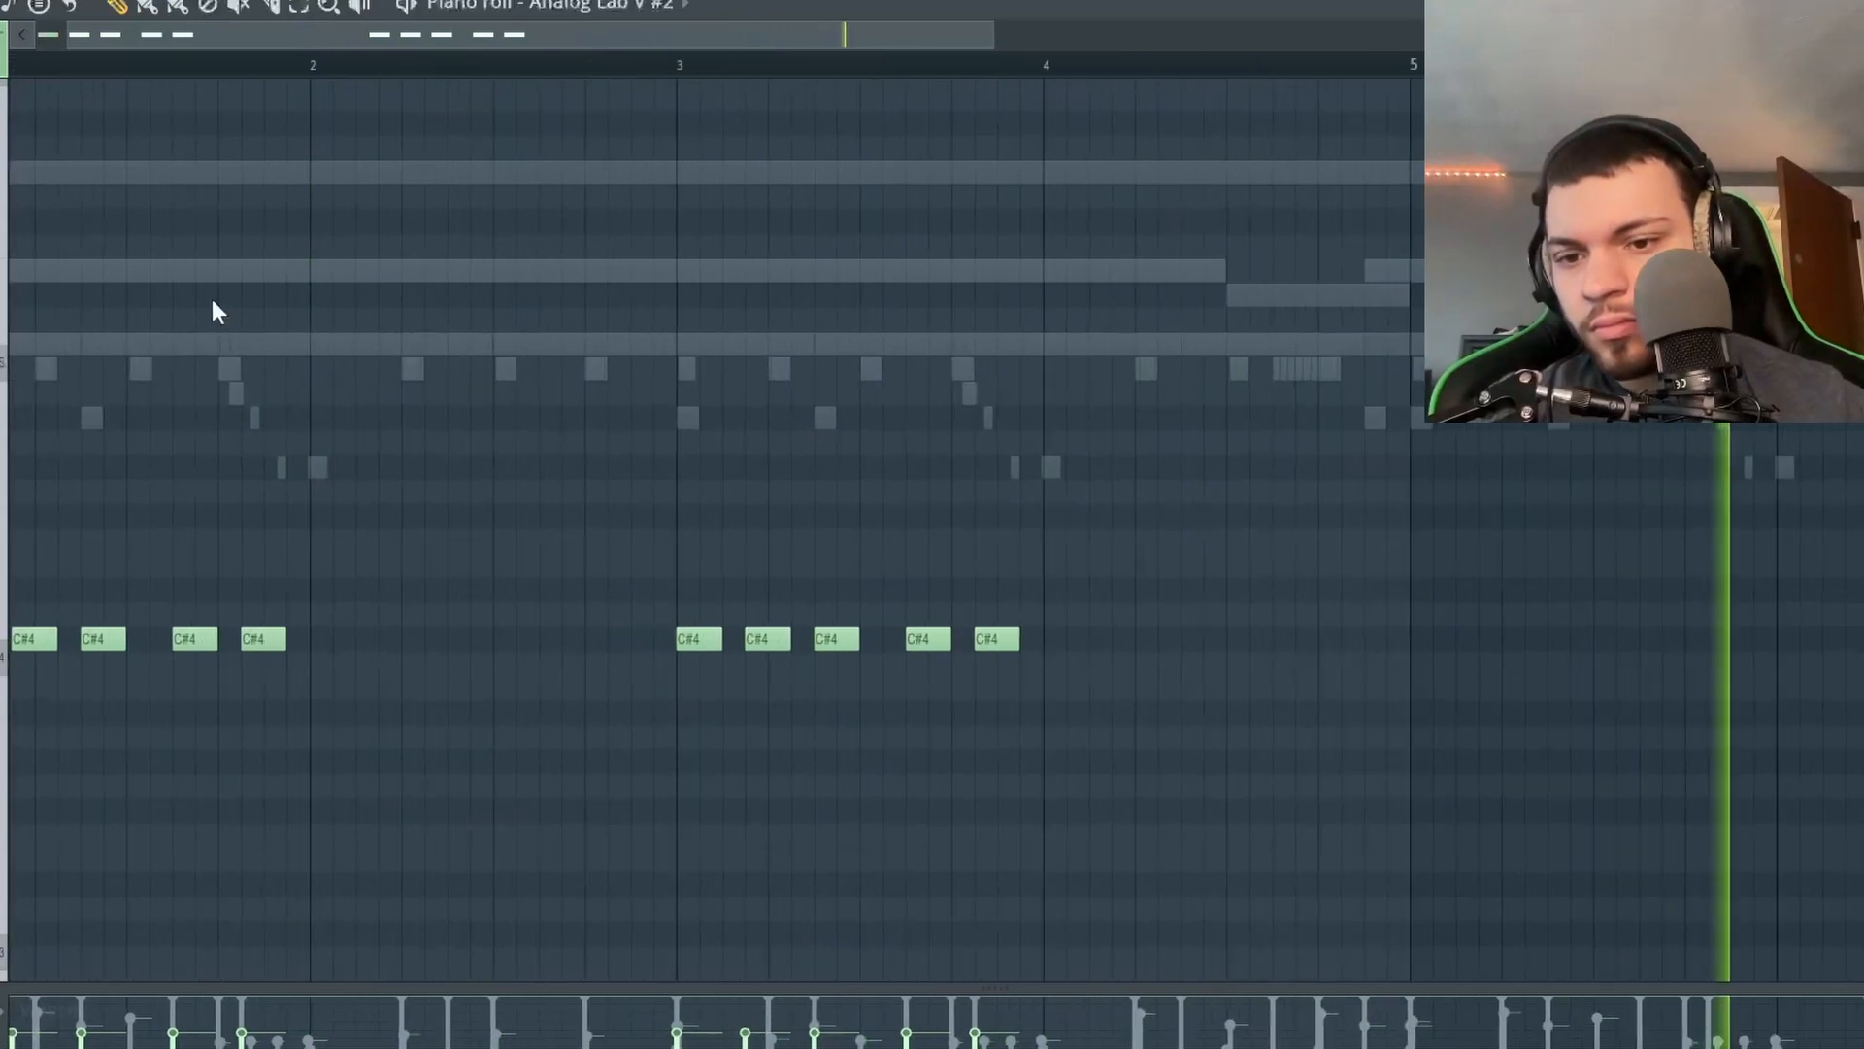
scroll(208, 291, up, 4)
scroll(353, 457, down, 6)
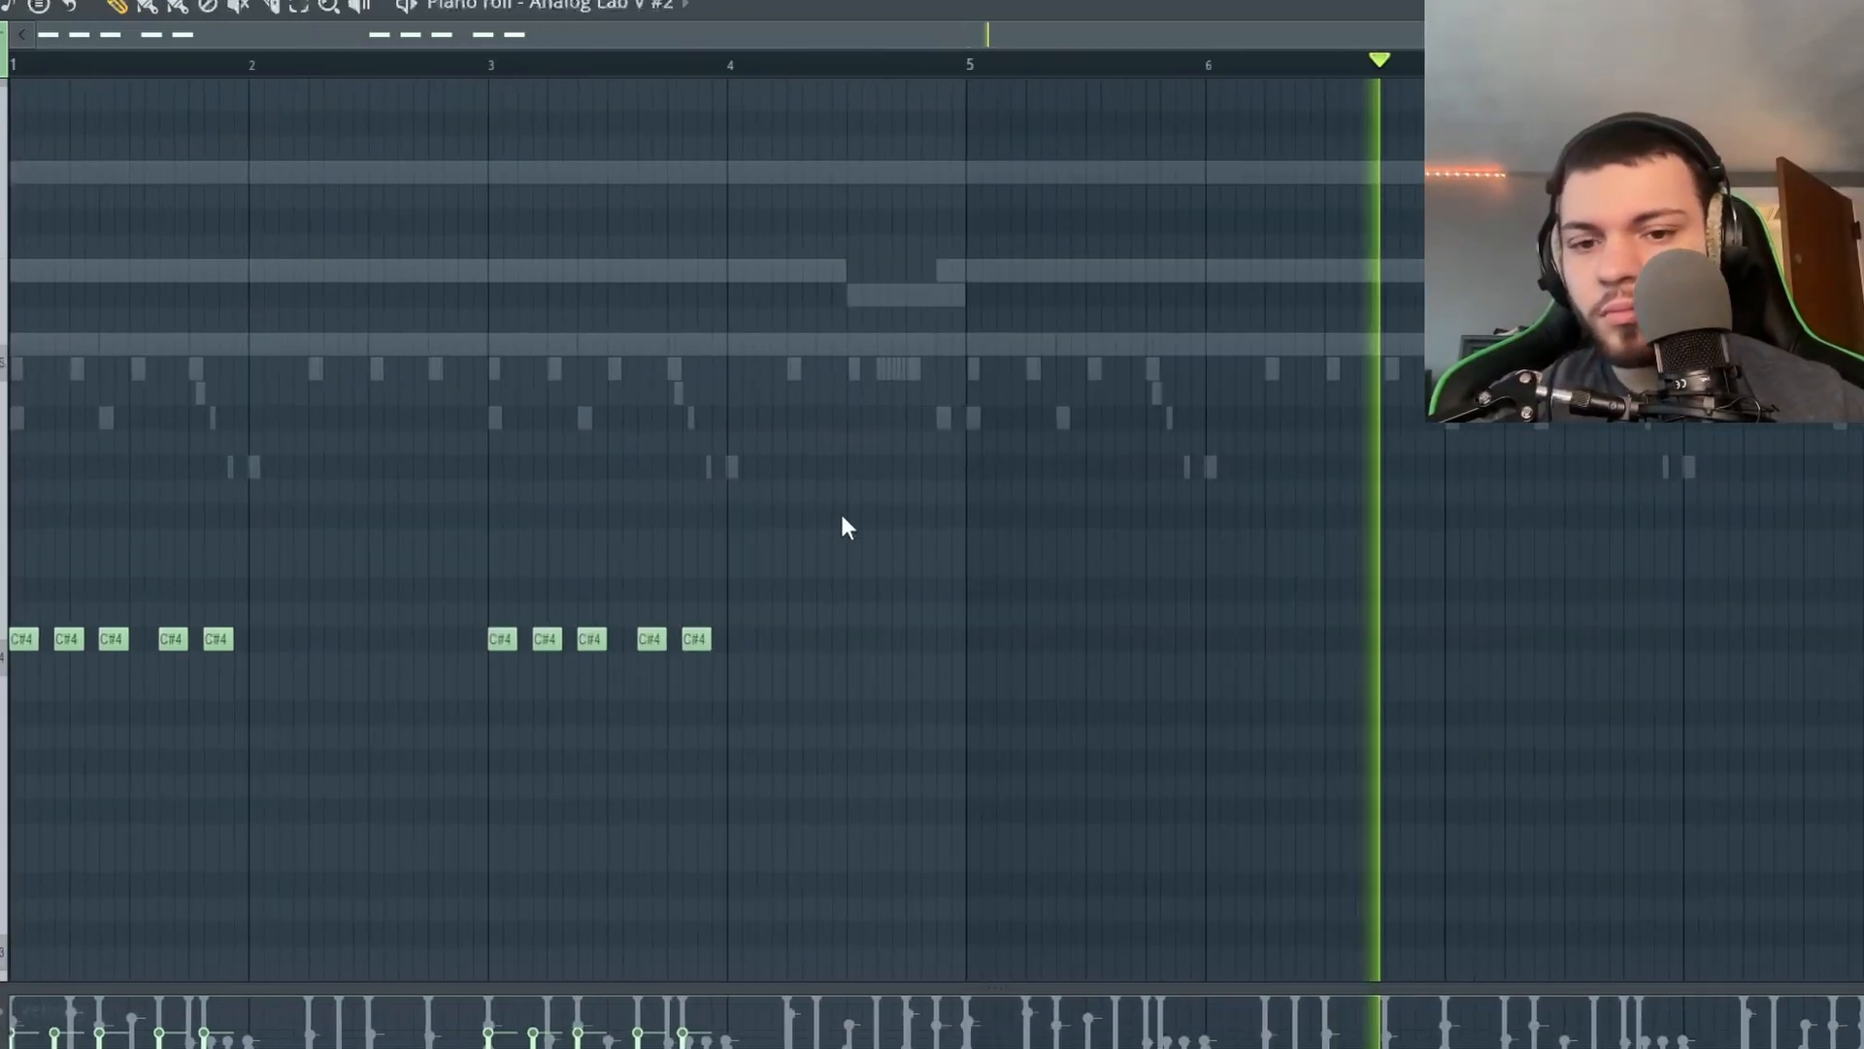
key(ctrl+a)
key(ctrl+b)
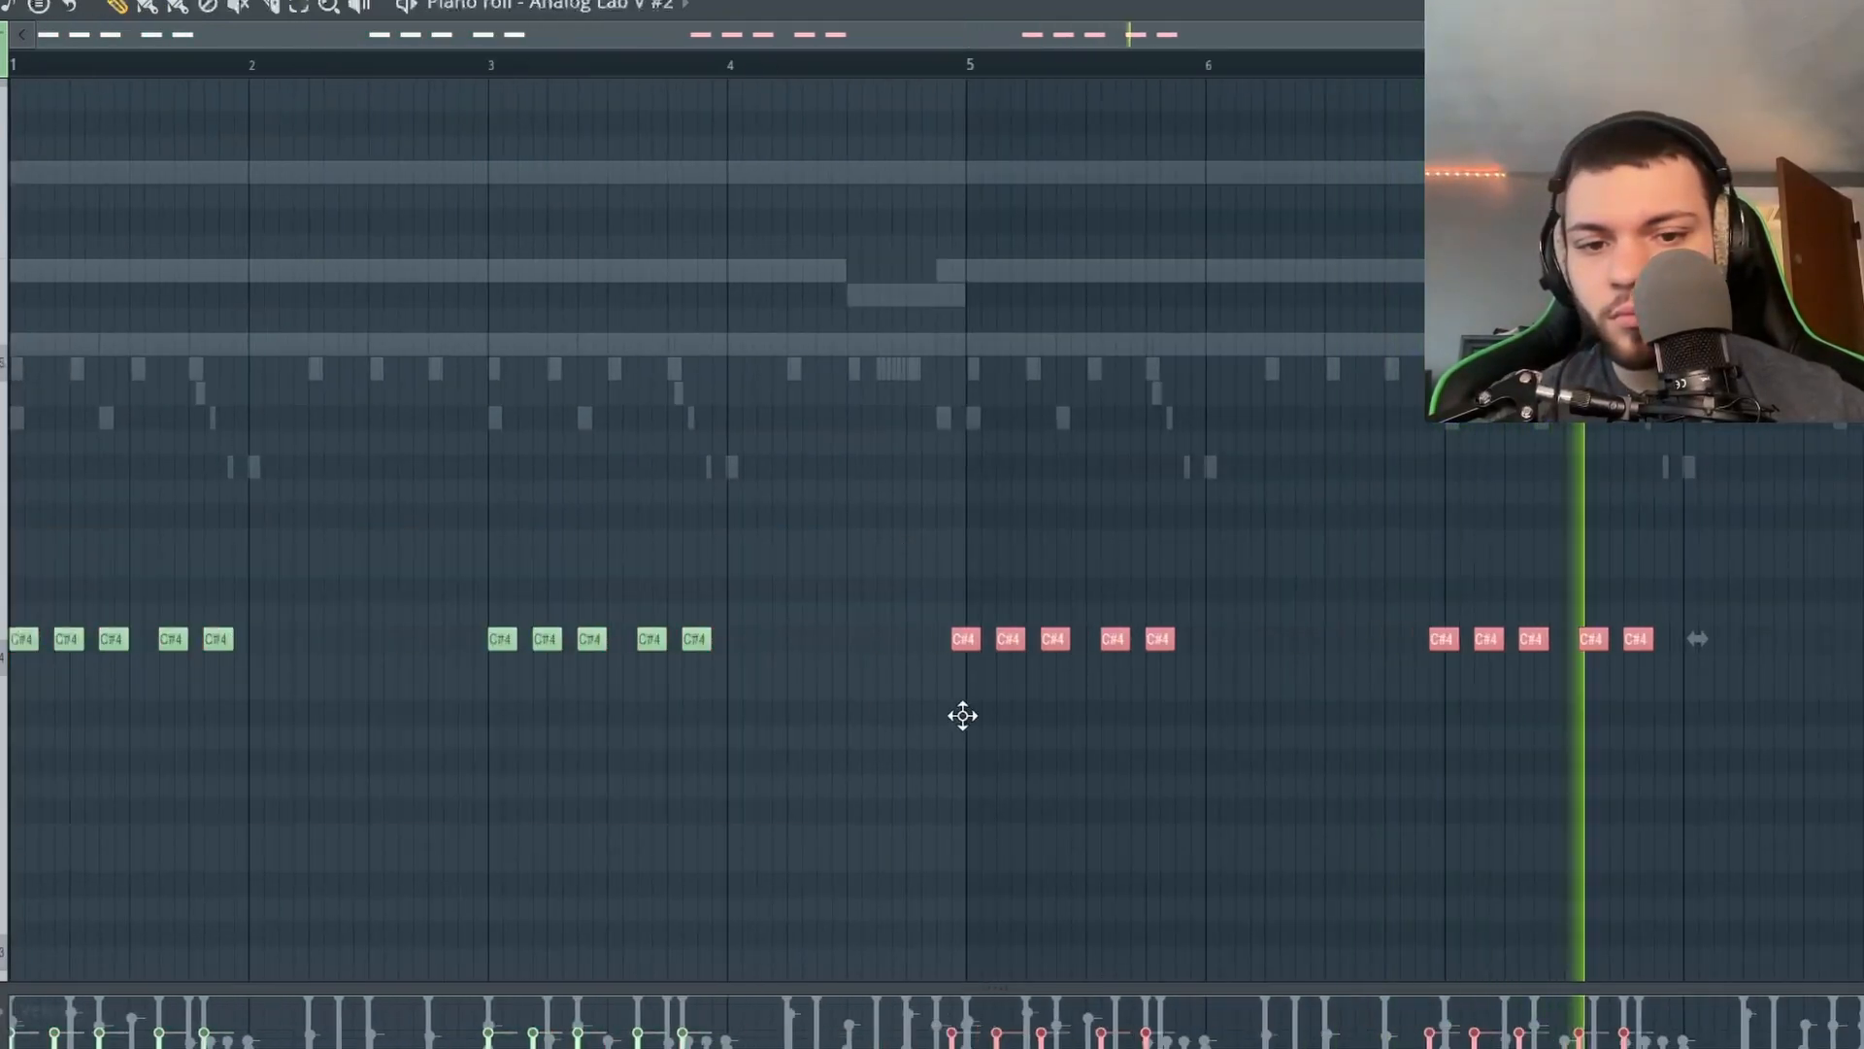
key(ctrl+d)
Silence the drum and 808 channels, keeping Analog Lab V and Analog Lab V #2 on, and toggle the two audio loop channels.
key(F6)
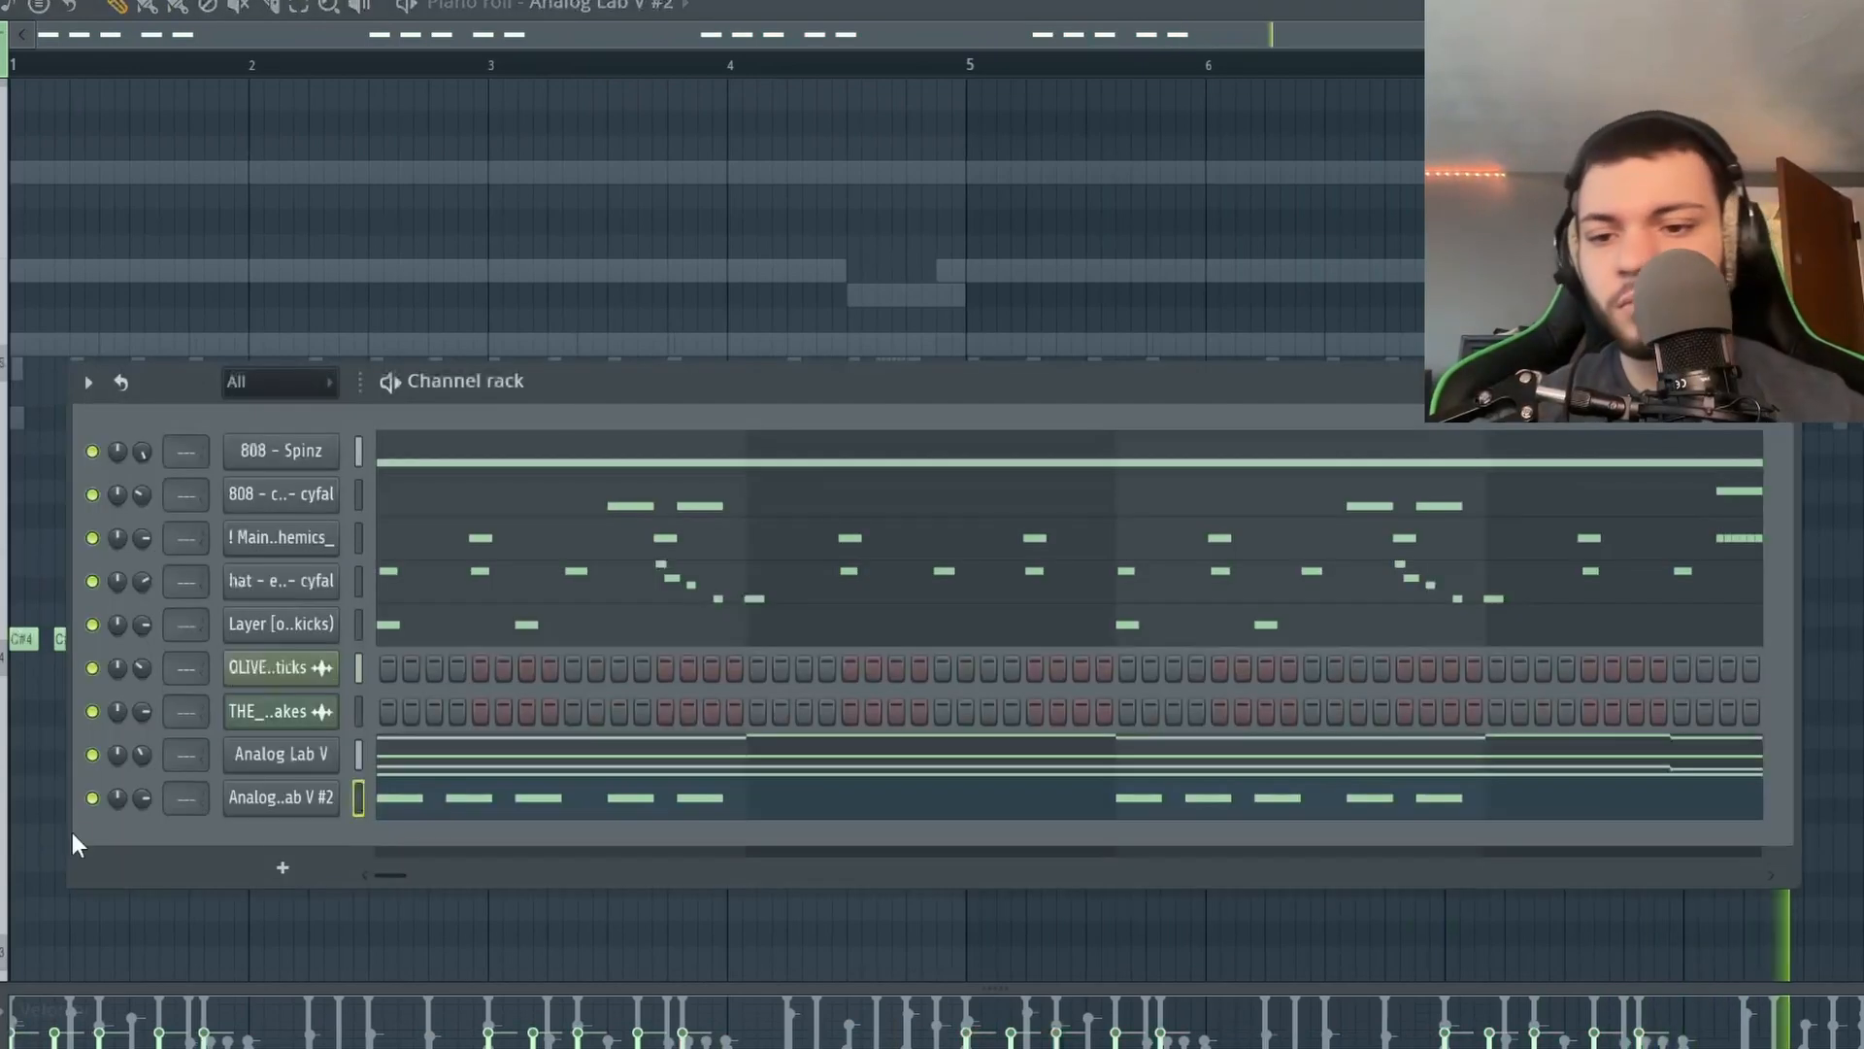
right_click(92, 754)
click(92, 798)
click(93, 668)
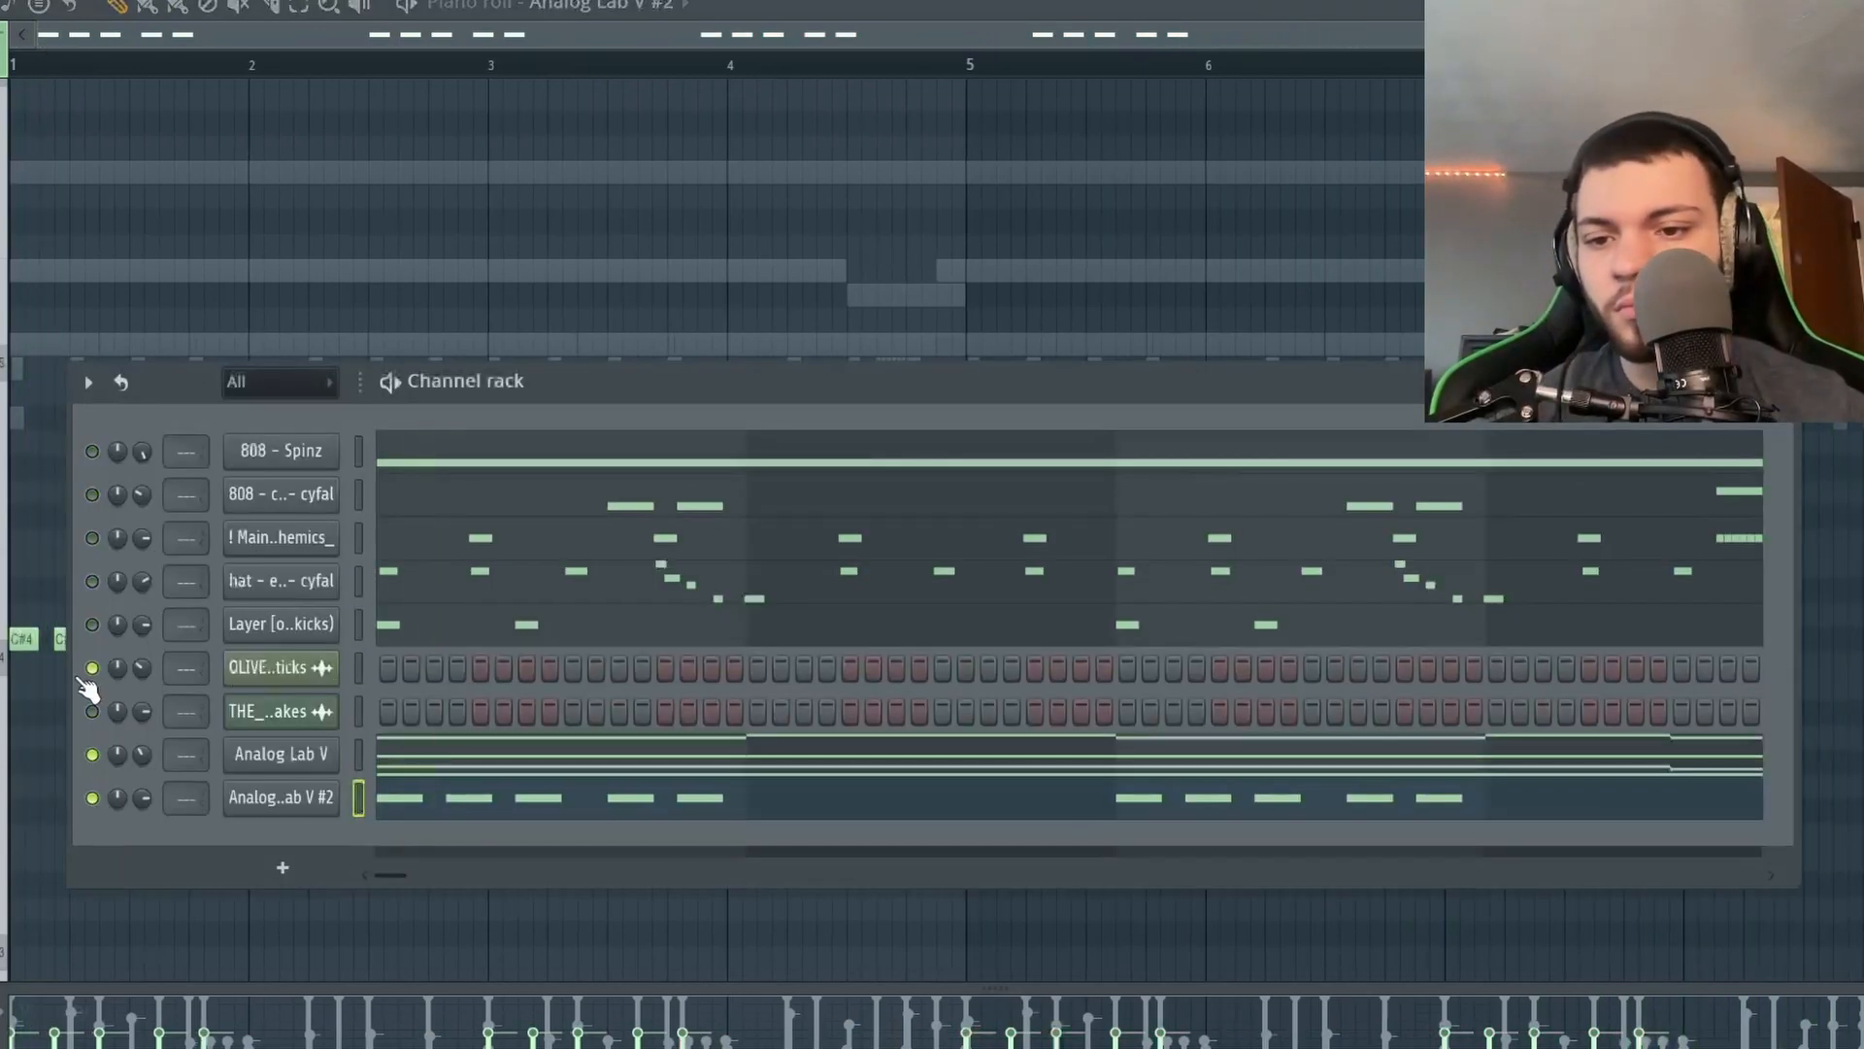
click(92, 711)
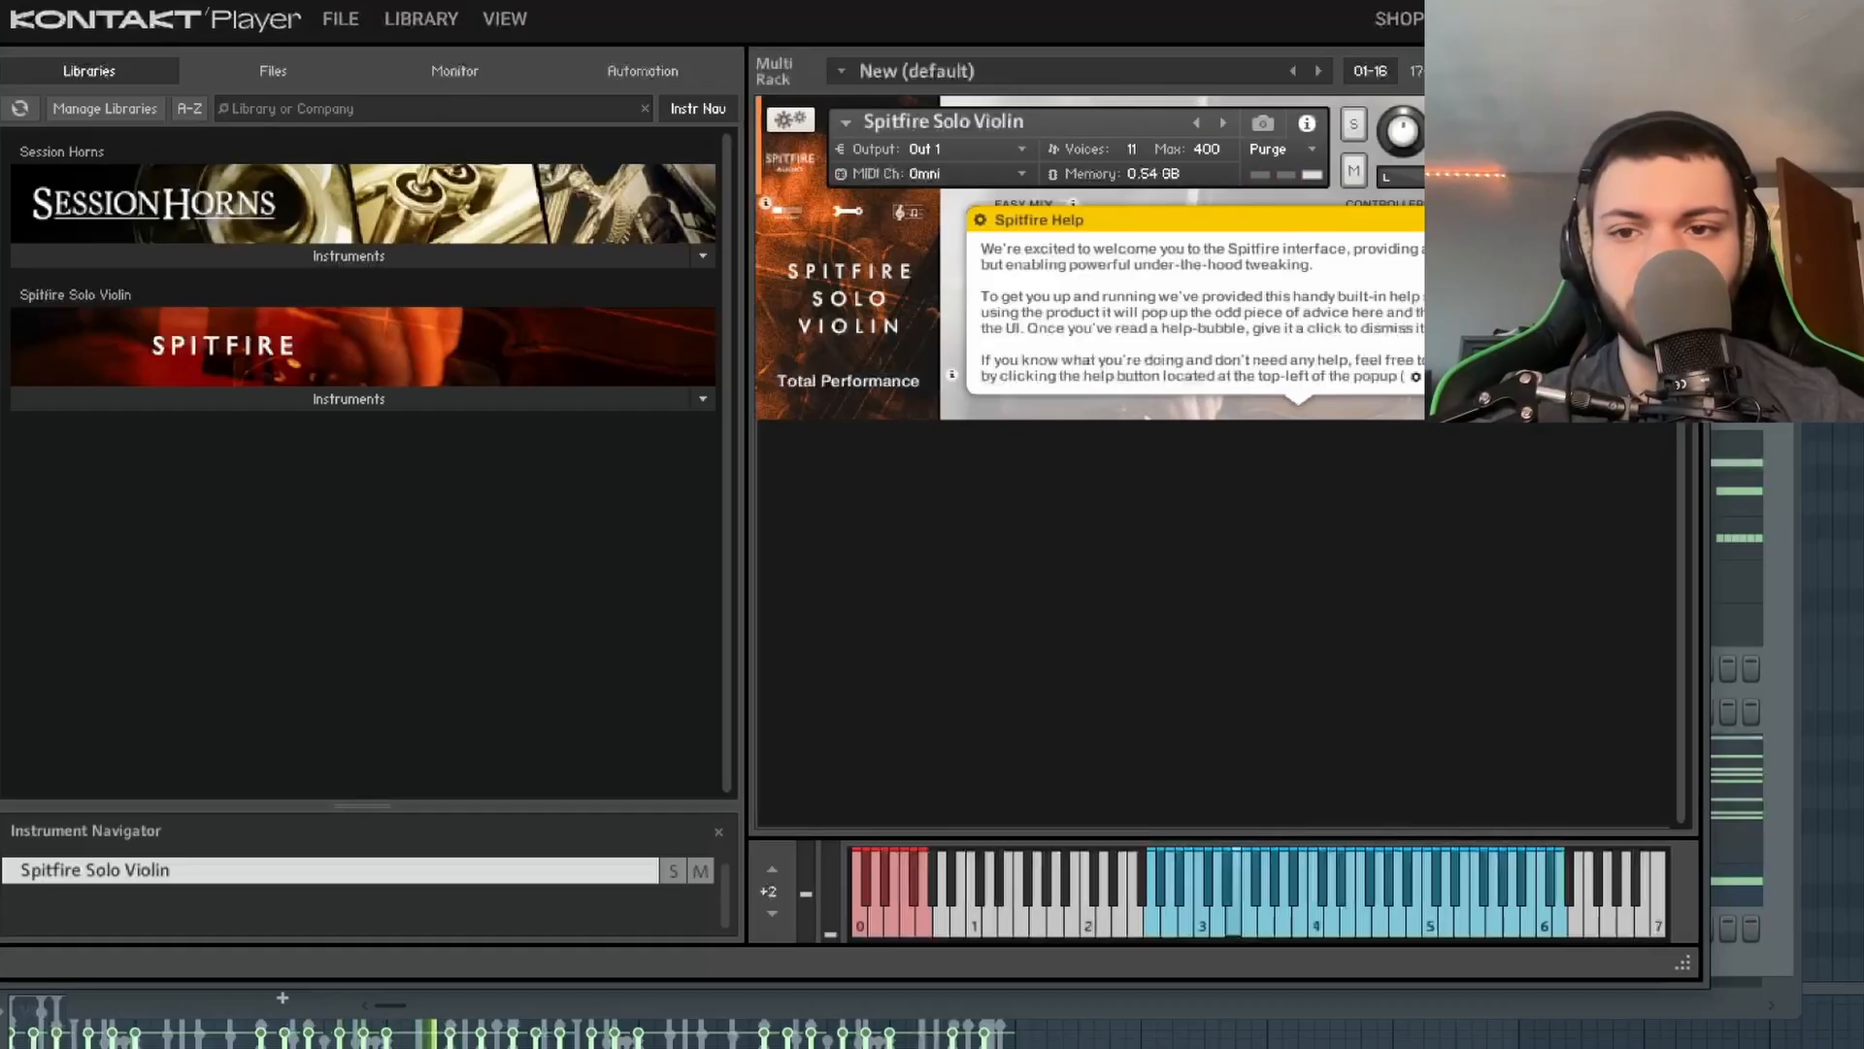
Open the Kontakt 8 channel's piano roll and set a one-bar C#6 note at bar 1.
key(Escape)
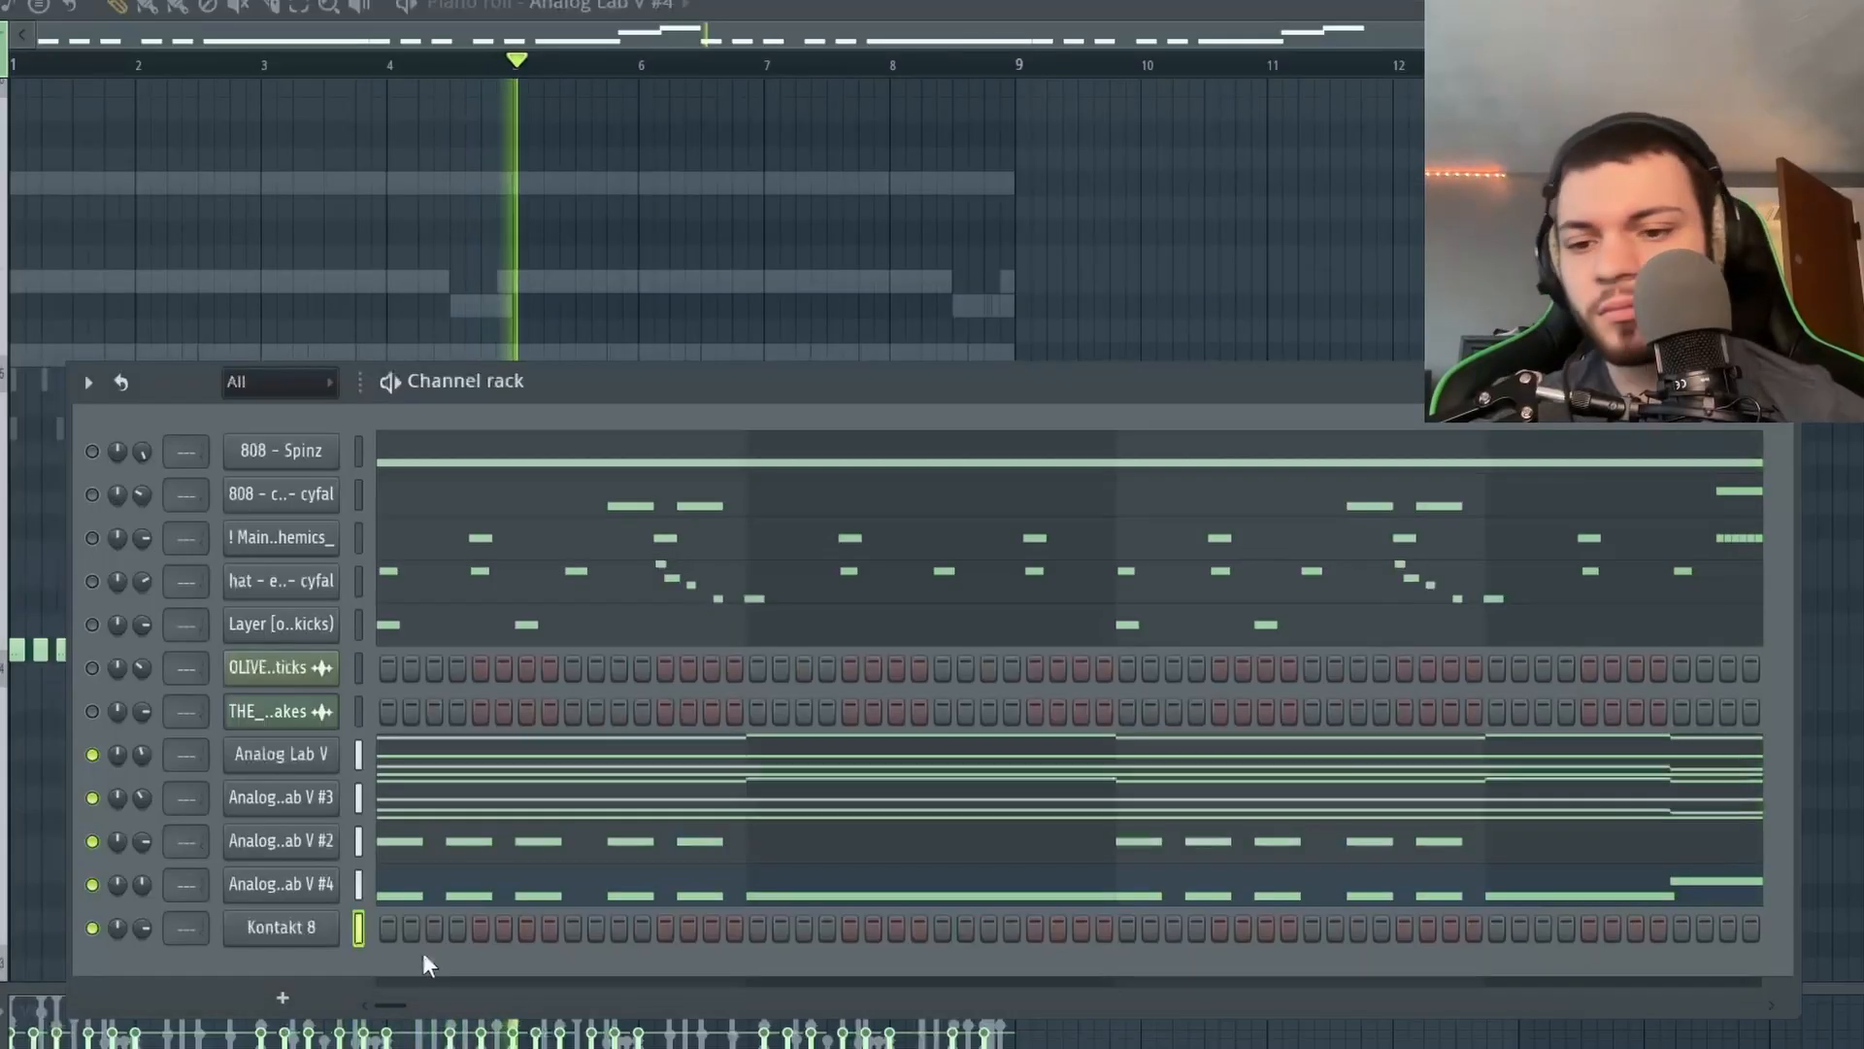
right_click(298, 938)
click(389, 725)
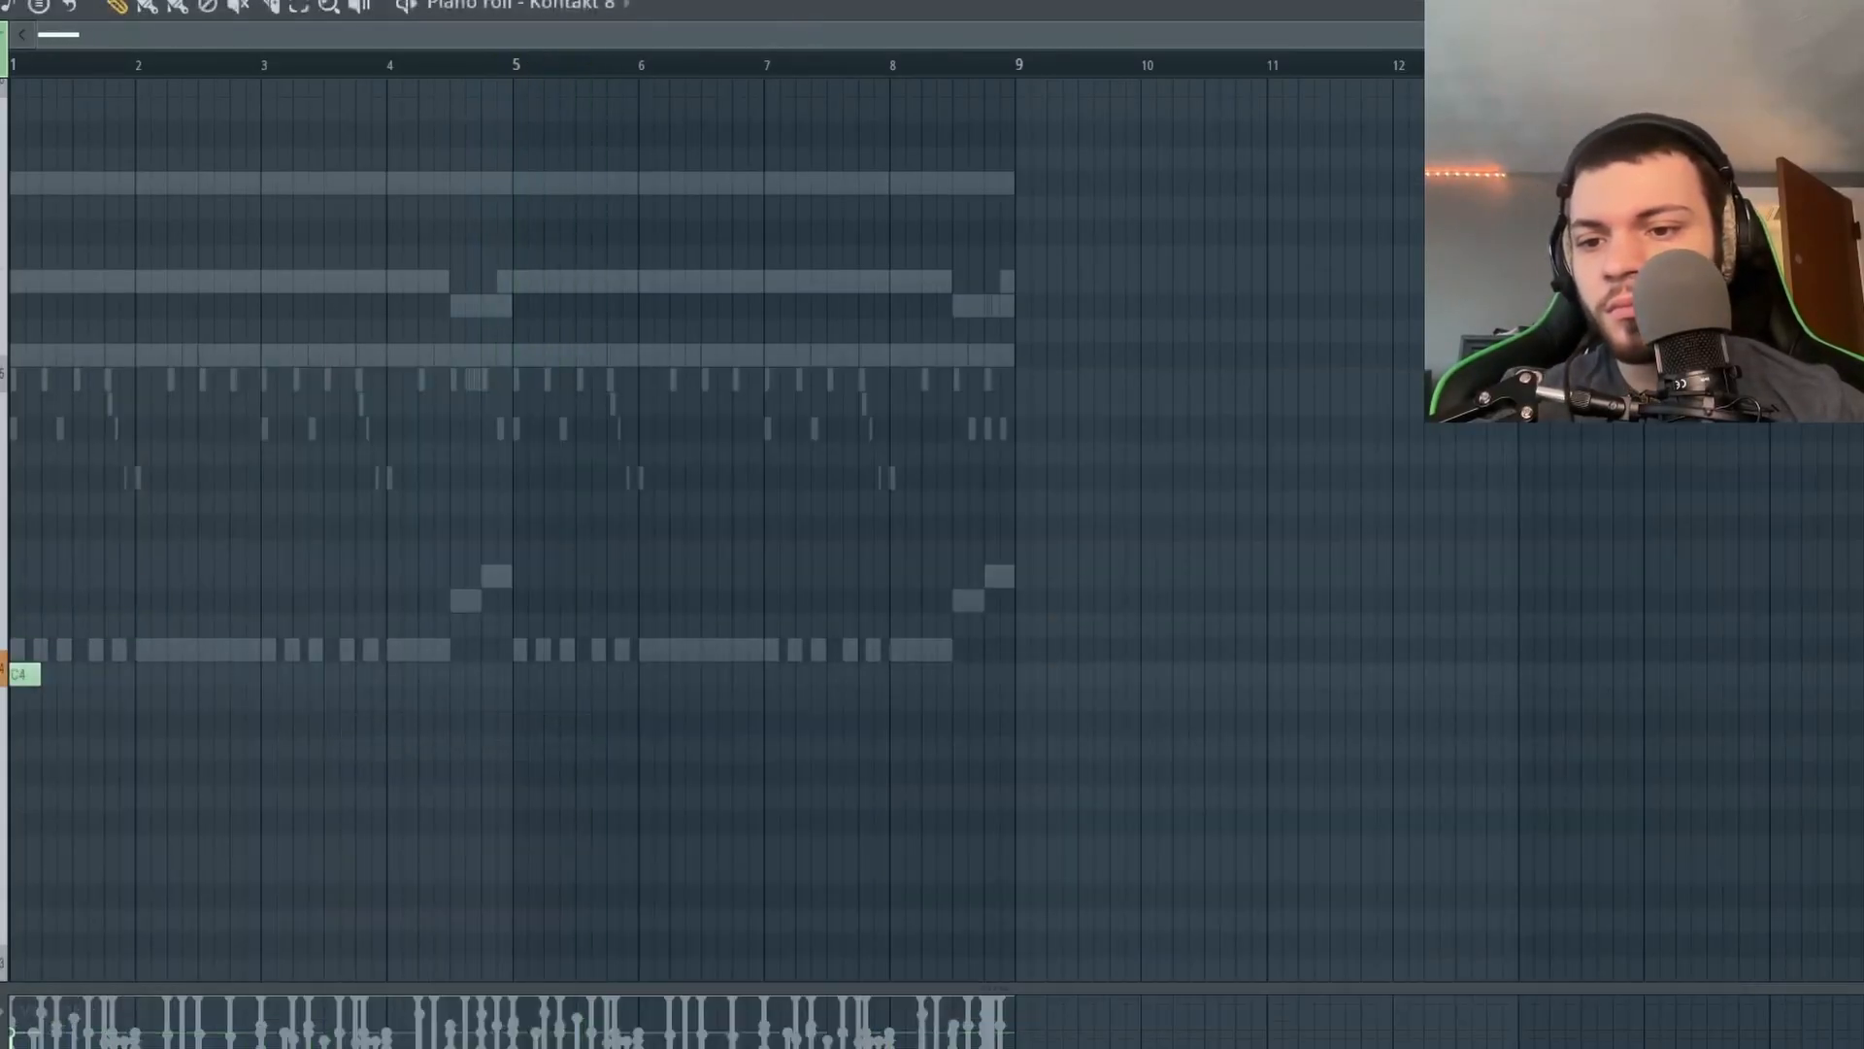
scroll(216, 624, up, 4)
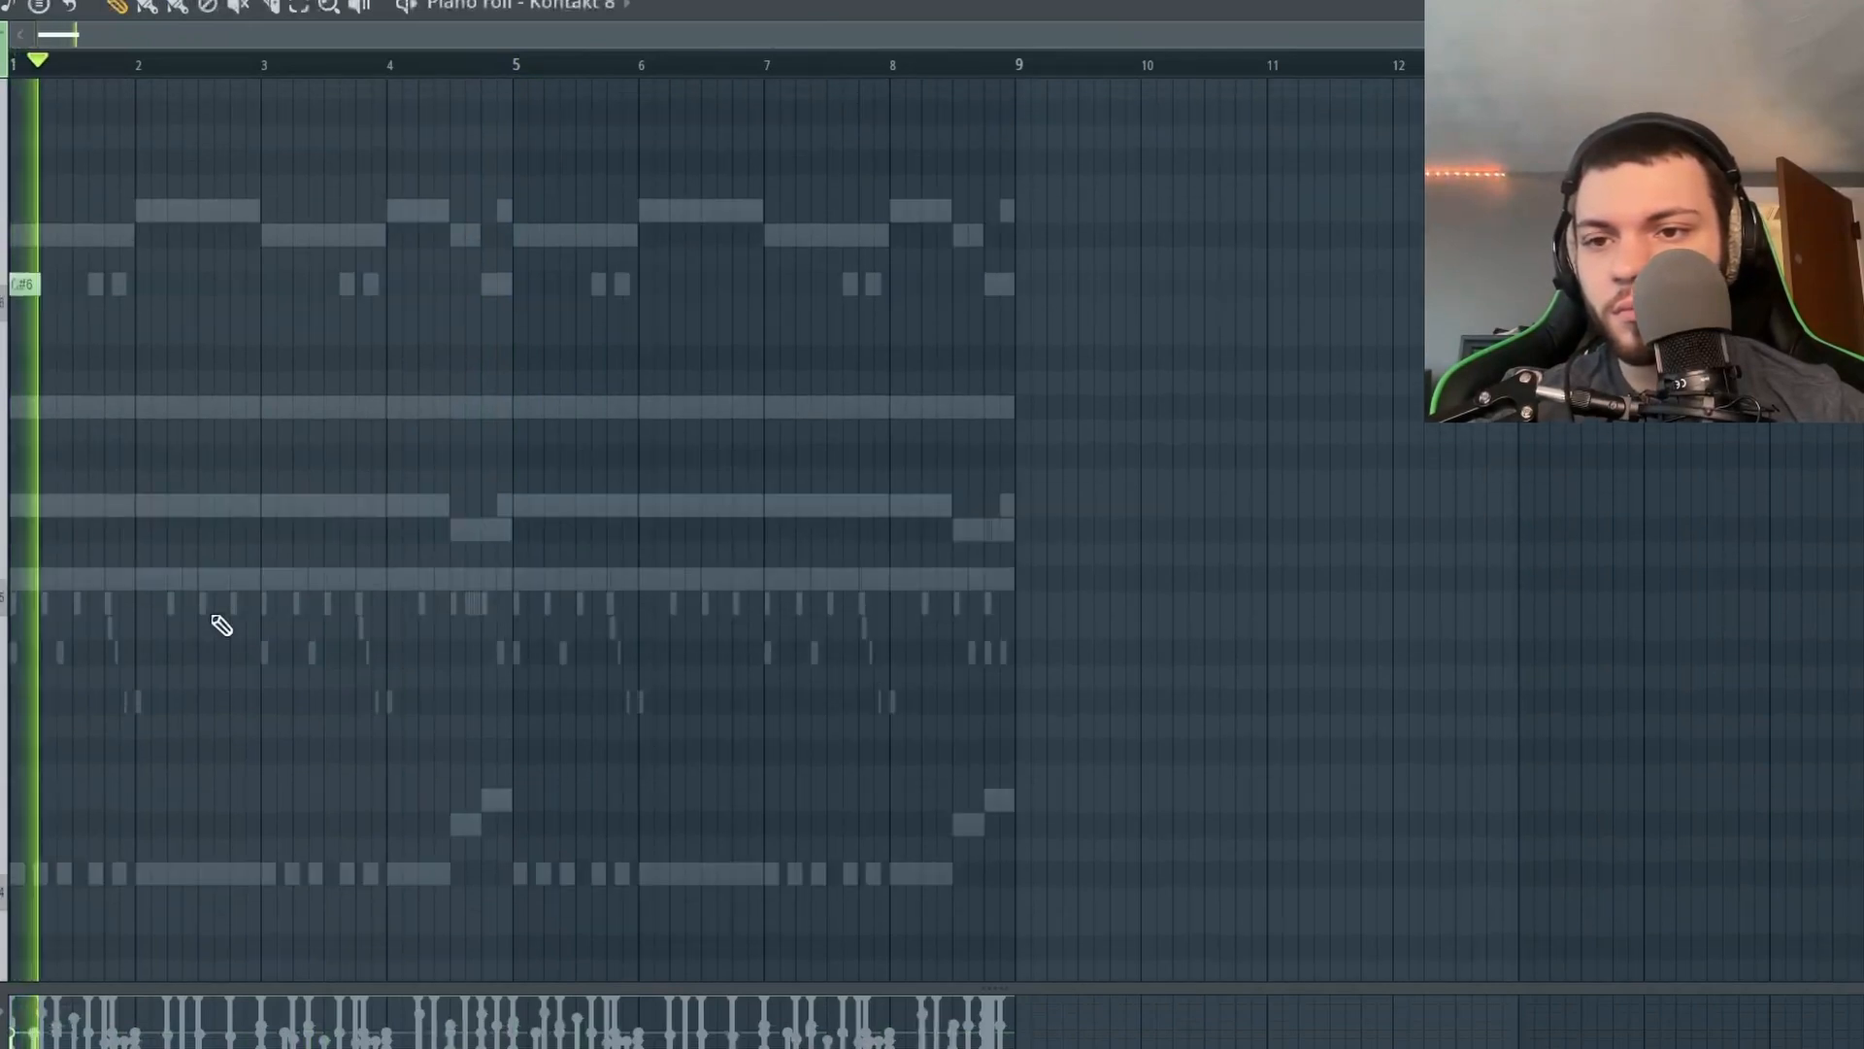
ctrl+scroll(21, 331, up, 2)
drag(280, 340, 200, 382)
Add G#5 at bar 2, A5 halfway through bar 2 and C#6 at bar 3, shortening the A5.
click(196, 446)
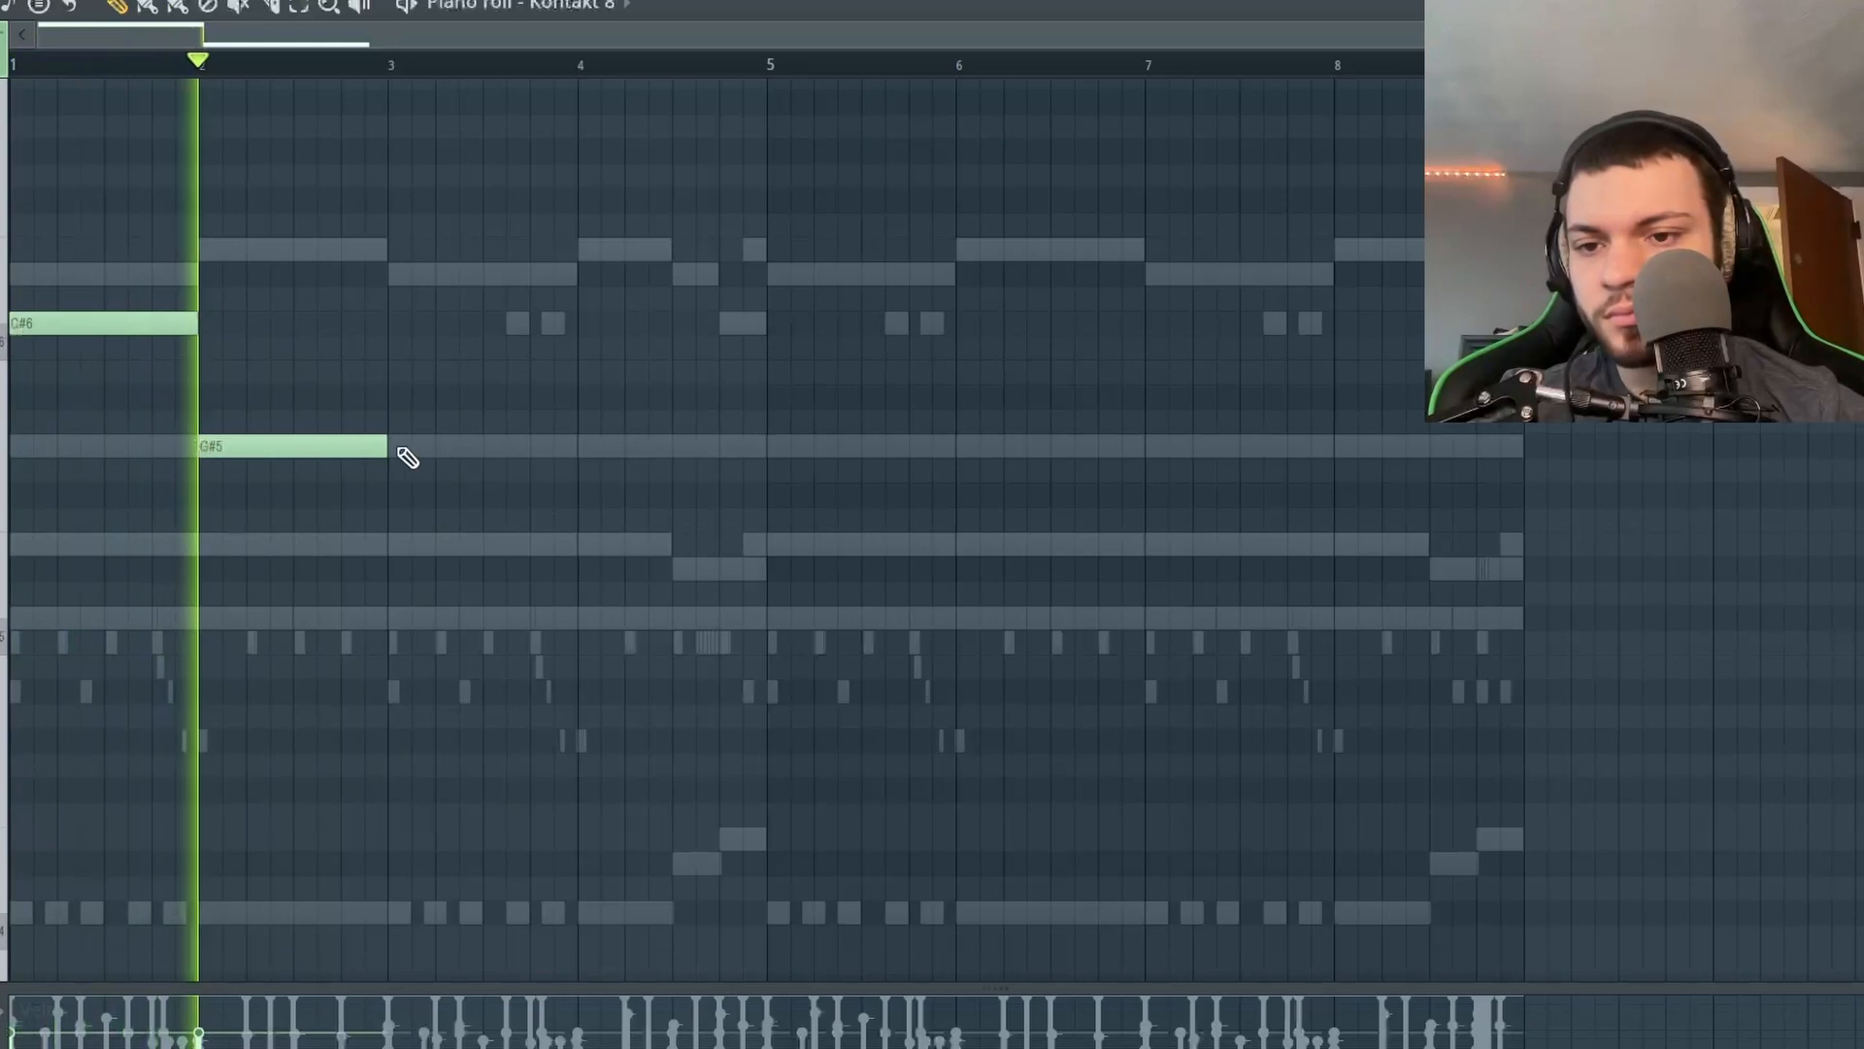
click(297, 421)
click(389, 323)
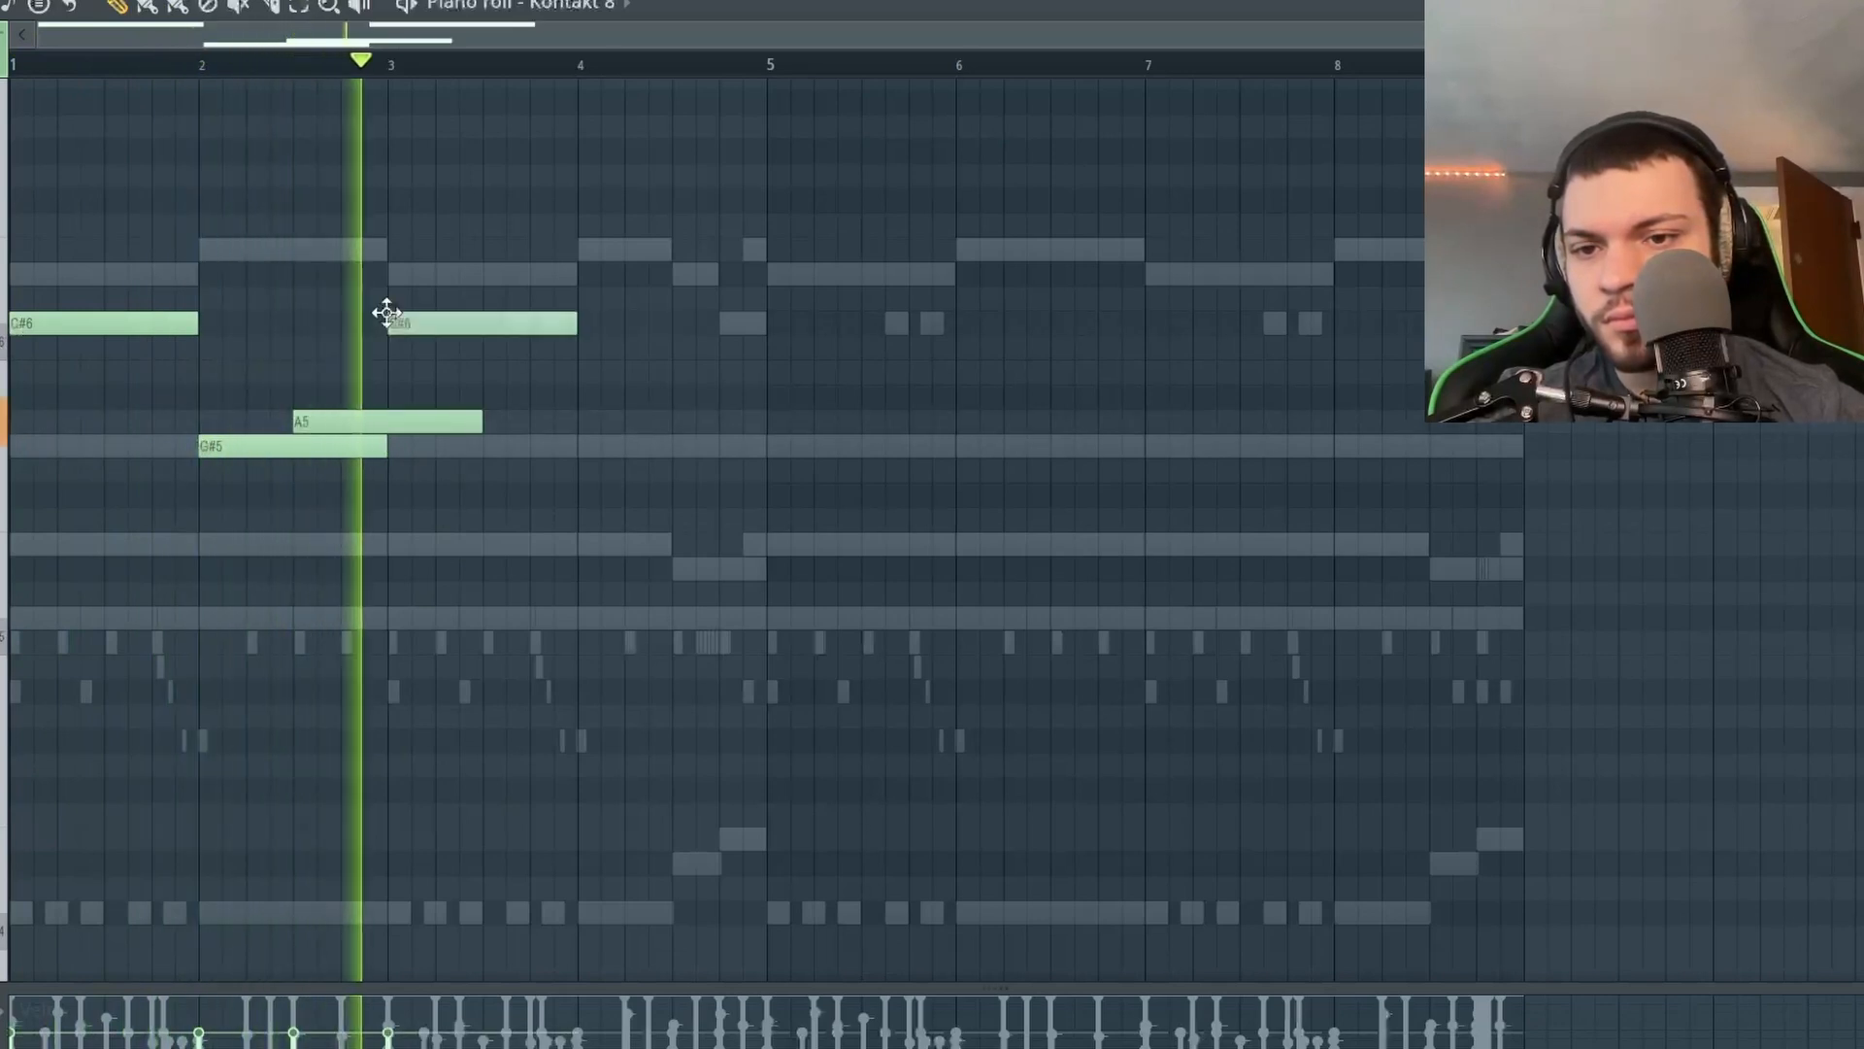
drag(485, 420, 407, 427)
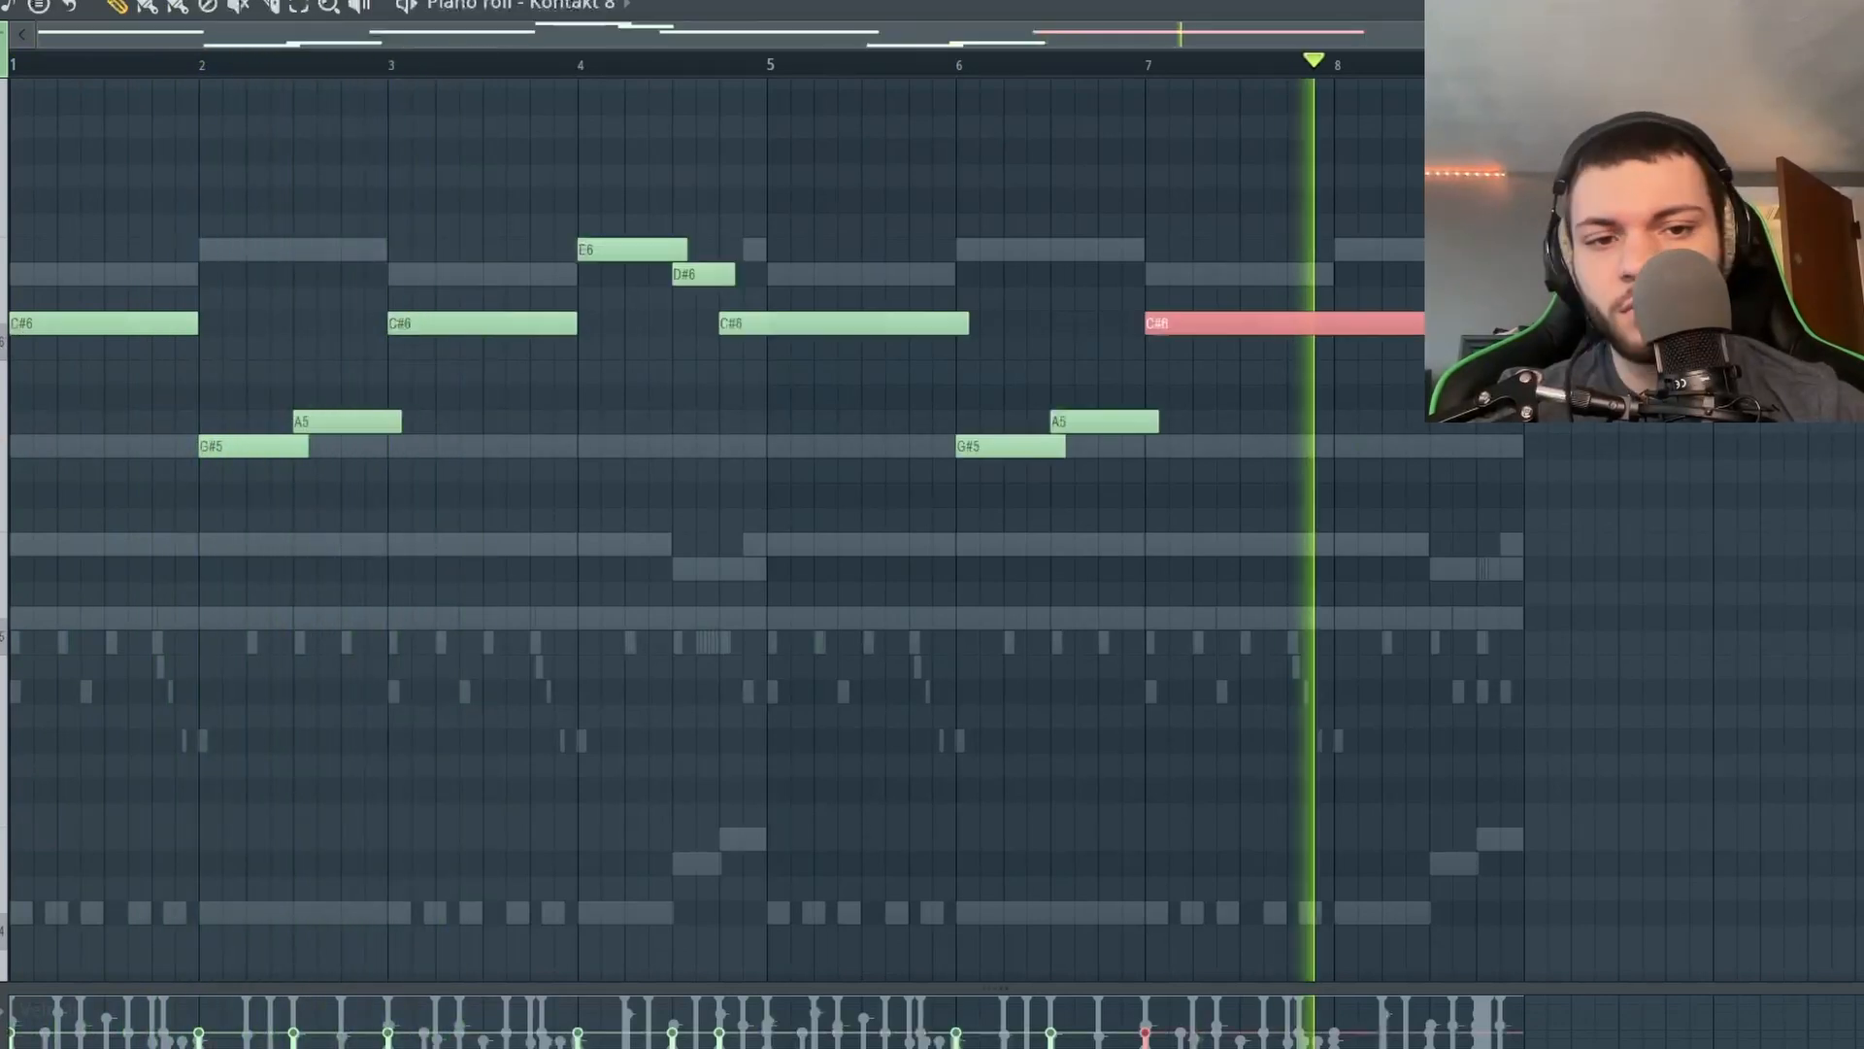
Shorten the melody's last C#6 so it ends halfway through bar 8.
scroll(1515, 324, down, 1)
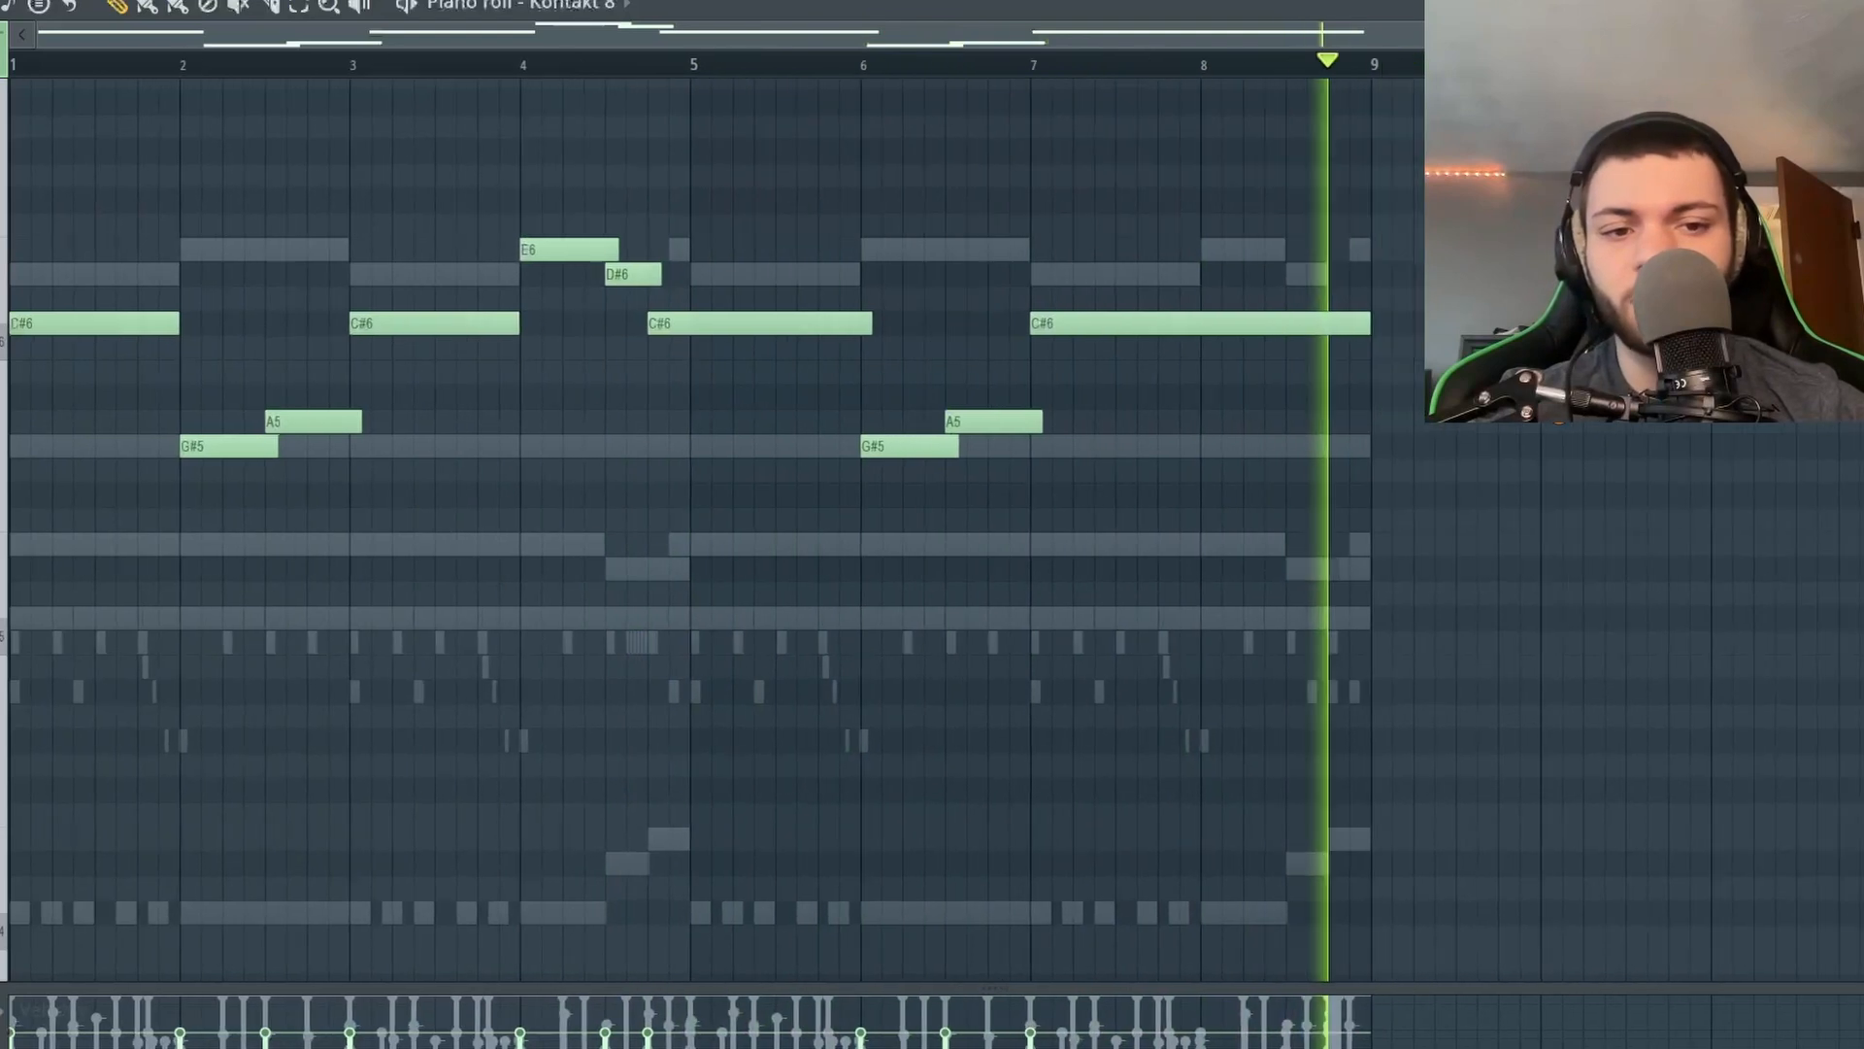
drag(1366, 320, 1286, 325)
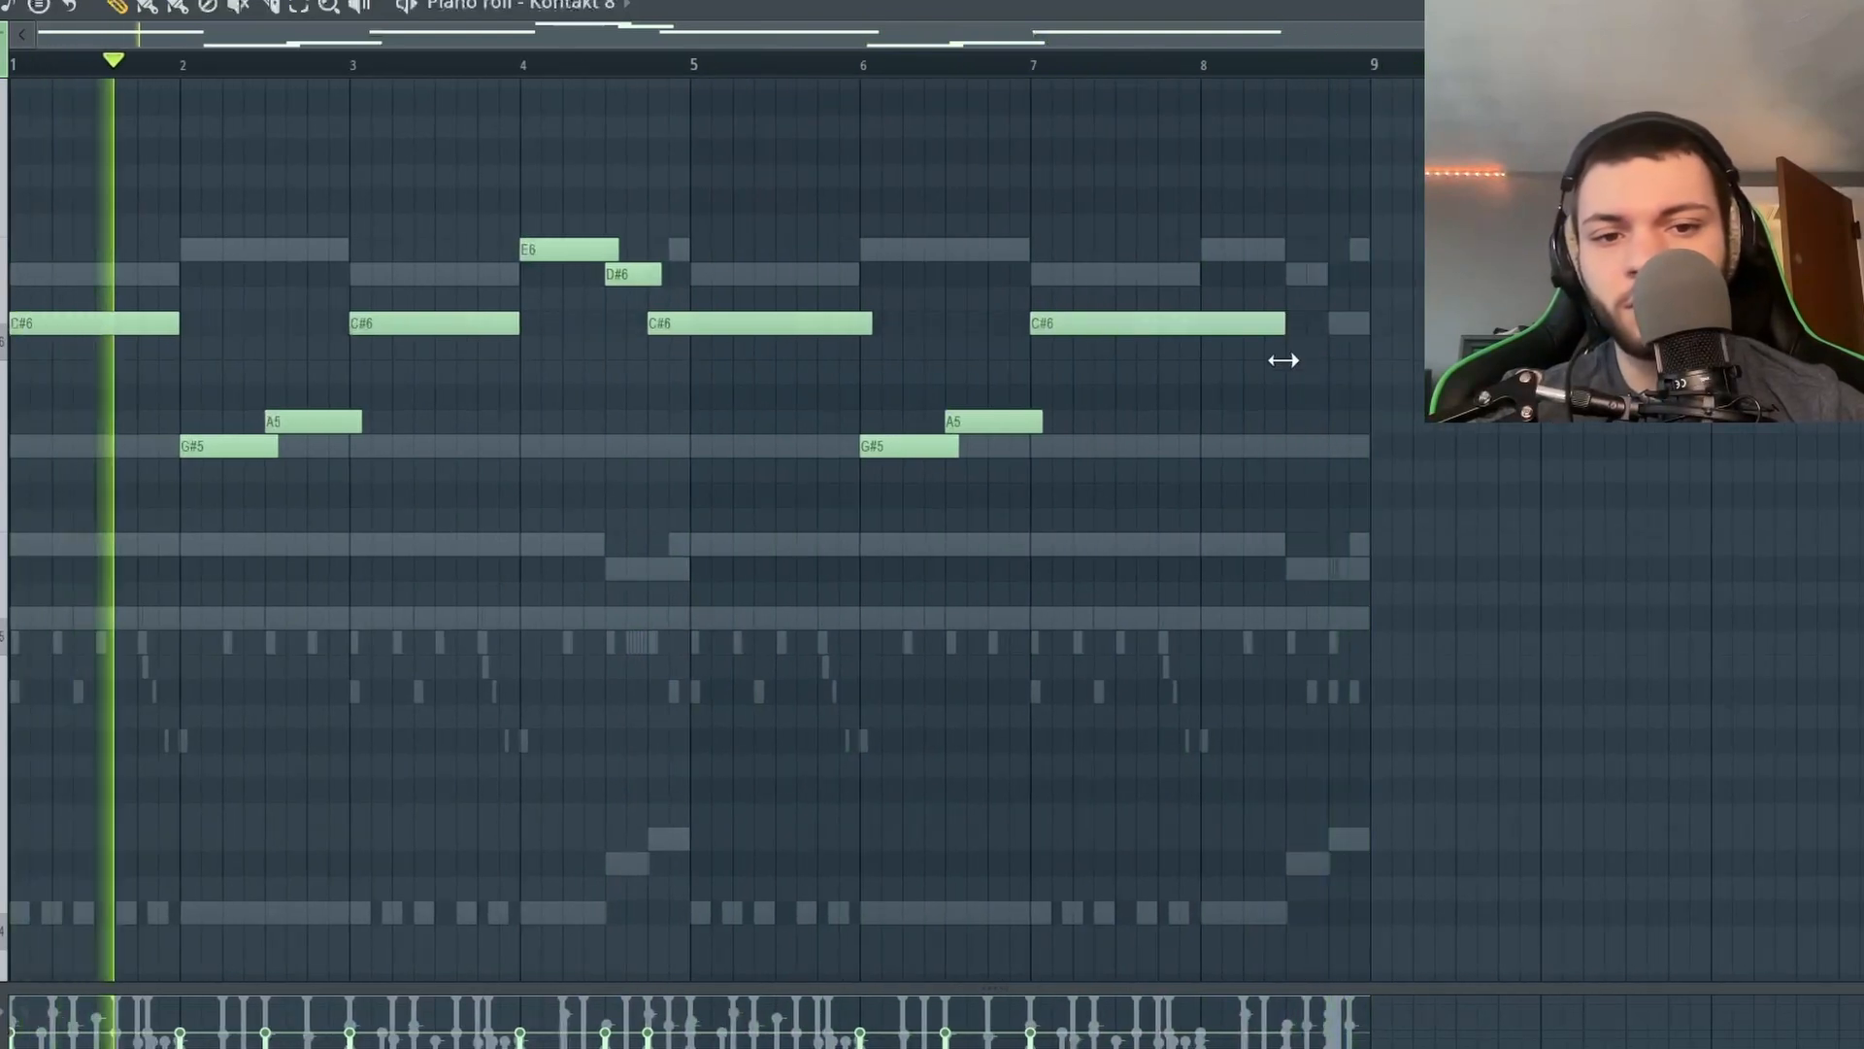
scroll(1294, 366, down, 1)
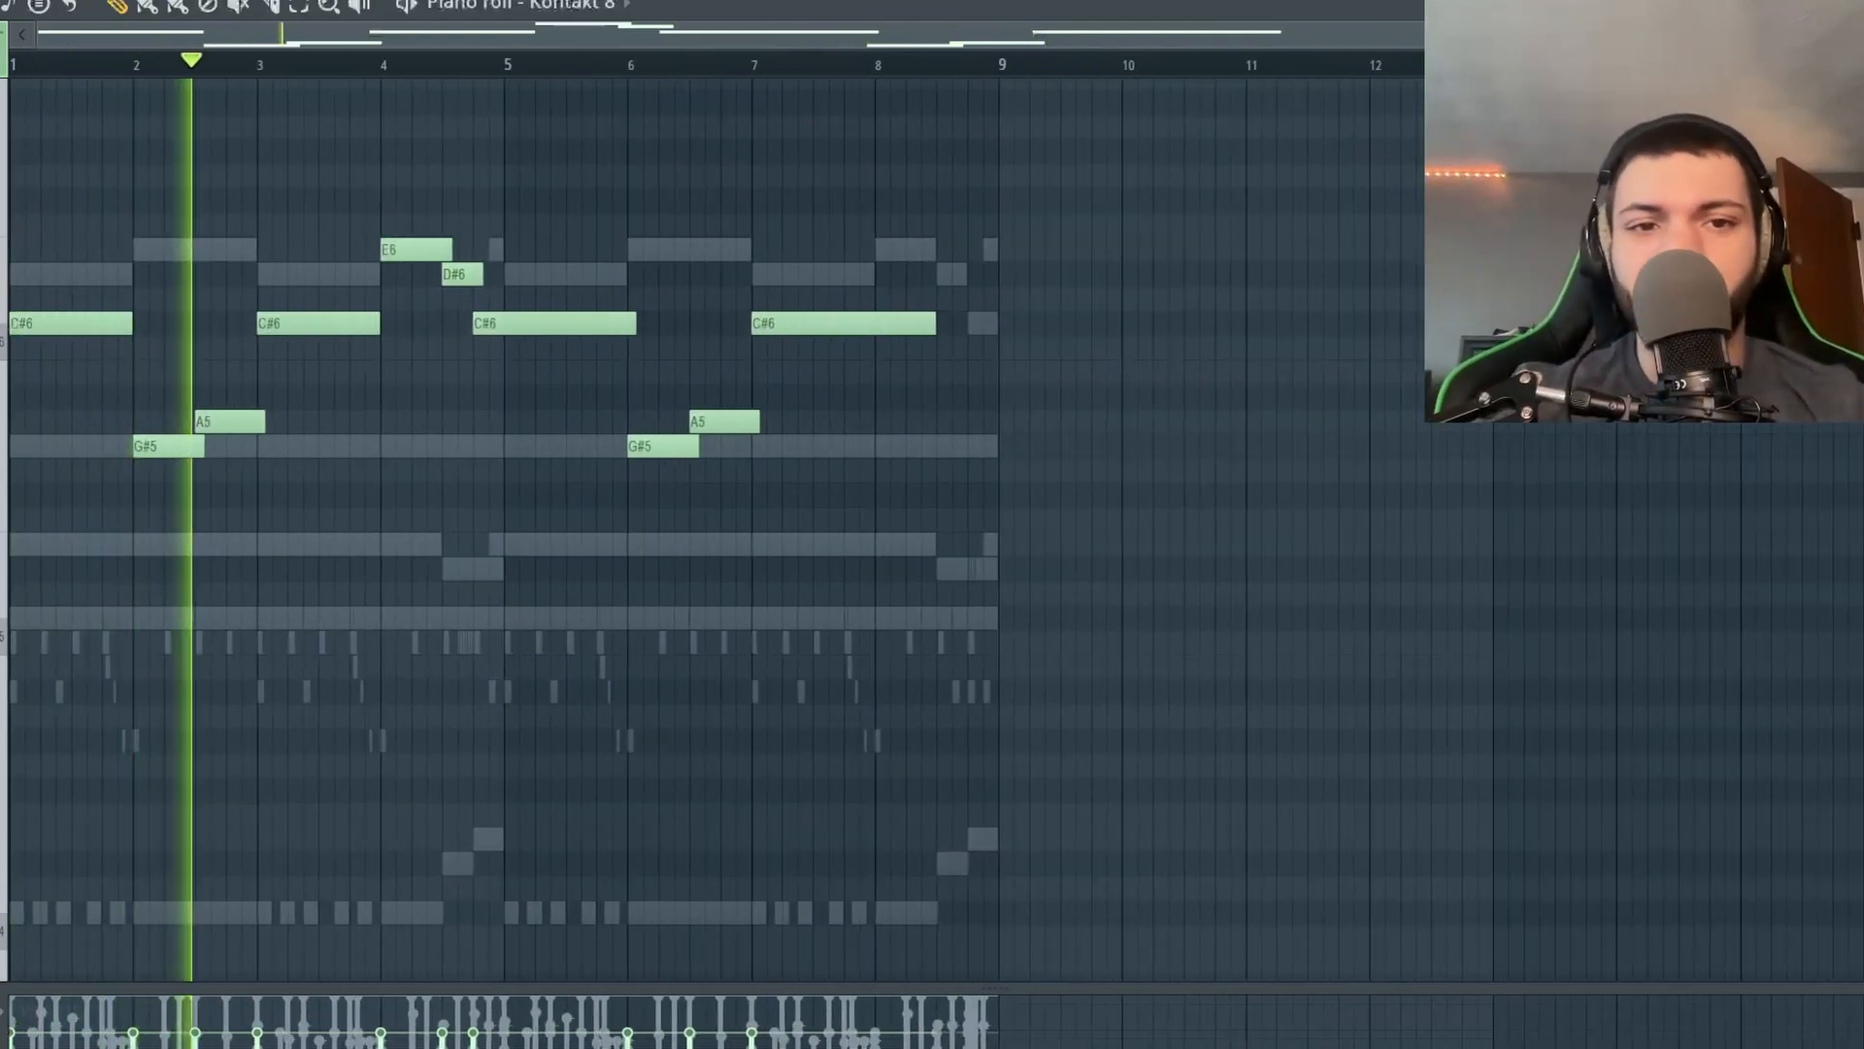
Move the Kontakt 8 channel up two places, directly below Analog Lab V #3.
key(F7)
key(F6)
key(F6)
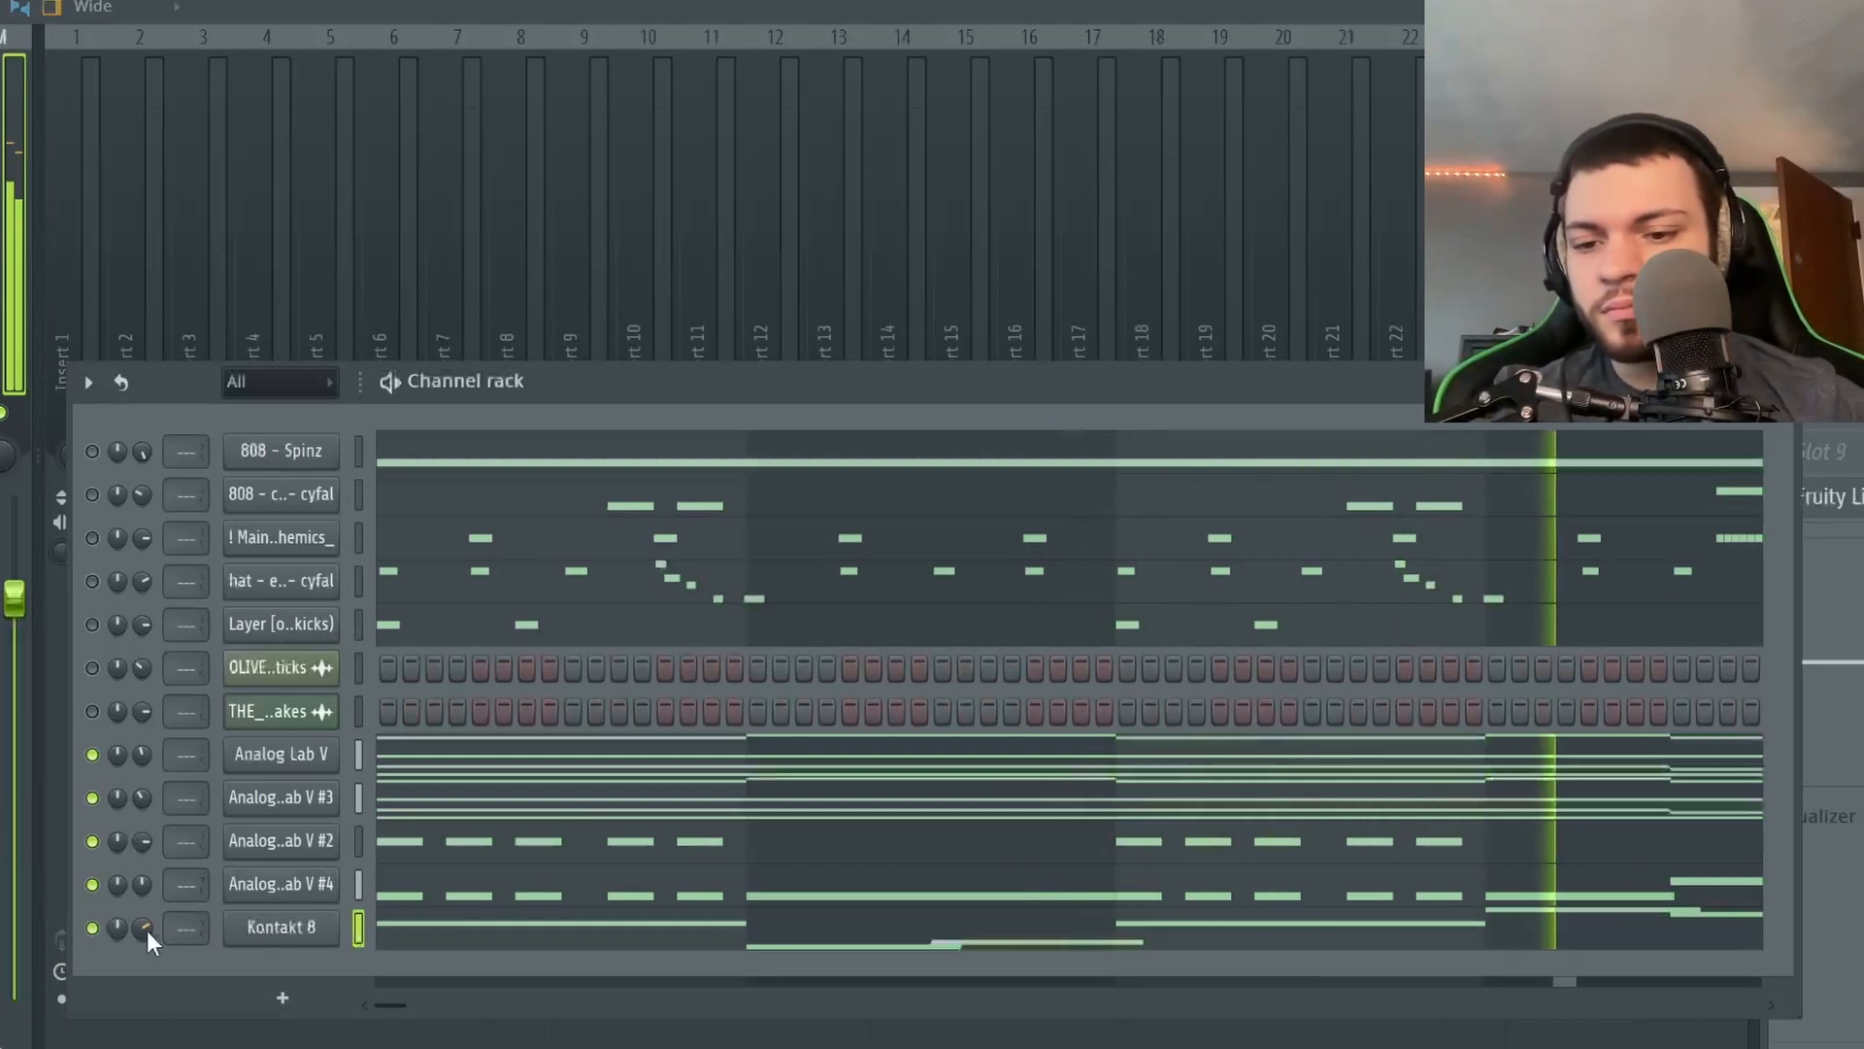
key(alt+Up)
key(alt+Up)
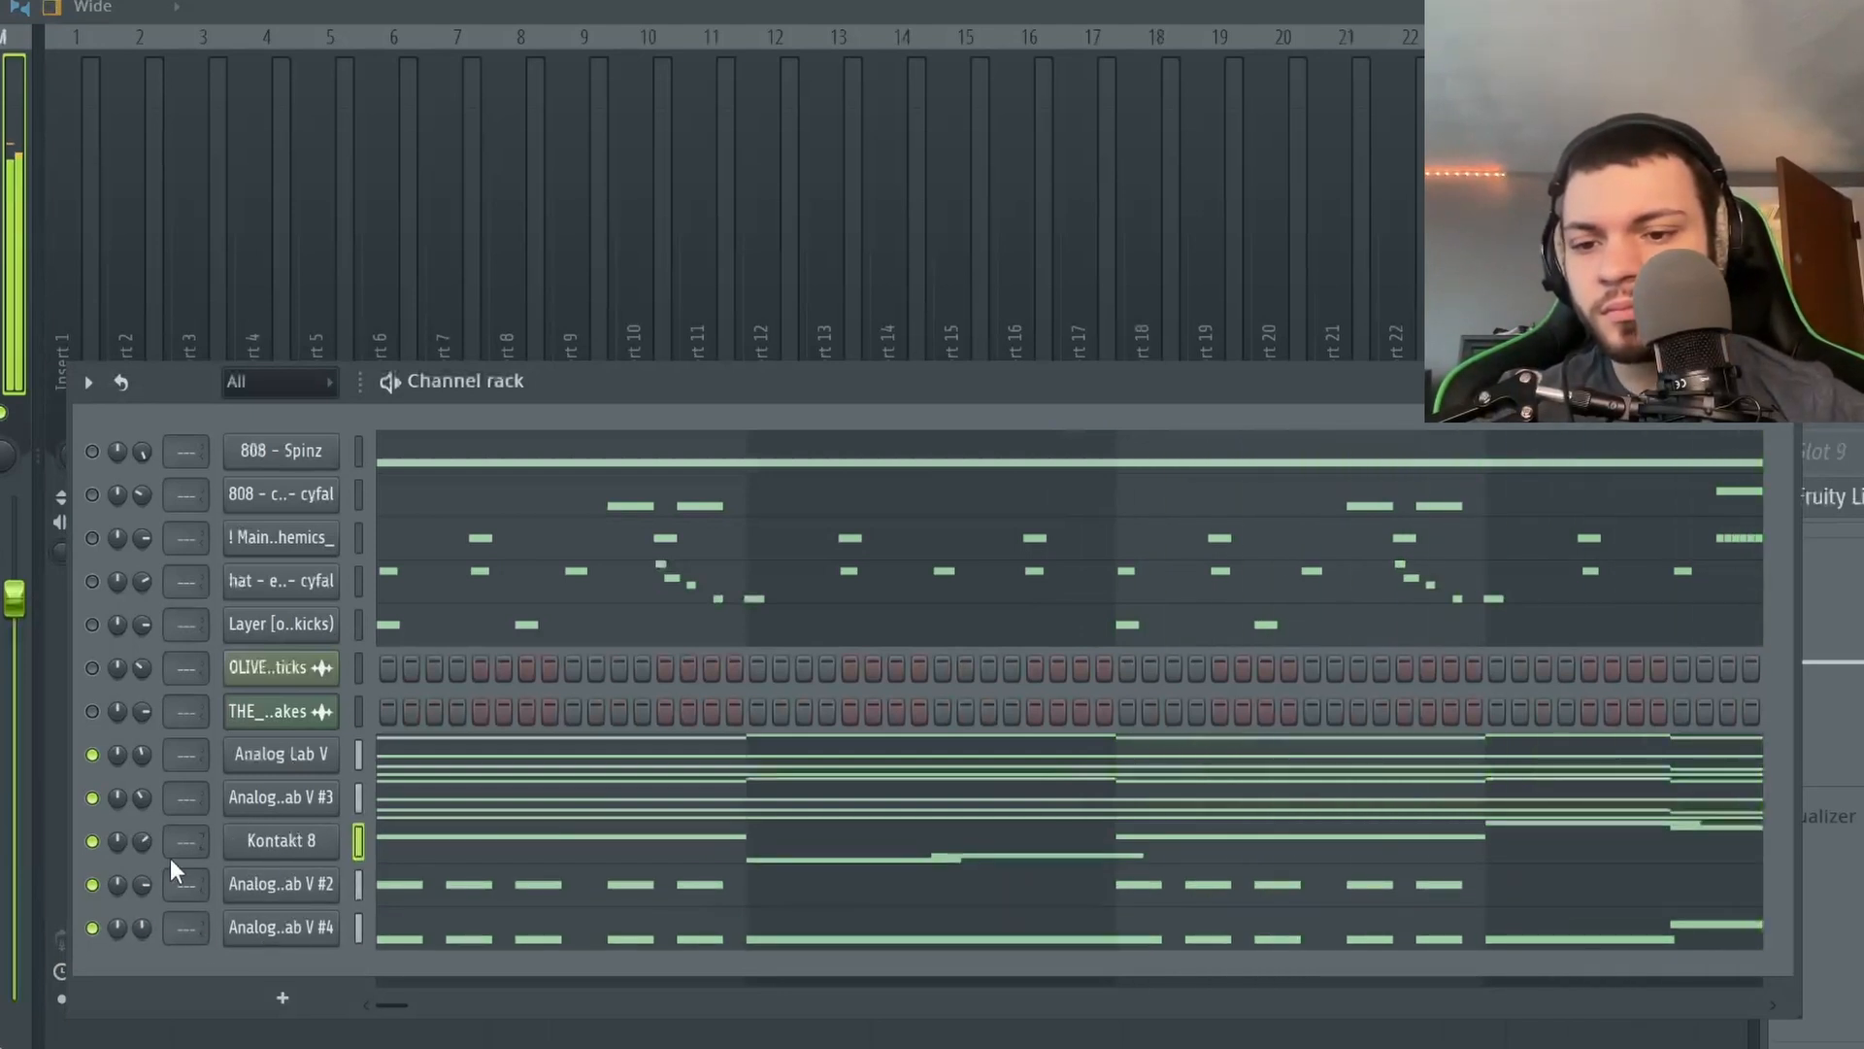
Add another Analog Lab V channel and search its presets for "bell".
click(299, 998)
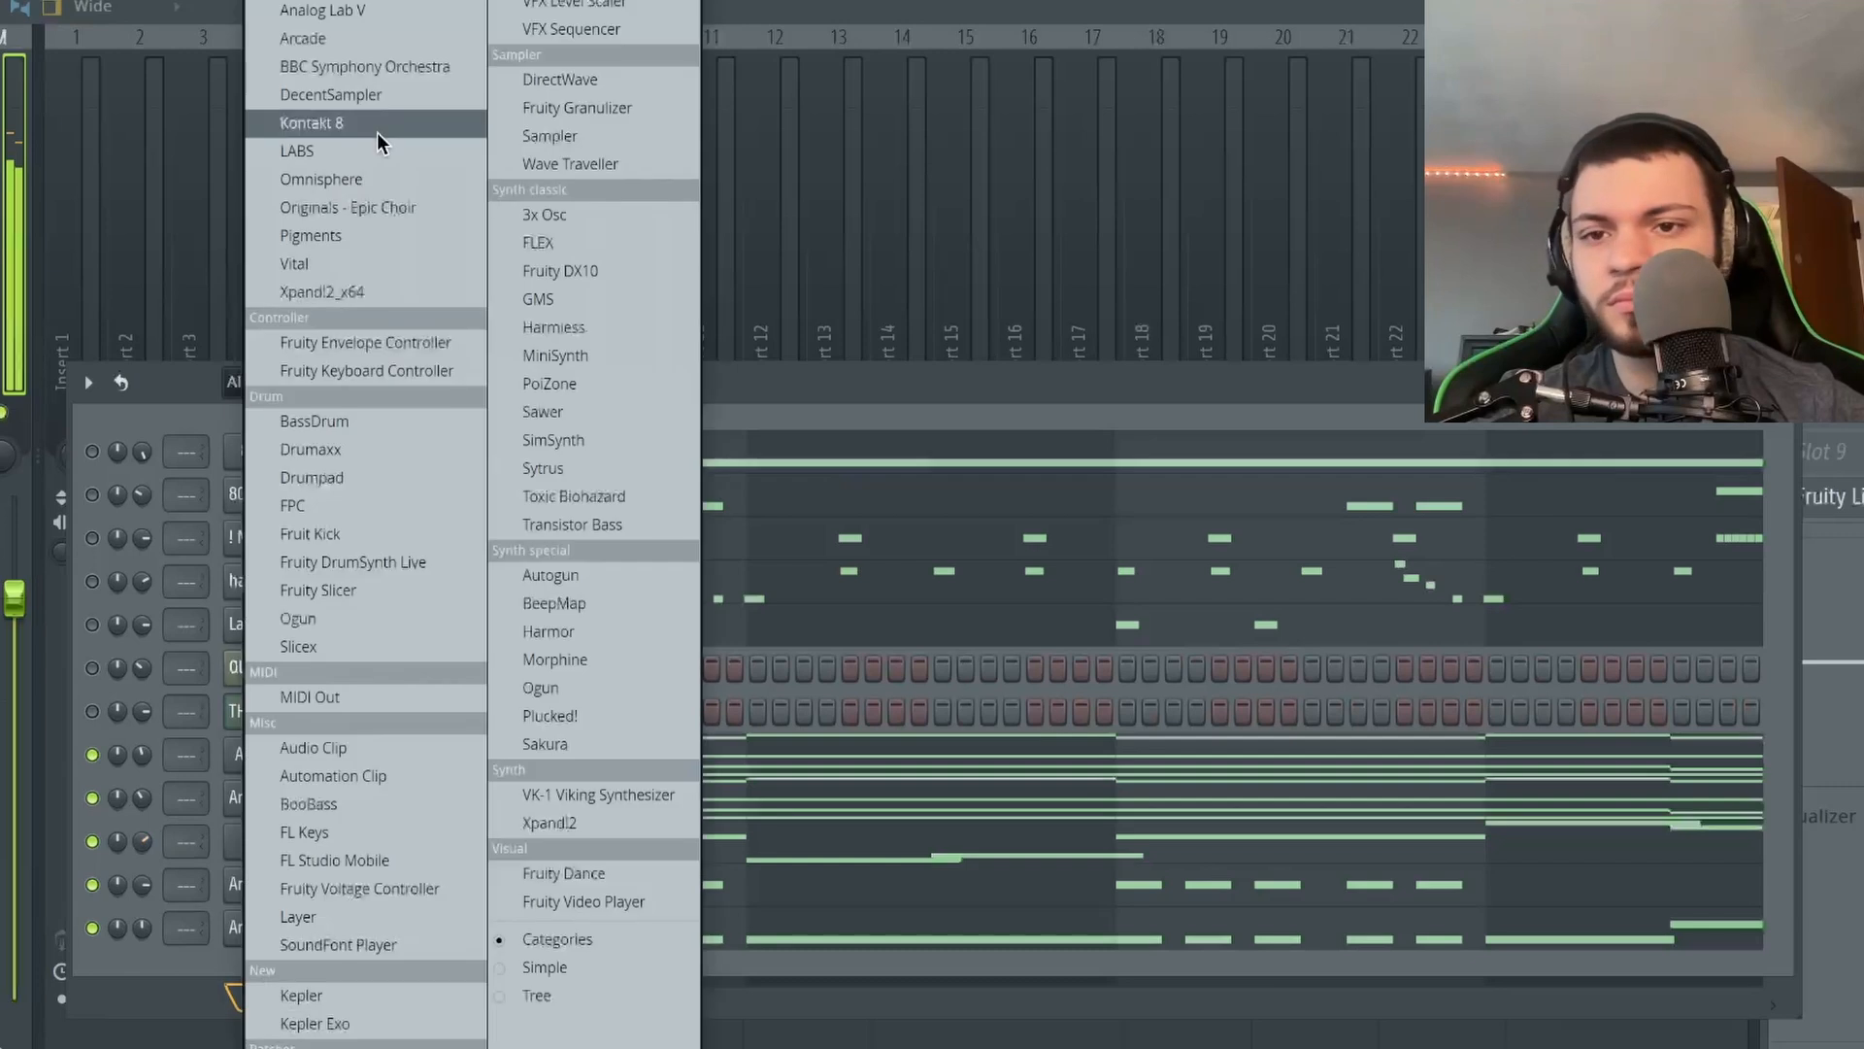
click(386, 11)
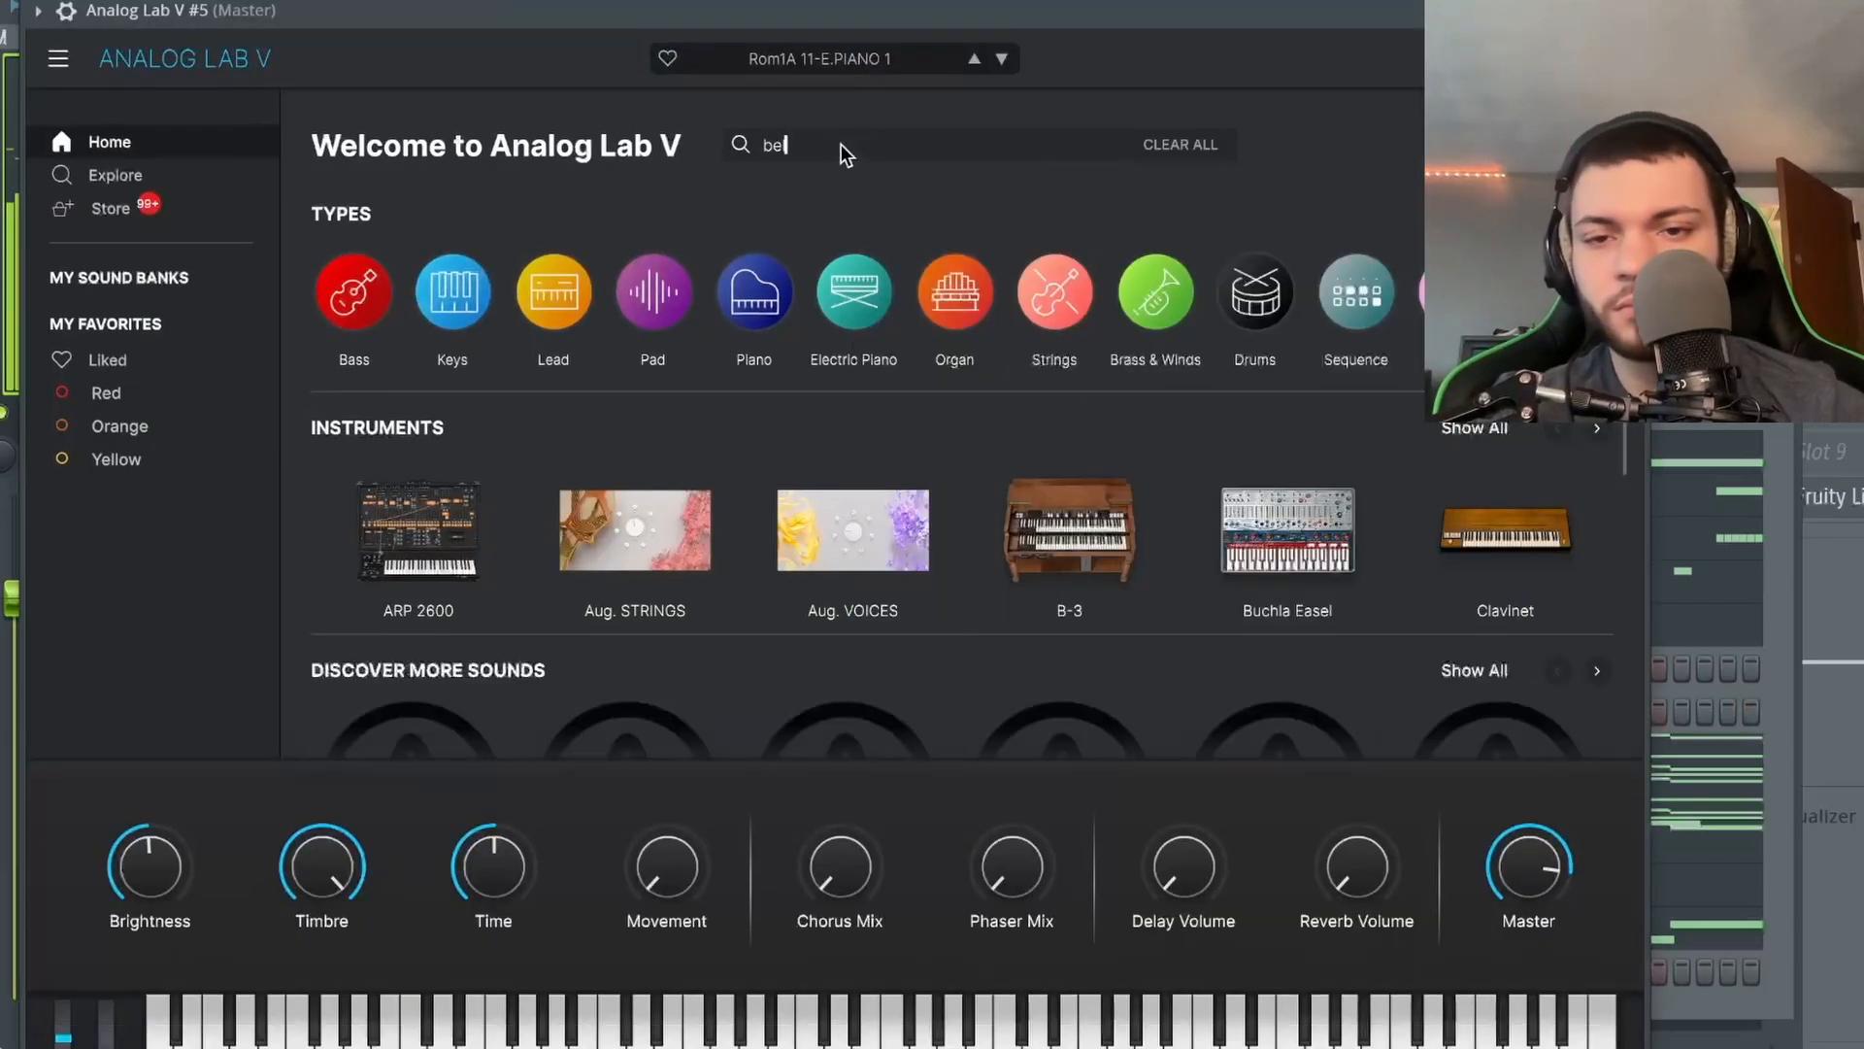
key(Return)
Compare the Crystal Bells and Blue Bells presets, load Crystal Bells and close the plugin window.
click(646, 411)
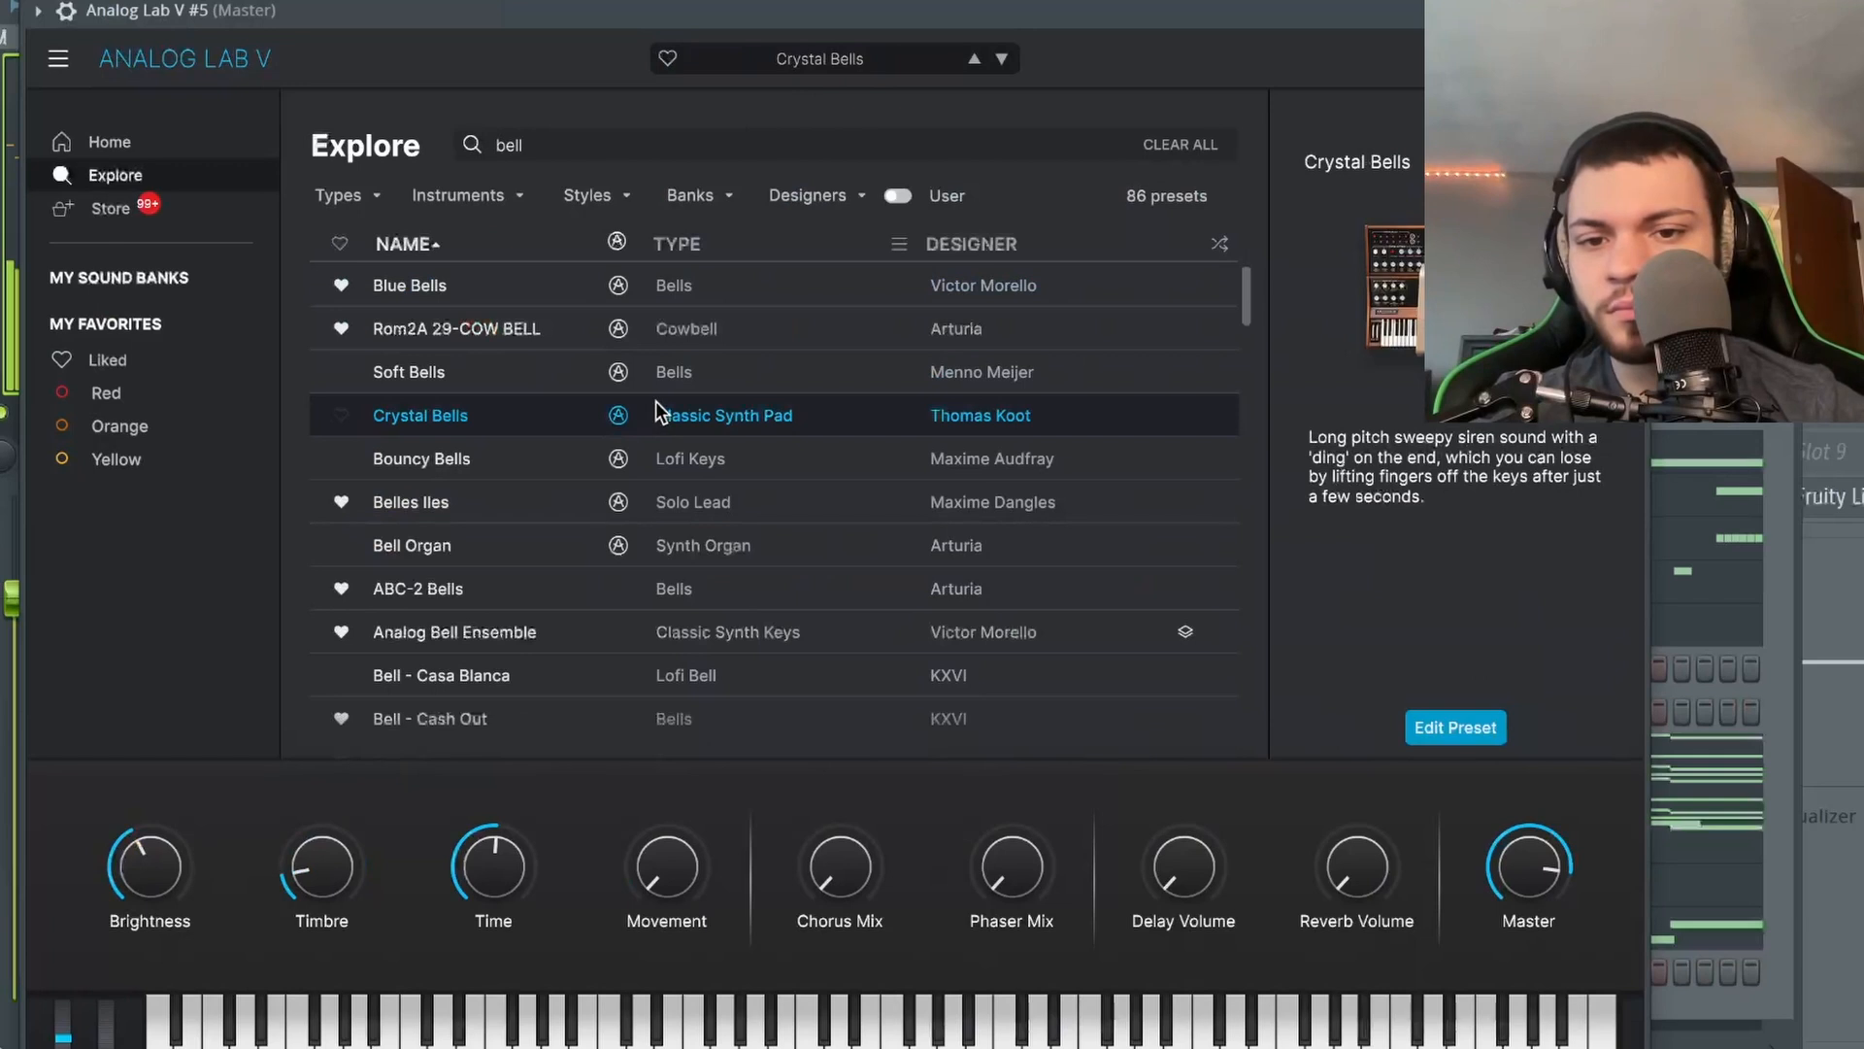
click(845, 289)
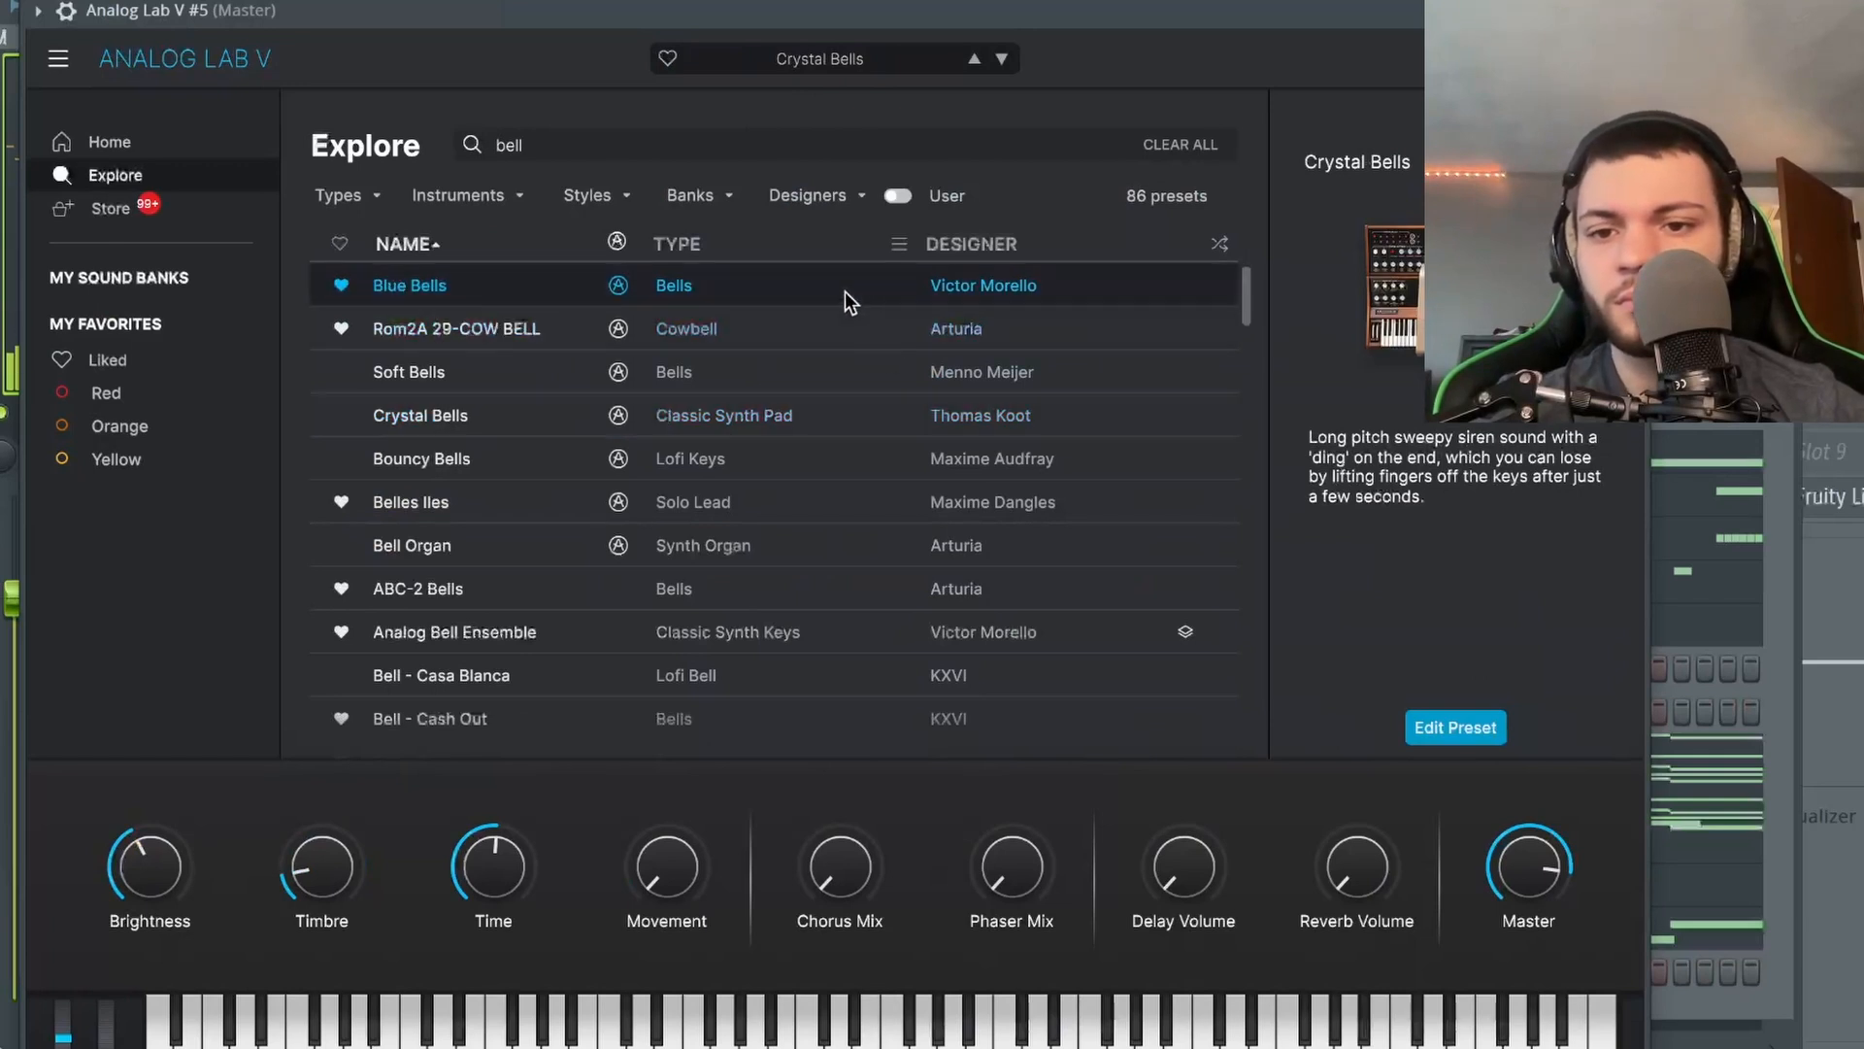
click(824, 424)
key(Escape)
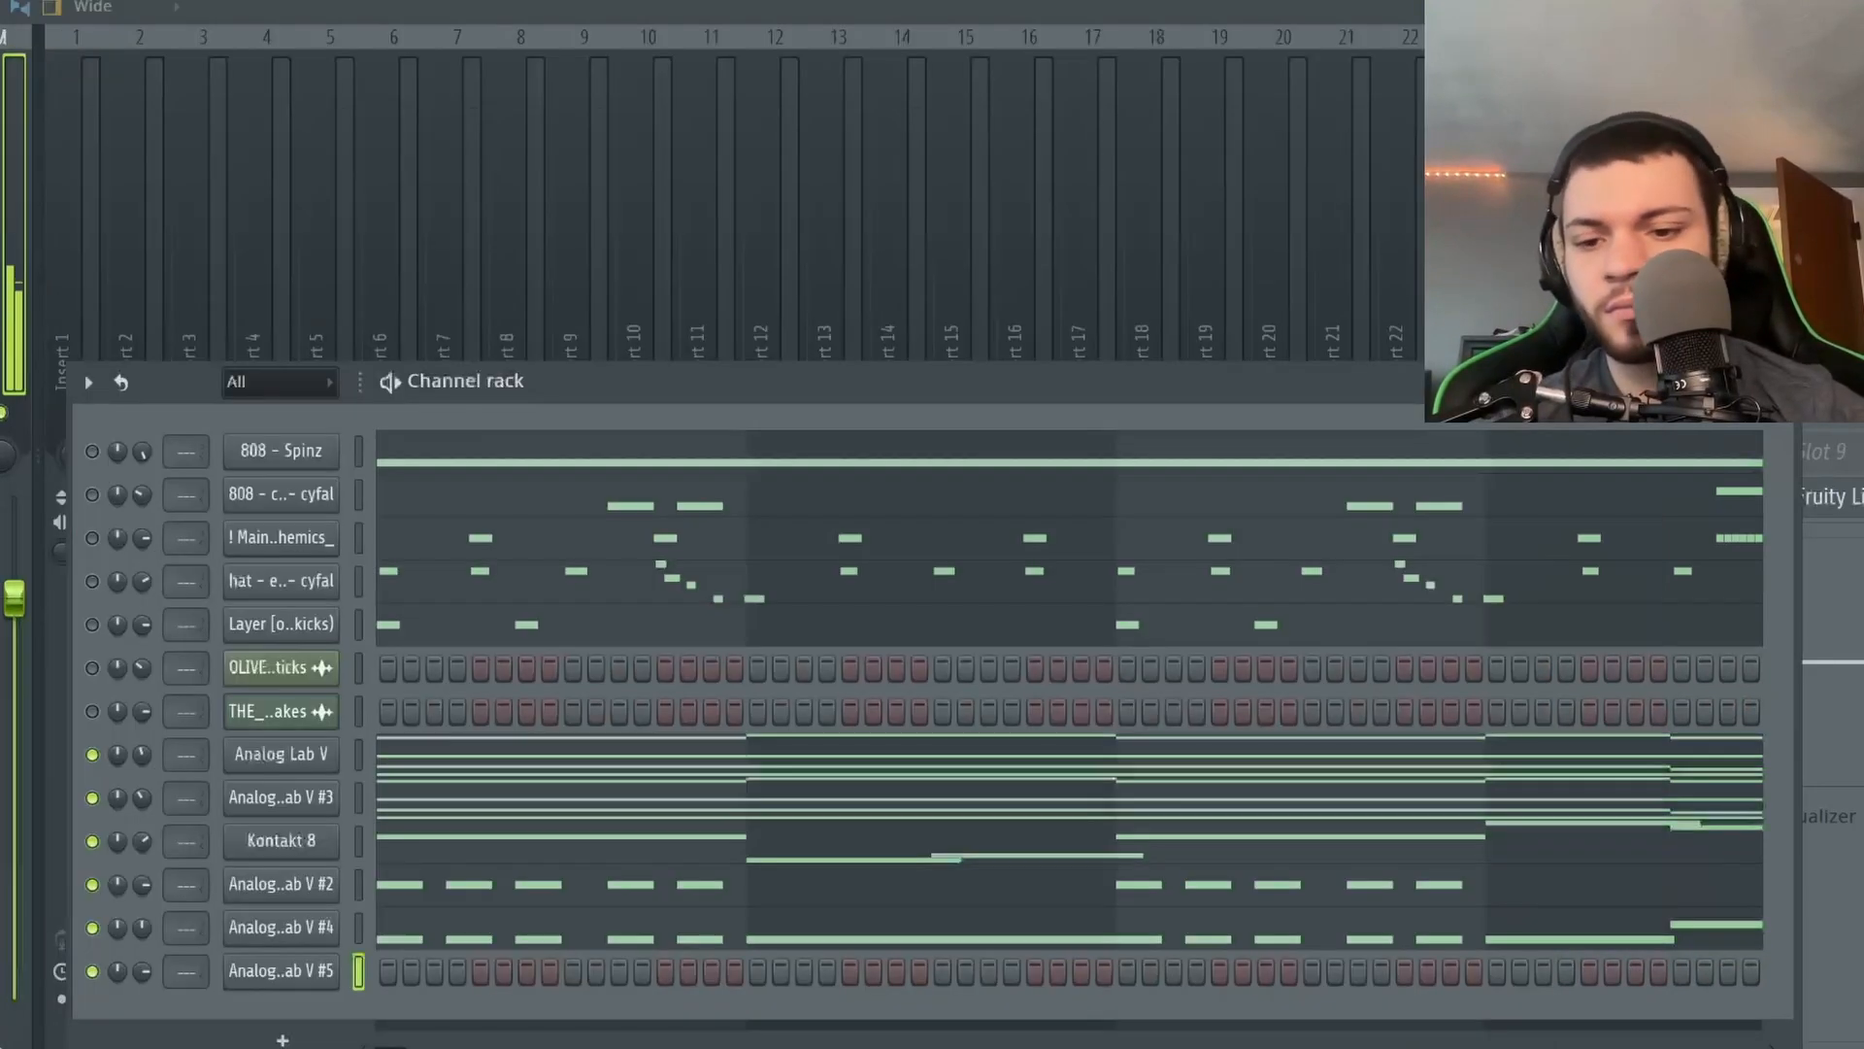
Lay down a C#5, E5 and G#5 chord lasting one and a half bars from bar 1 for Analog Lab V #5.
right_click(325, 970)
click(404, 726)
drag(148, 444, 103, 437)
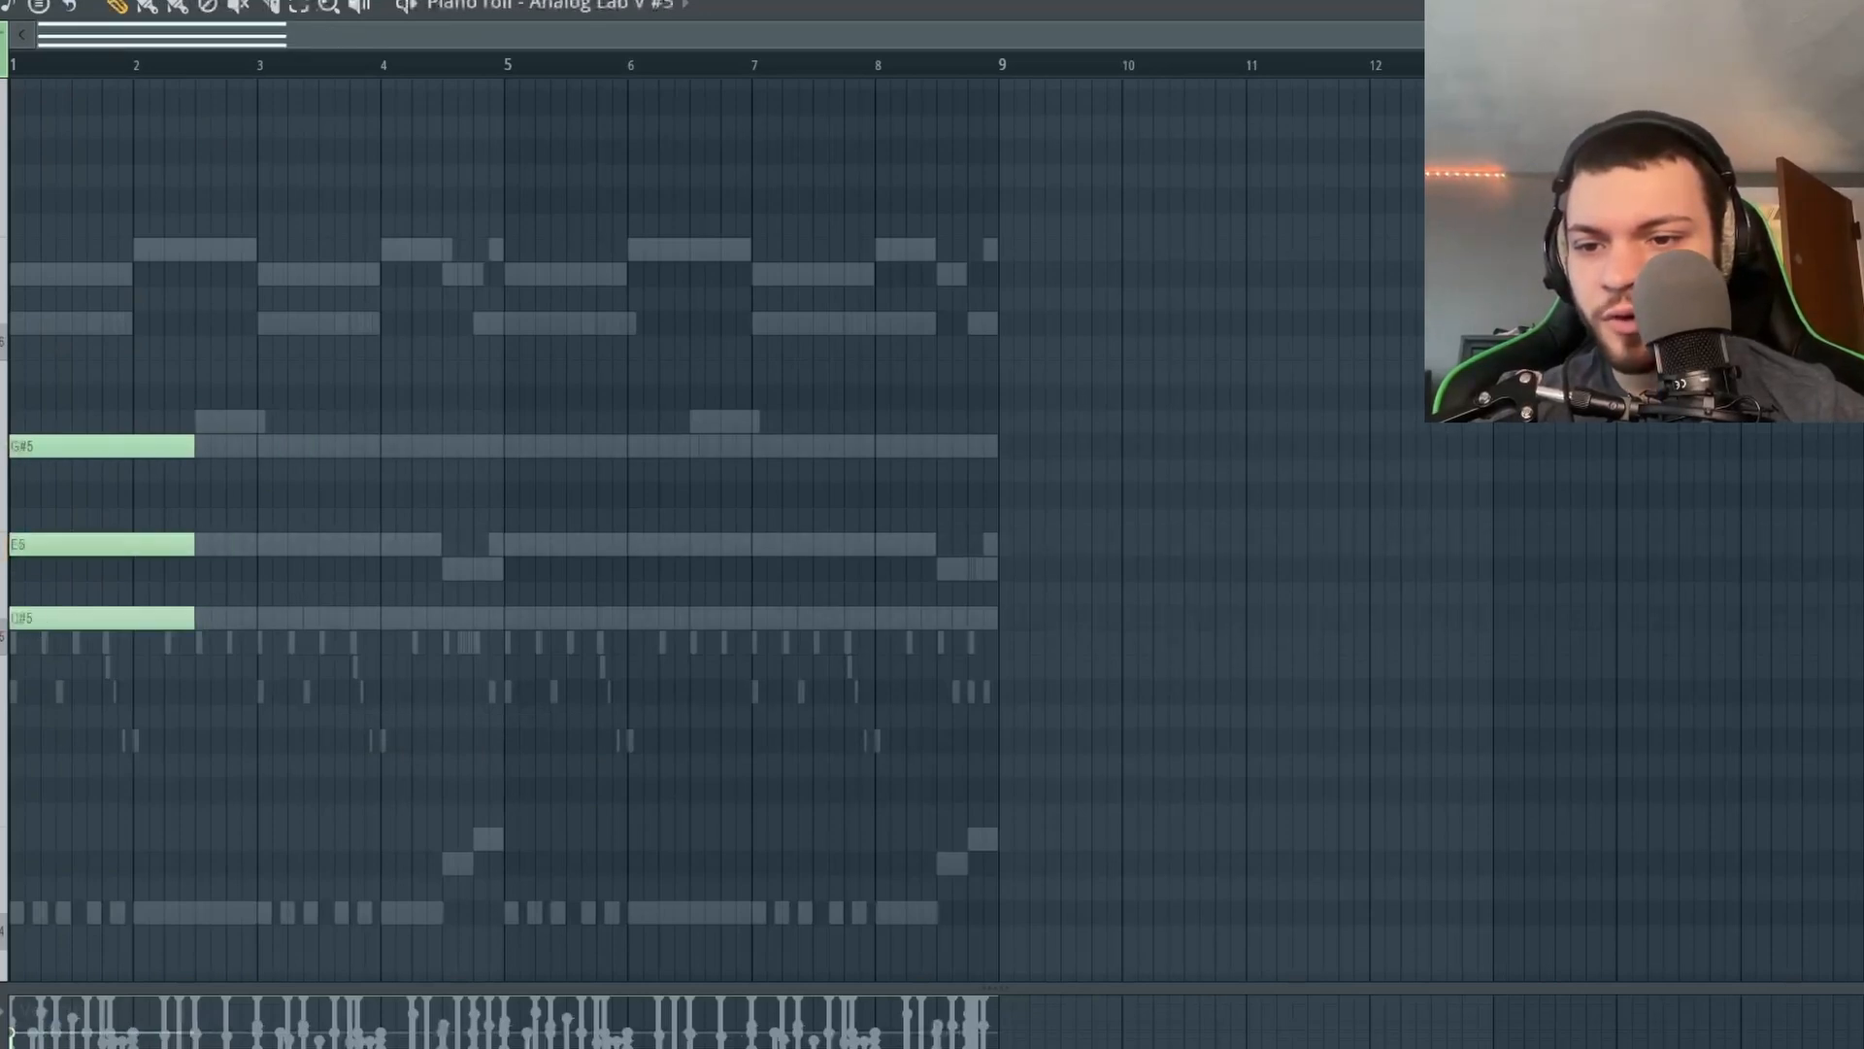
key(F6)
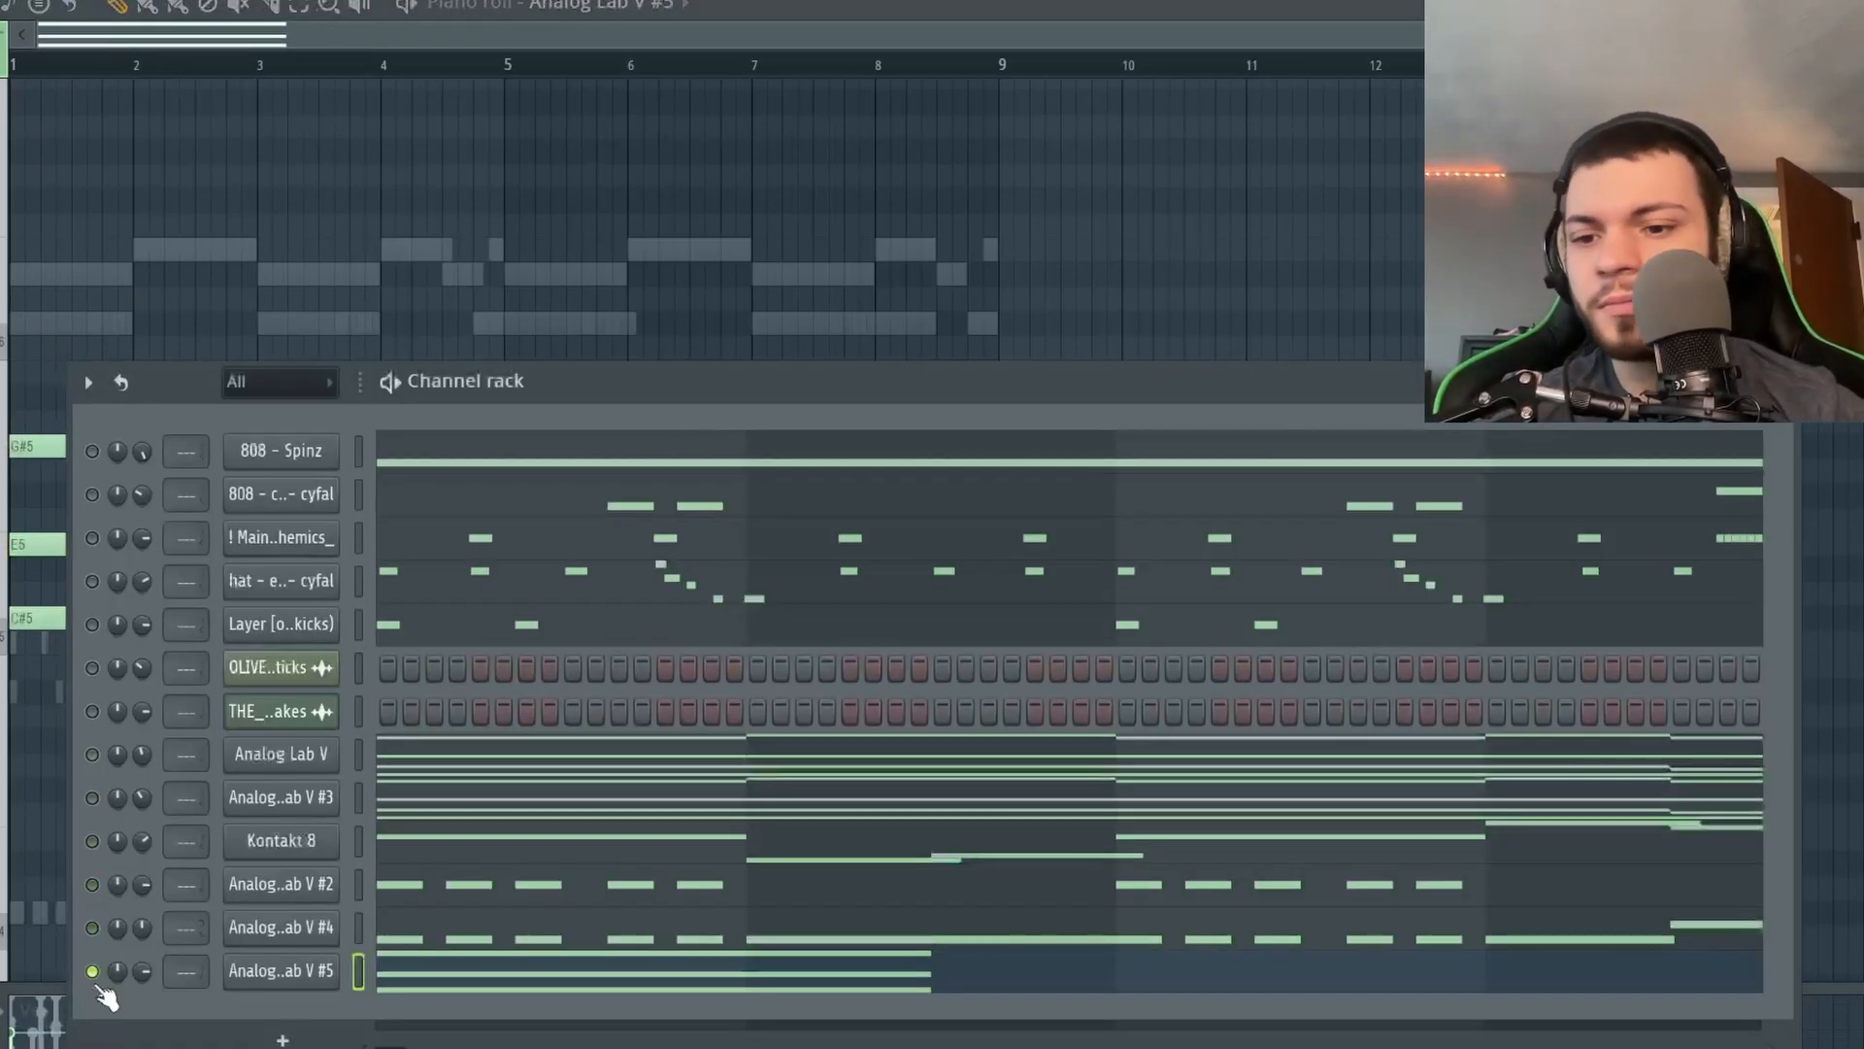
Audition the 2 Stutter Step and 1001 Nights presets from the bell search results in Analog Lab V #5.
key(space)
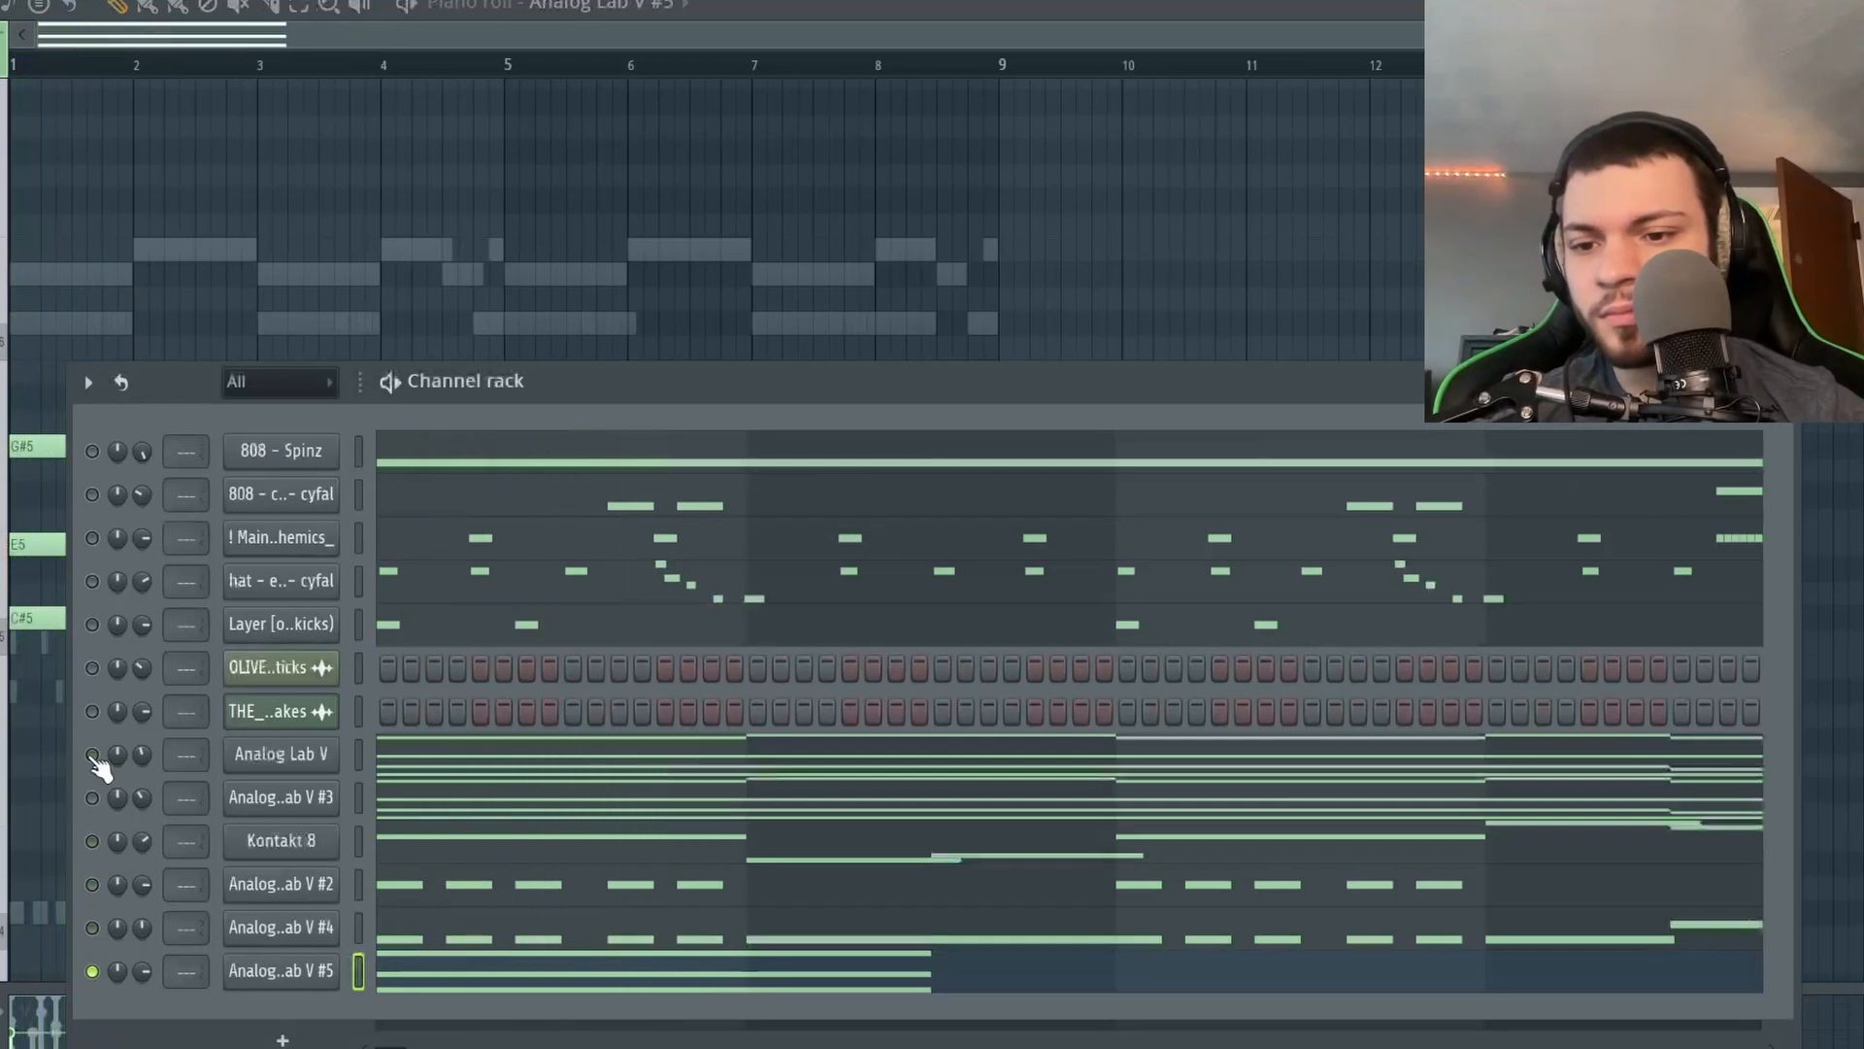
key(F6)
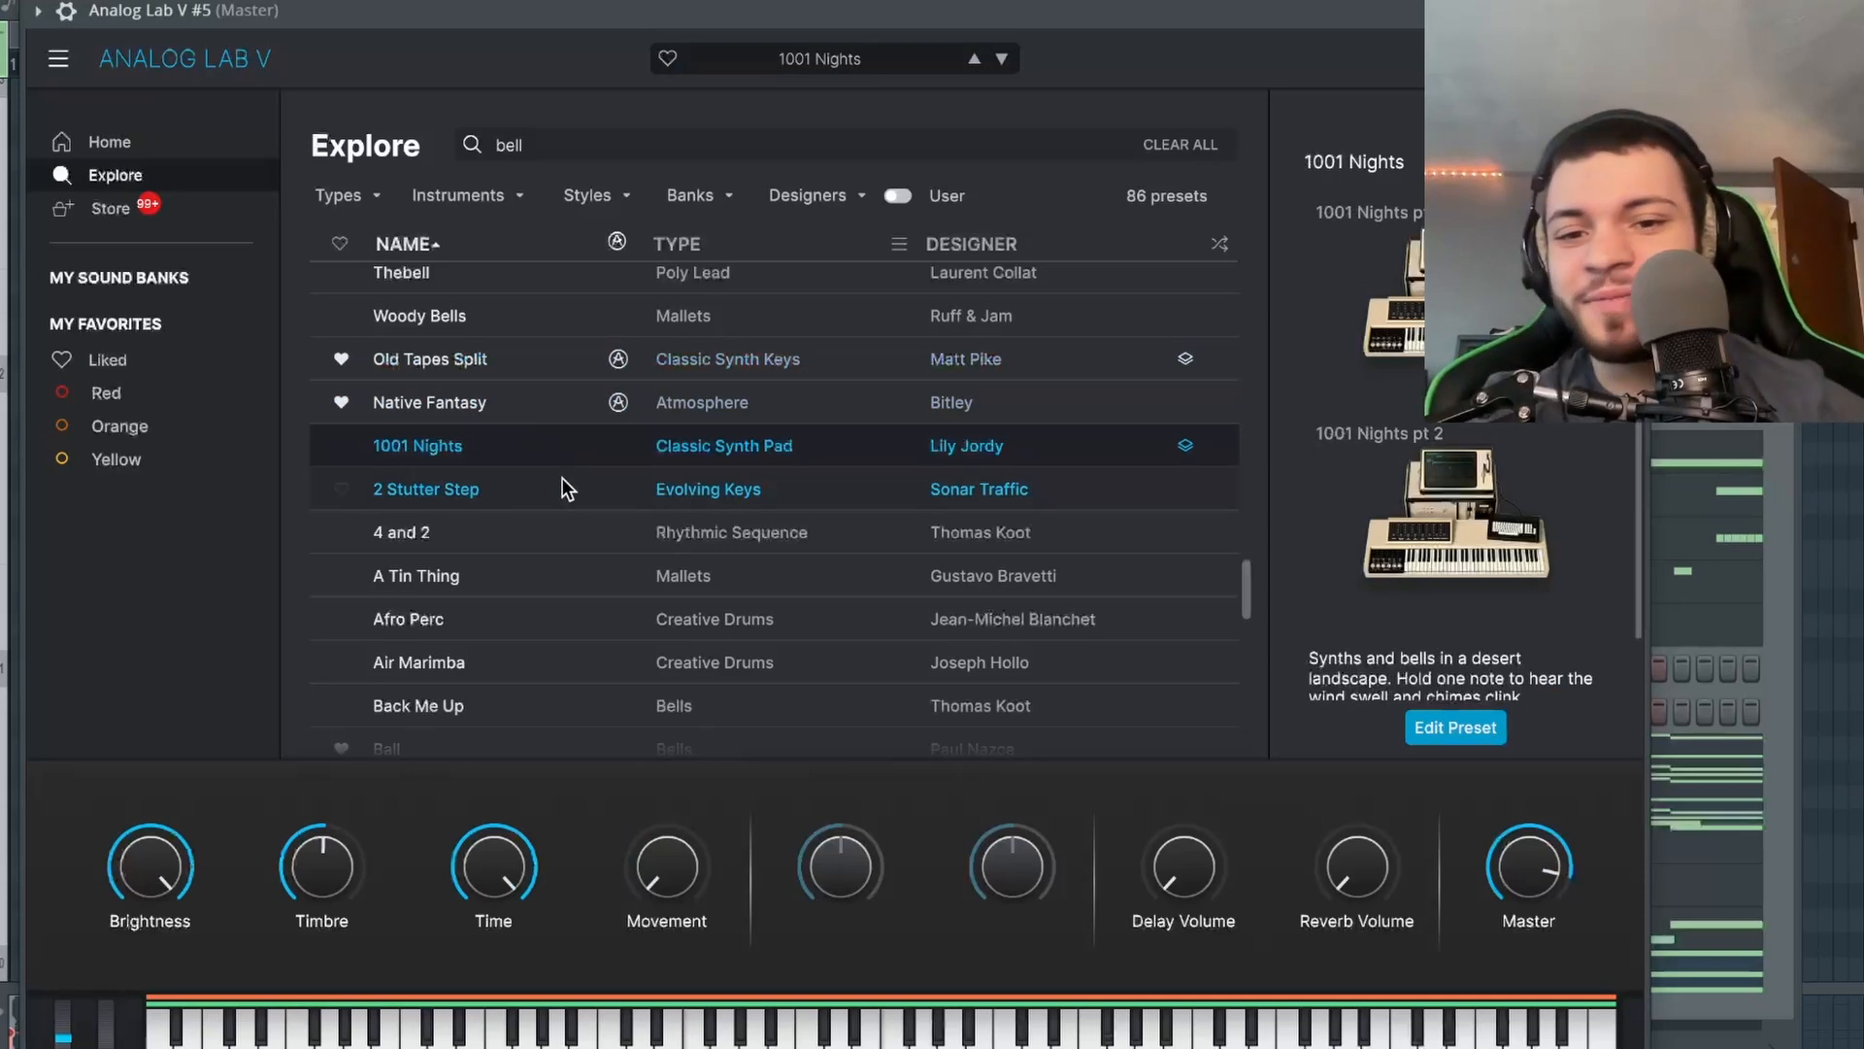
click(562, 478)
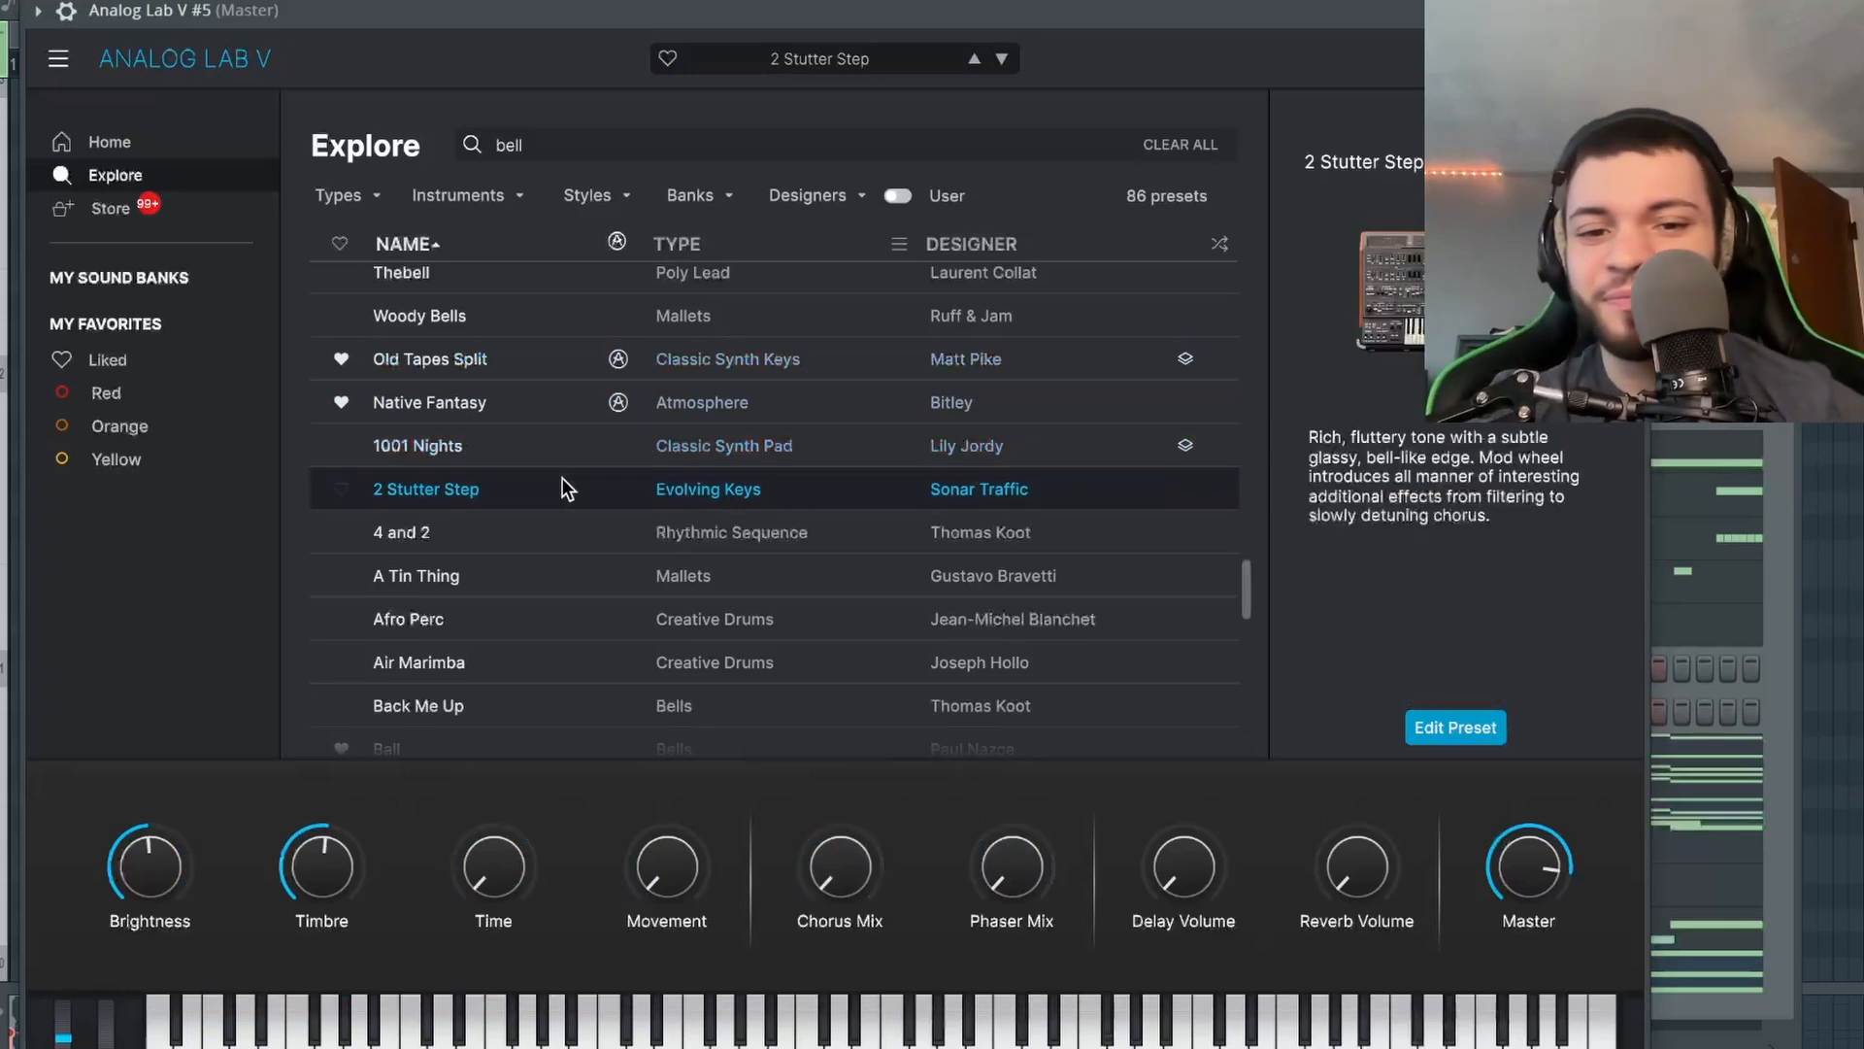
click(565, 451)
Add a descending run of short G#5, E5, D#5 and C#5 notes in the second half of bar 2 for Analog Lab V #5.
click(638, 576)
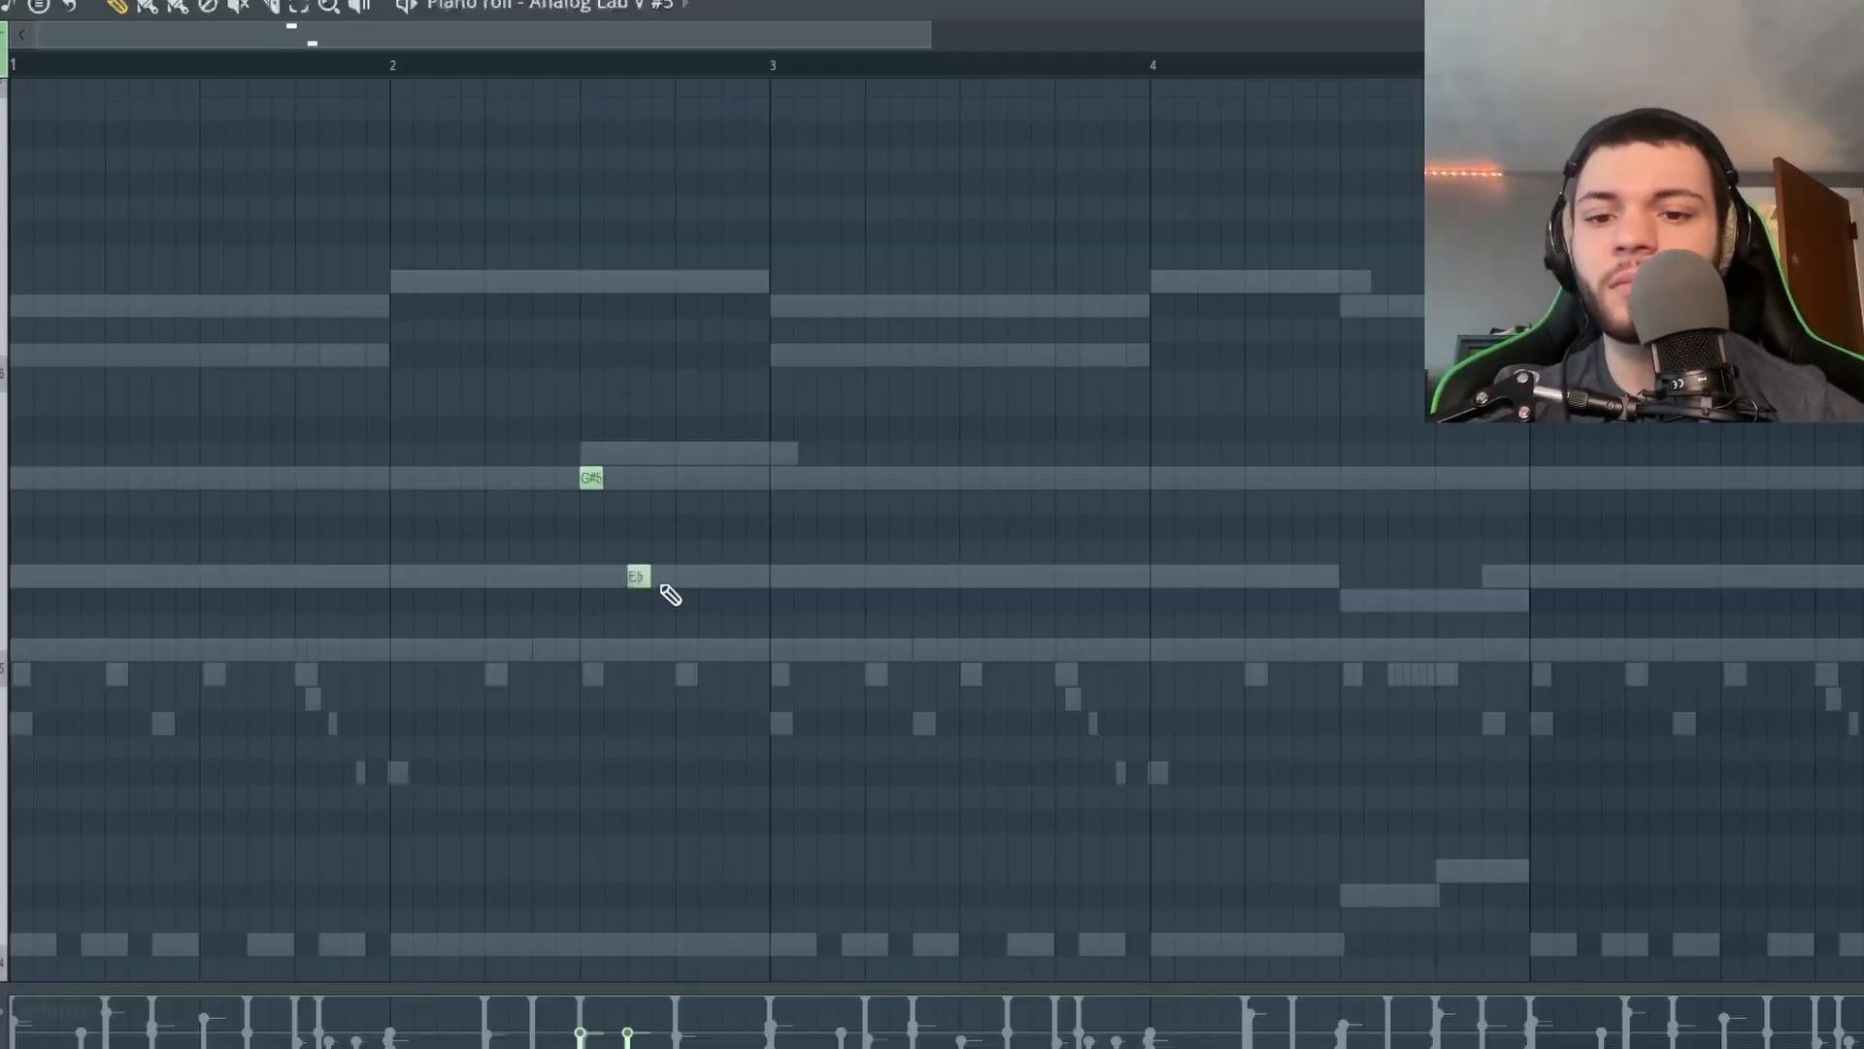
click(686, 601)
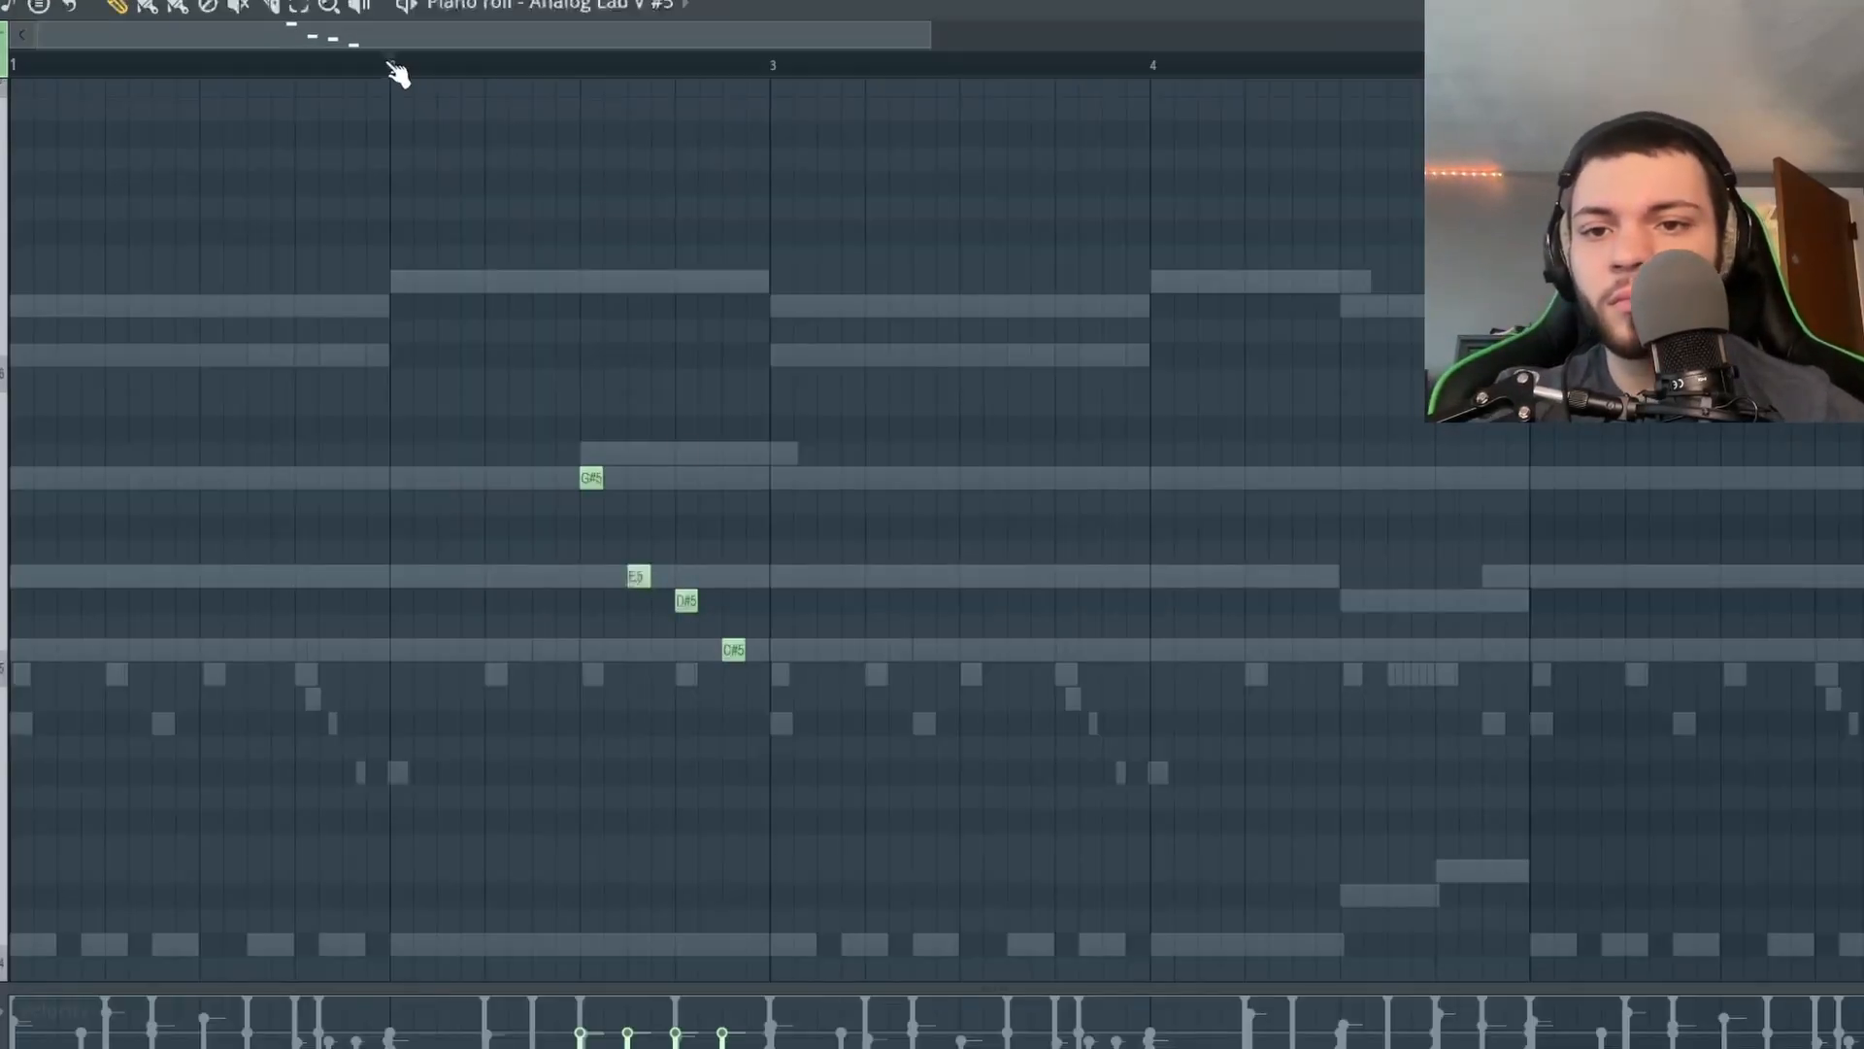
key(F6)
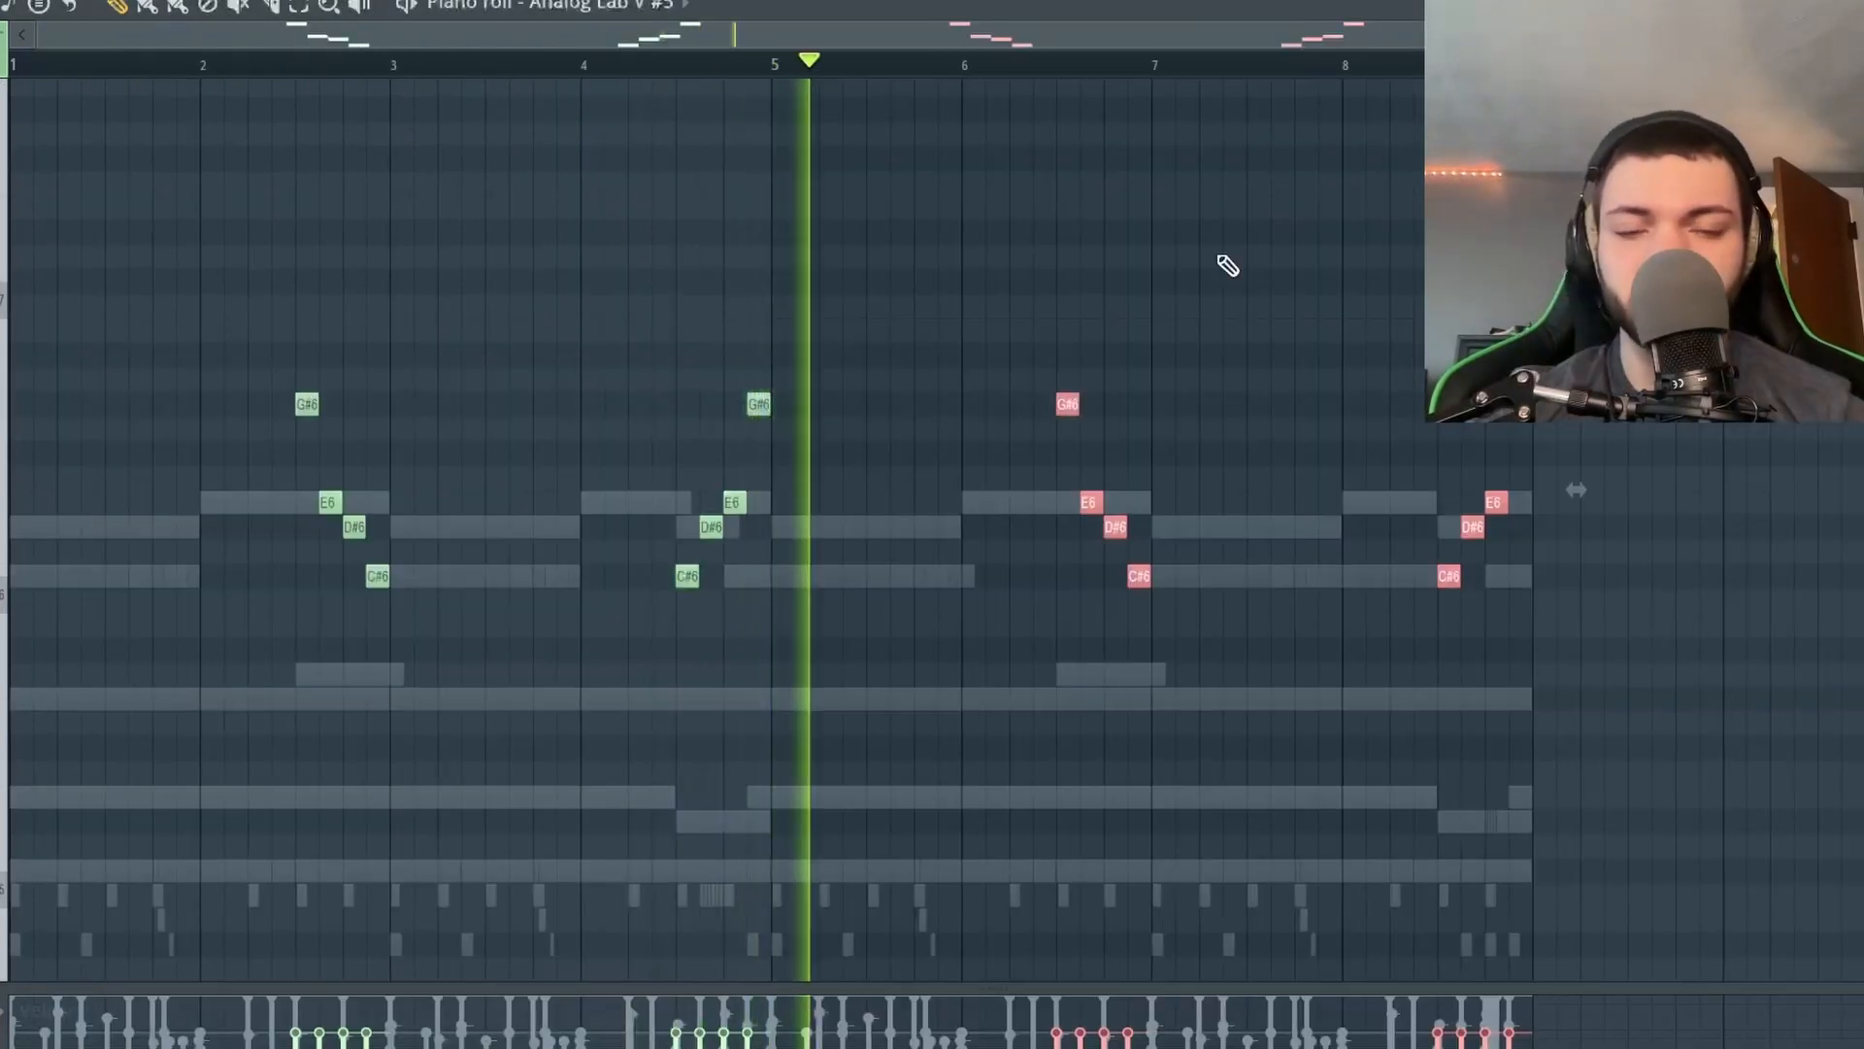
Raise the selected copied bell notes in bars 6 and 8 by one octave.
key(ctrl+Up)
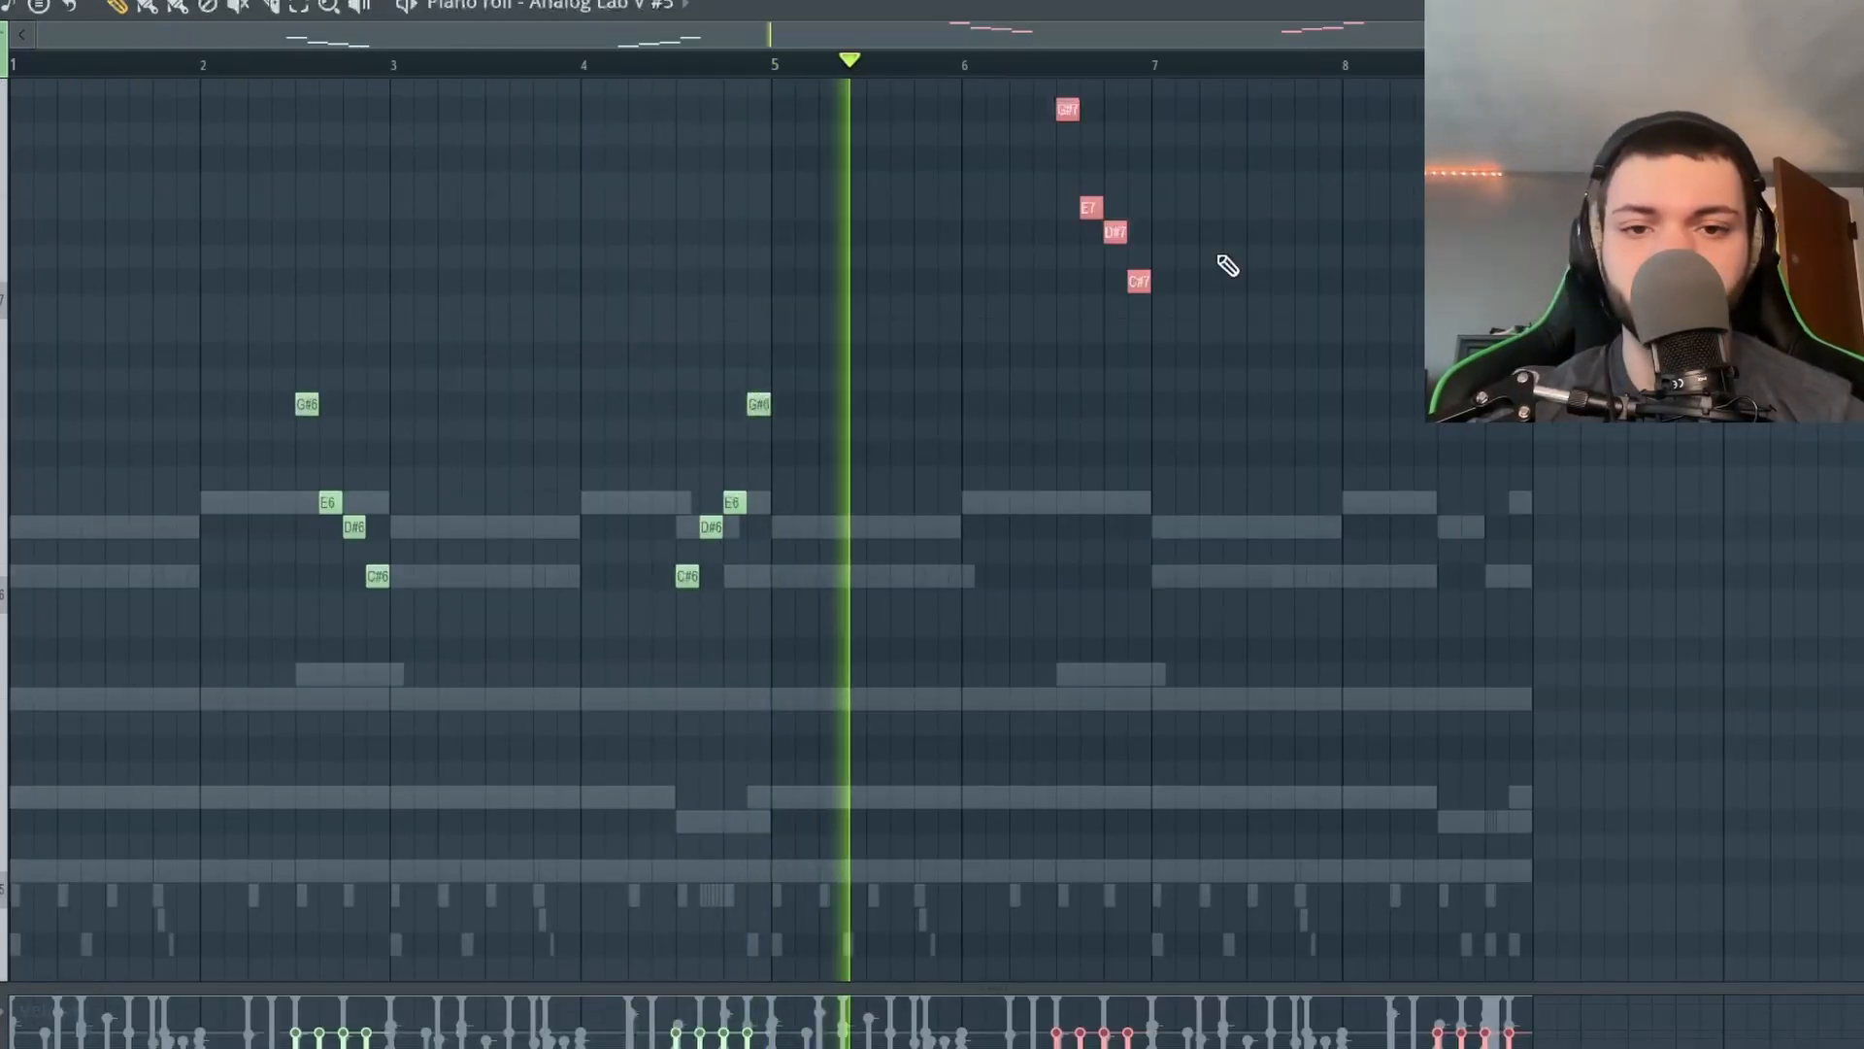
click(1033, 206)
key(space)
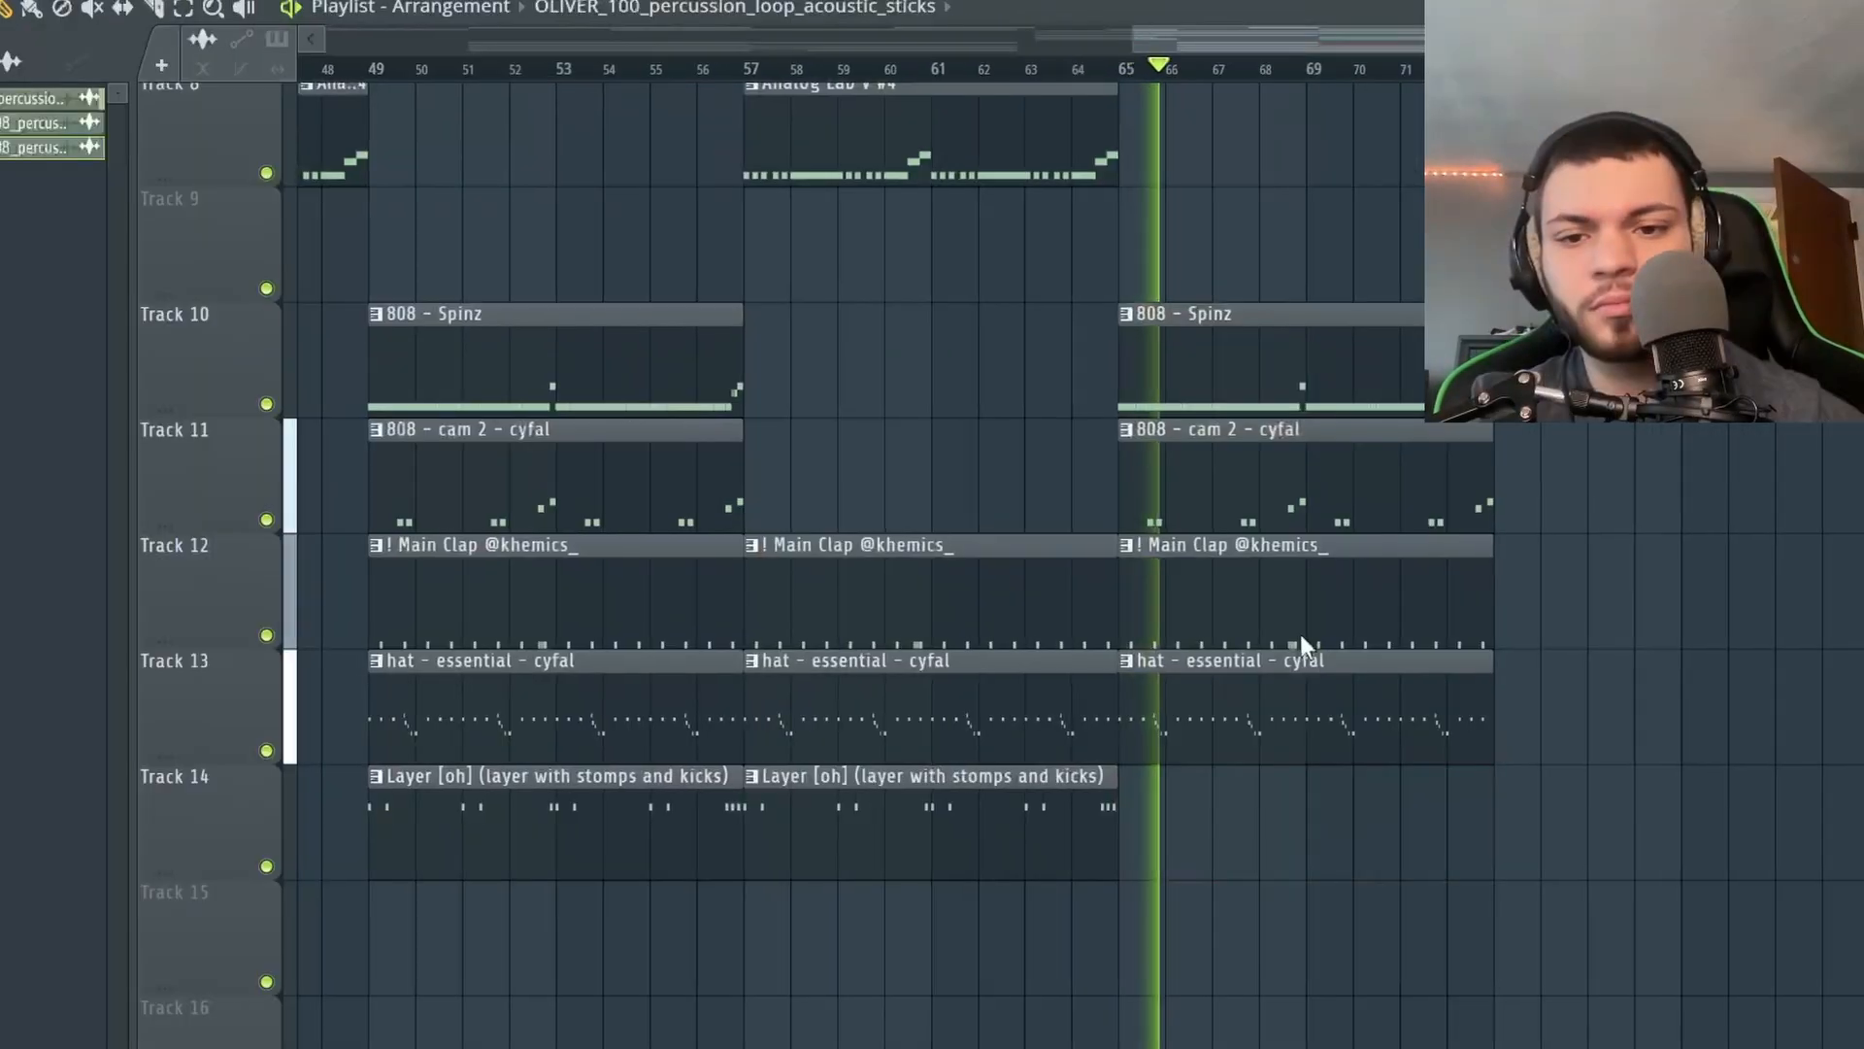
Duplicate the arrangement's melody, 808, clap and hat clips of bars 65 to 72 so they repeat from bar 73.
scroll(1301, 641, up, 4)
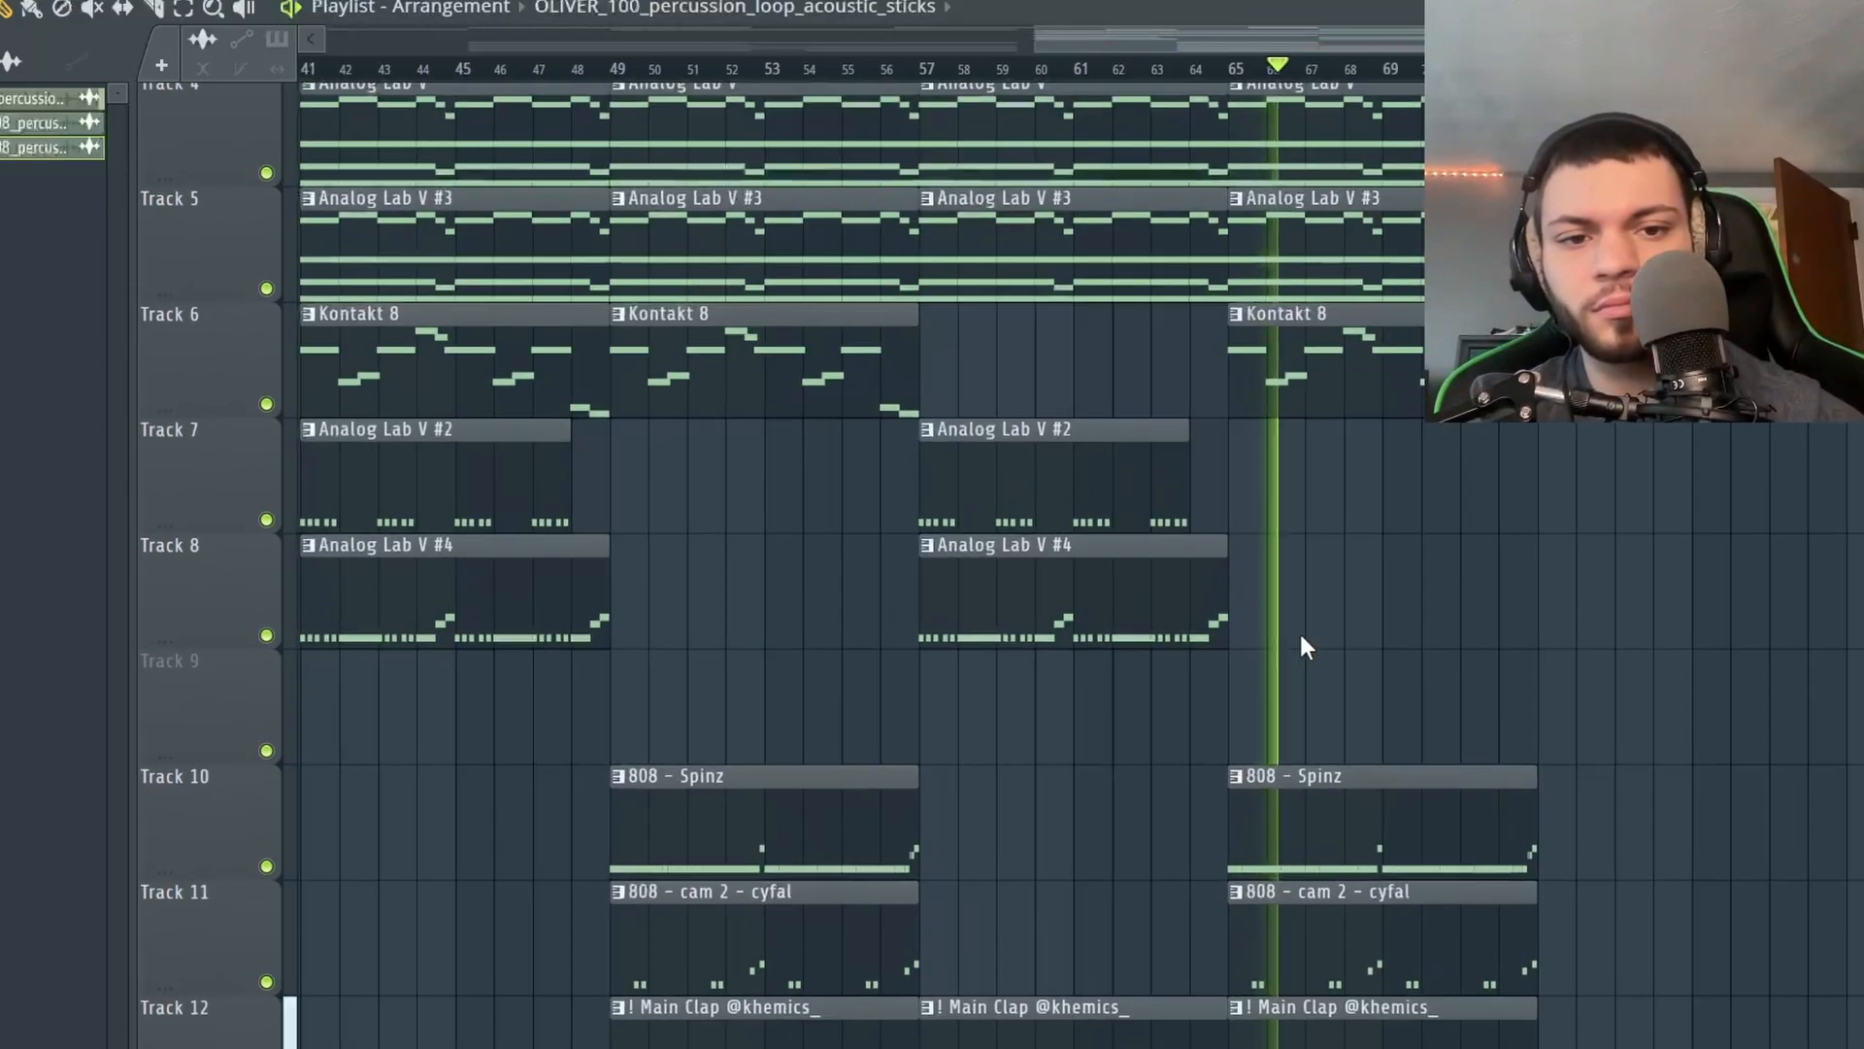
scroll(1301, 636, up, 3)
scroll(1481, 650, down, 1)
scroll(1476, 553, down, 1)
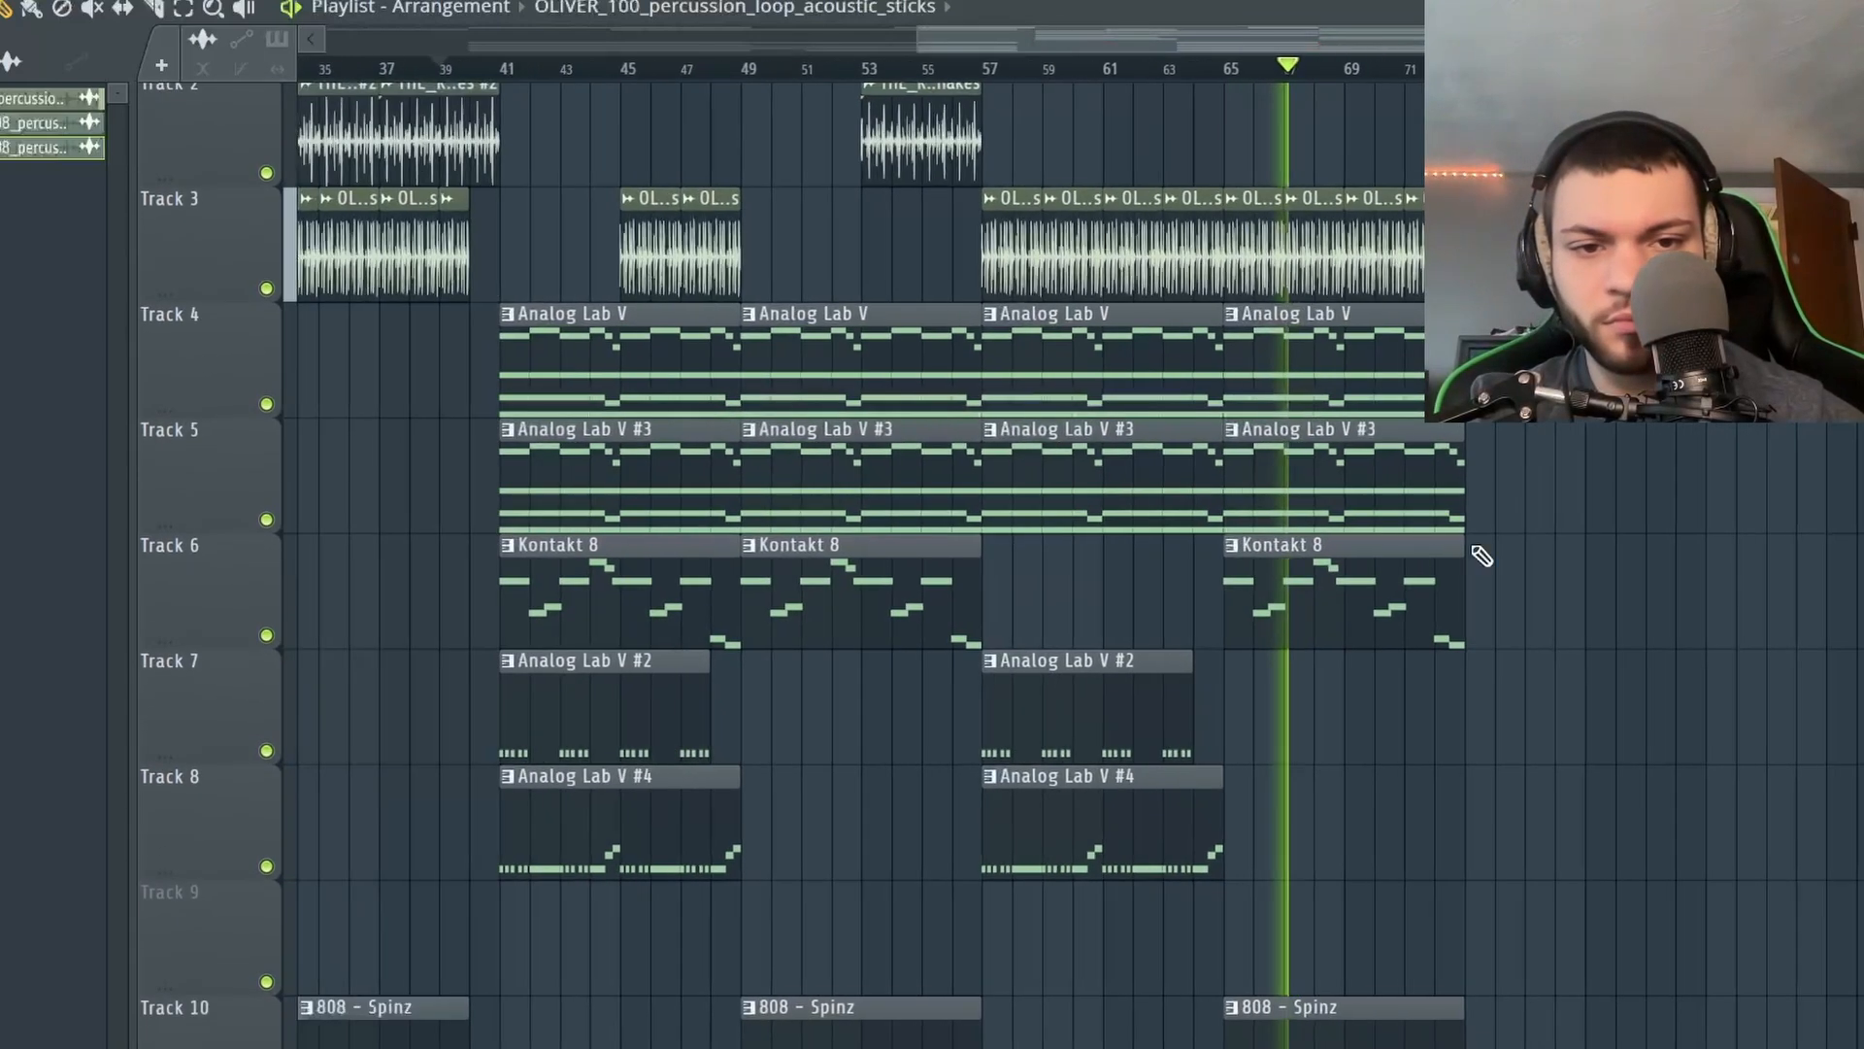
drag(1421, 360, 1341, 835)
key(ctrl+b)
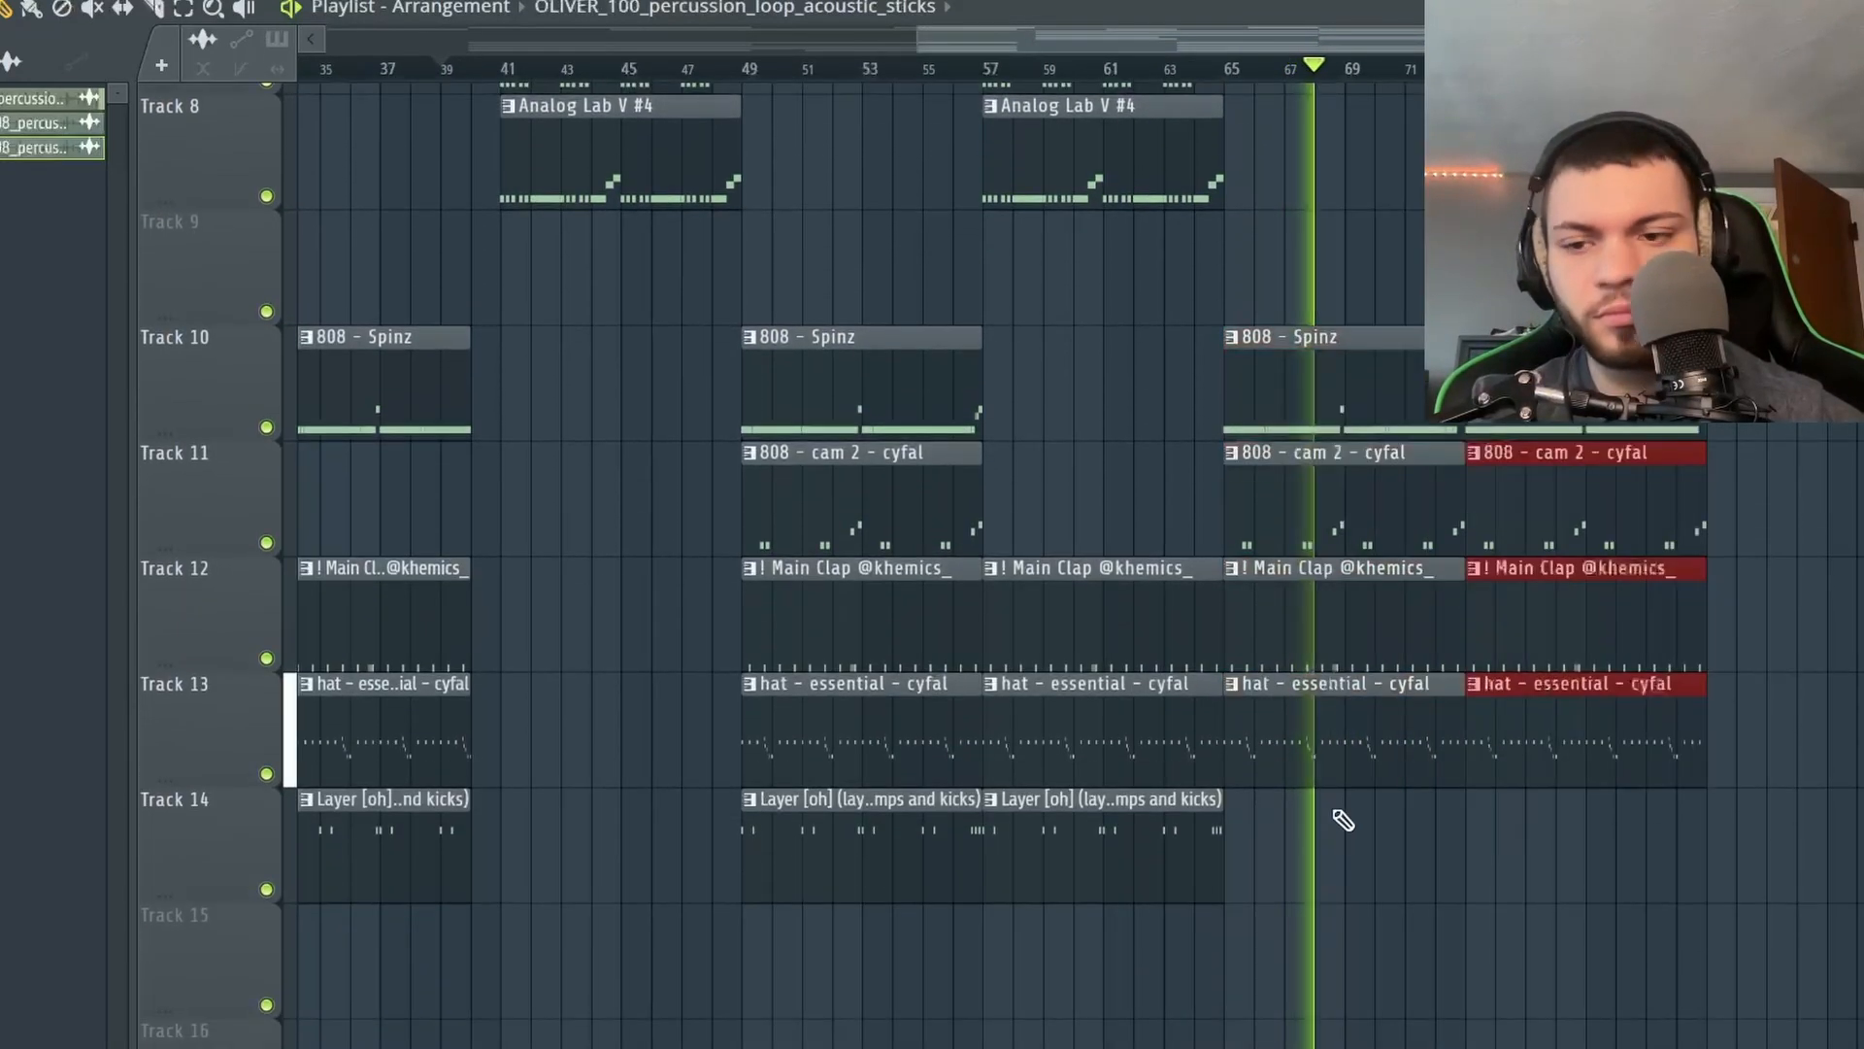
scroll(1178, 699, up, 6)
scroll(1178, 699, down, 1)
scroll(1372, 616, left, 1)
scroll(1672, 388, up, 2)
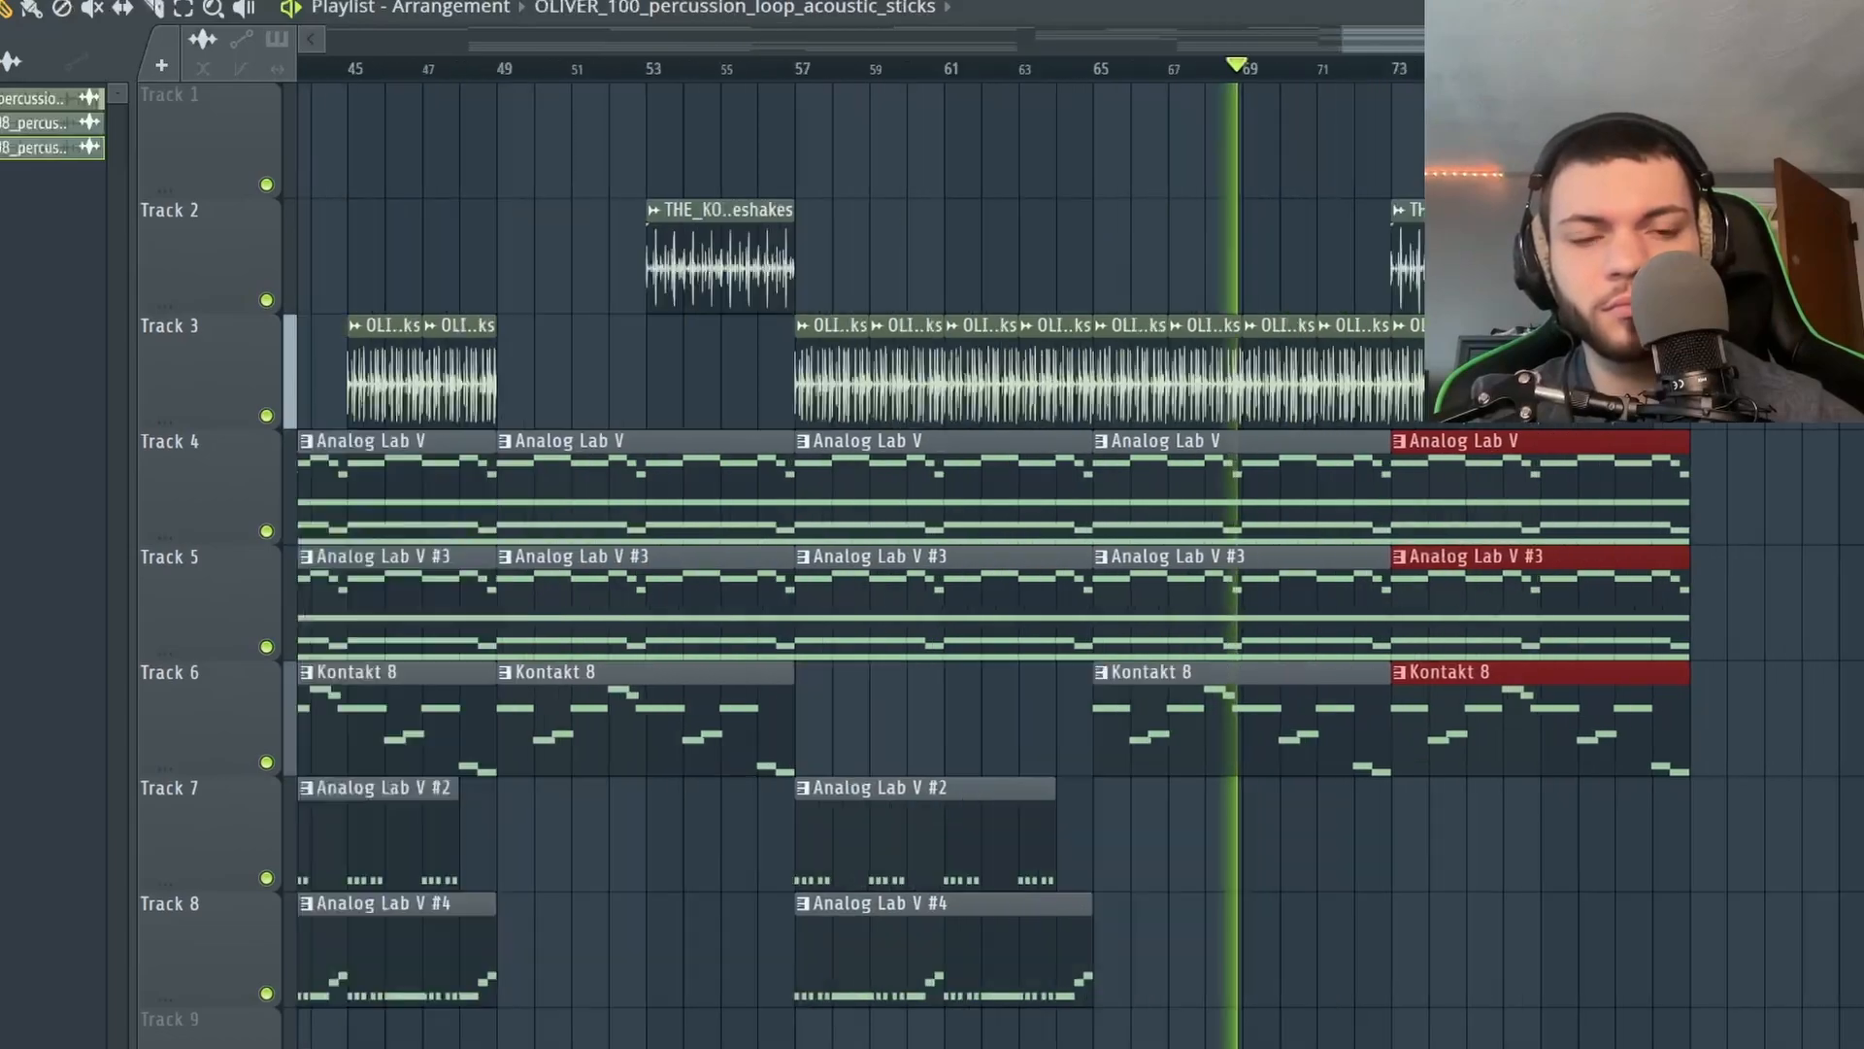